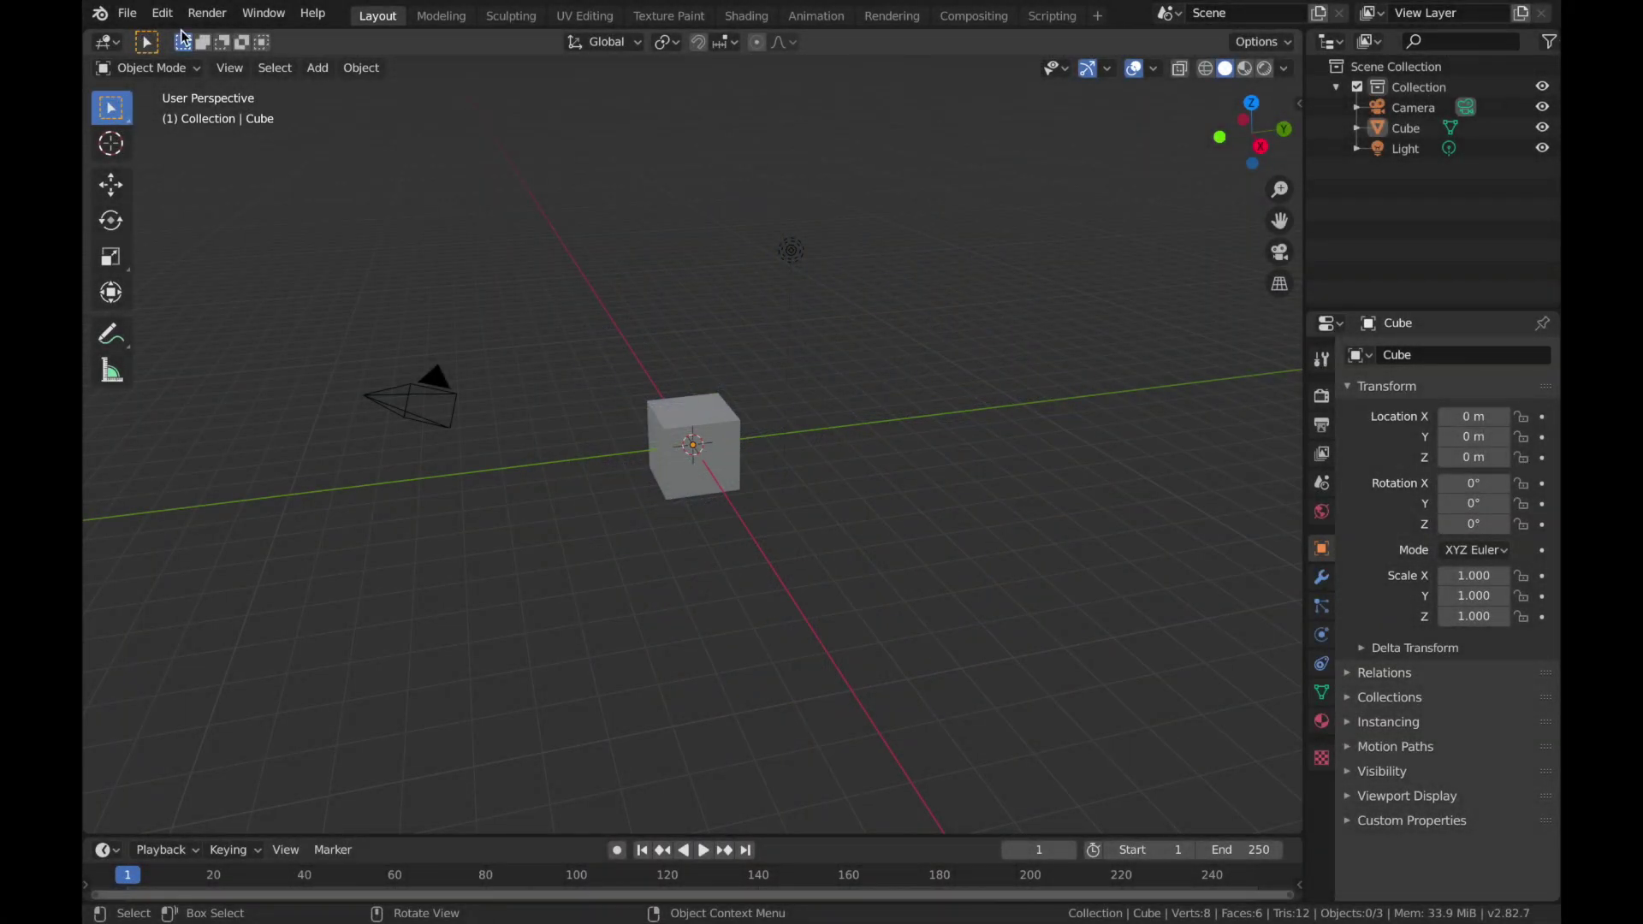
# Step: Select the default cube and delete it from the scene
pyautogui.click(671, 424)
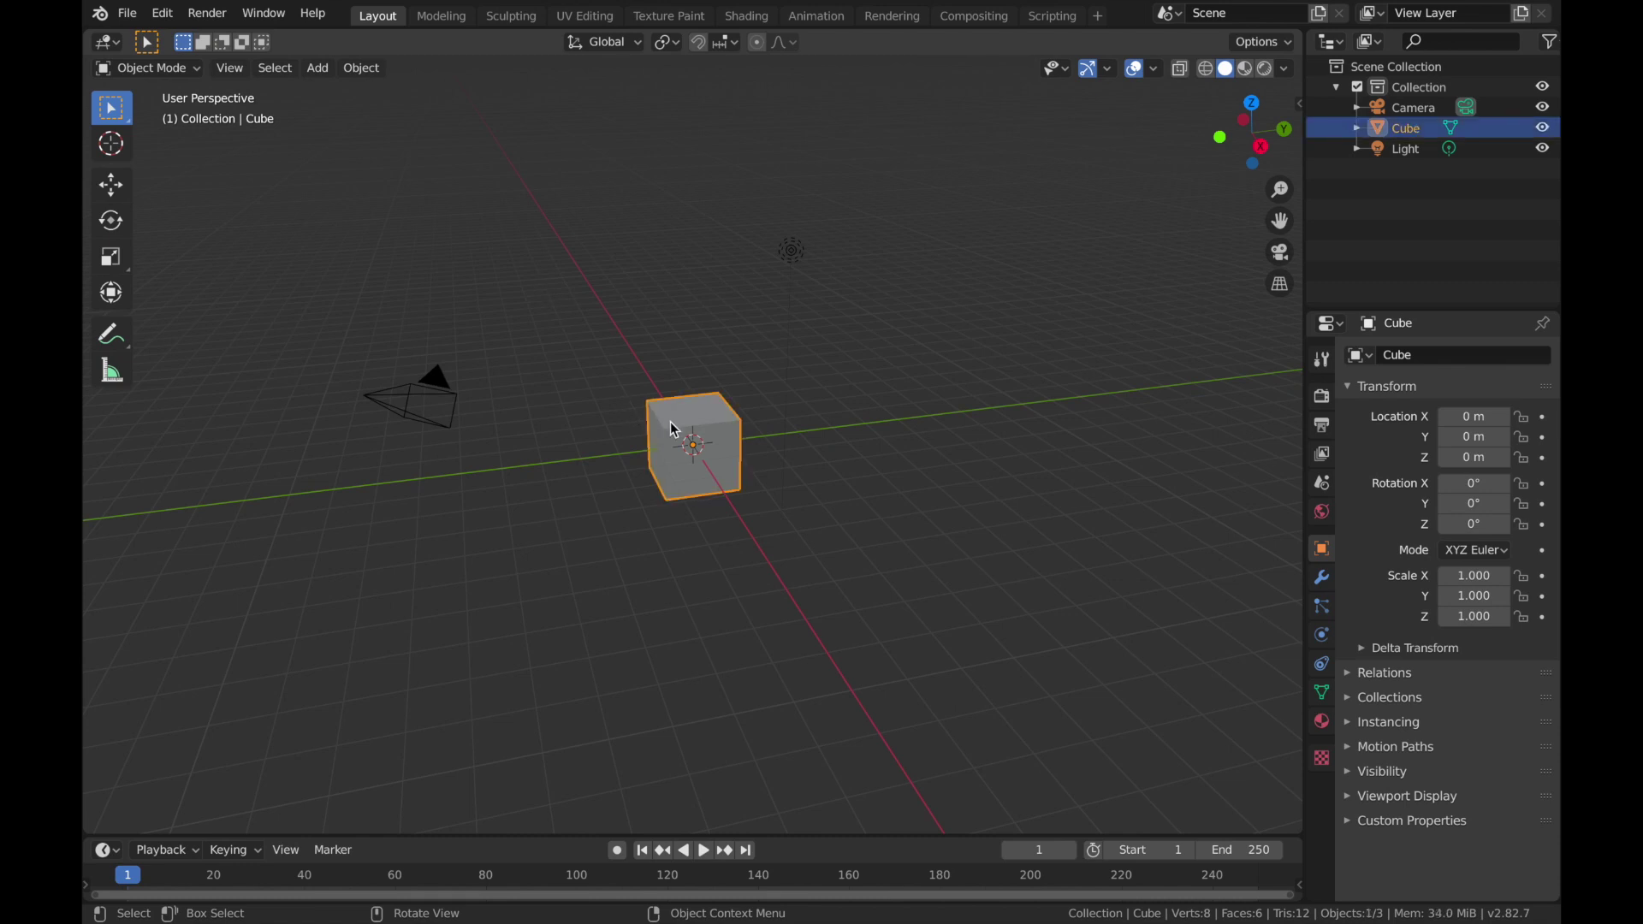
pyautogui.press('x')
pyautogui.click(670, 425)
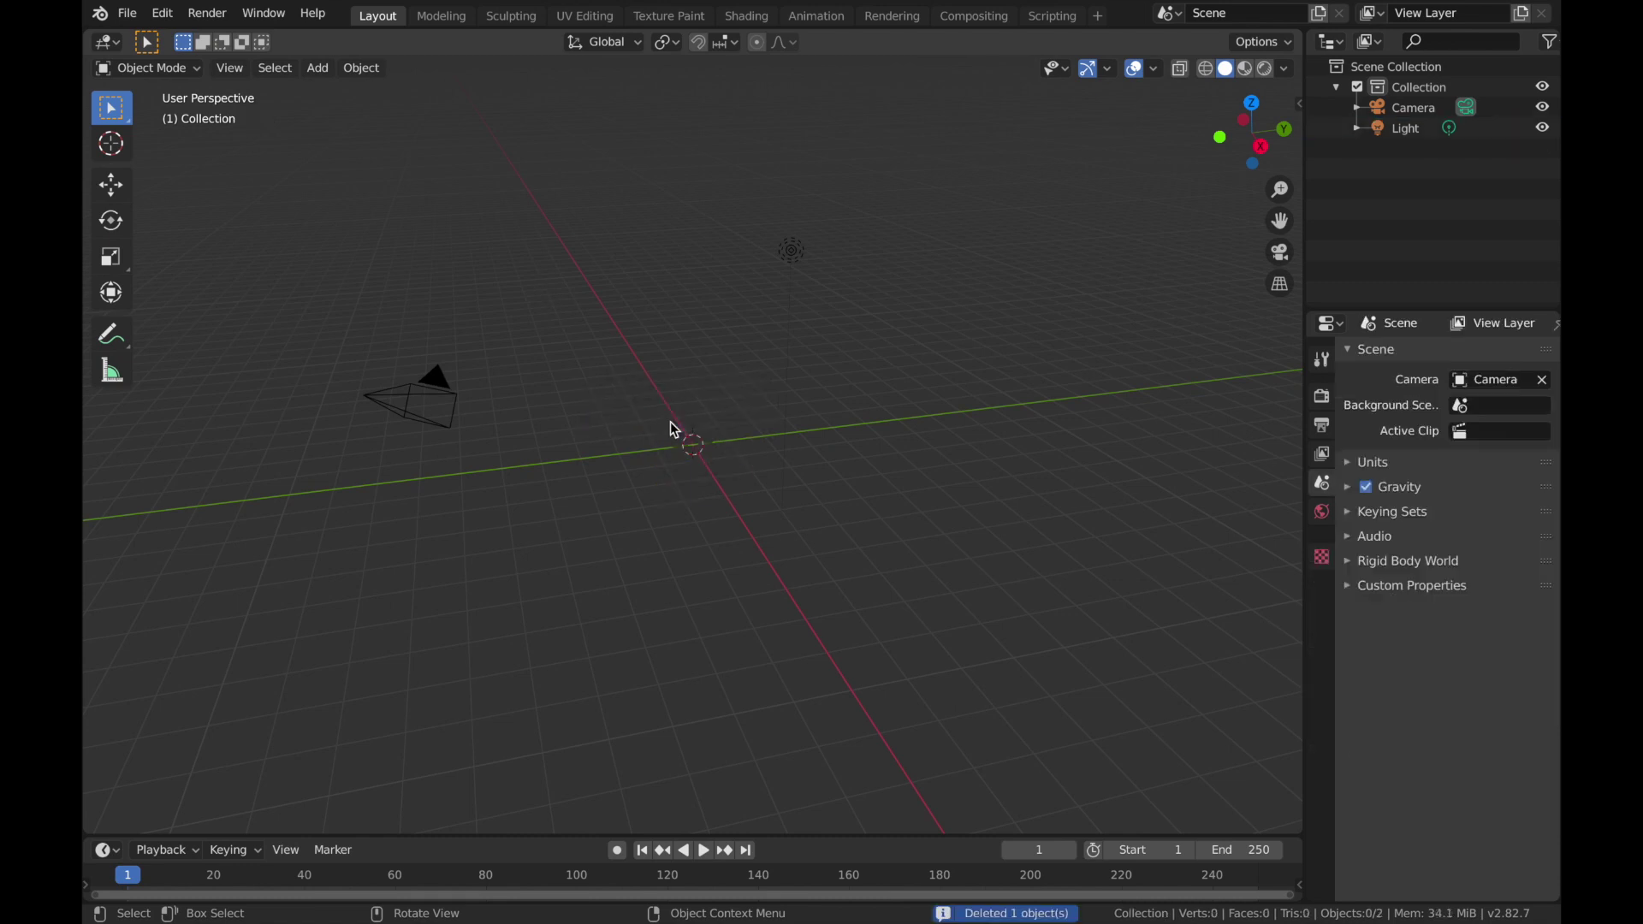
pyautogui.hotkey('shift', 'a')
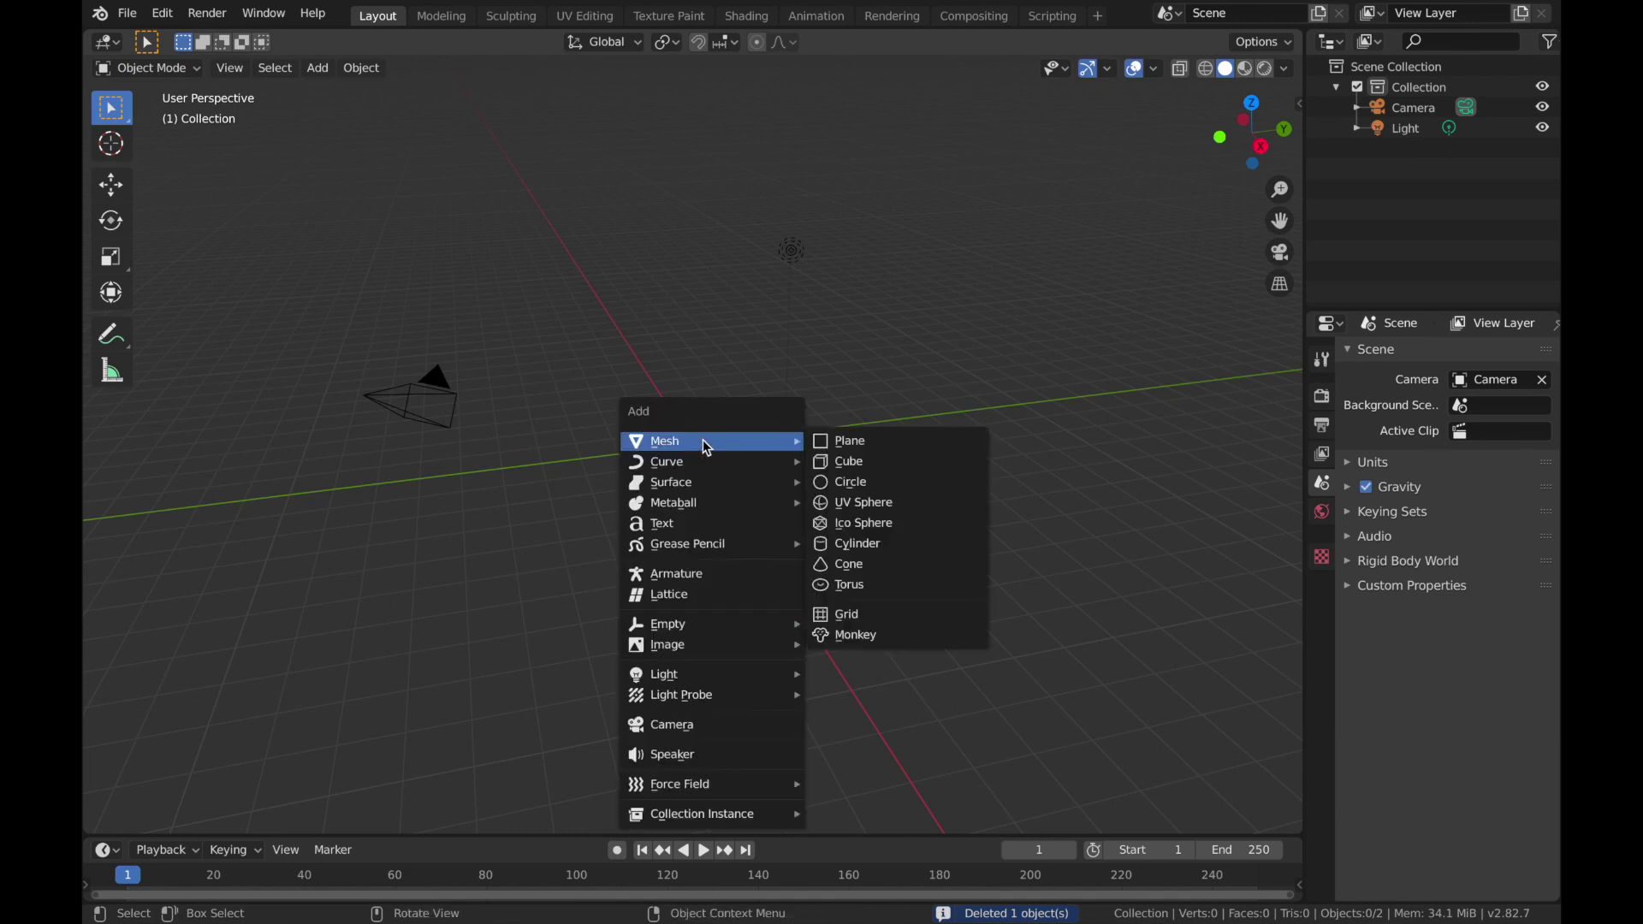
# Step: Add a UV sphere and enter Edit Mode in front view with nothing selected
pyautogui.click(849, 505)
pyautogui.press('`')
pyautogui.press('3')
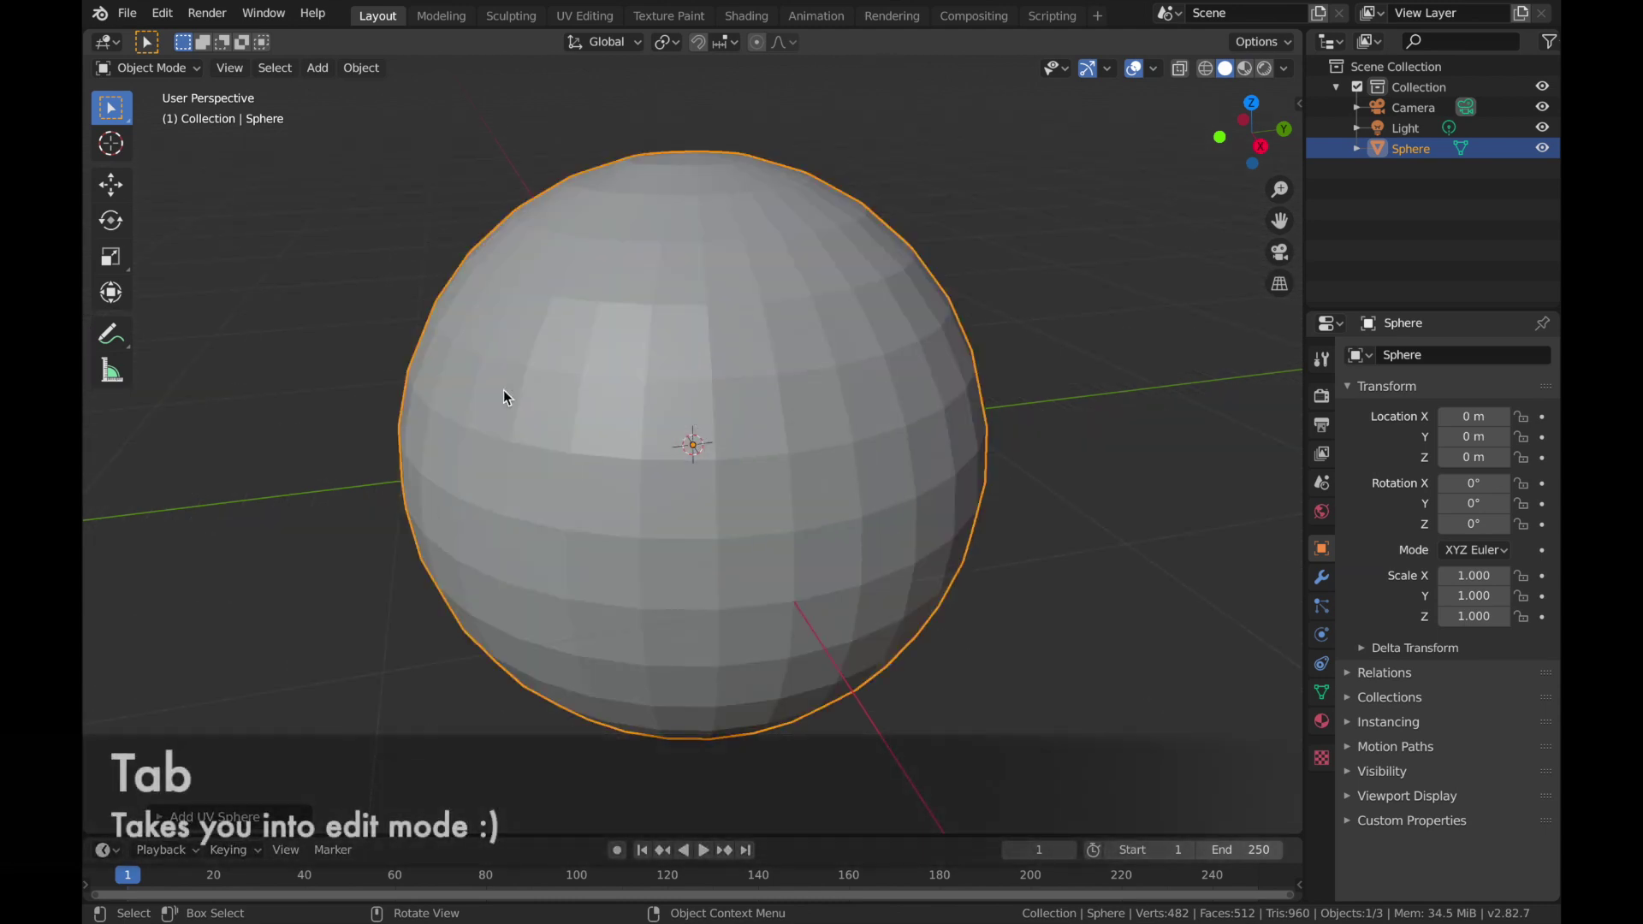
pyautogui.press('Tab')
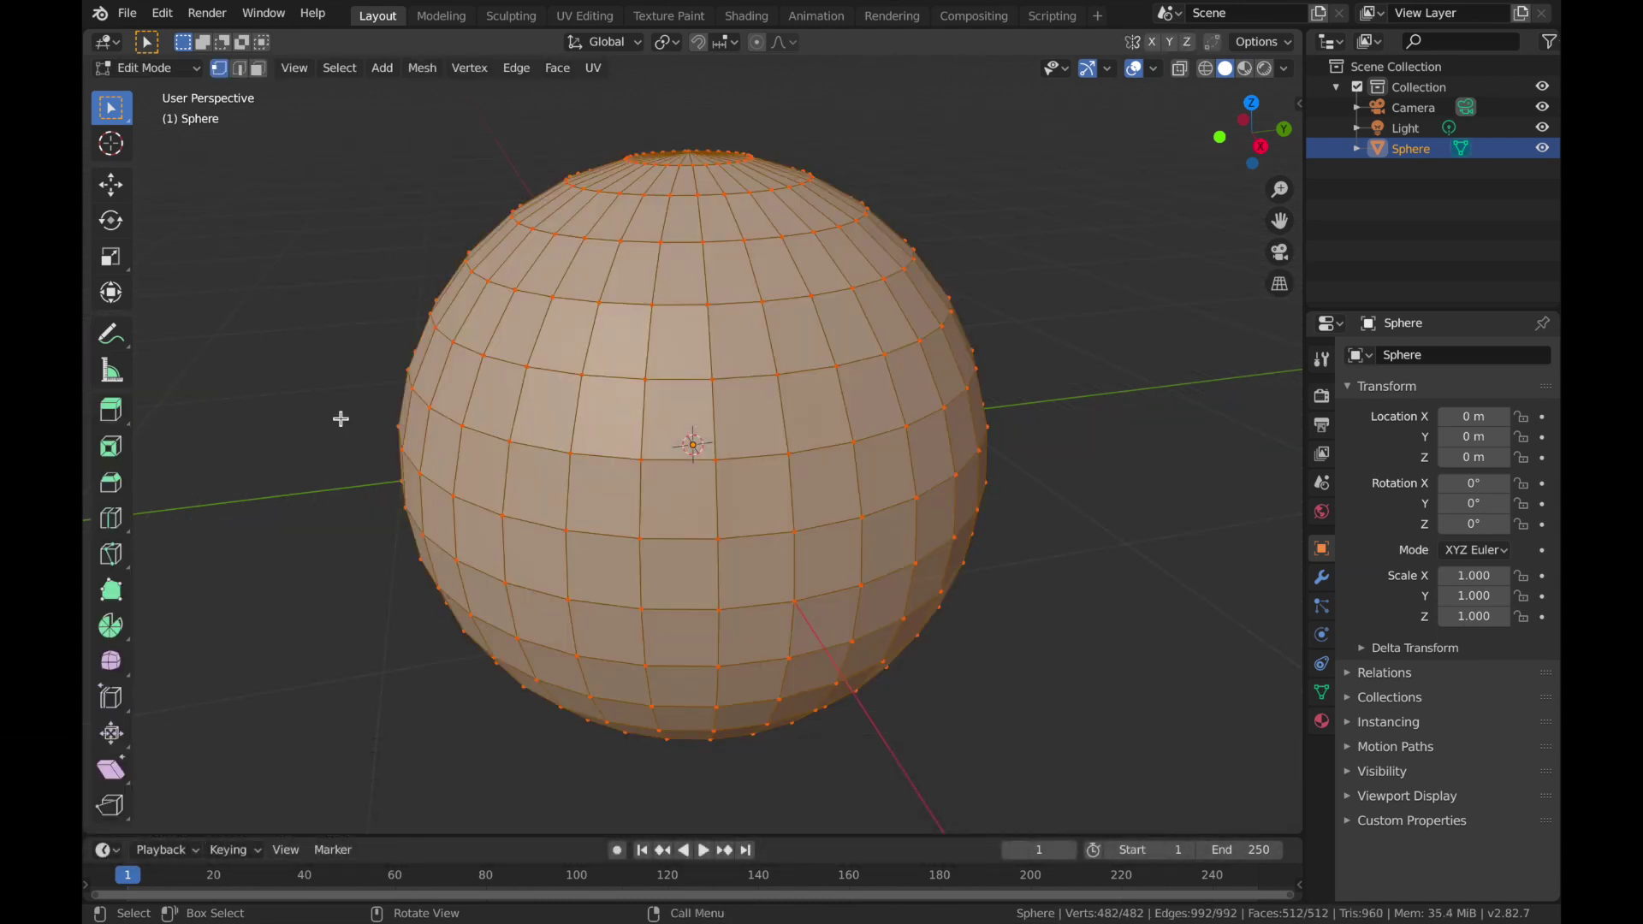
pyautogui.press('`')
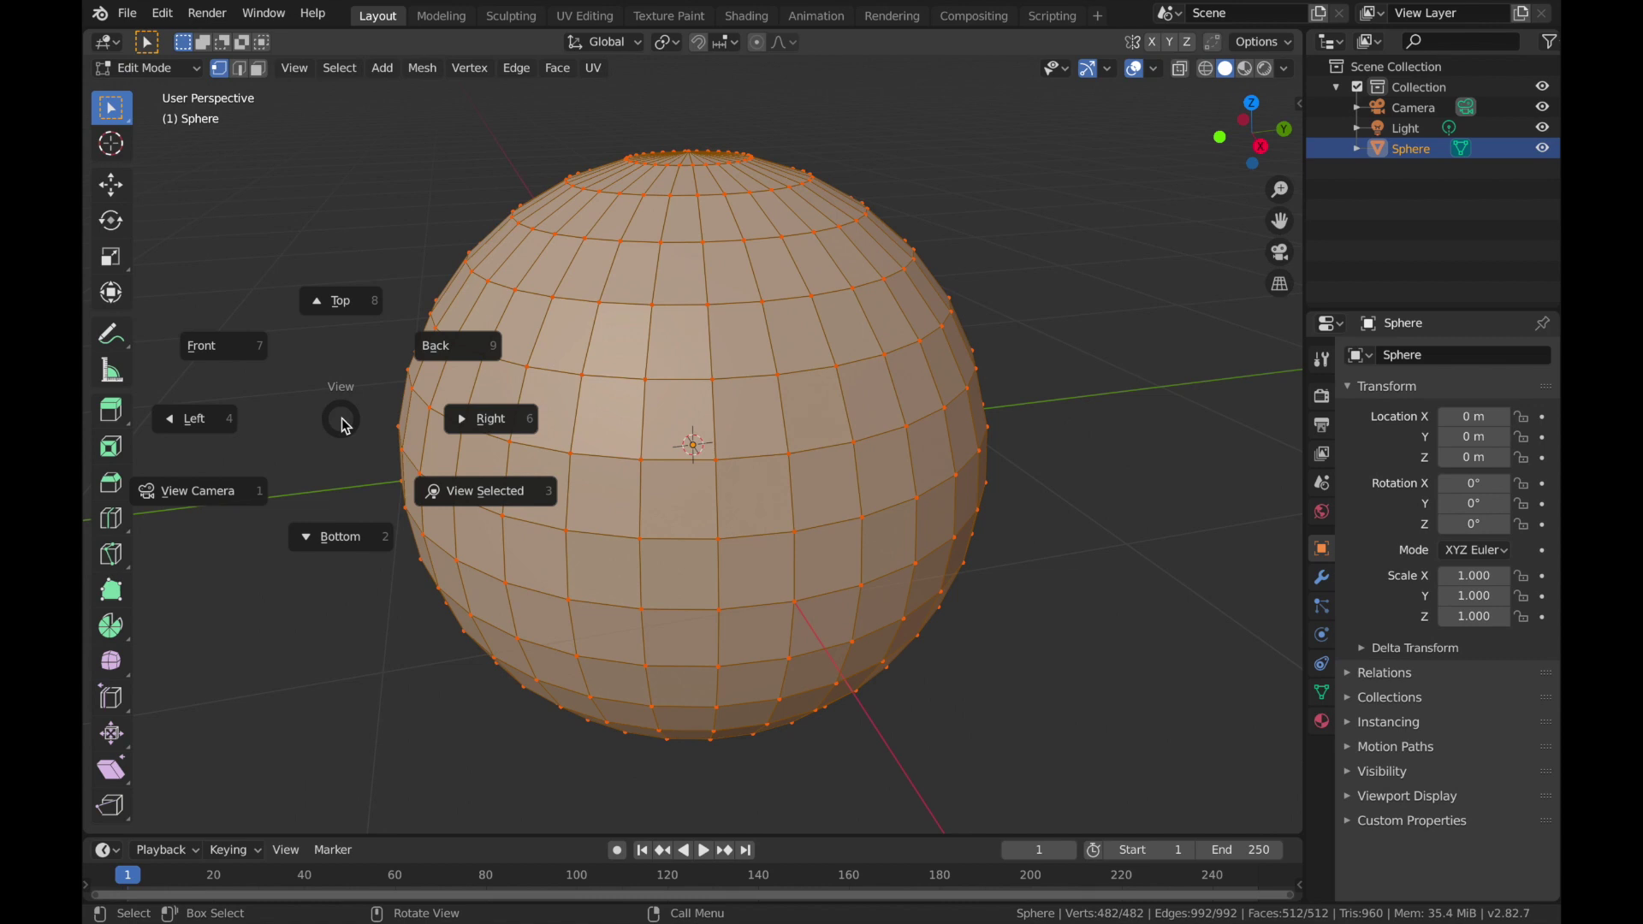
pyautogui.press('7')
pyautogui.hotkey('alt', 'a')
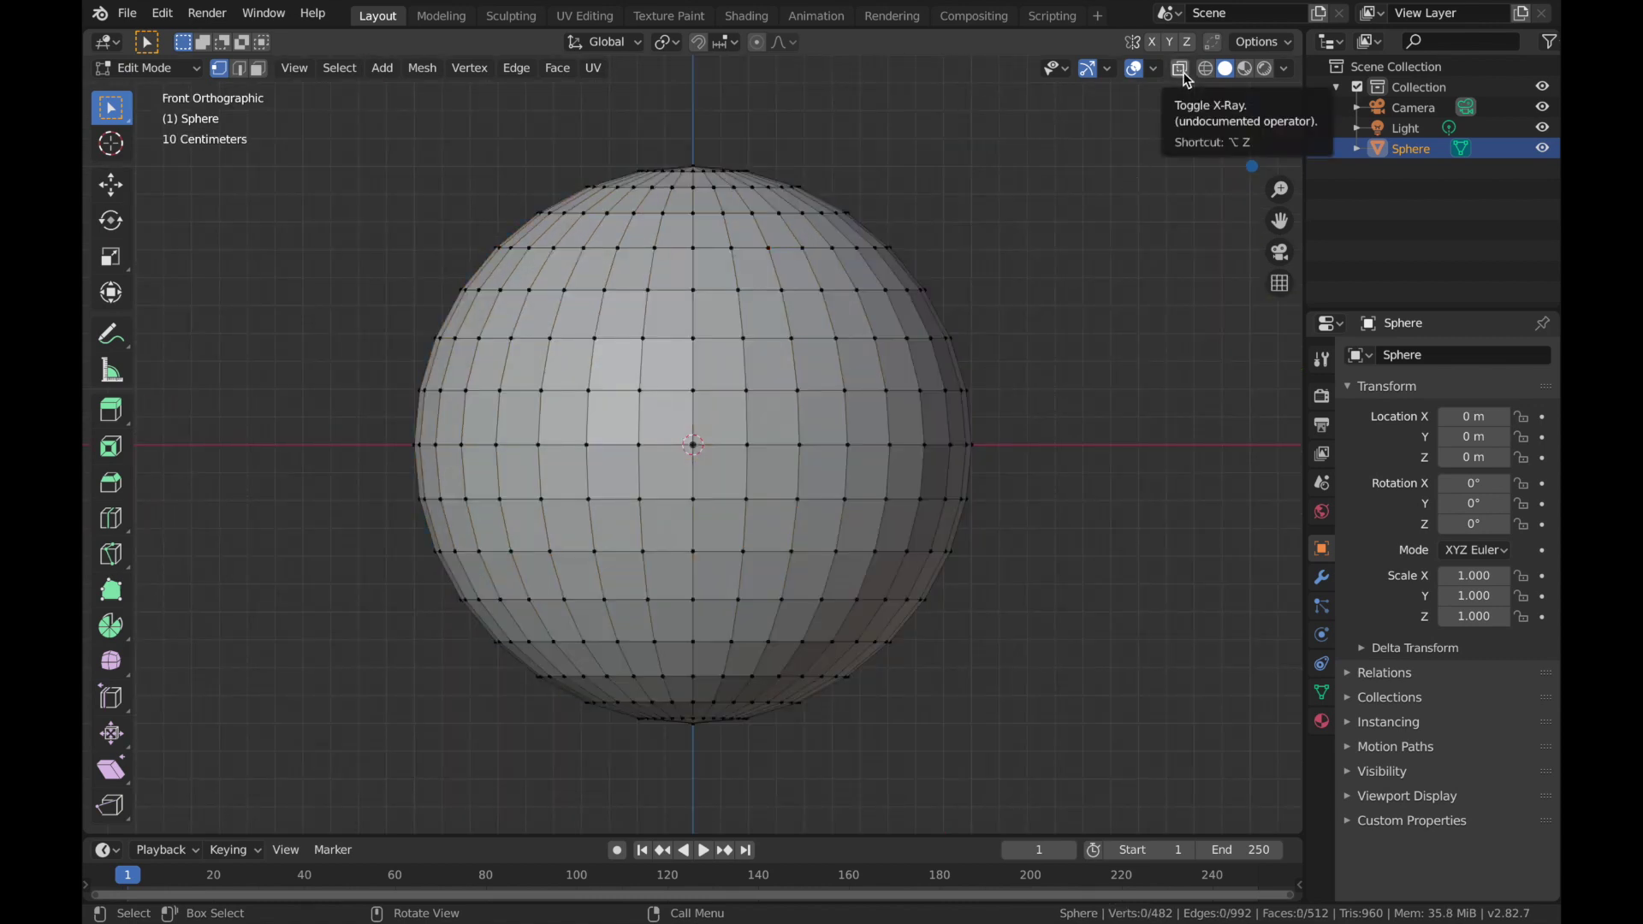
# Step: With X-Ray on, box-select the lower half's faces and delete them
pyautogui.click(1180, 69)
pyautogui.moveTo(1071, 429); pyautogui.dragTo(295, 150)
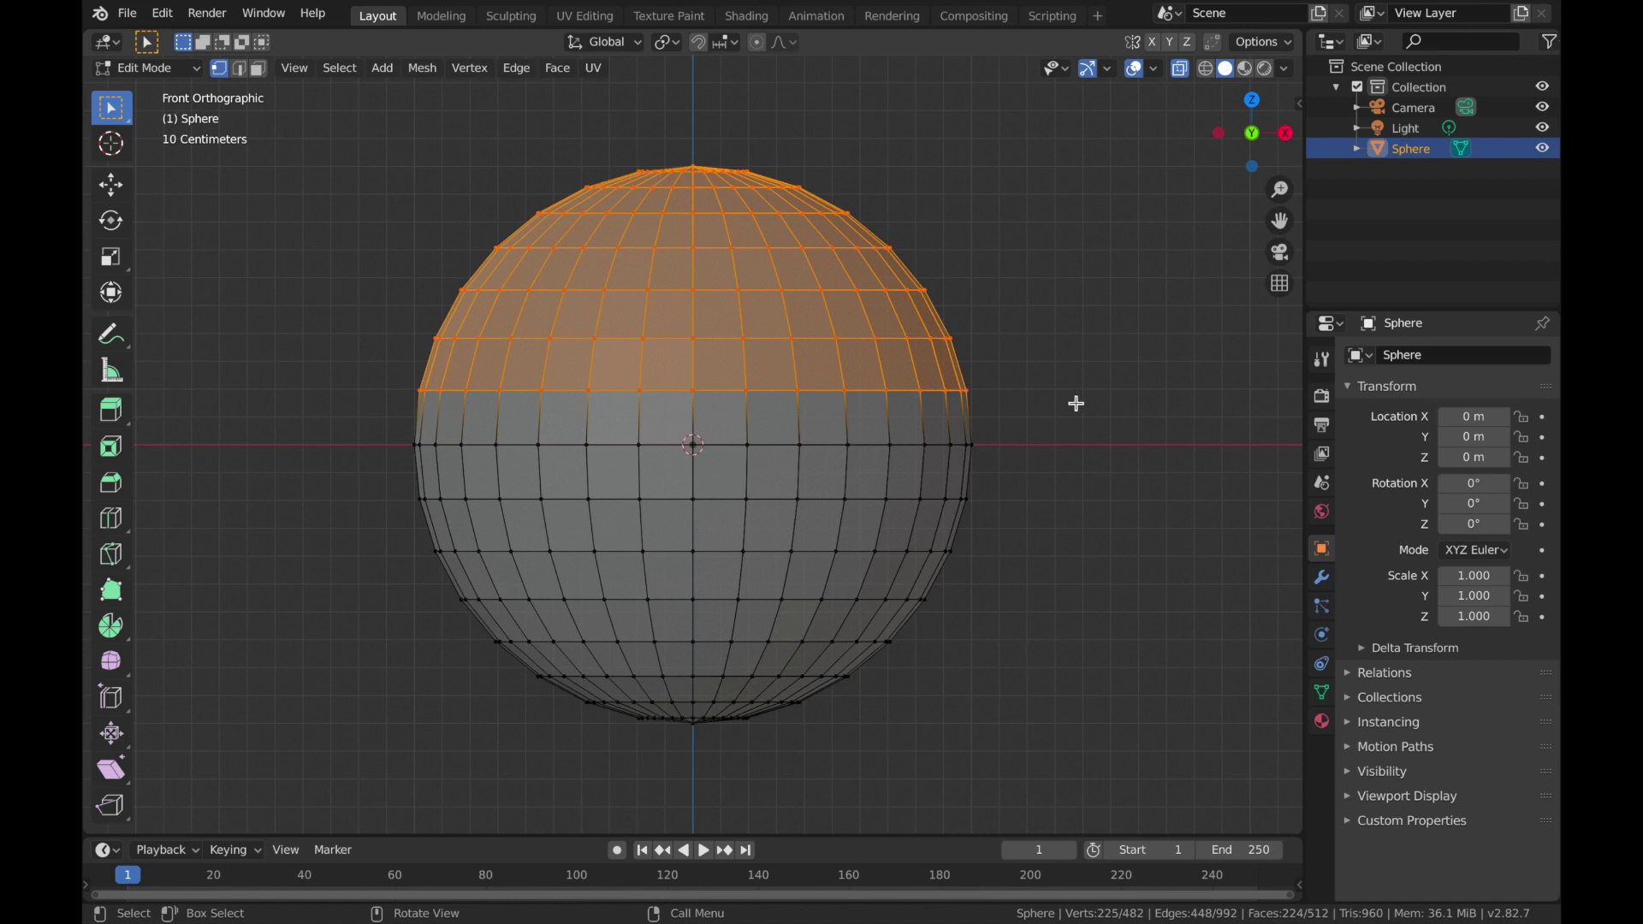
pyautogui.click(1076, 403)
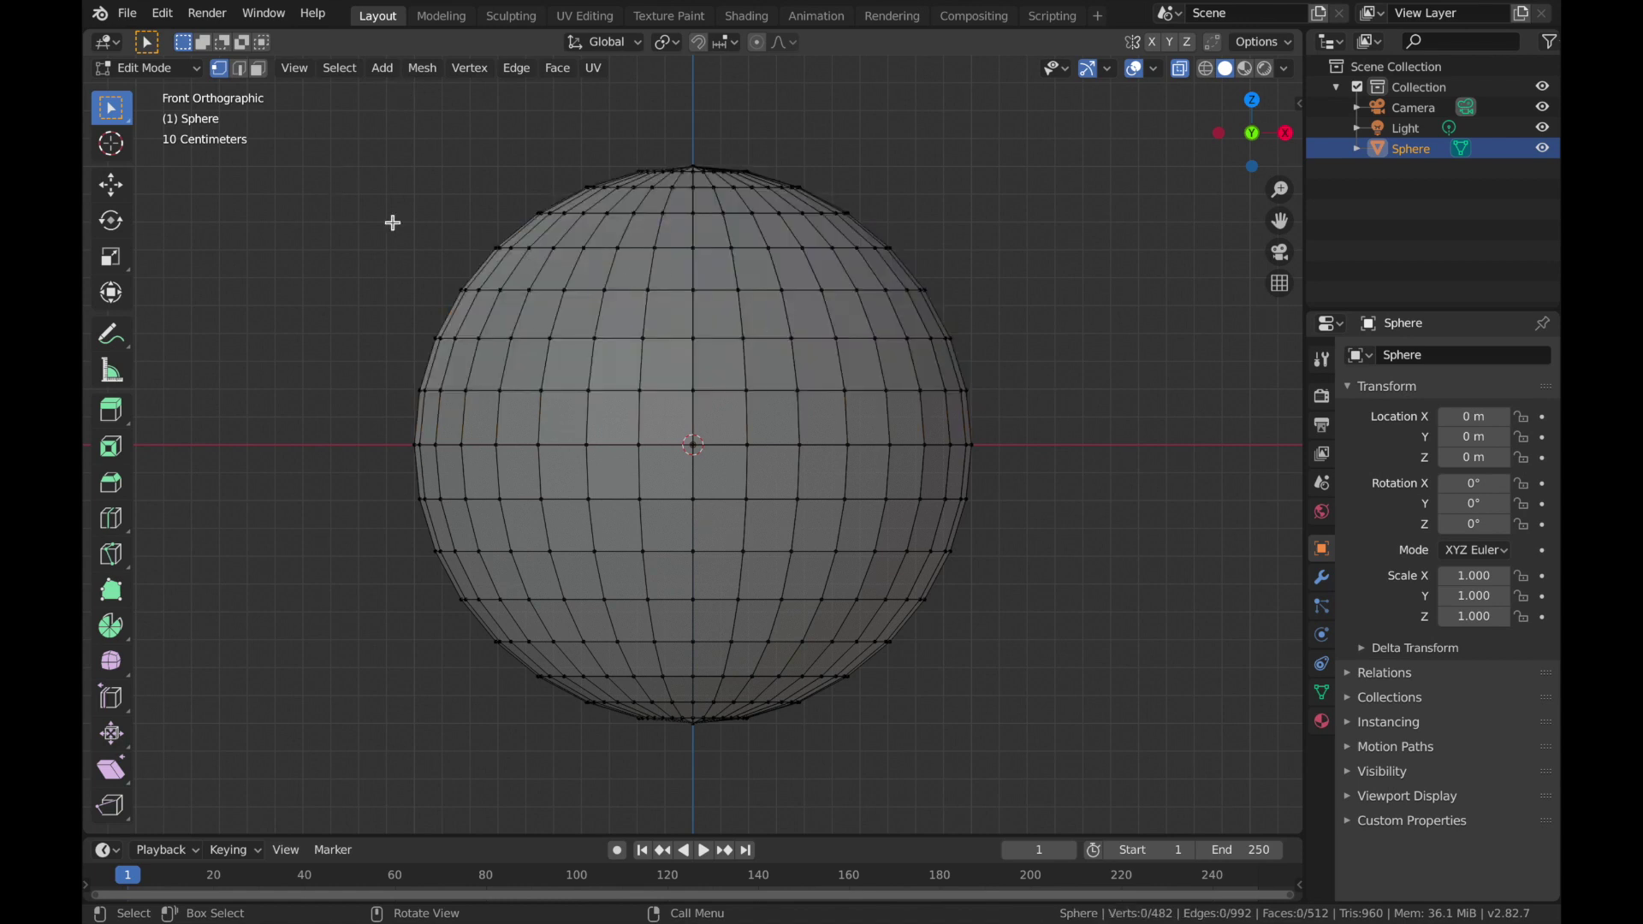
pyautogui.click(258, 72)
pyautogui.moveTo(1092, 458); pyautogui.dragTo(285, 748)
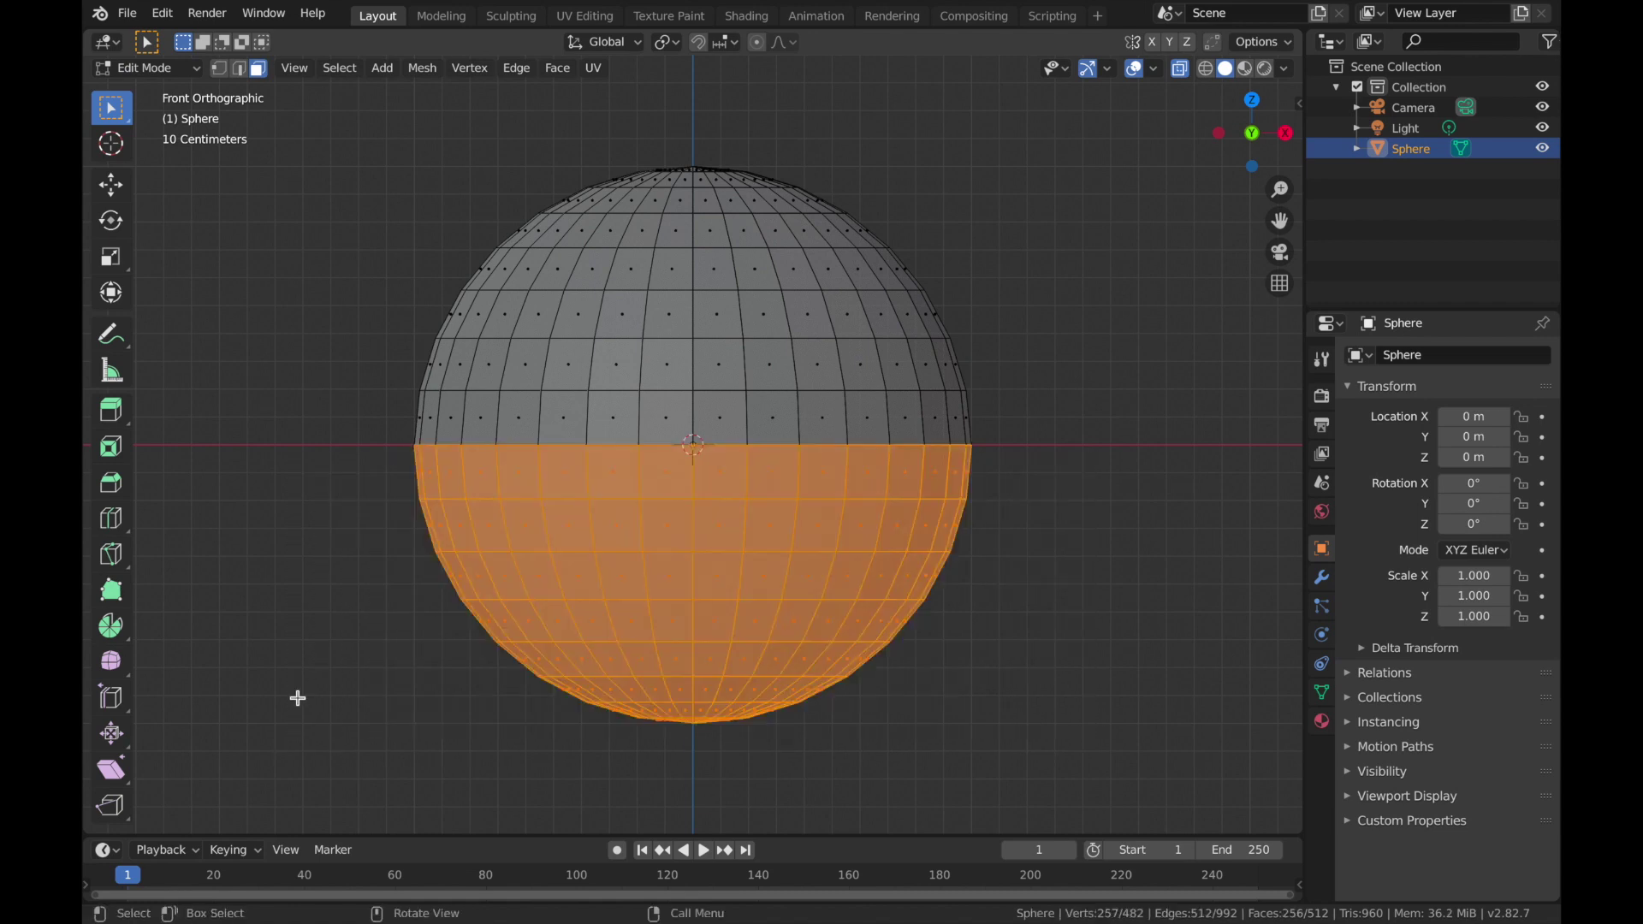
pyautogui.press('x')
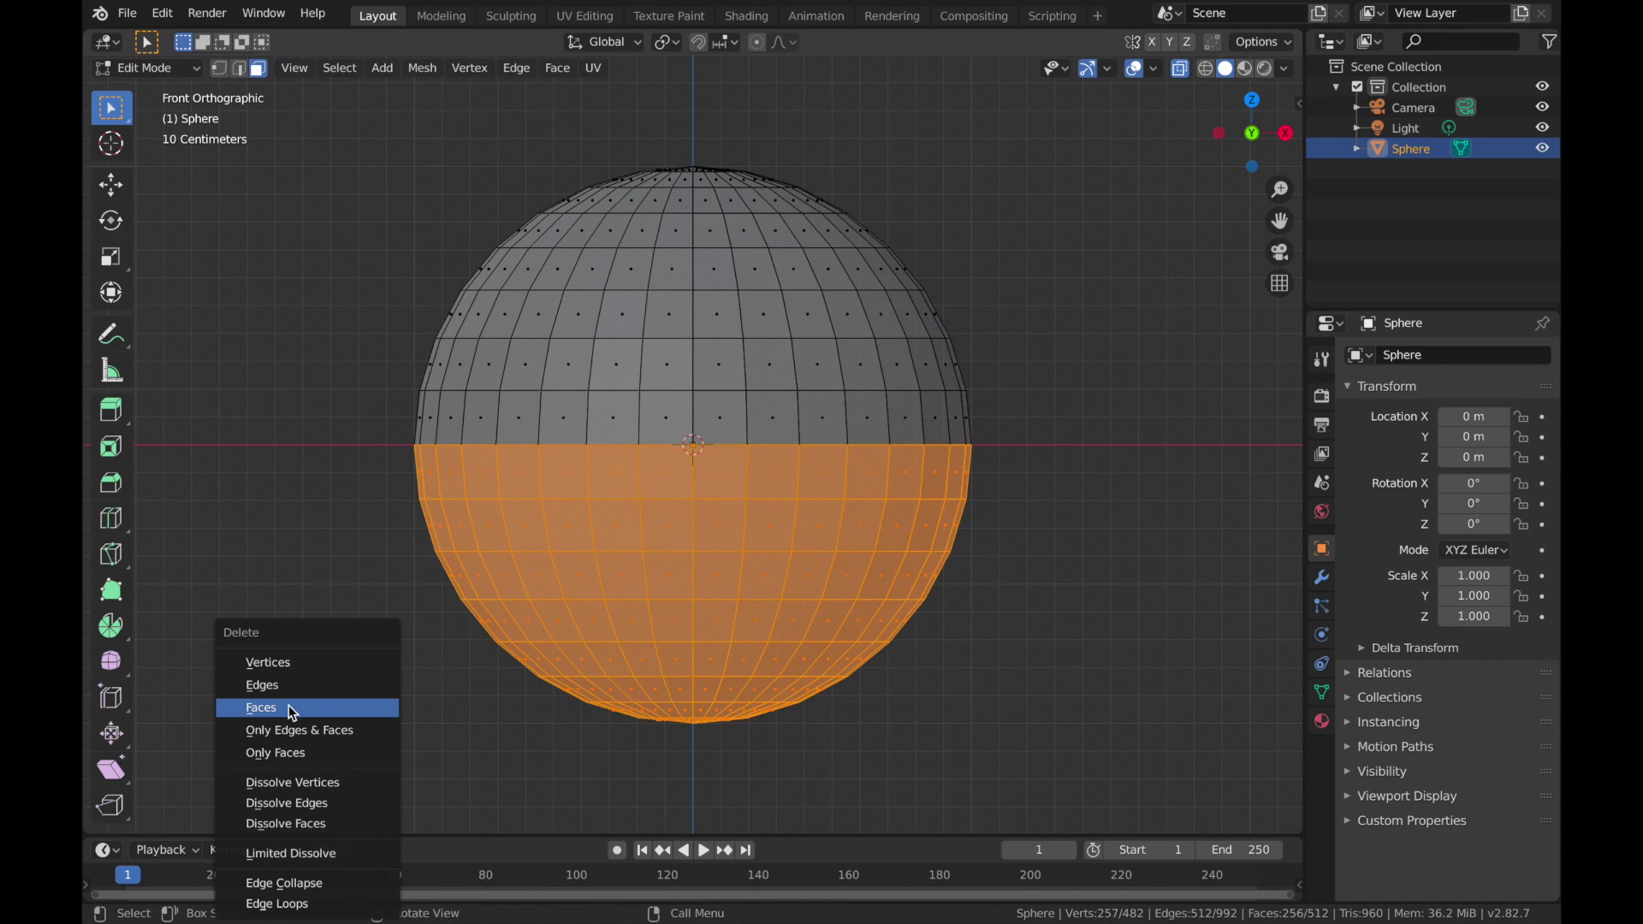
pyautogui.click(292, 712)
# Step: Select the whole hemisphere, apply Edge Split, and return to Object Mode
pyautogui.moveTo(554, 499); pyautogui.dragTo(931, 436, button='middle')
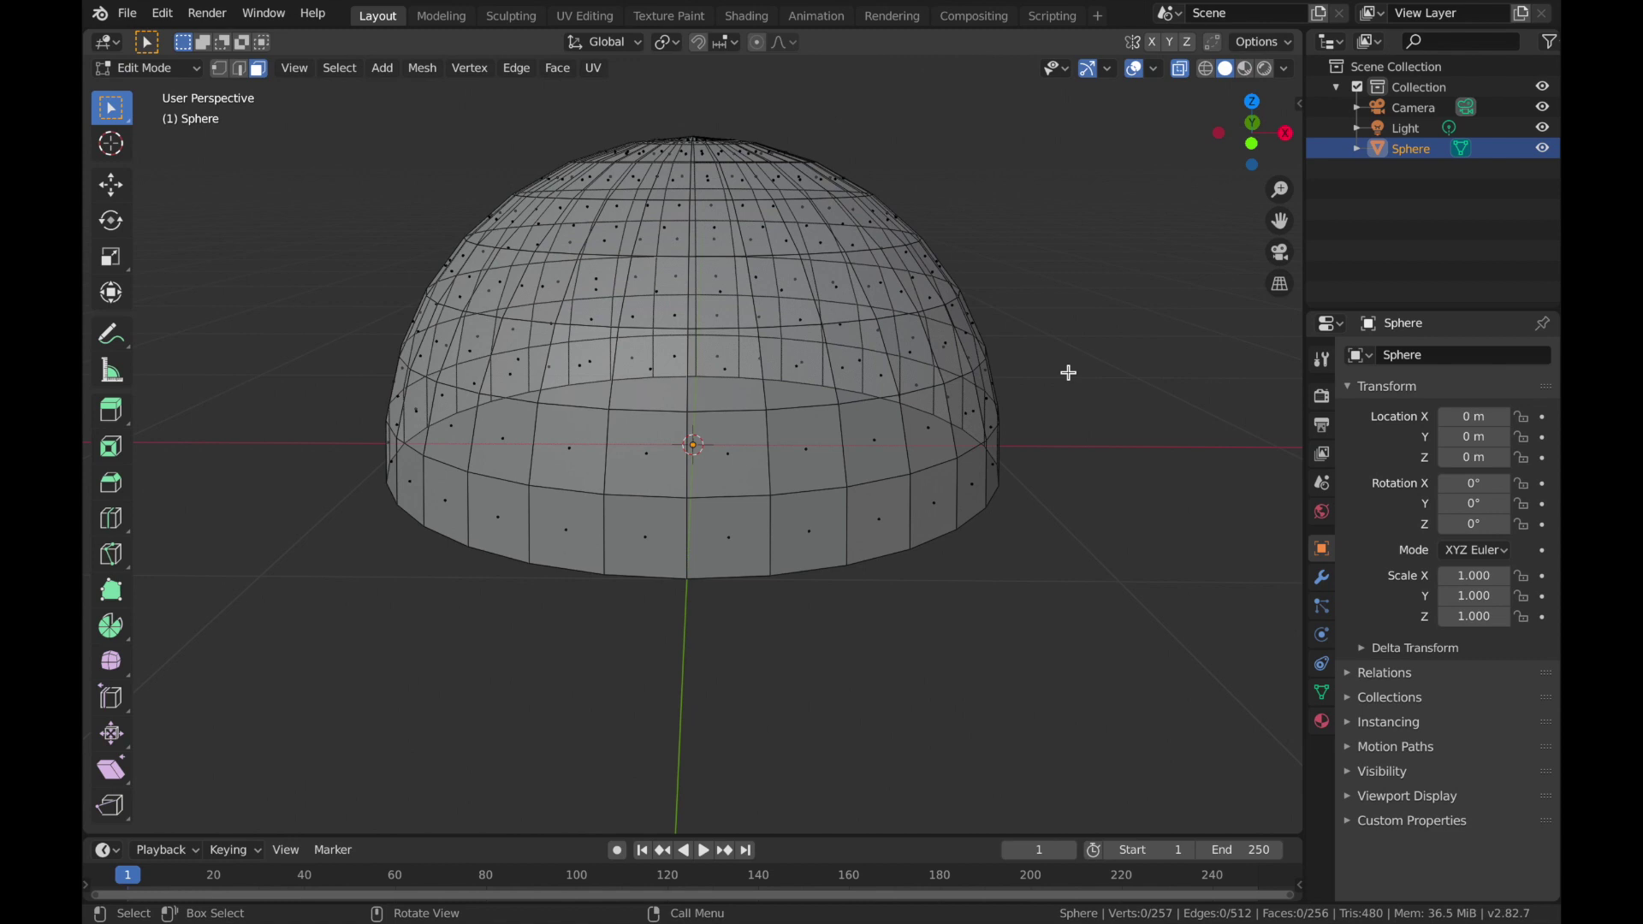
pyautogui.press('a')
pyautogui.click(516, 68)
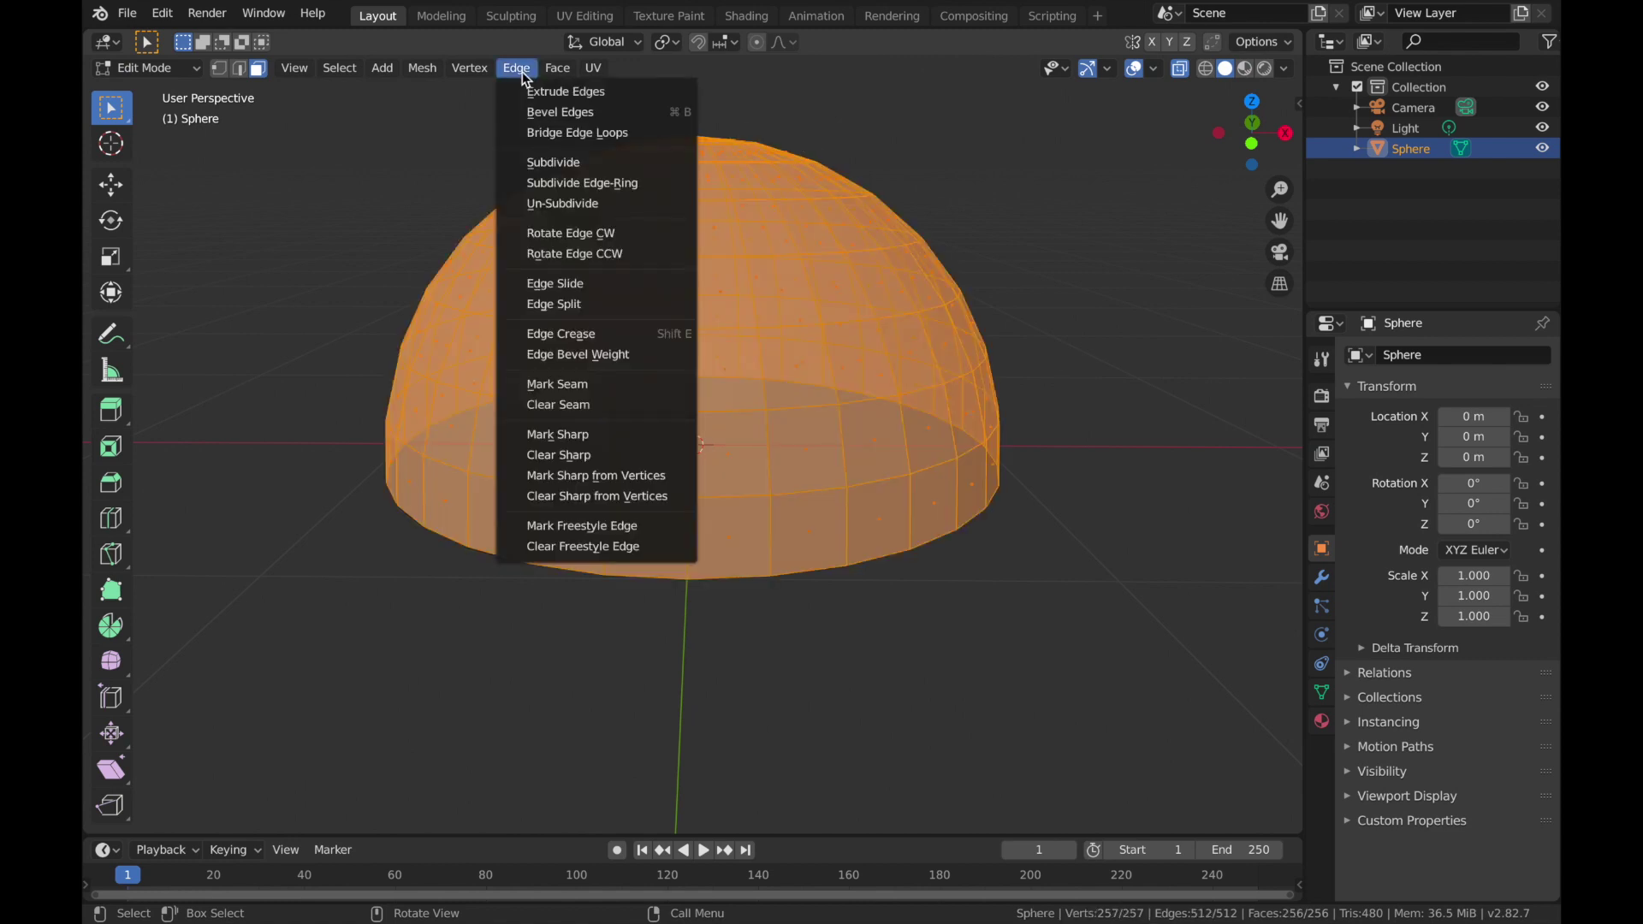
pyautogui.click(541, 303)
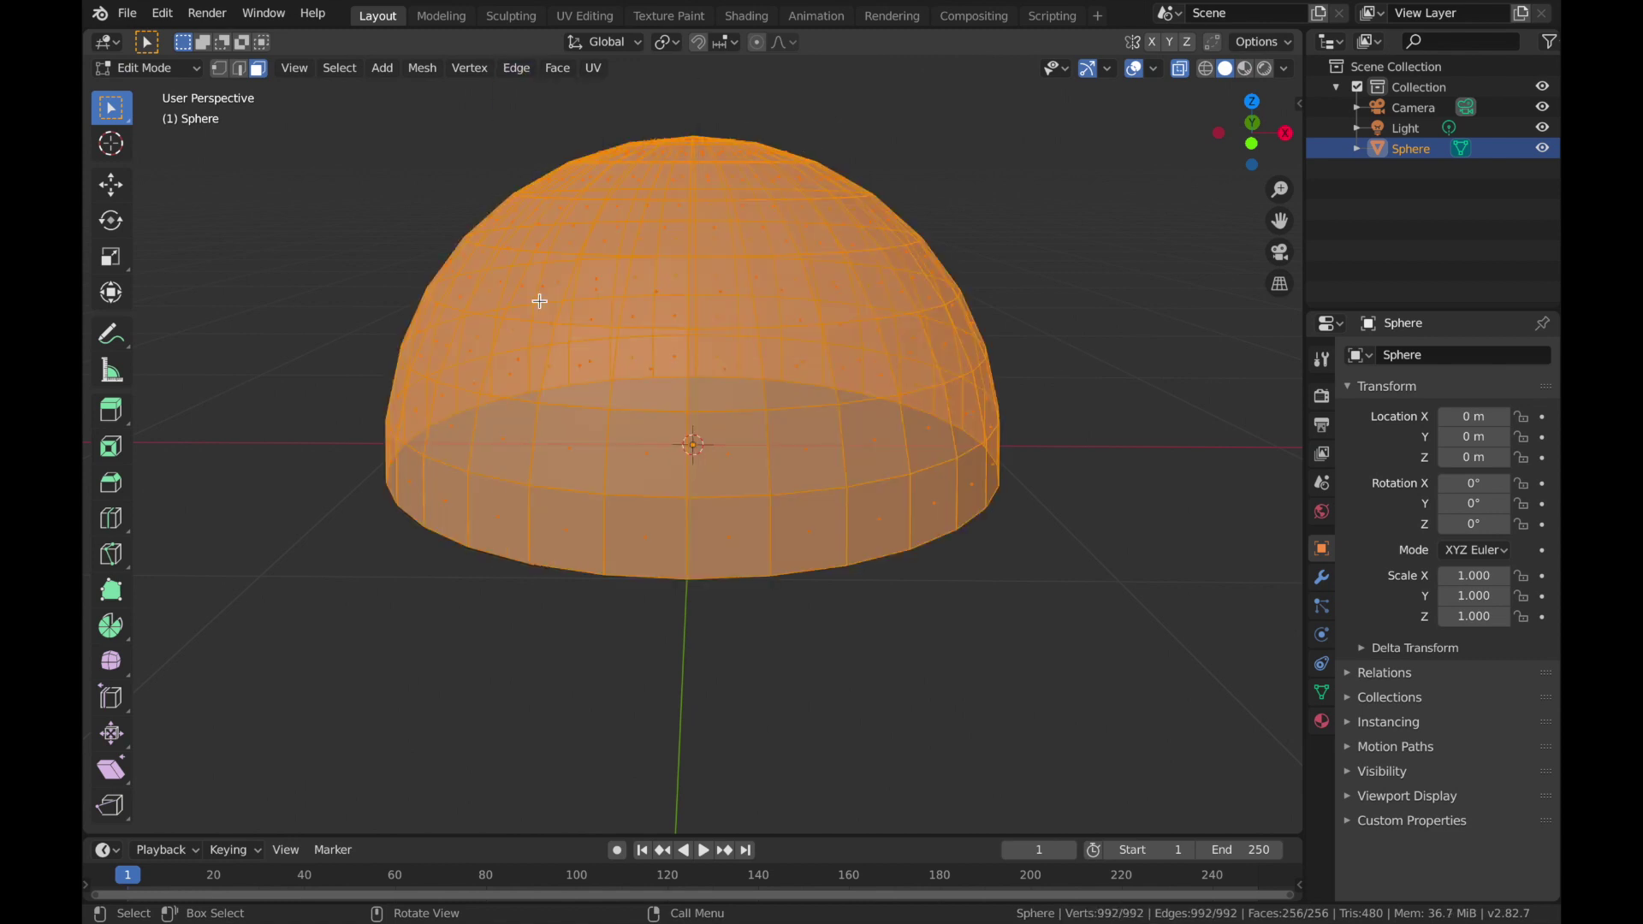
pyautogui.press('Tab')
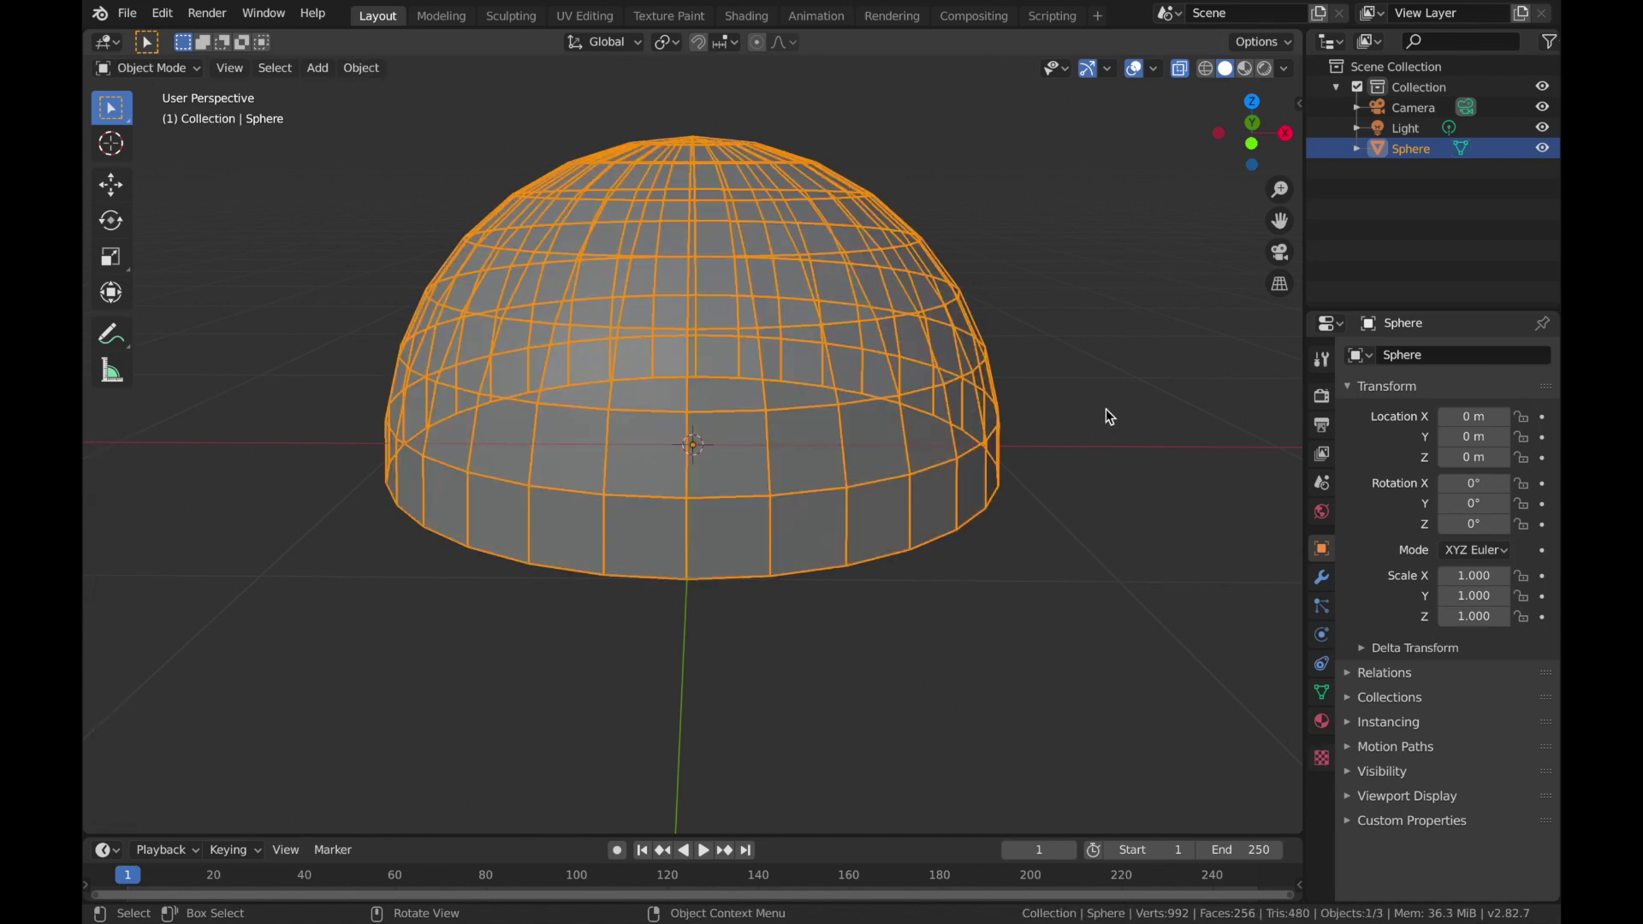
# Step: Add a Smooth modifier with Factor 1.504 to the hemisphere
pyautogui.click(1324, 579)
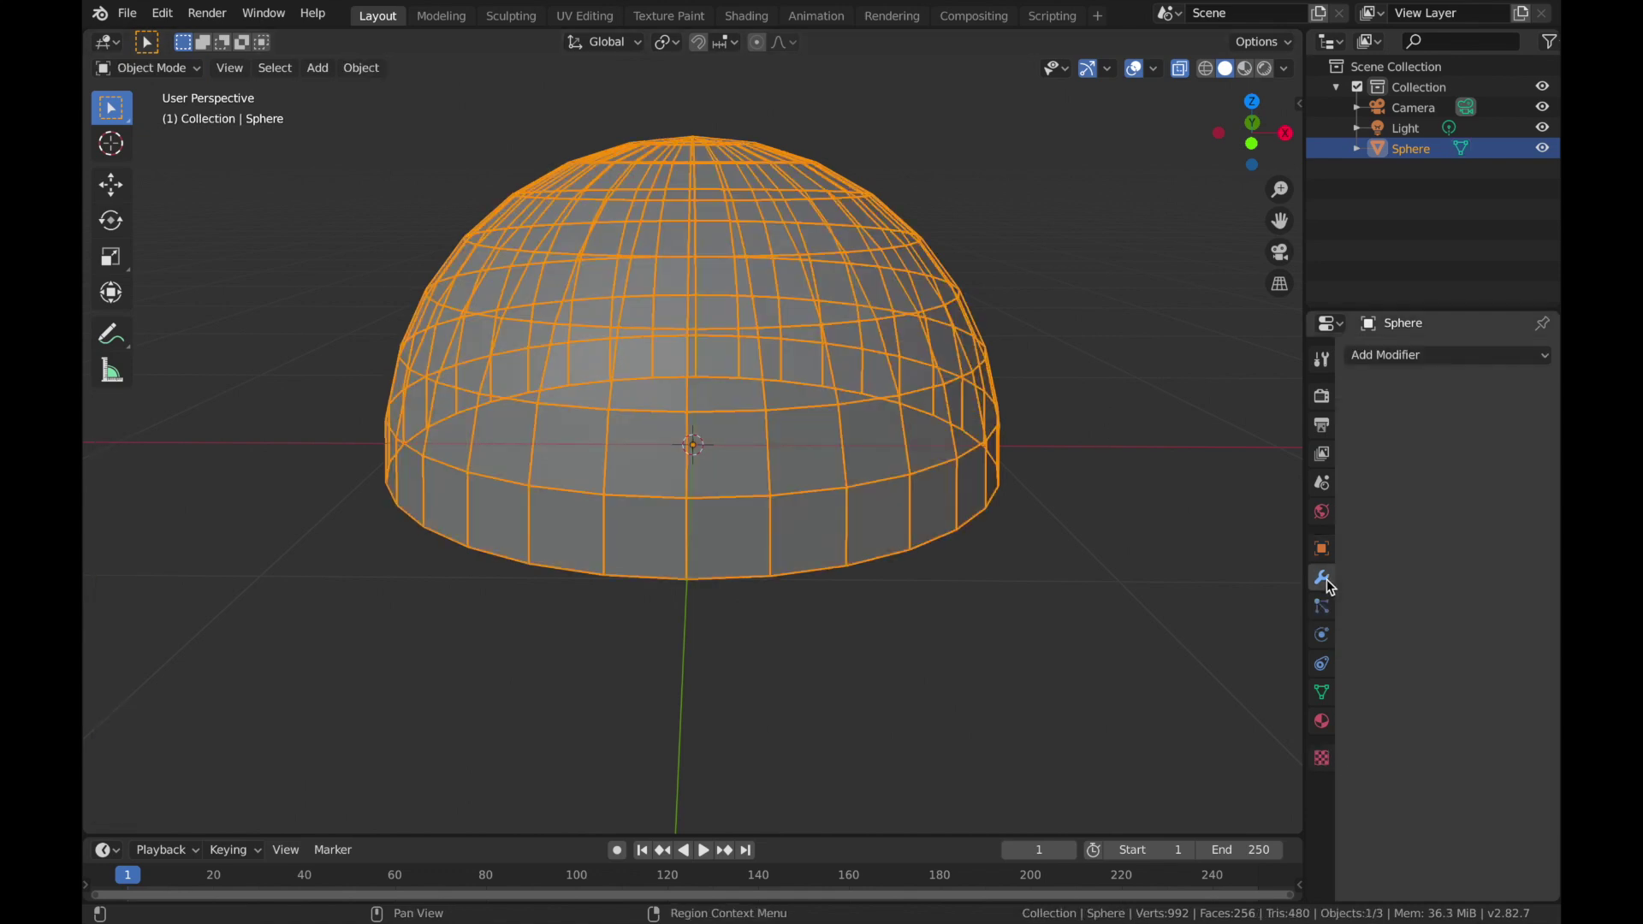
pyautogui.click(1433, 357)
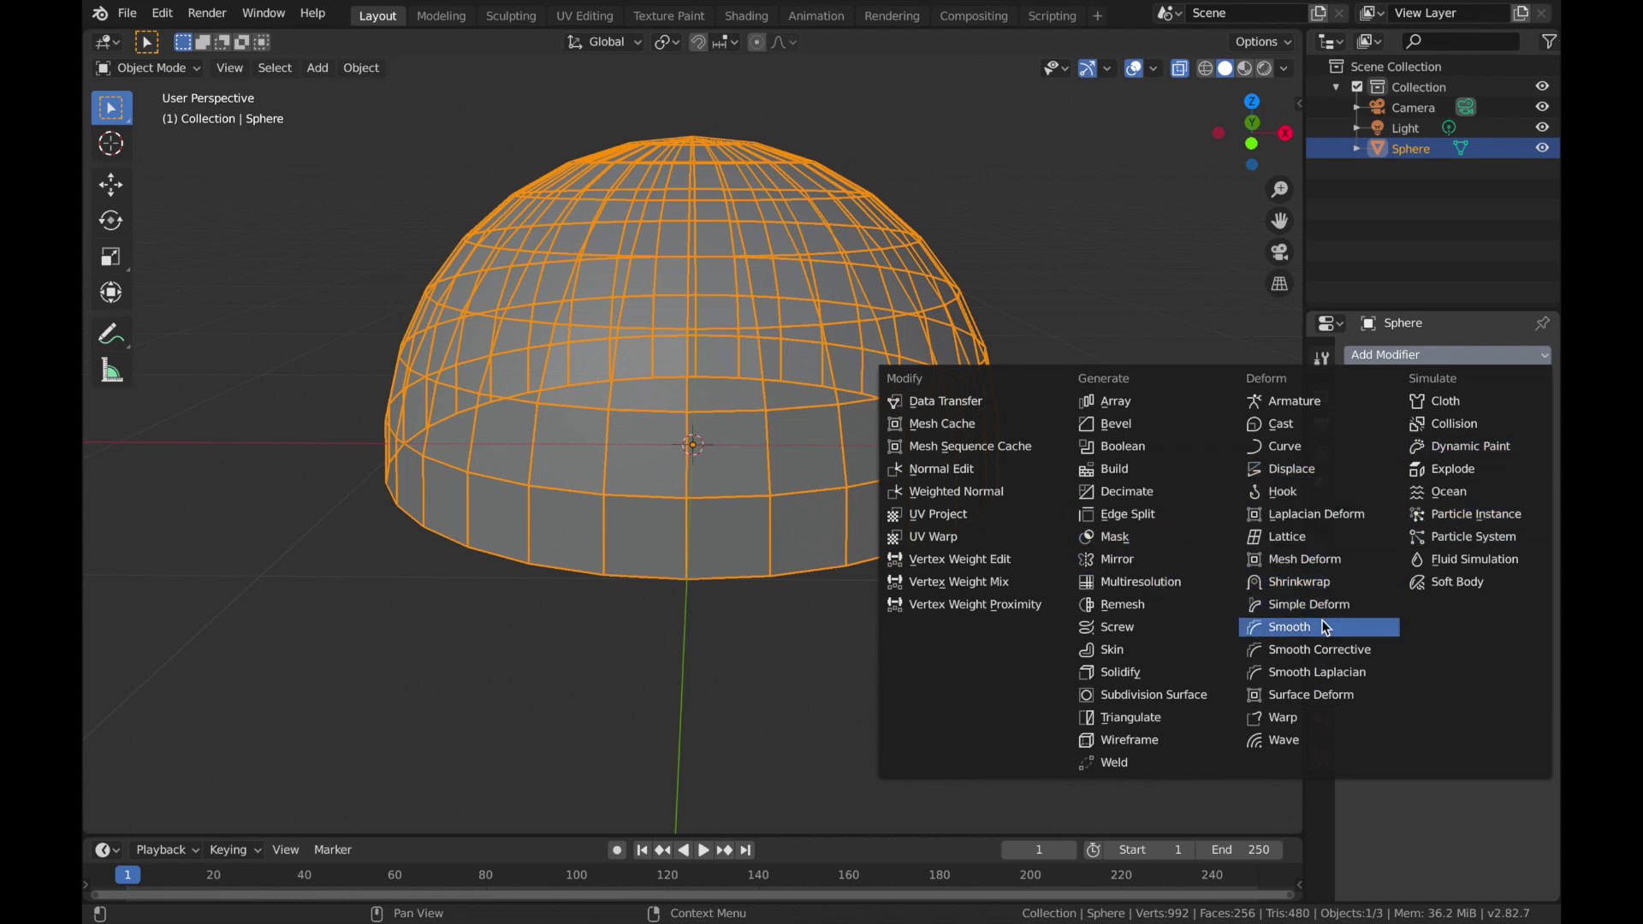
pyautogui.click(1288, 628)
pyautogui.moveTo(1476, 445); pyautogui.dragTo(1541, 445)
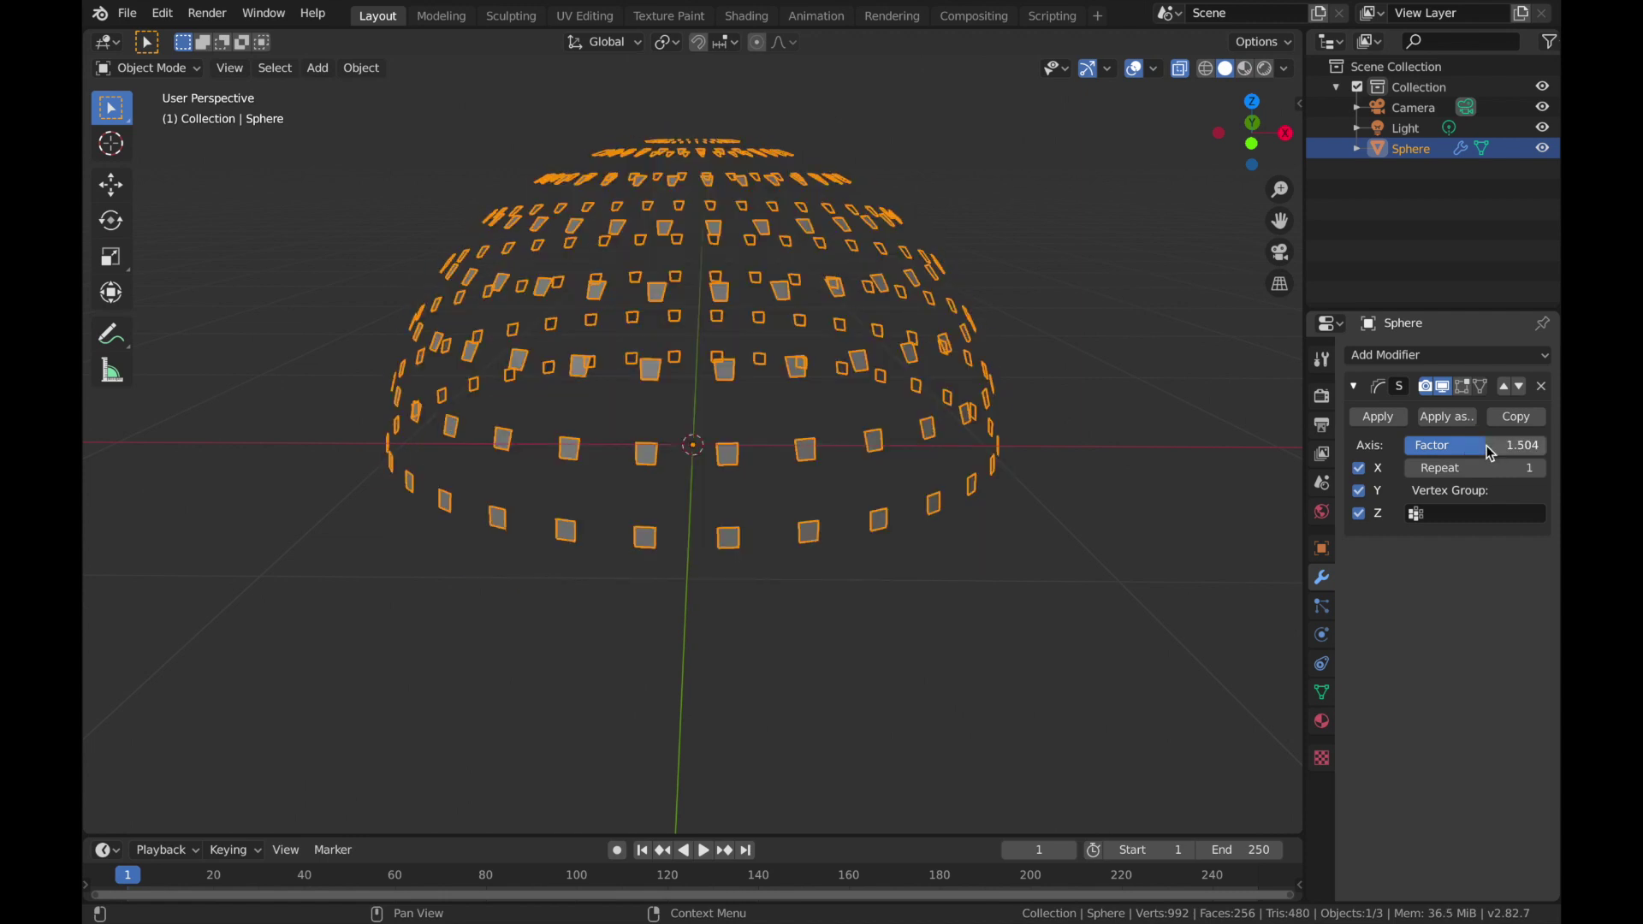
pyautogui.click(1119, 475)
# Step: Add a Solidify modifier with Thickness -0.93 m and turn off X-Ray
pyautogui.click(1425, 356)
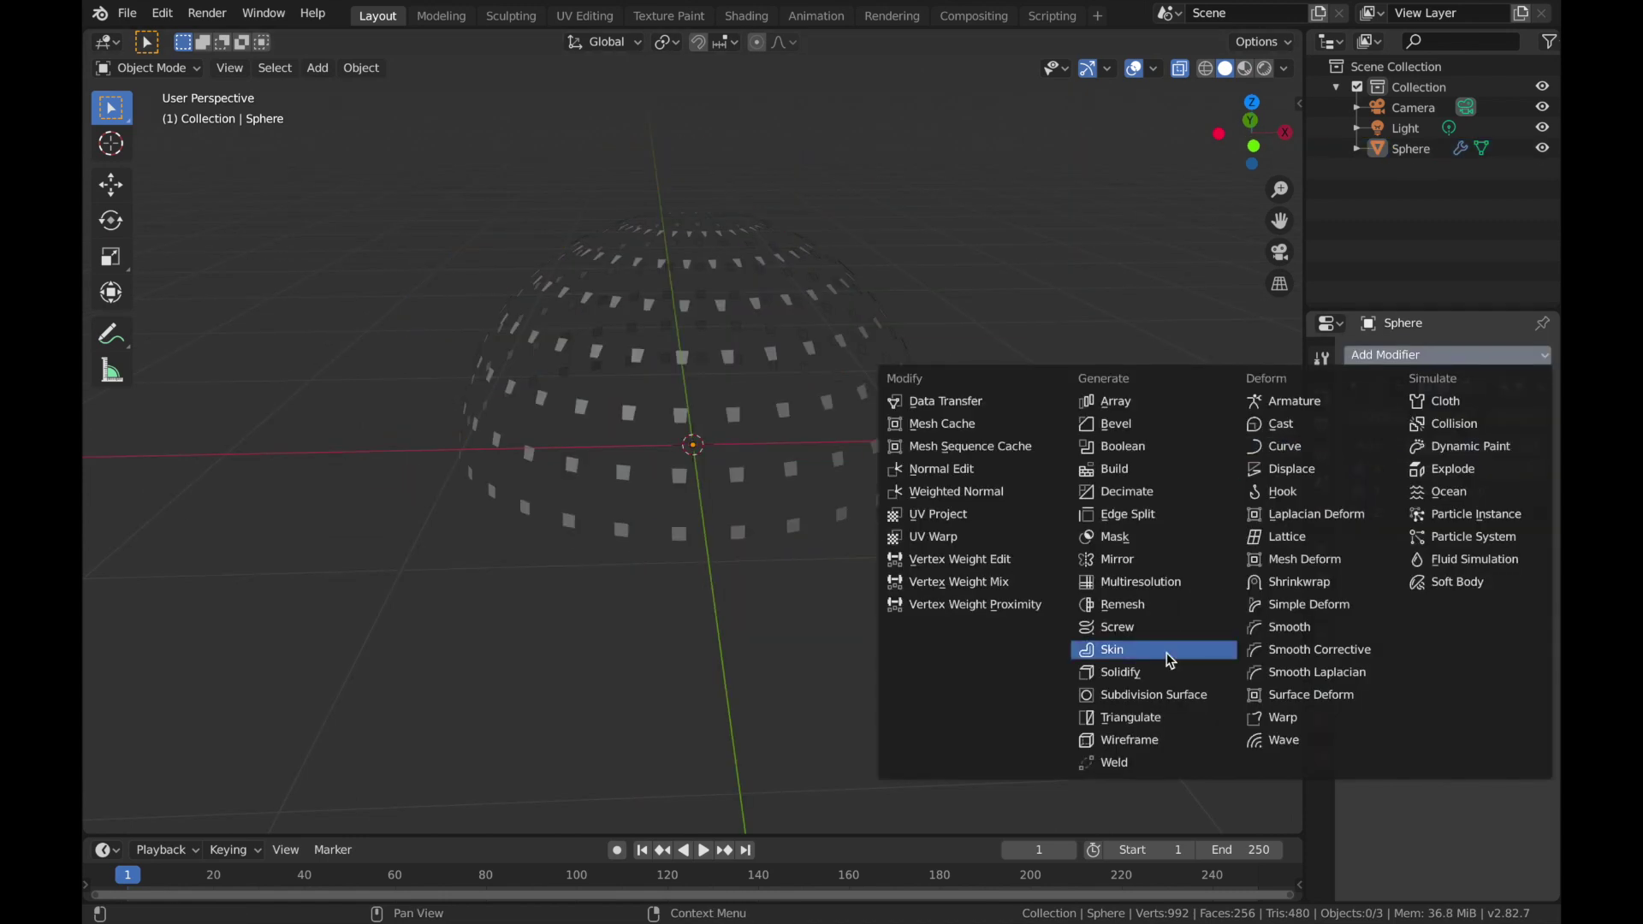
pyautogui.click(1147, 676)
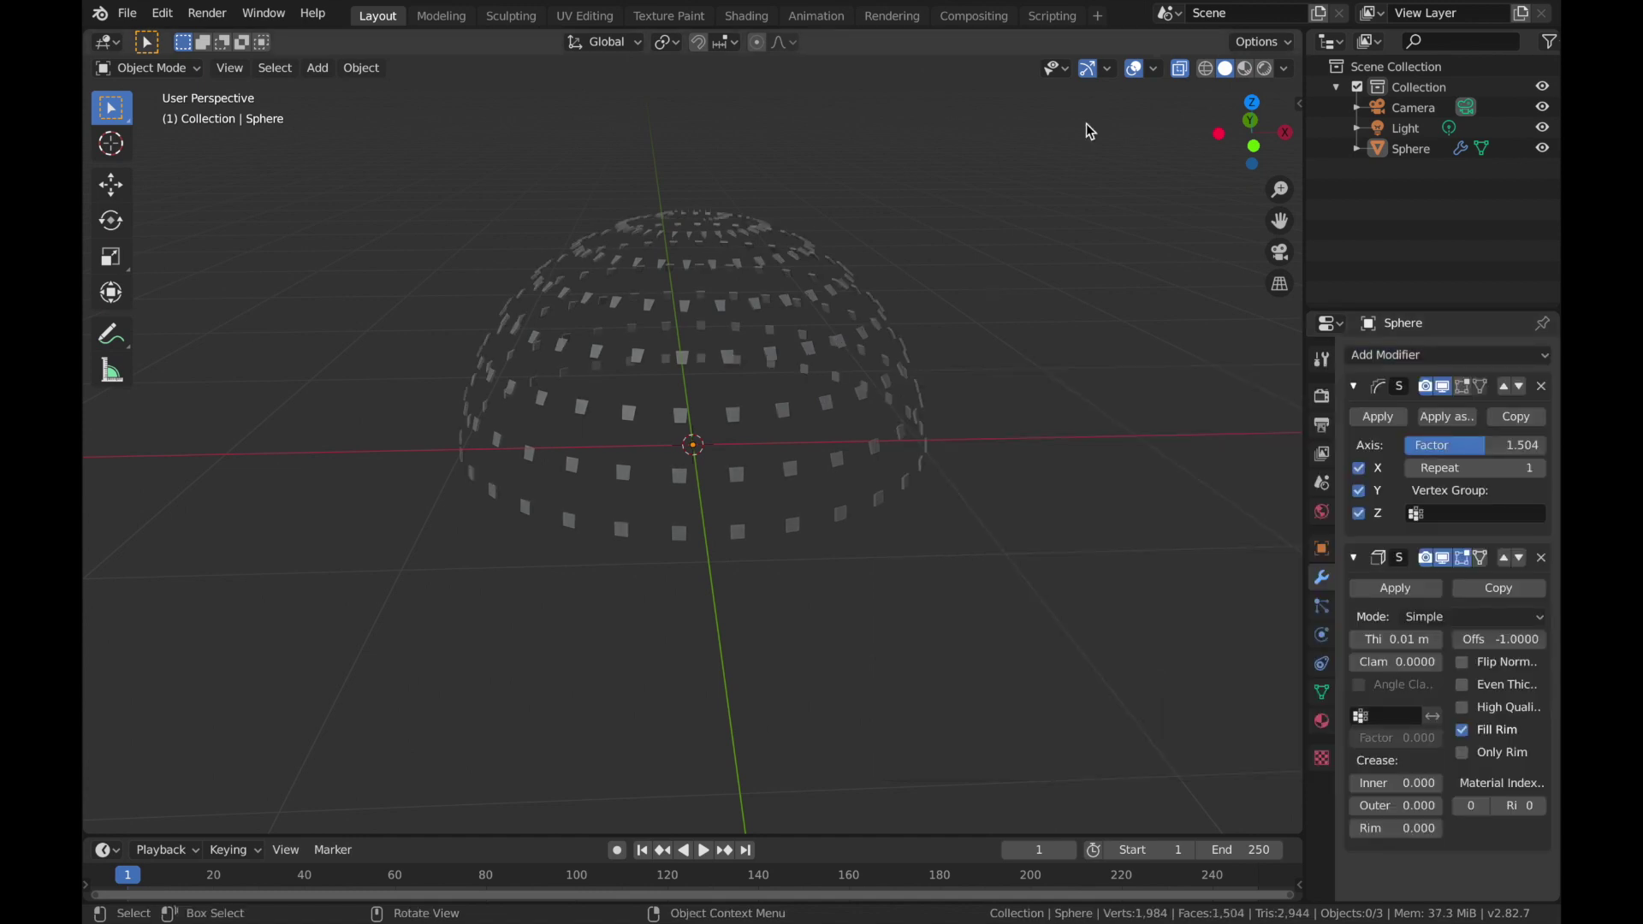
pyautogui.click(1182, 70)
pyautogui.moveTo(1397, 639); pyautogui.dragTo(1304, 639)
# Step: Add a Wireframe modifier with Thickness 0.008 m and Replace Original off
pyautogui.click(1447, 356)
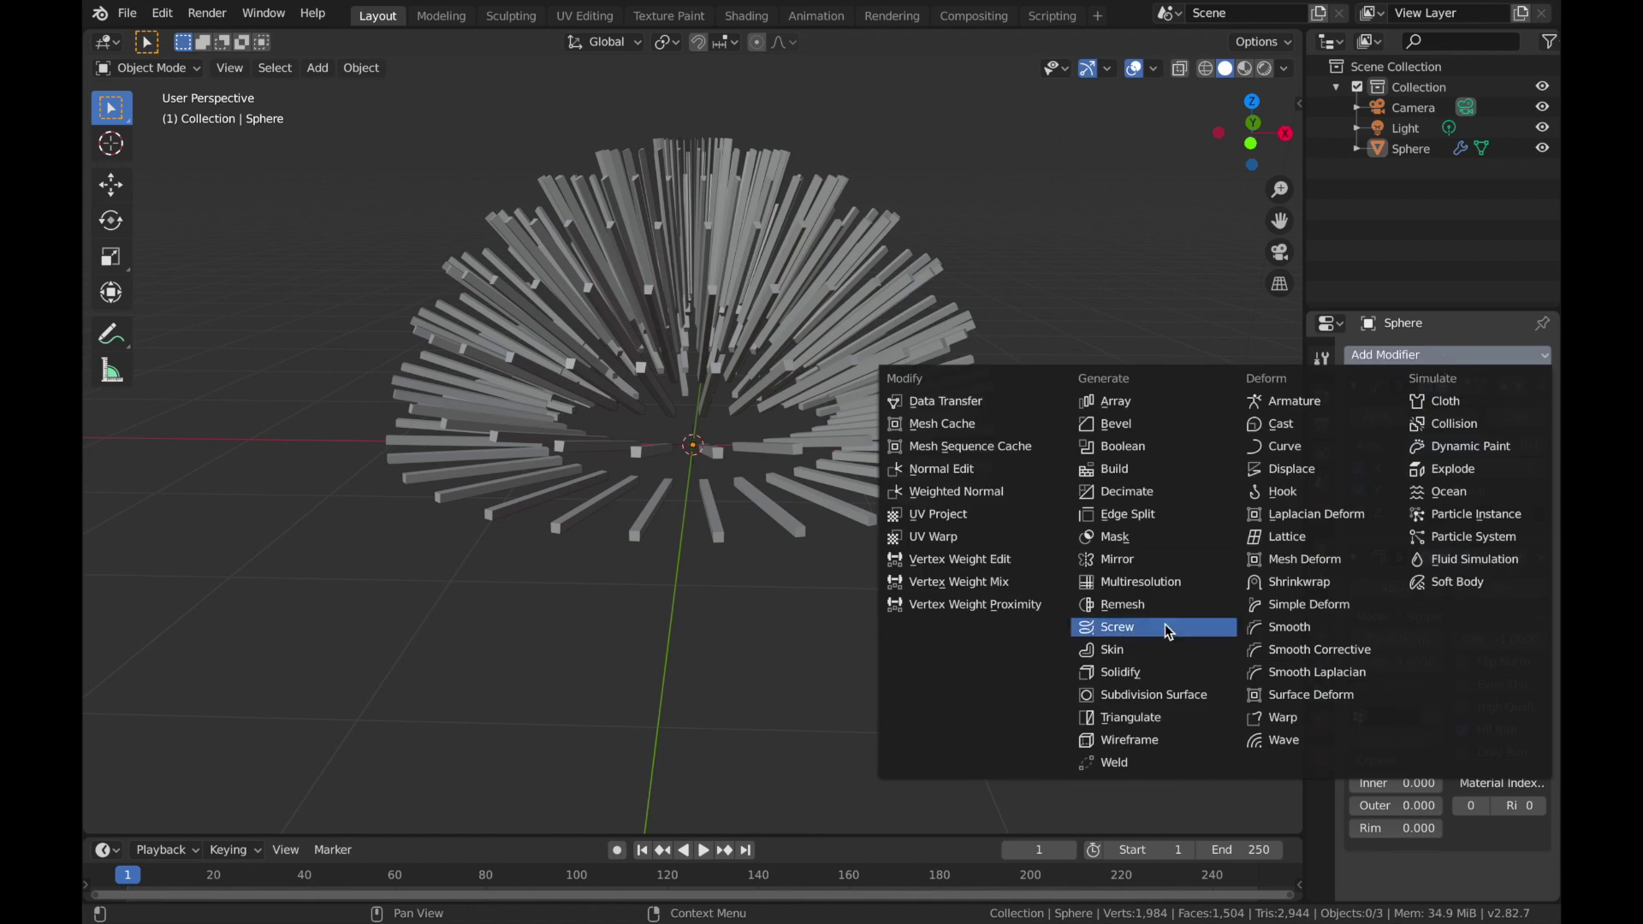
pyautogui.click(1117, 742)
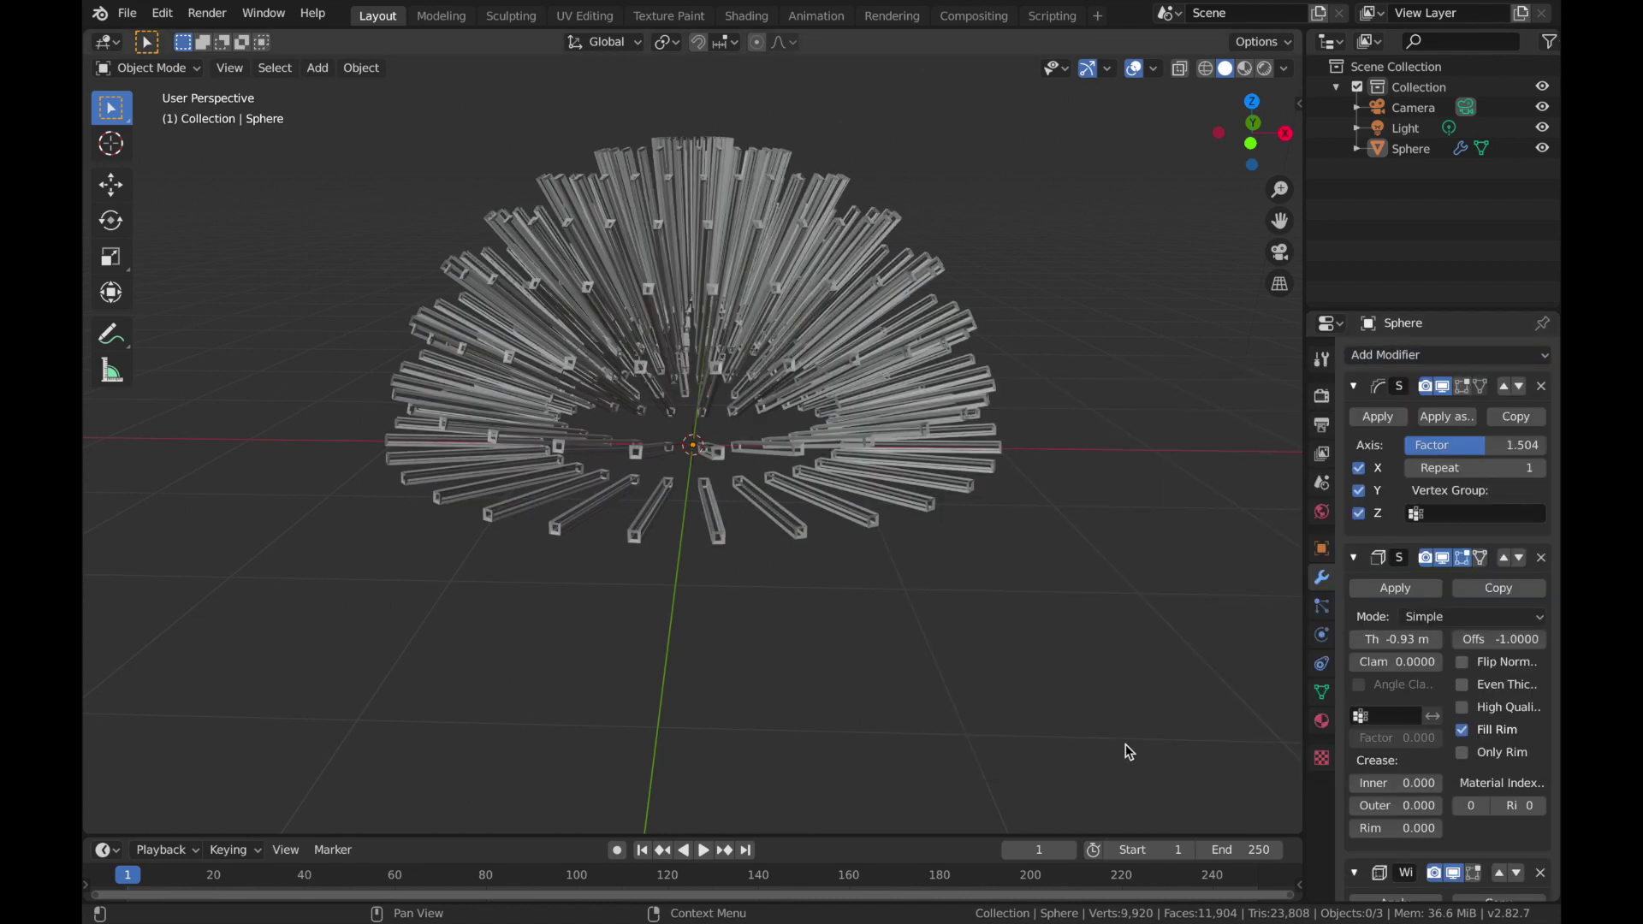
pyautogui.scroll(-5, 1388, 664)
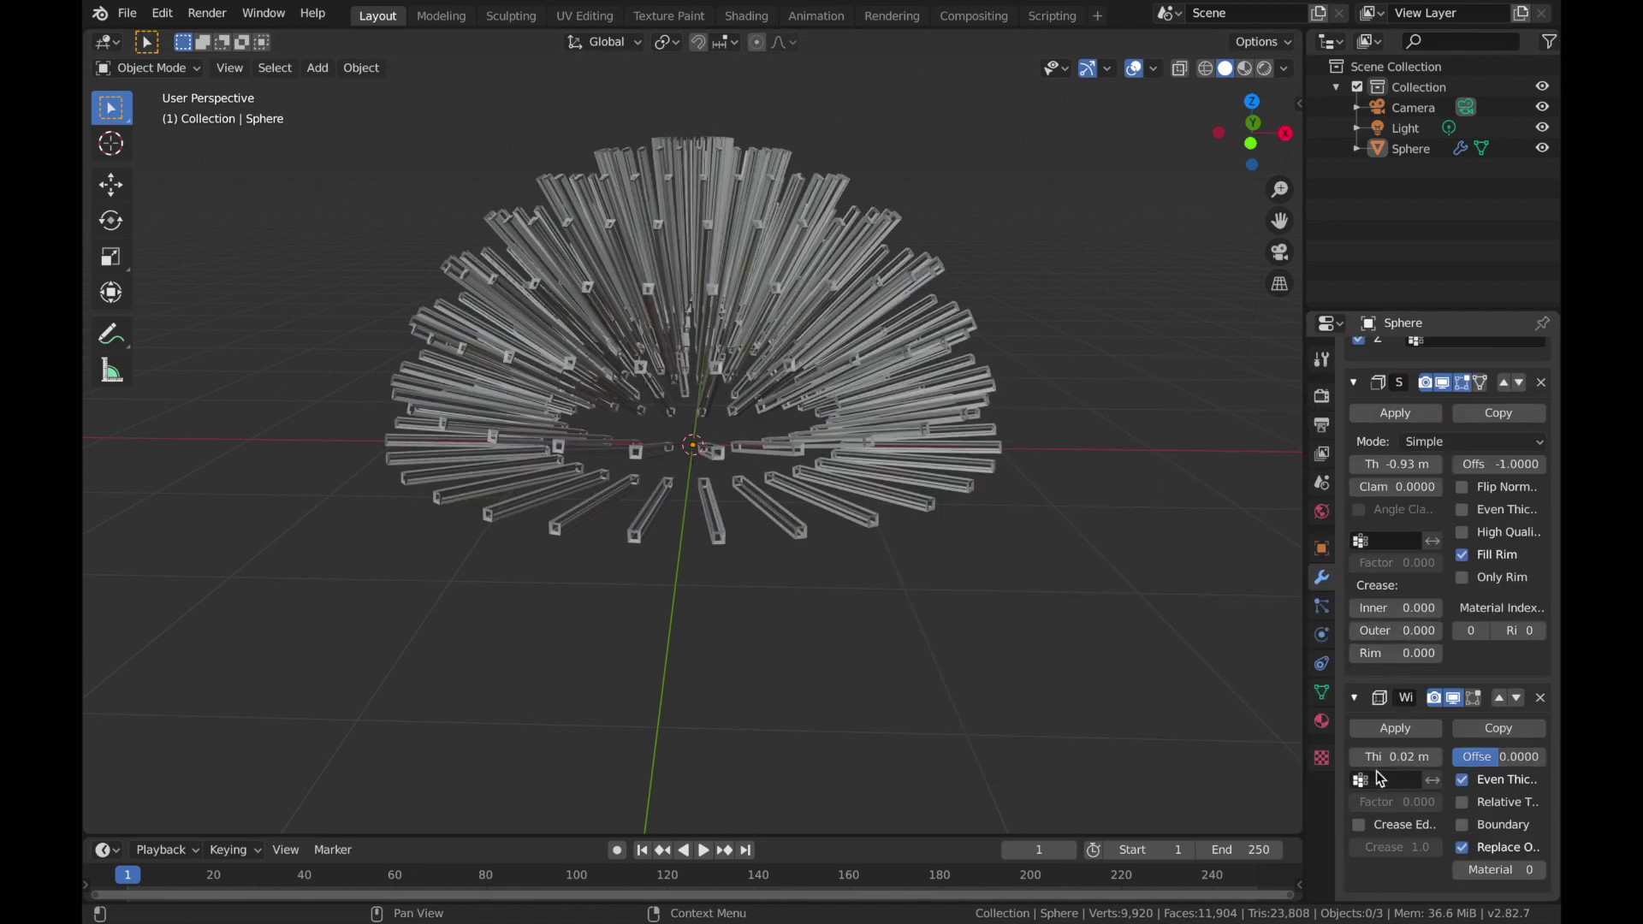
pyautogui.moveTo(1370, 757); pyautogui.dragTo(1355, 757)
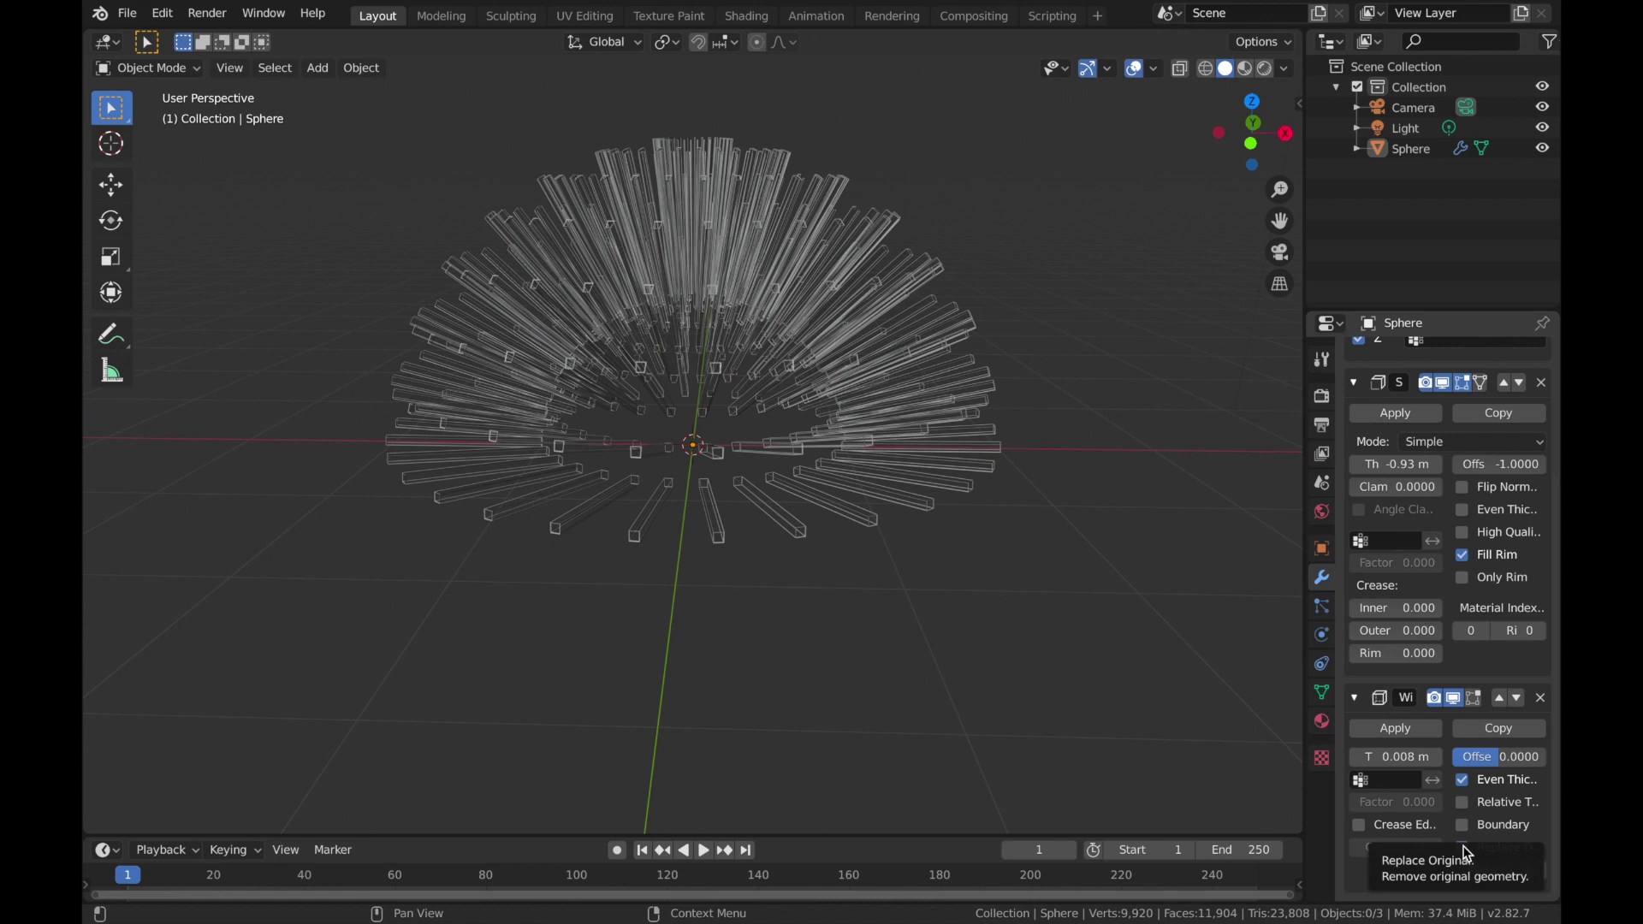
pyautogui.click(1464, 848)
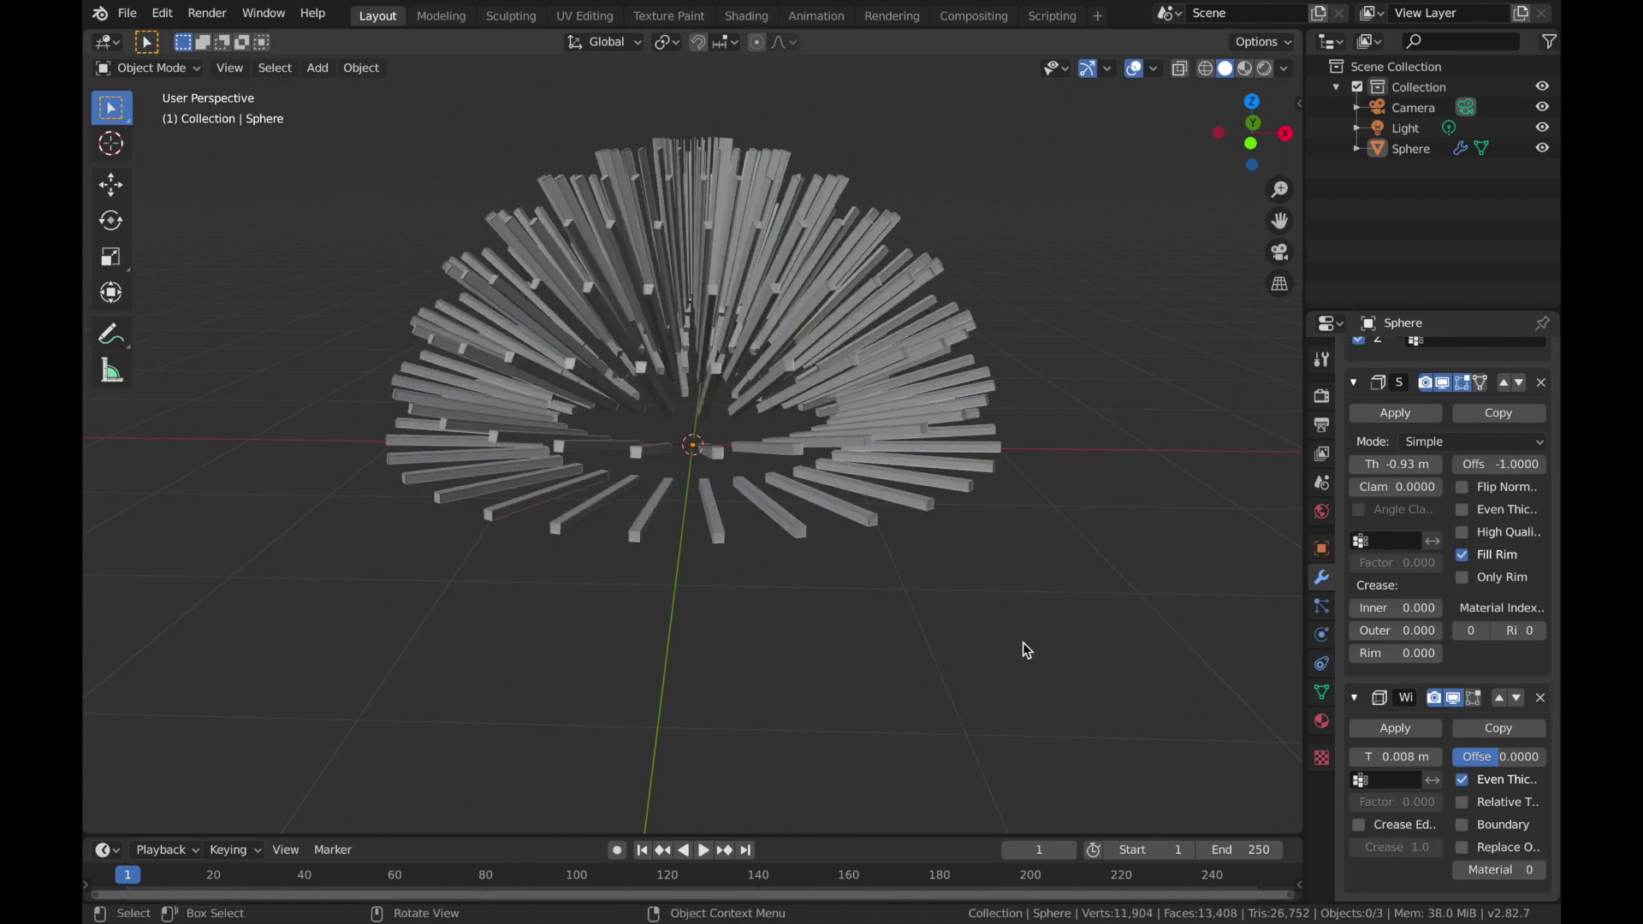
pyautogui.scroll(5, 1490, 428)
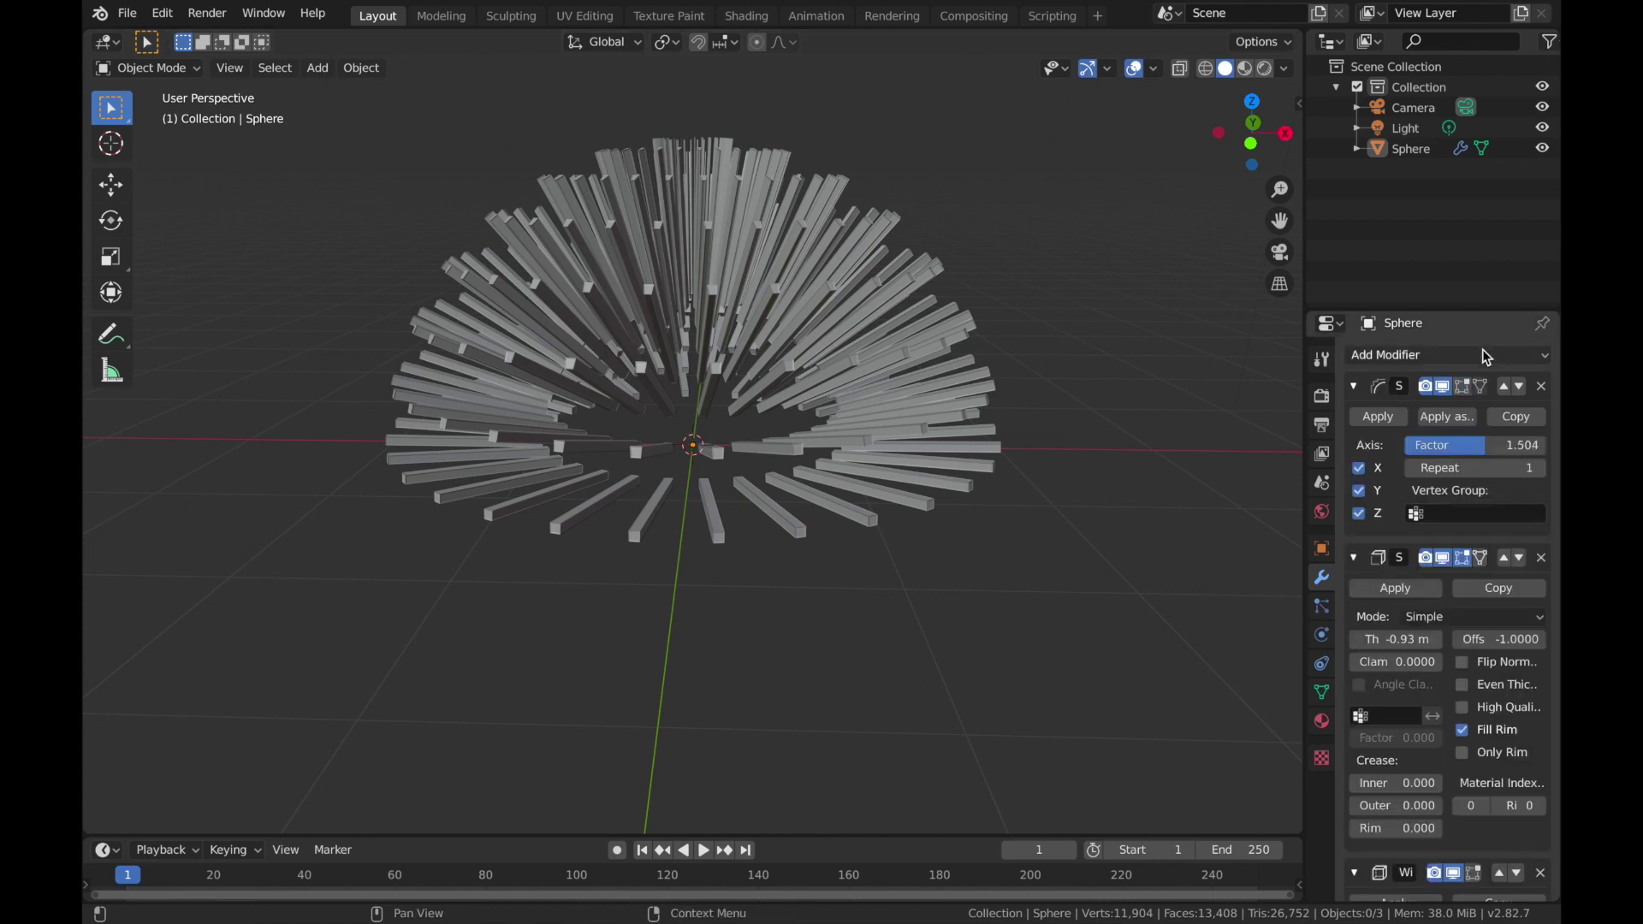
pyautogui.click(1489, 354)
# Step: Add a Displace modifier and move it above Solidify in the modifier stack
pyautogui.click(1290, 627)
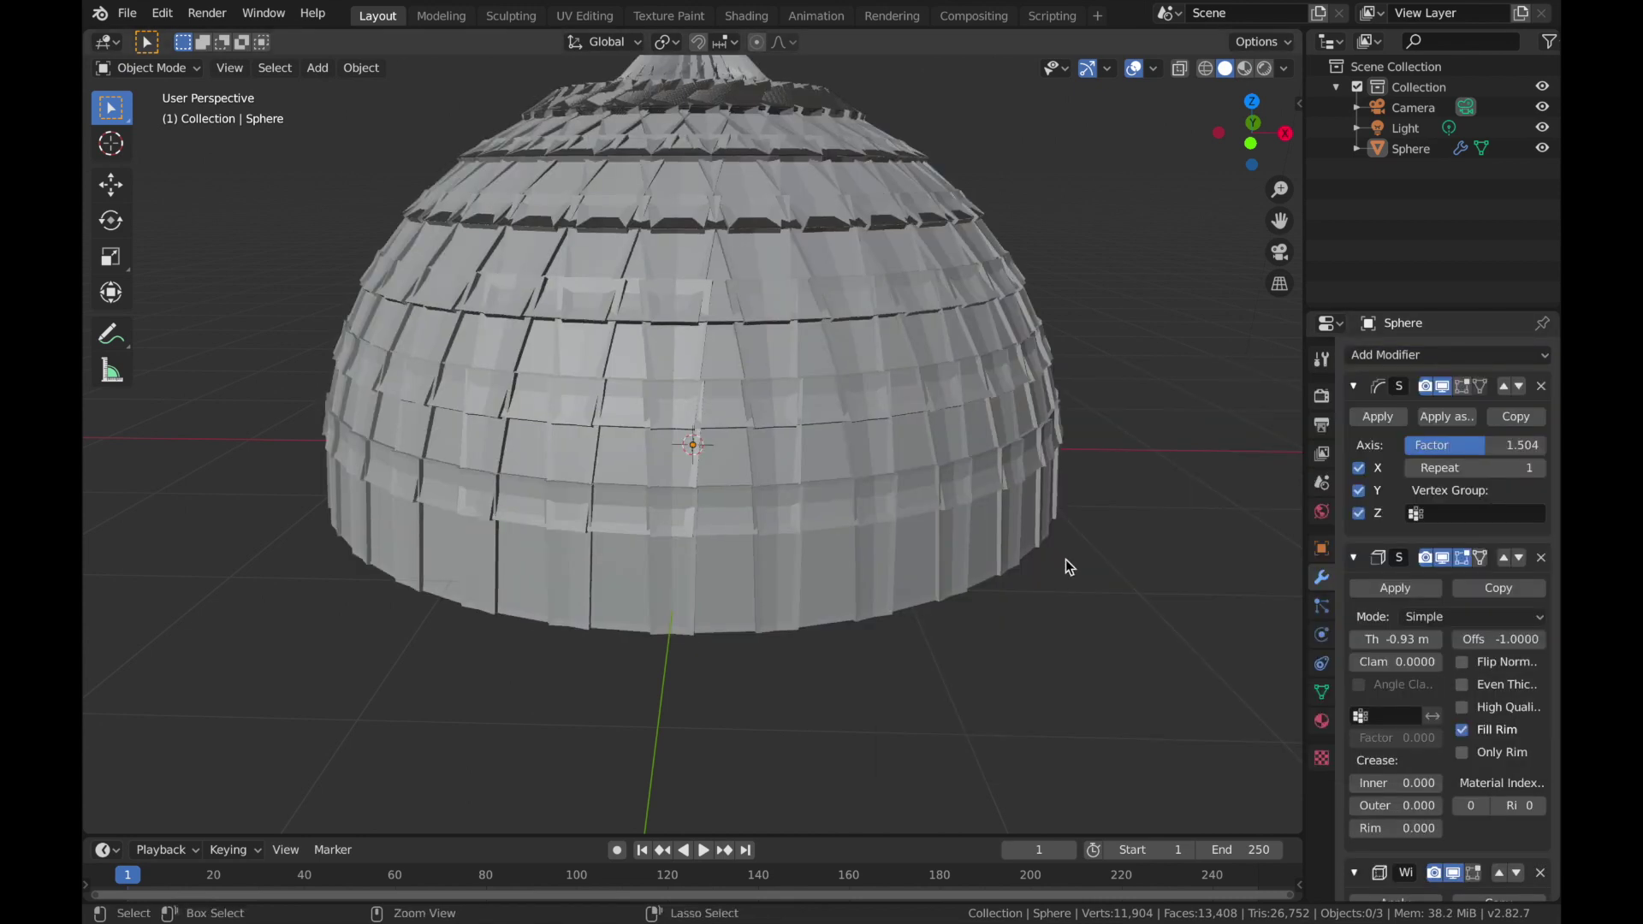
pyautogui.moveTo(1065, 558); pyautogui.dragTo(1074, 569, button='middle')
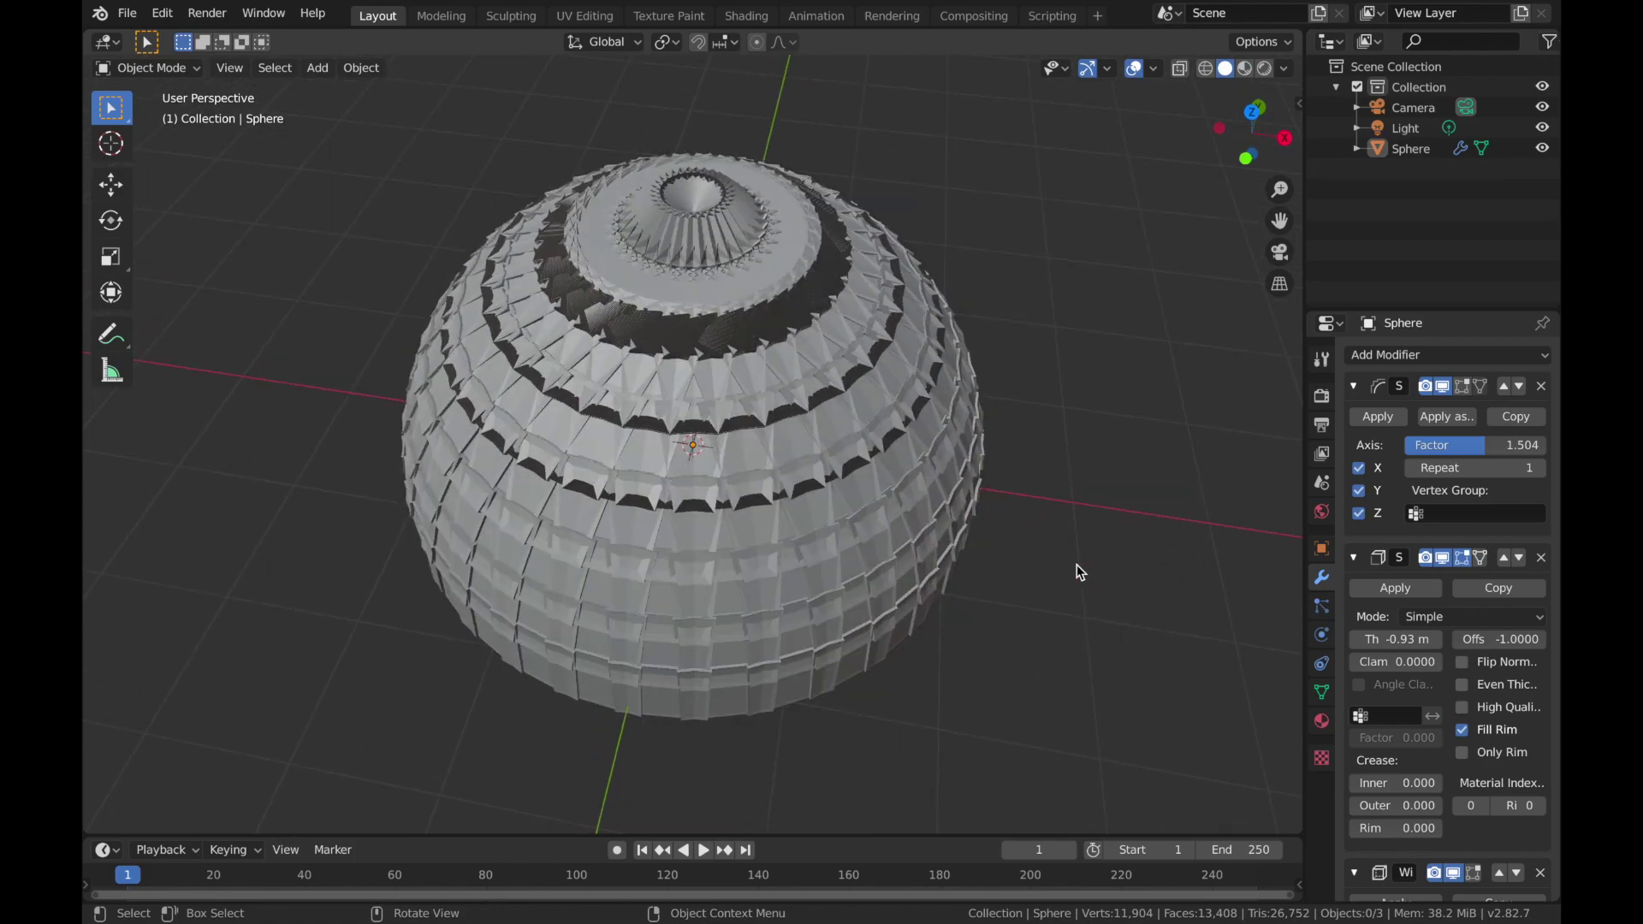
pyautogui.scroll(-10, 1418, 751)
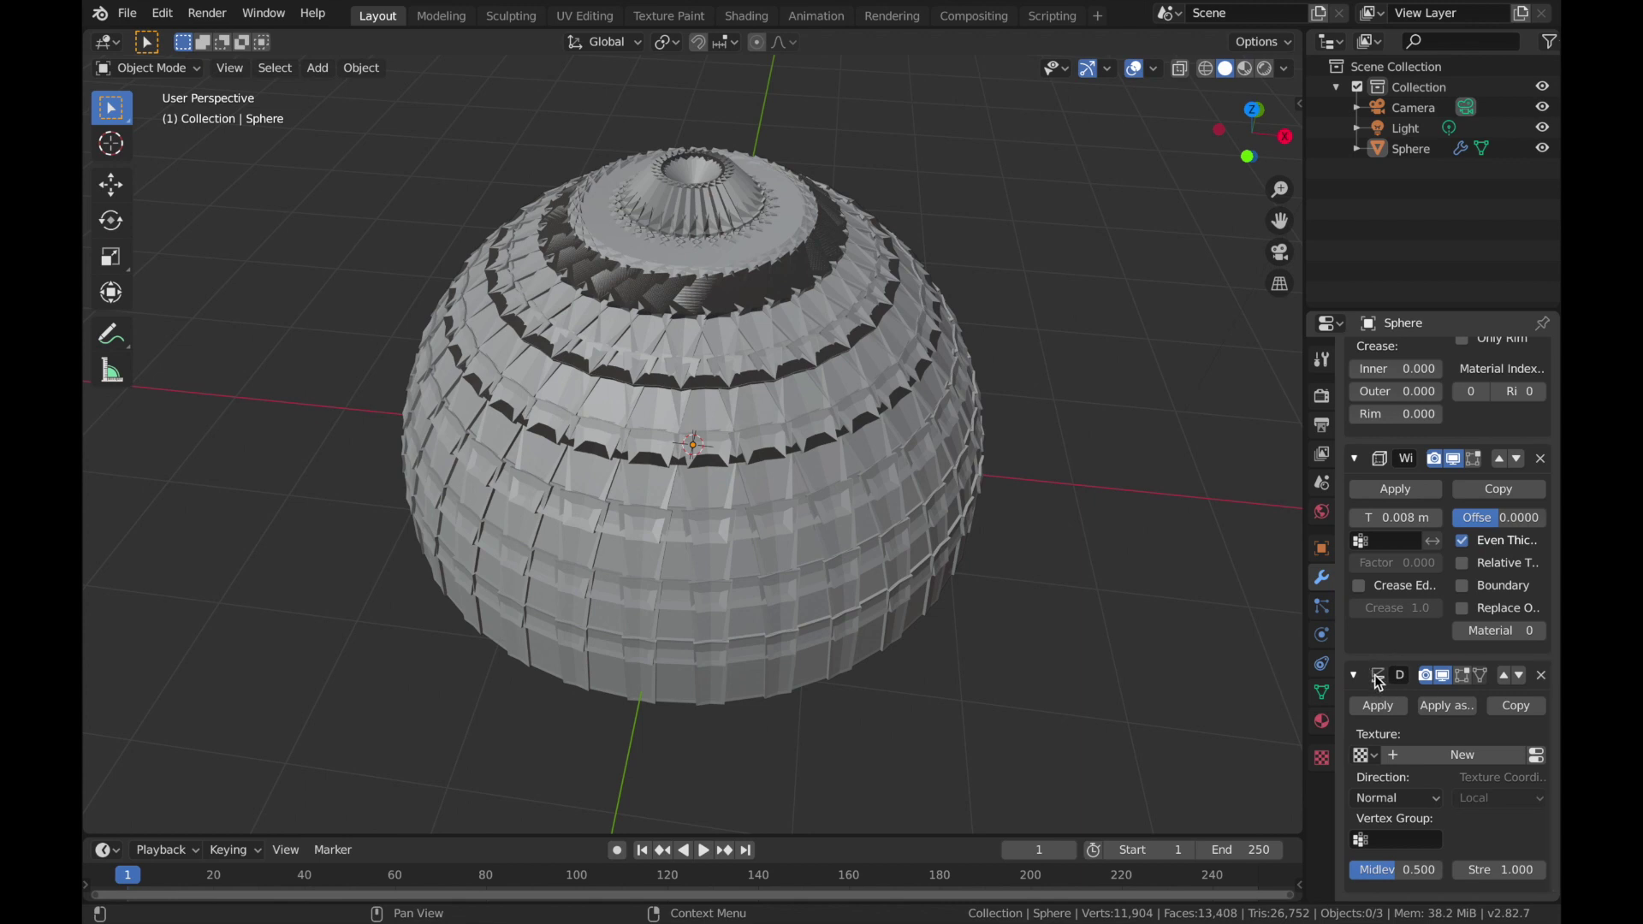
pyautogui.click(1504, 676)
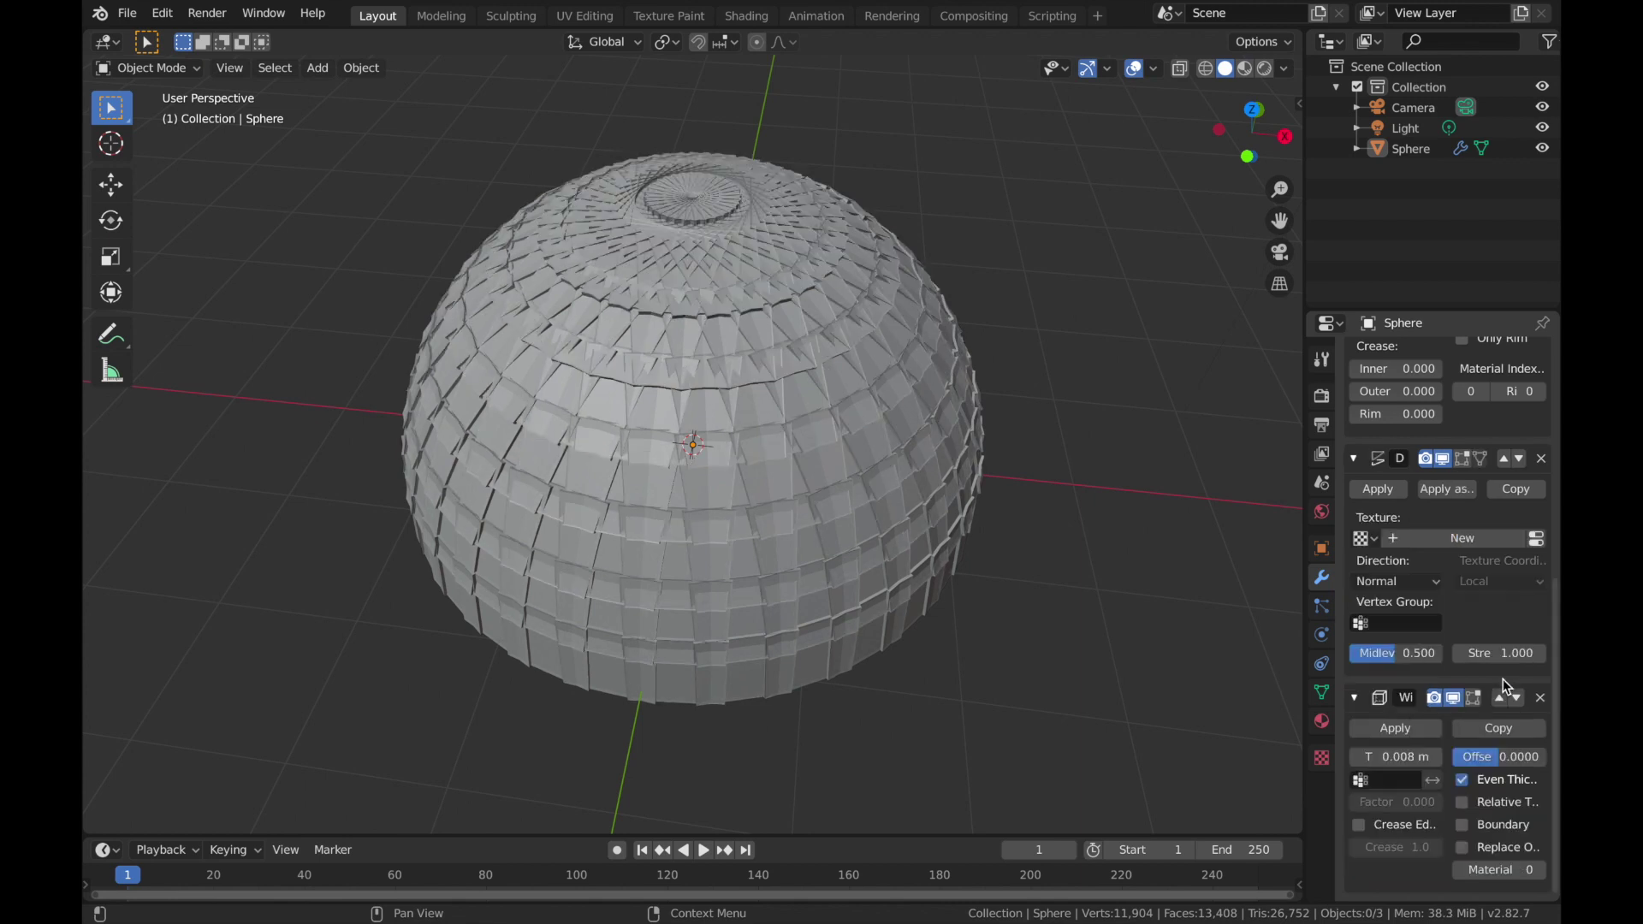
pyautogui.click(1503, 460)
pyautogui.scroll(4, 1455, 513)
pyautogui.click(1504, 385)
# Step: Give Displace a new Clouds texture with Size 2.00 and Depth 0
pyautogui.click(1418, 468)
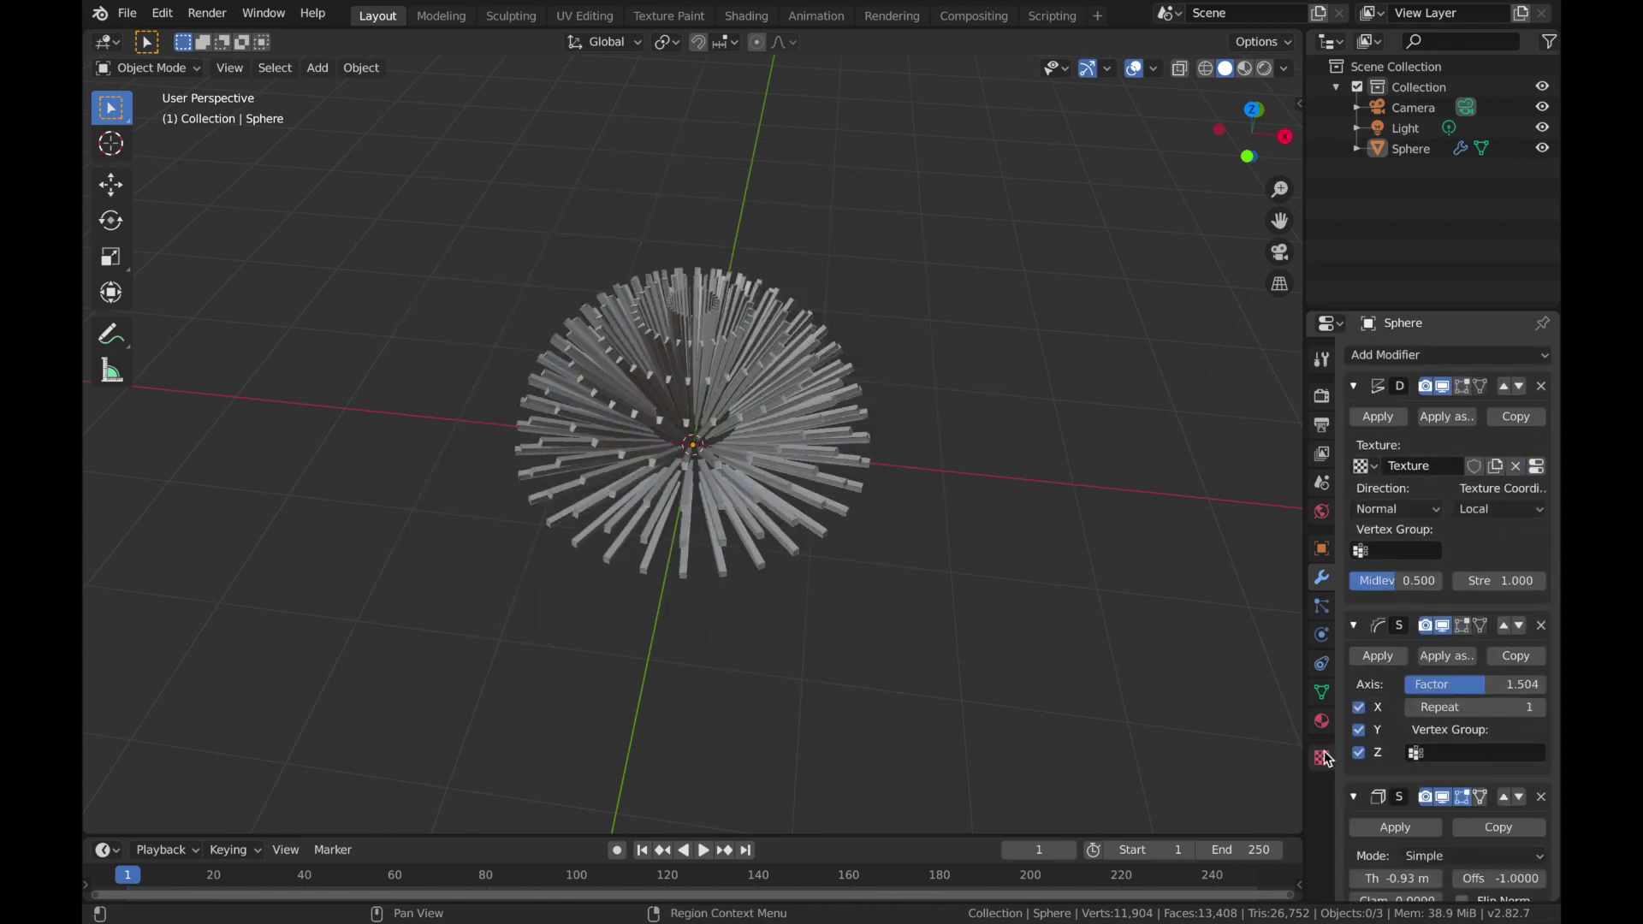
pyautogui.click(1322, 759)
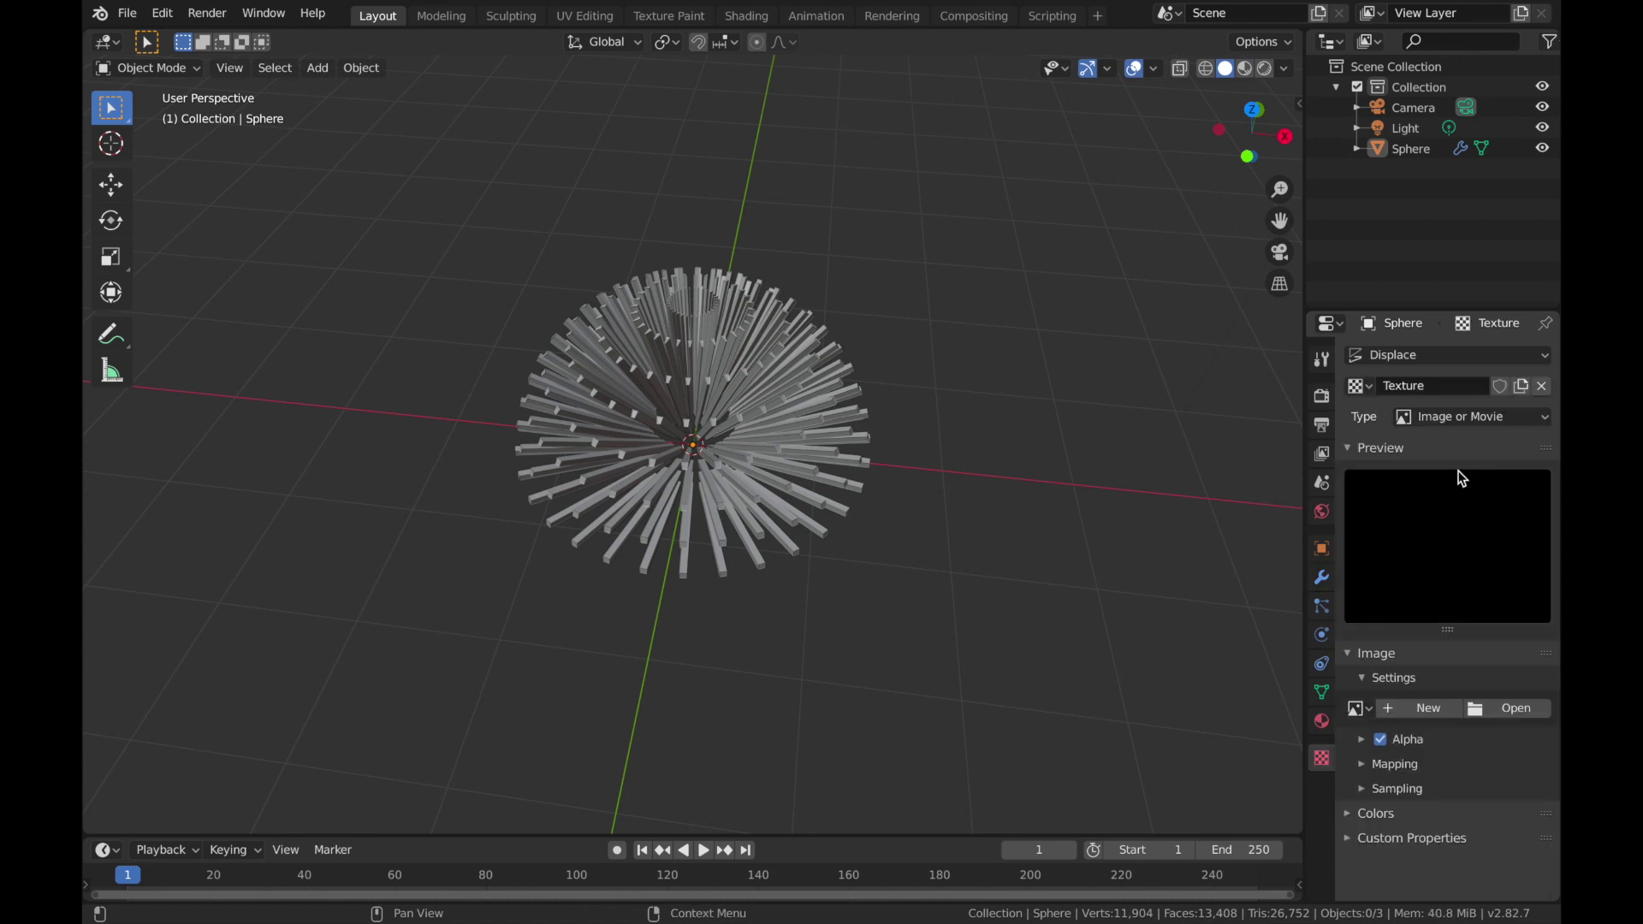
pyautogui.click(1471, 417)
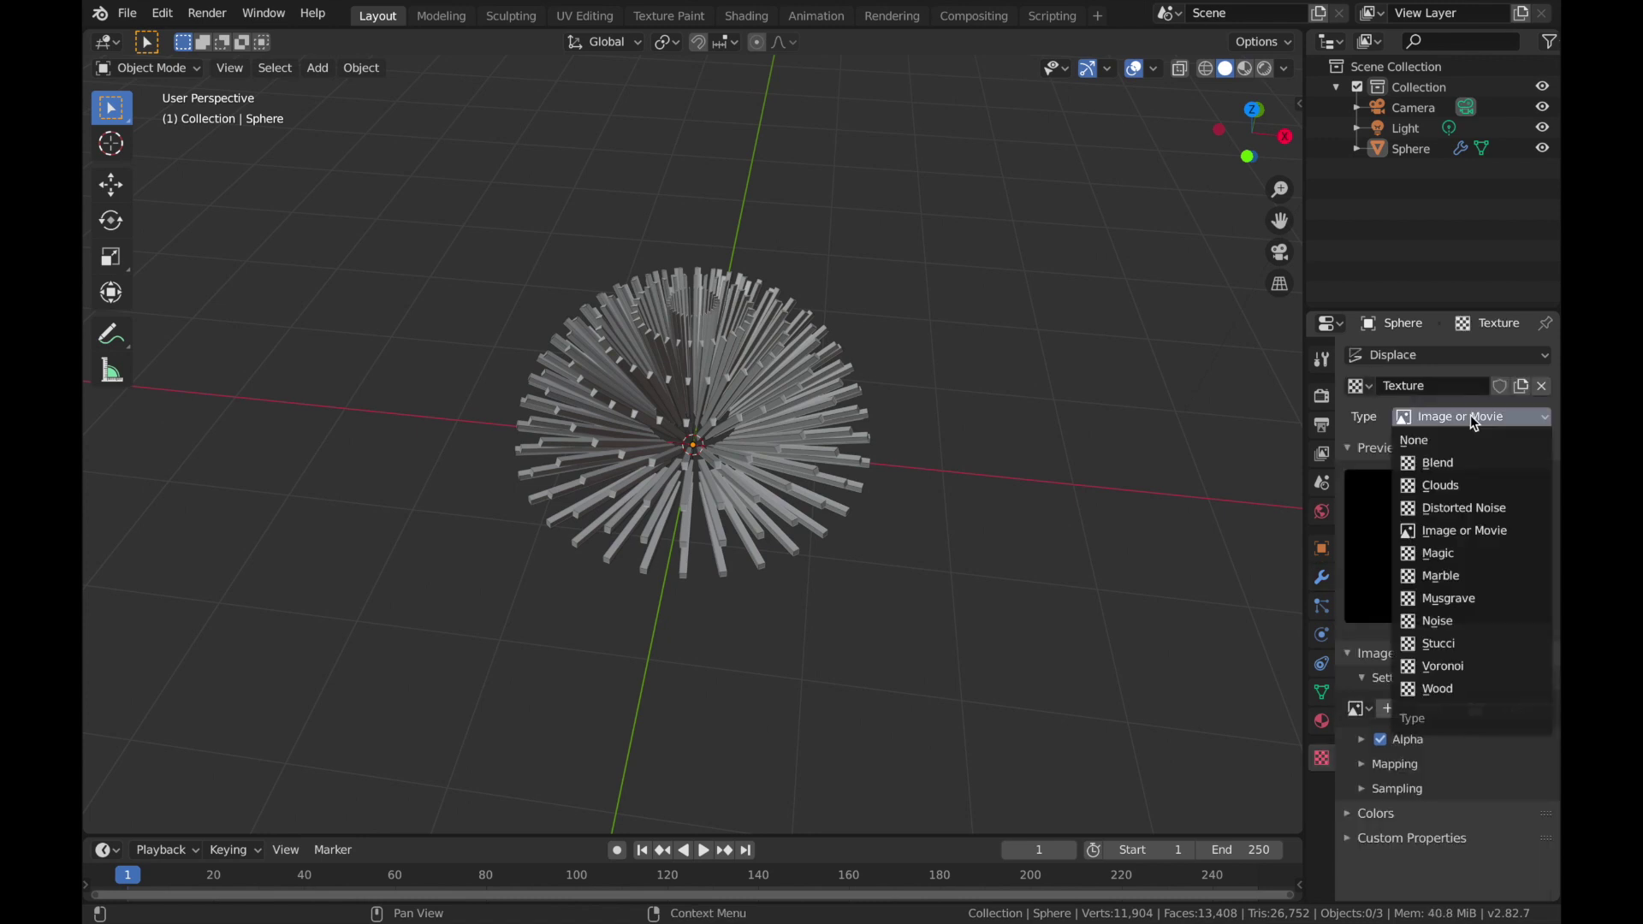
pyautogui.click(1438, 484)
pyautogui.click(1484, 775)
pyautogui.write('2')
pyautogui.press('Return')
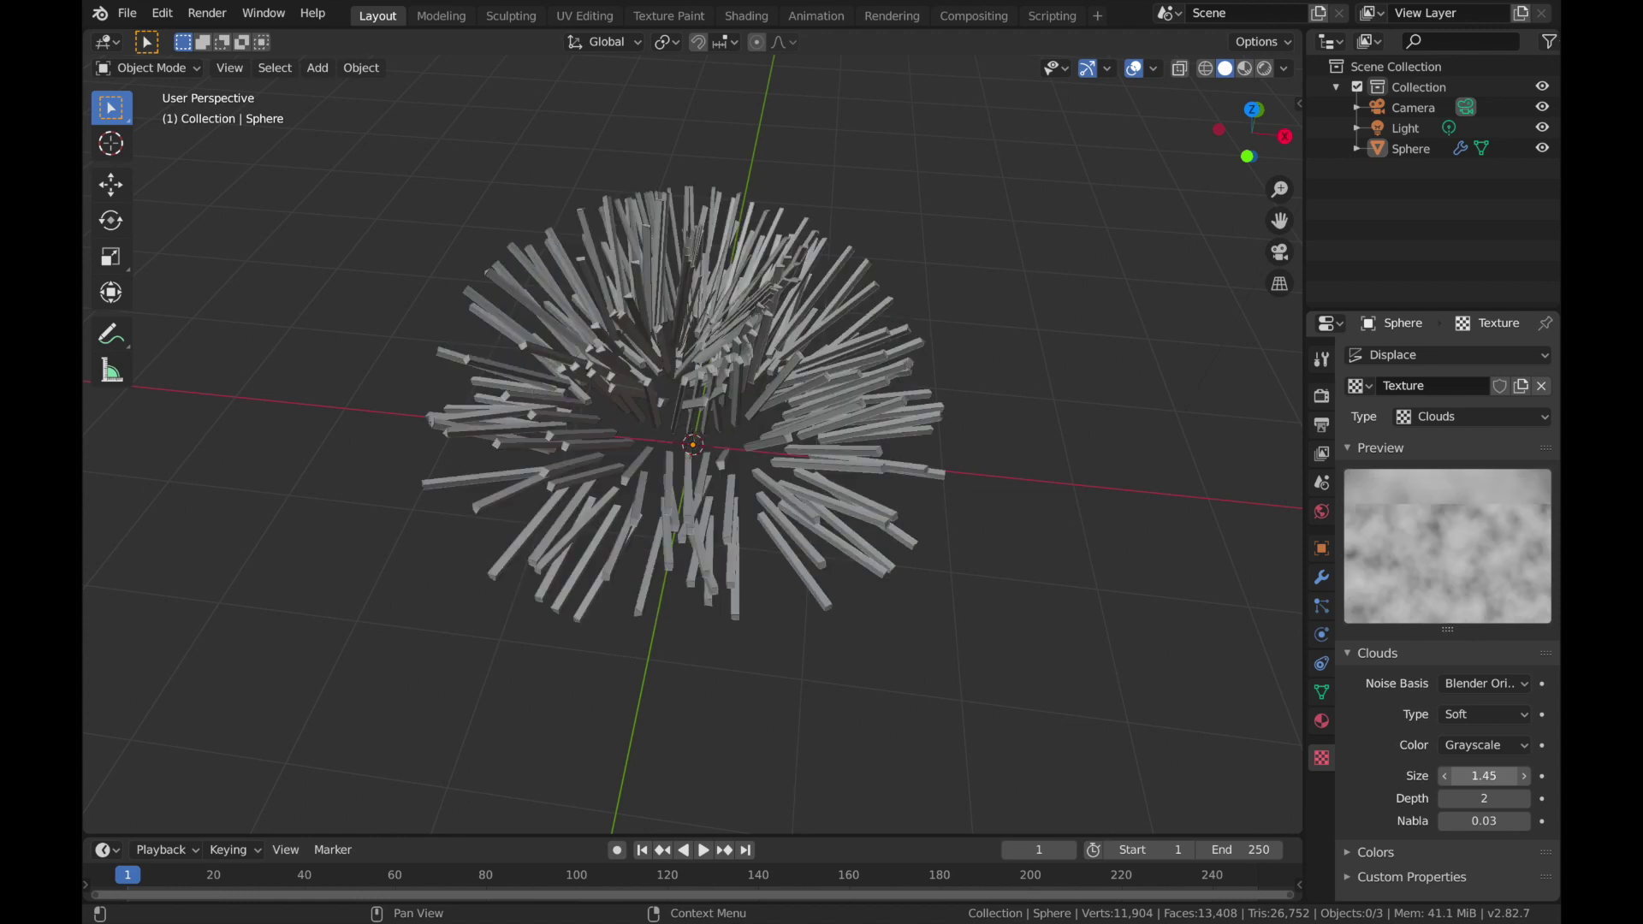
pyautogui.click(1481, 798)
pyautogui.write('0')
pyautogui.press('Return')
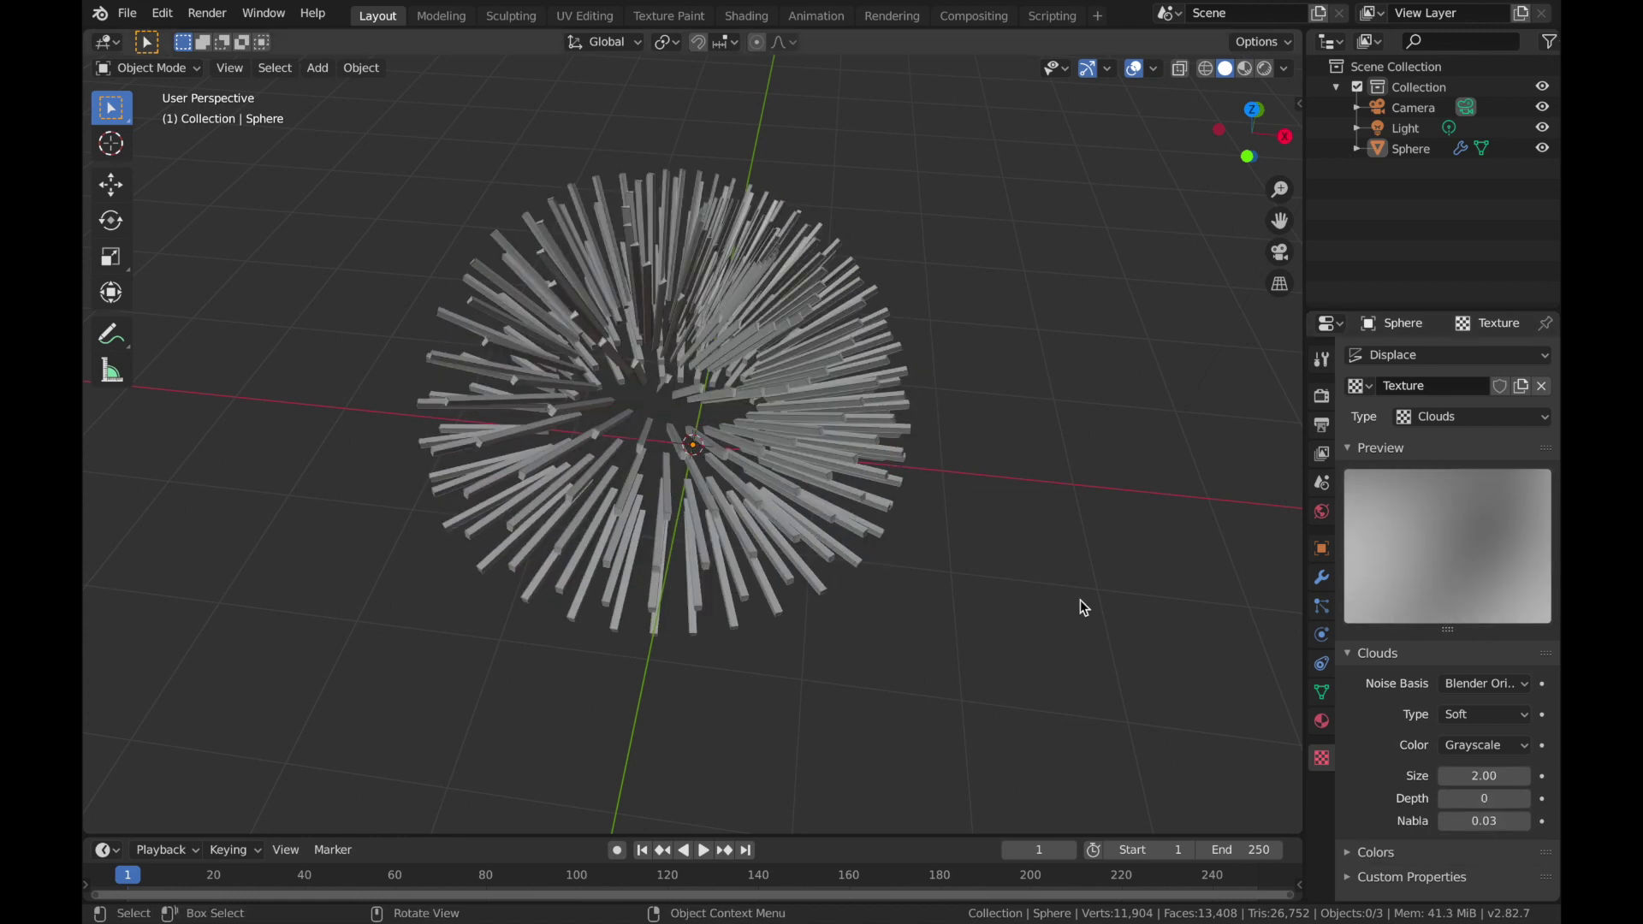
pyautogui.scroll(-4, 1080, 599)
# Step: Select the camera and clear its location and rotation
pyautogui.click(1407, 107)
pyautogui.hotkey('alt', 'g')
pyautogui.hotkey('alt', 'g')
pyautogui.hotkey('alt', 'r')
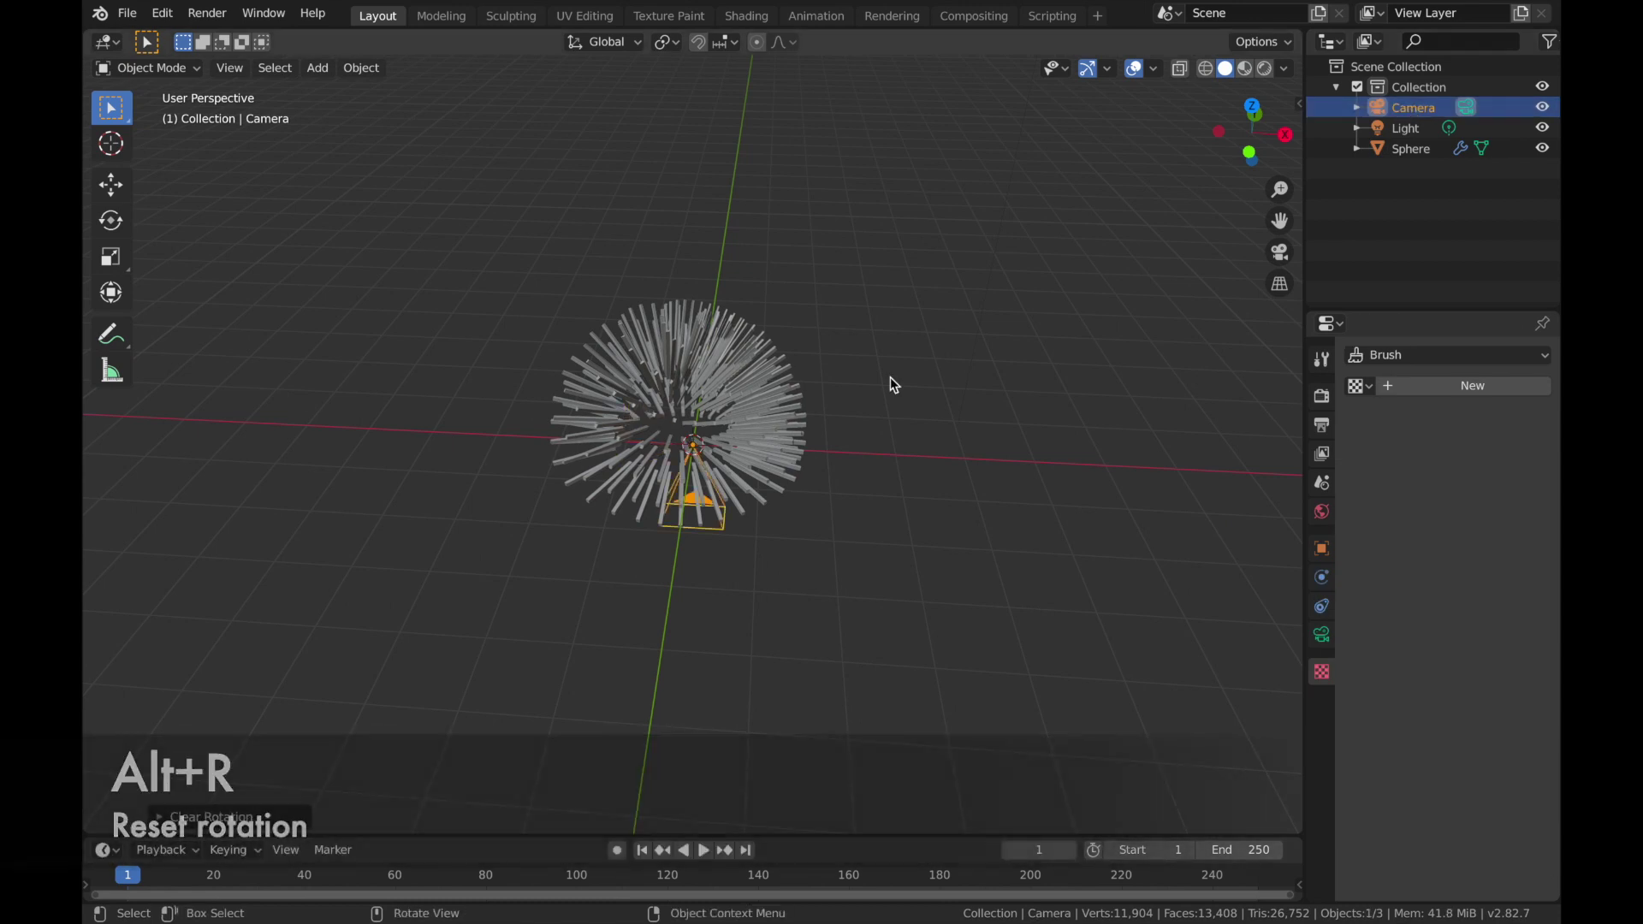
# Step: Move the camera up along Z in two moves, viewing through it to frame the spiky burst
pyautogui.press('g')
pyautogui.press('z')
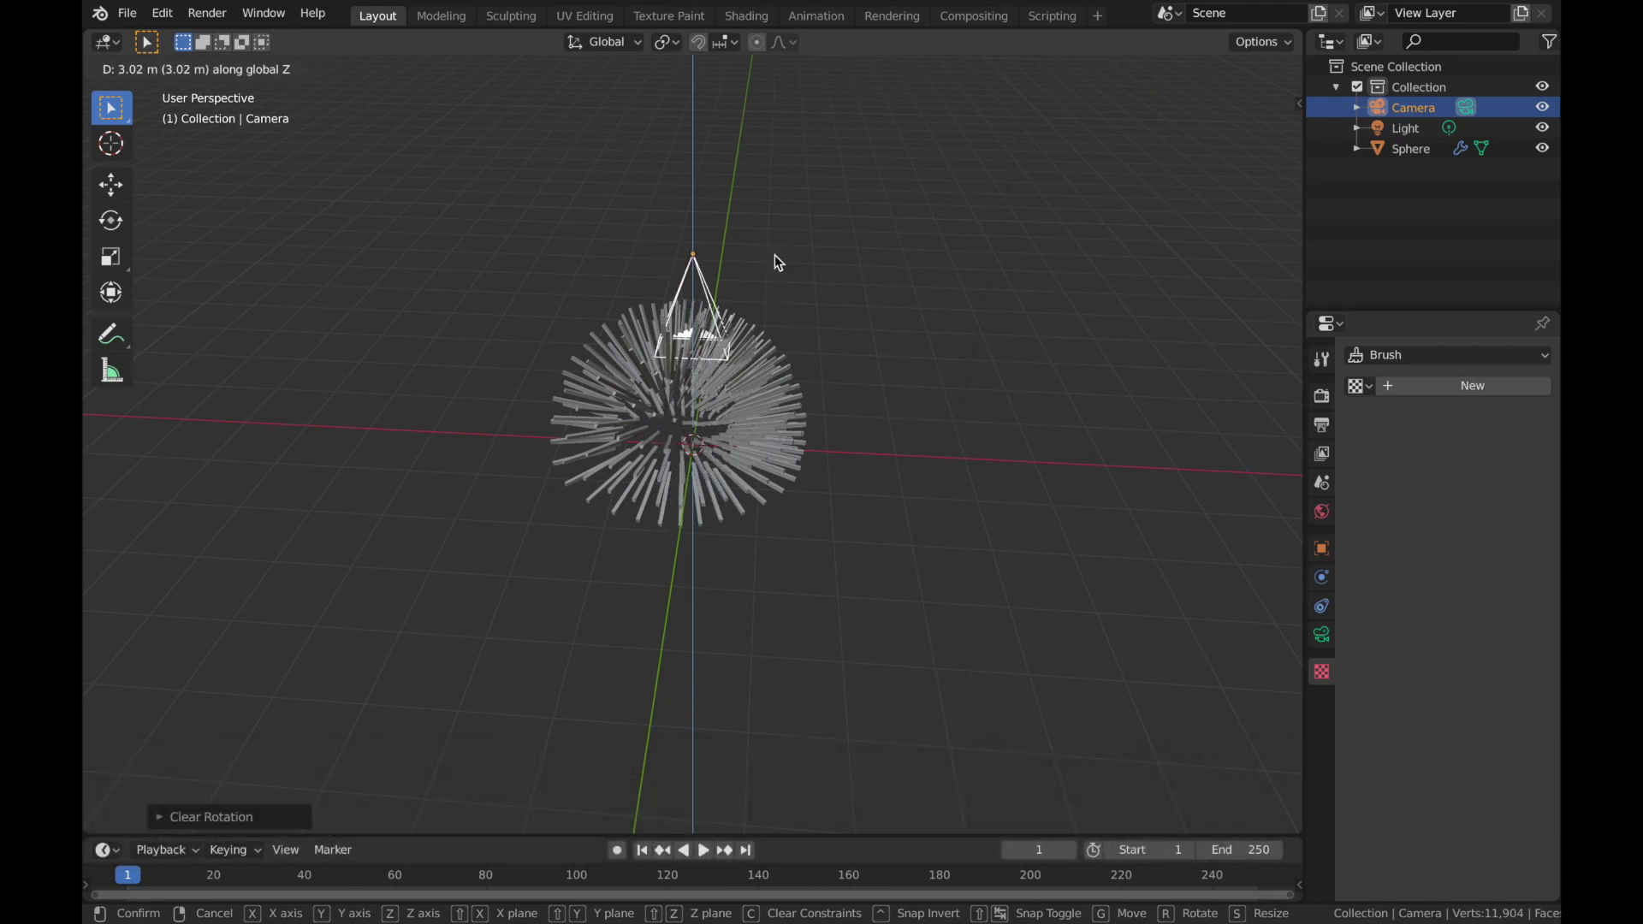
pyautogui.click(774, 256)
pyautogui.press('KP_0')
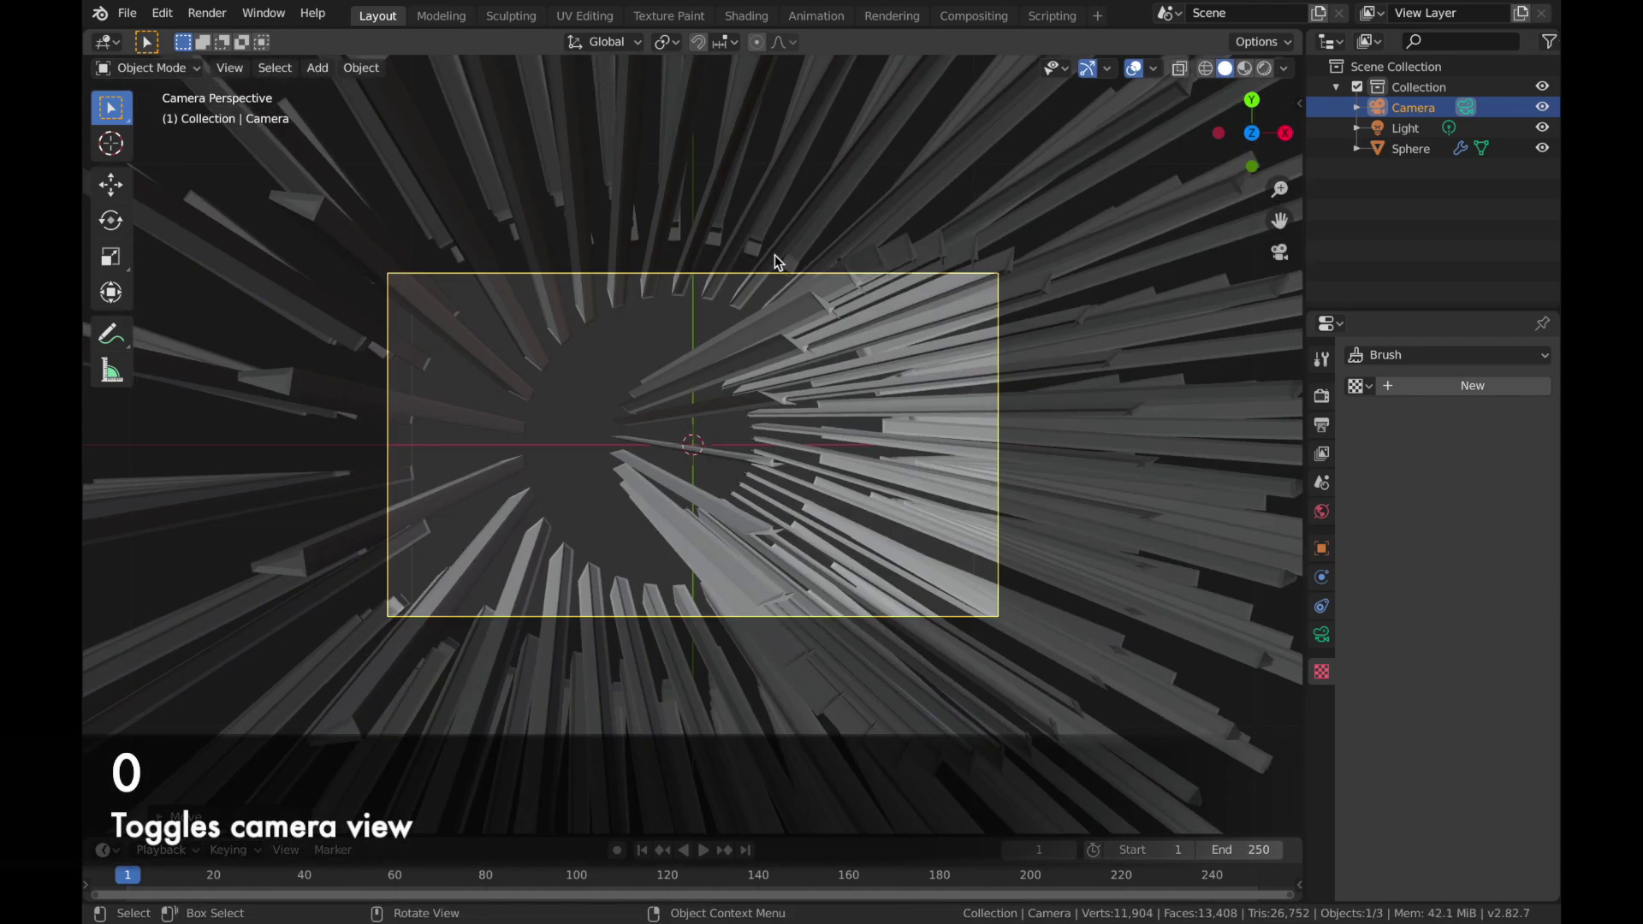
pyautogui.press('g')
pyautogui.press('z')
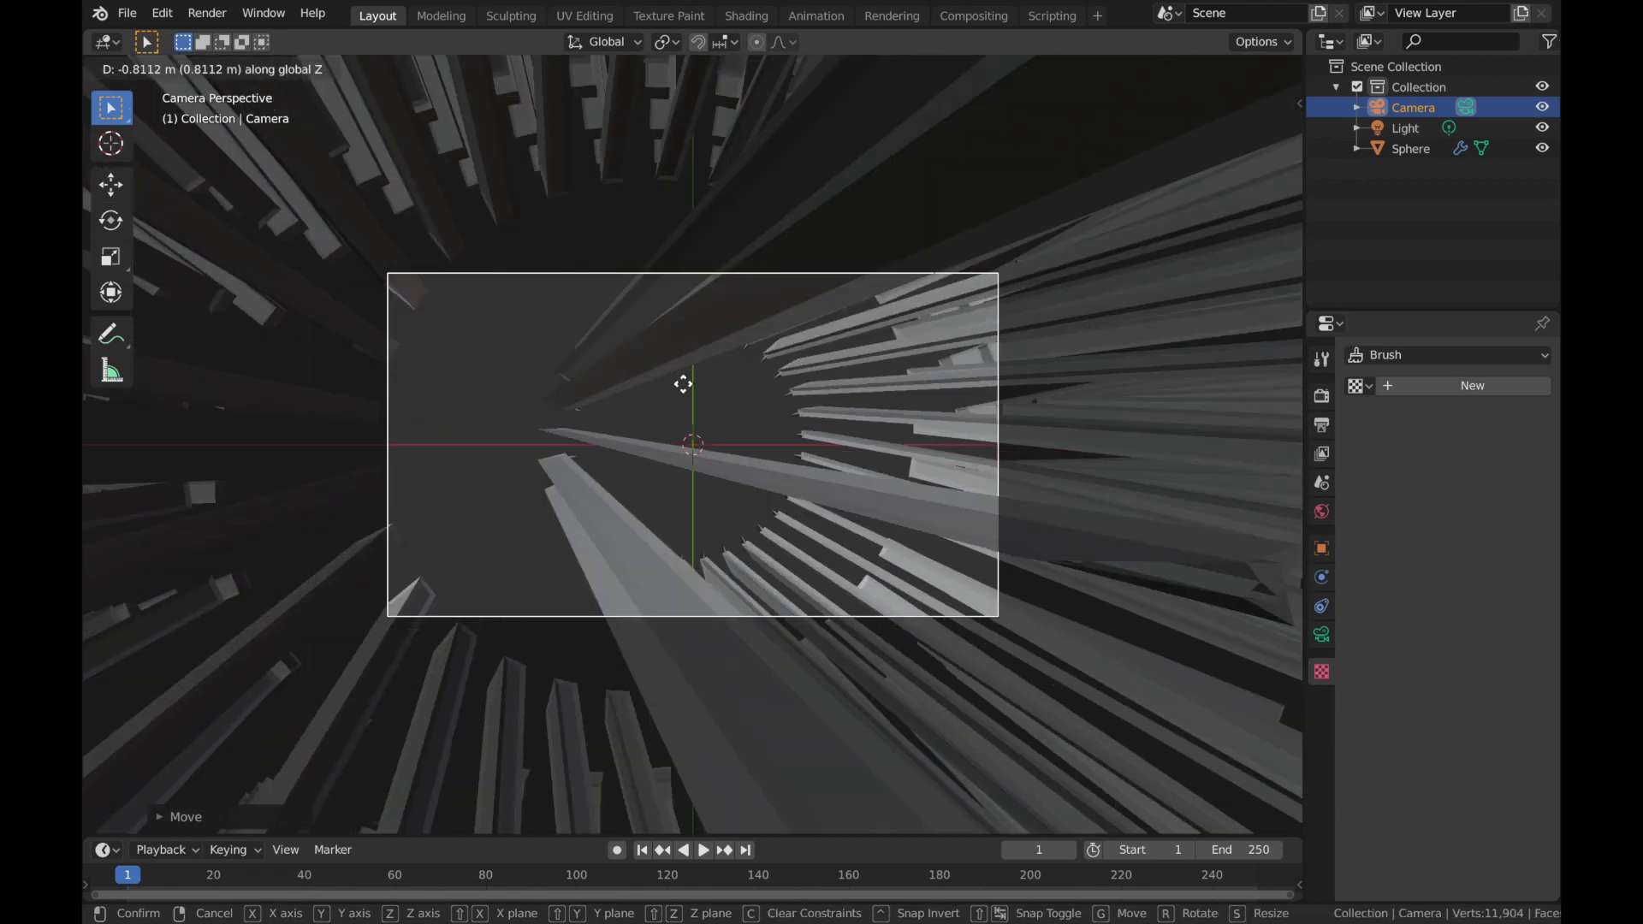
pyautogui.click(635, 619)
pyautogui.scroll(3, 1006, 563)
pyautogui.click(1006, 563)
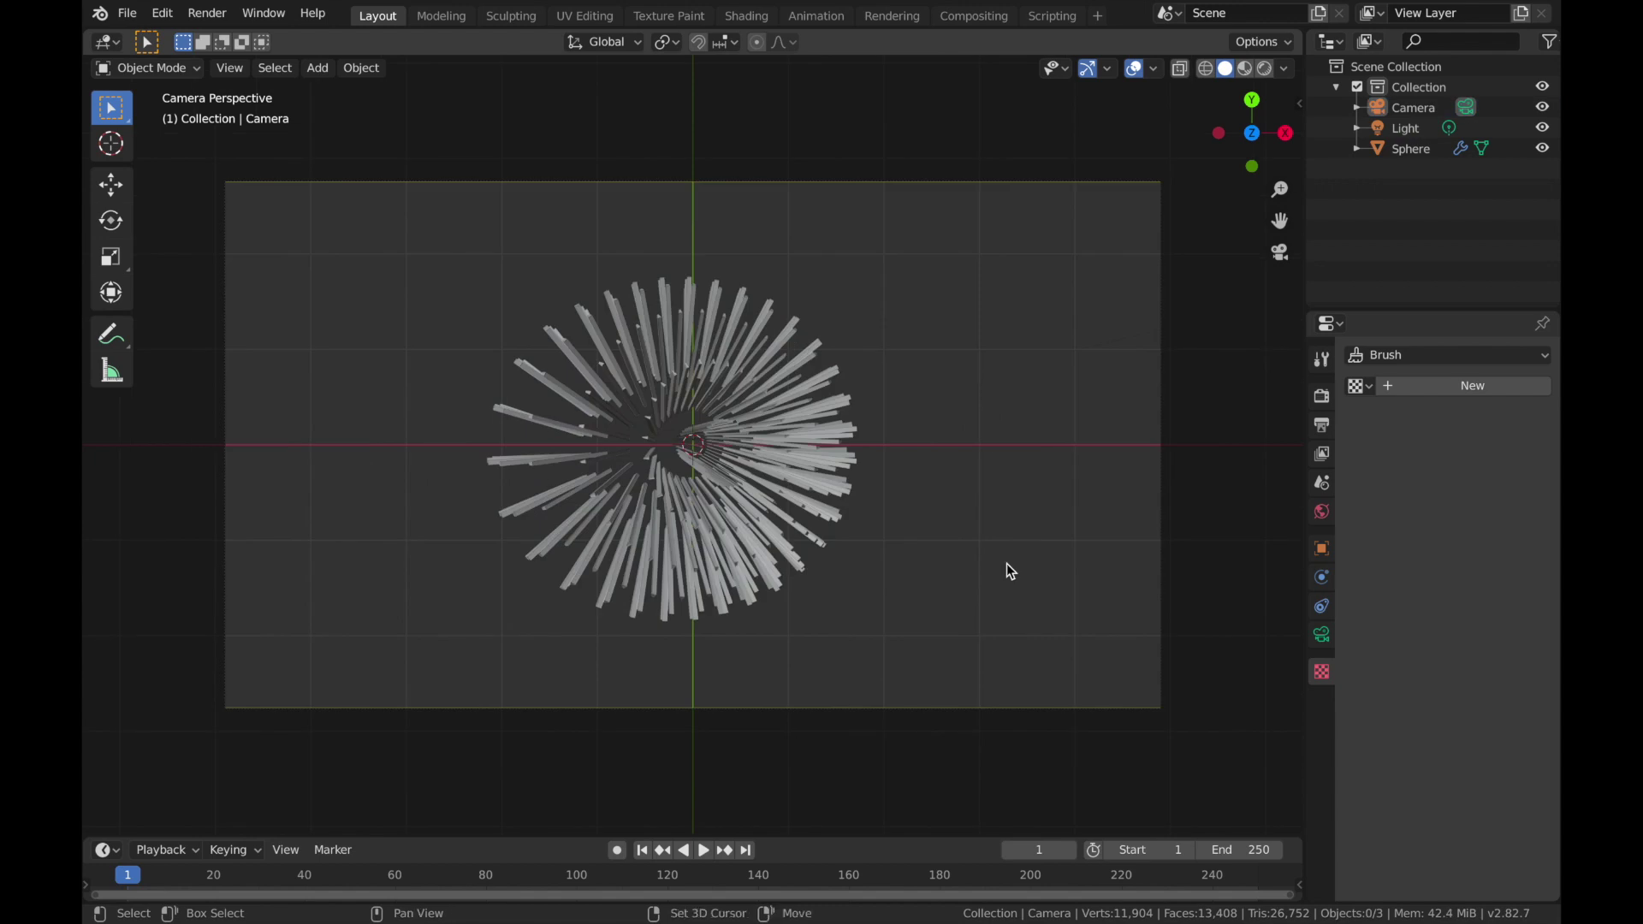
pyautogui.hotkey('shift', 'a')
# Step: Add a Cube Empty at the origin and enlarge the Timeline
pyautogui.moveTo(1027, 714)
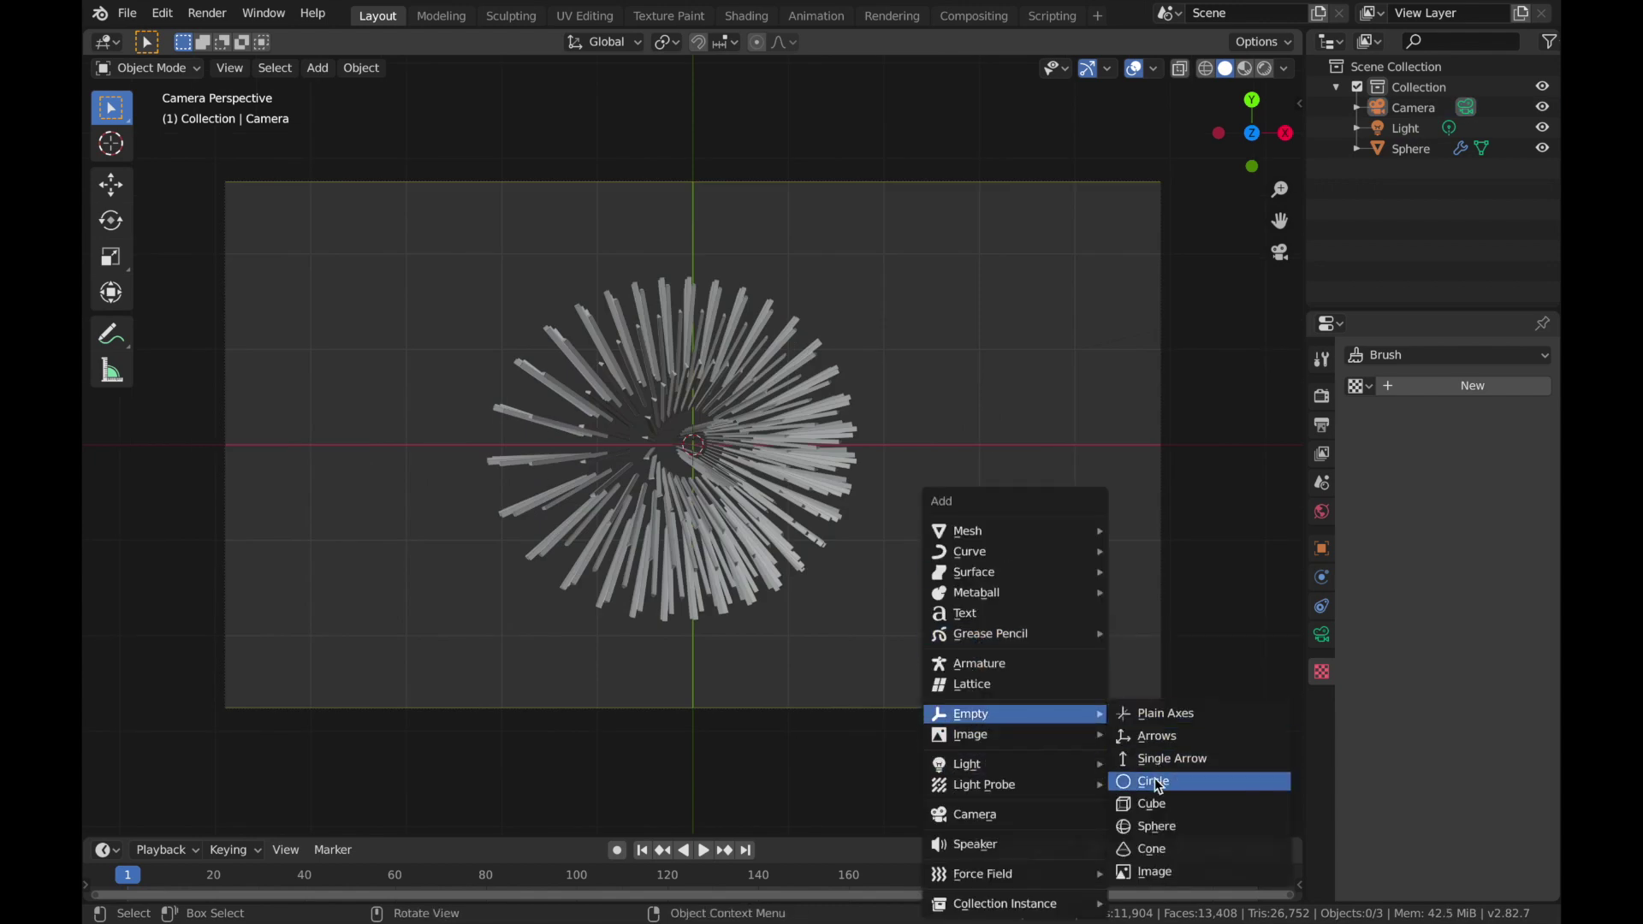
pyautogui.click(1149, 806)
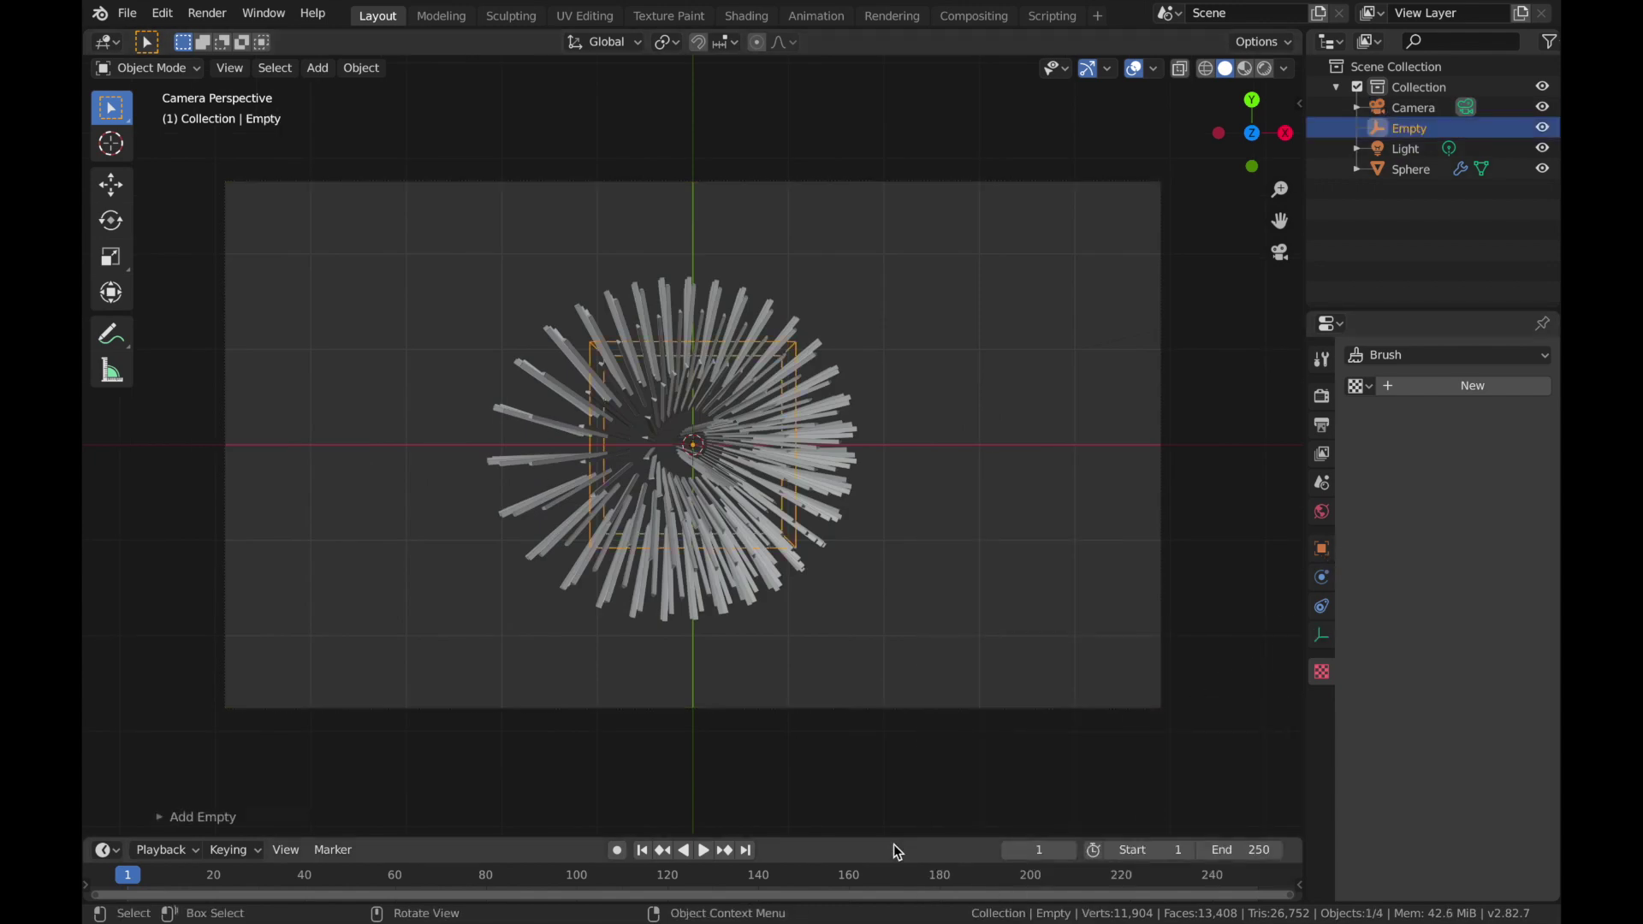
pyautogui.moveTo(897, 848); pyautogui.dragTo(890, 710)
# Step: Set the animation's end frame to 120
pyautogui.click(1410, 128)
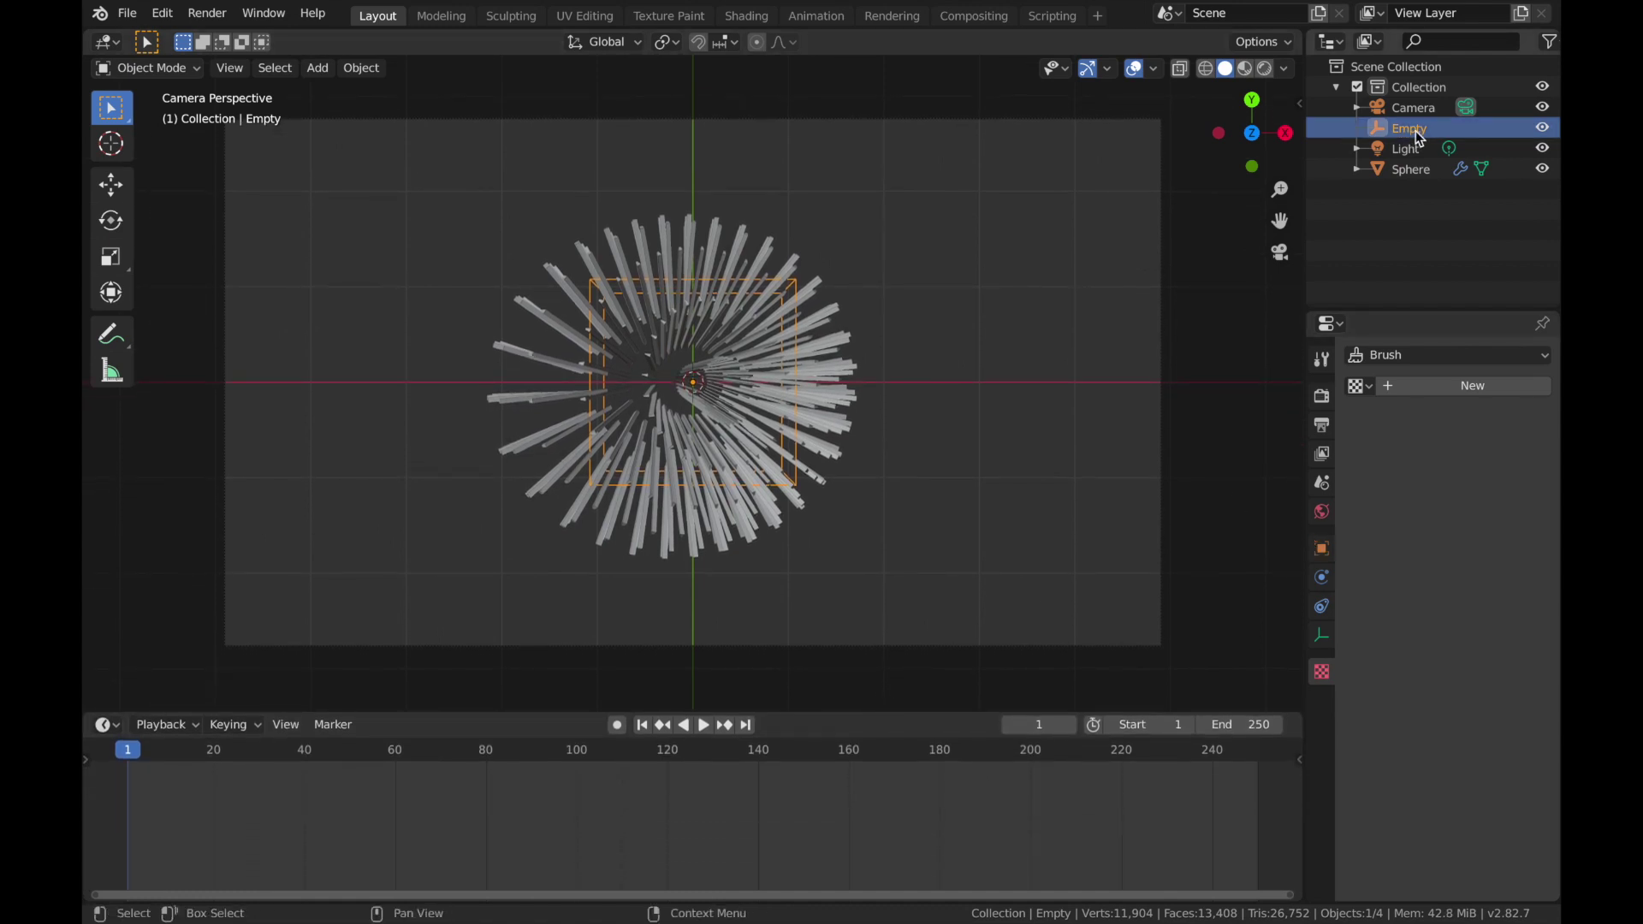
pyautogui.click(1324, 548)
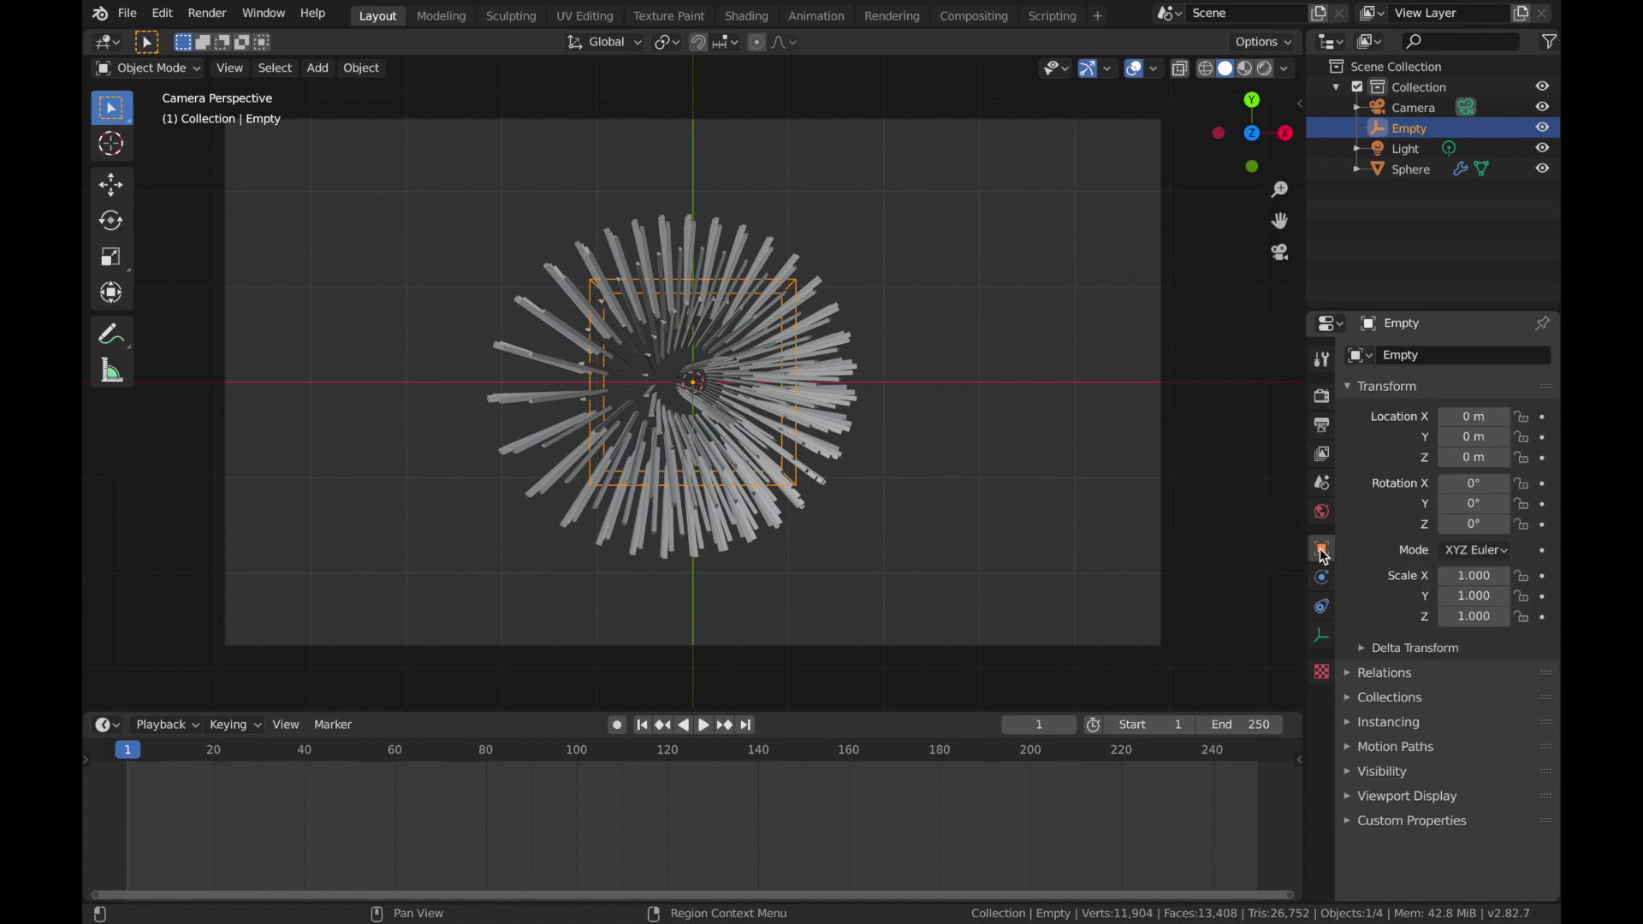
pyautogui.doubleClick(1240, 728)
pyautogui.write('120')
pyautogui.press('Return')
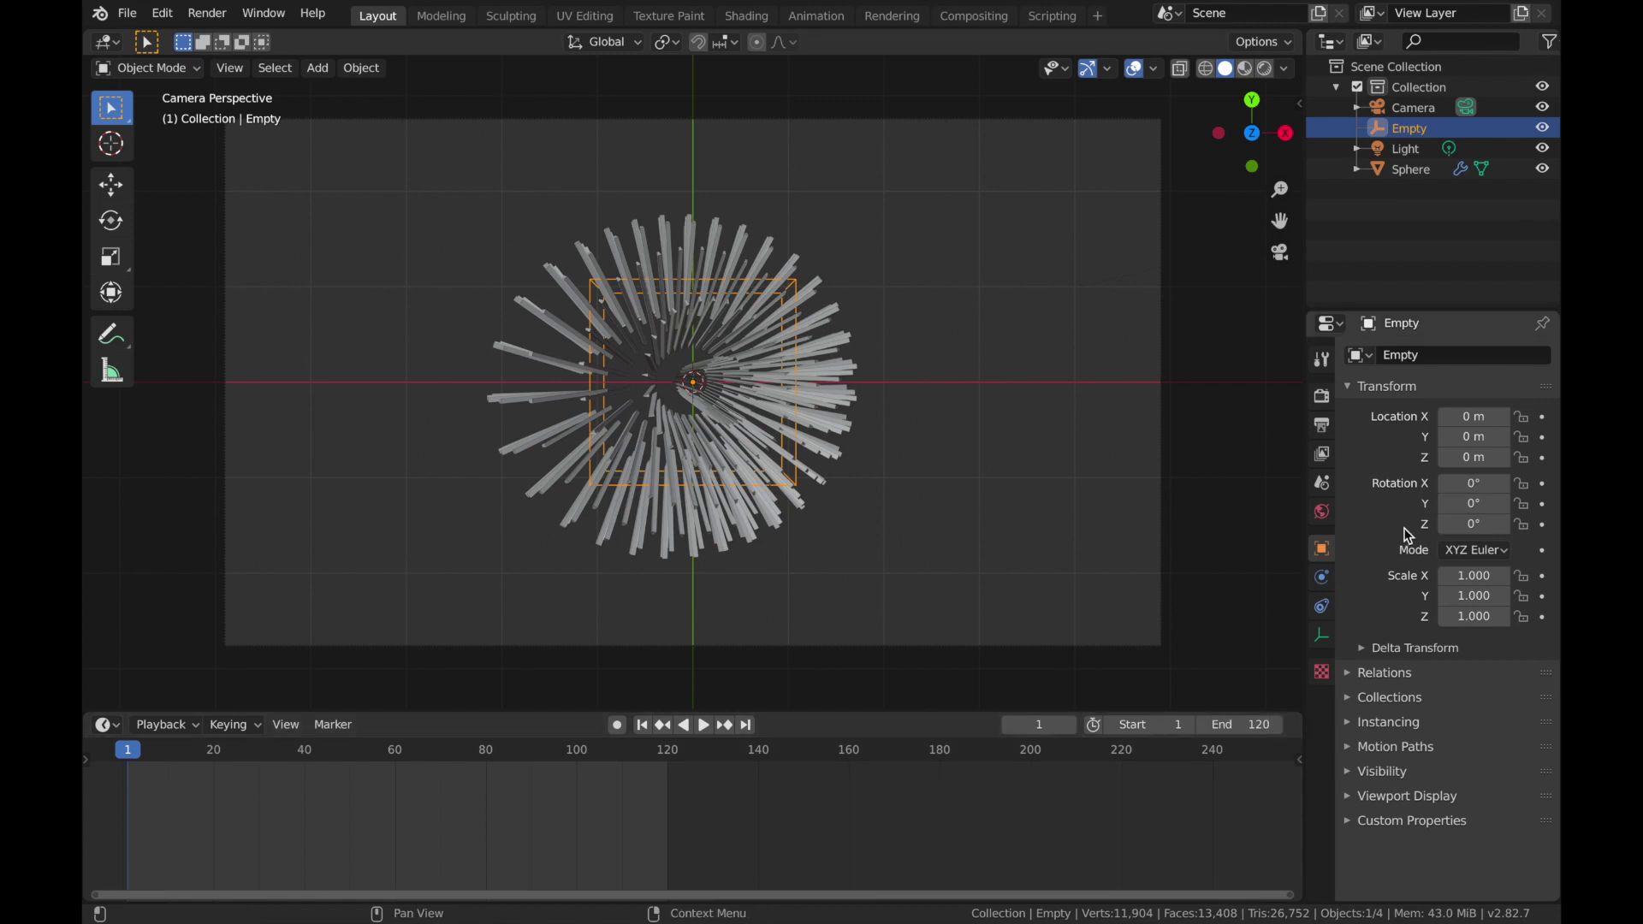
# Step: Keyframe the Empty's Z rotation at 0° on frame 1 and 360° on frame 121, then preview
pyautogui.click(1543, 524)
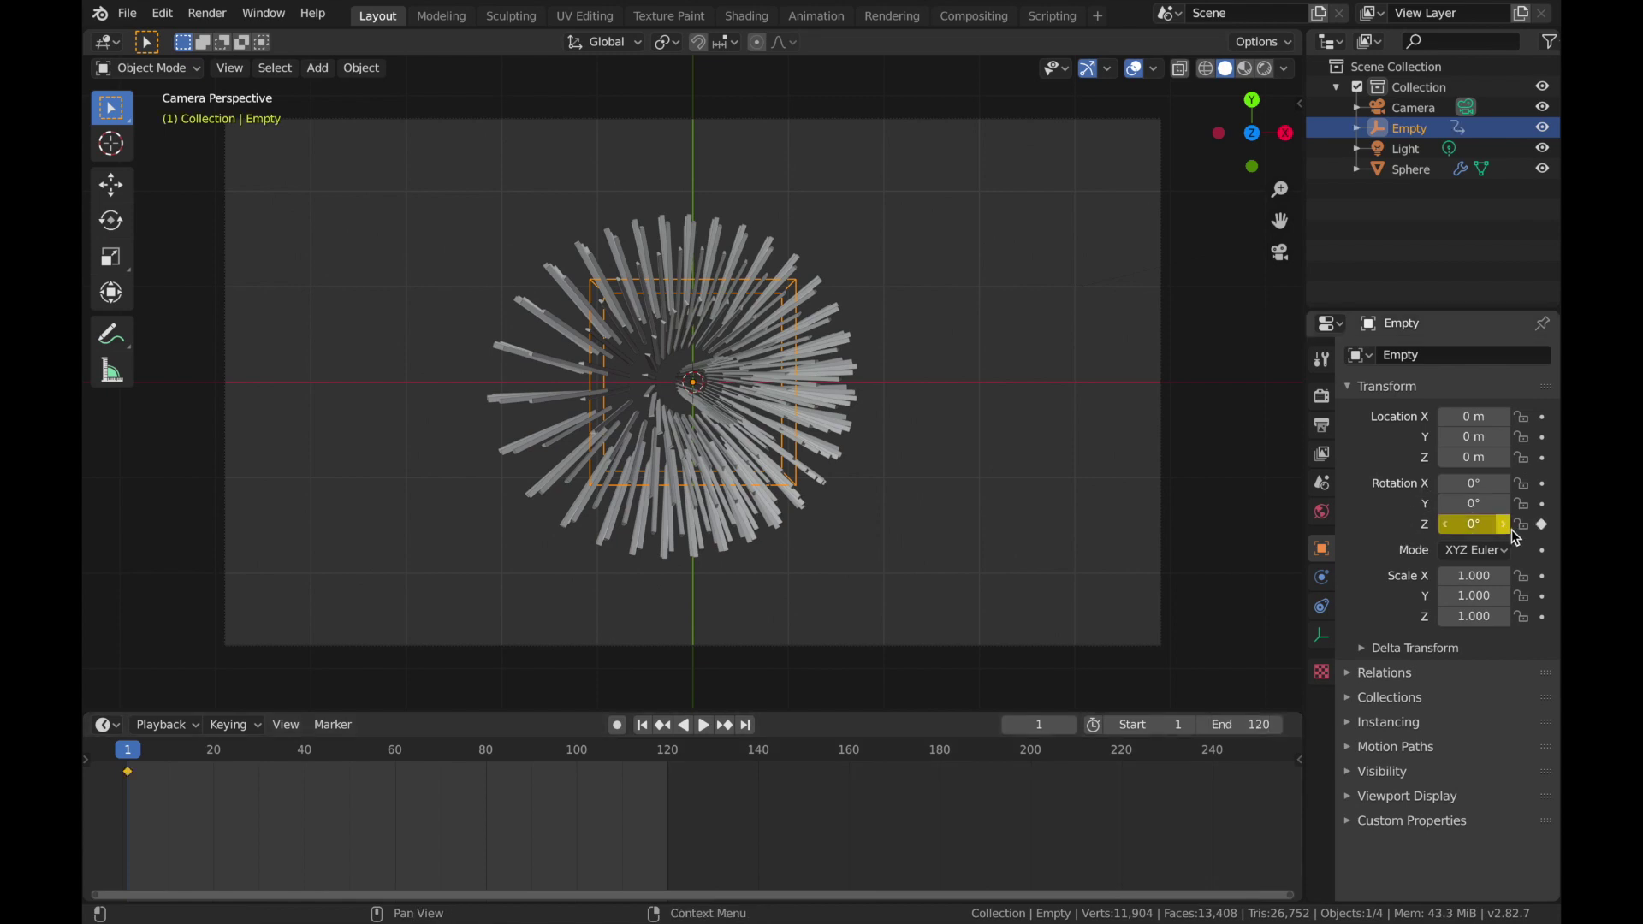
pyautogui.click(669, 751)
pyautogui.press('space')
pyautogui.click(676, 759)
pyautogui.click(1464, 525)
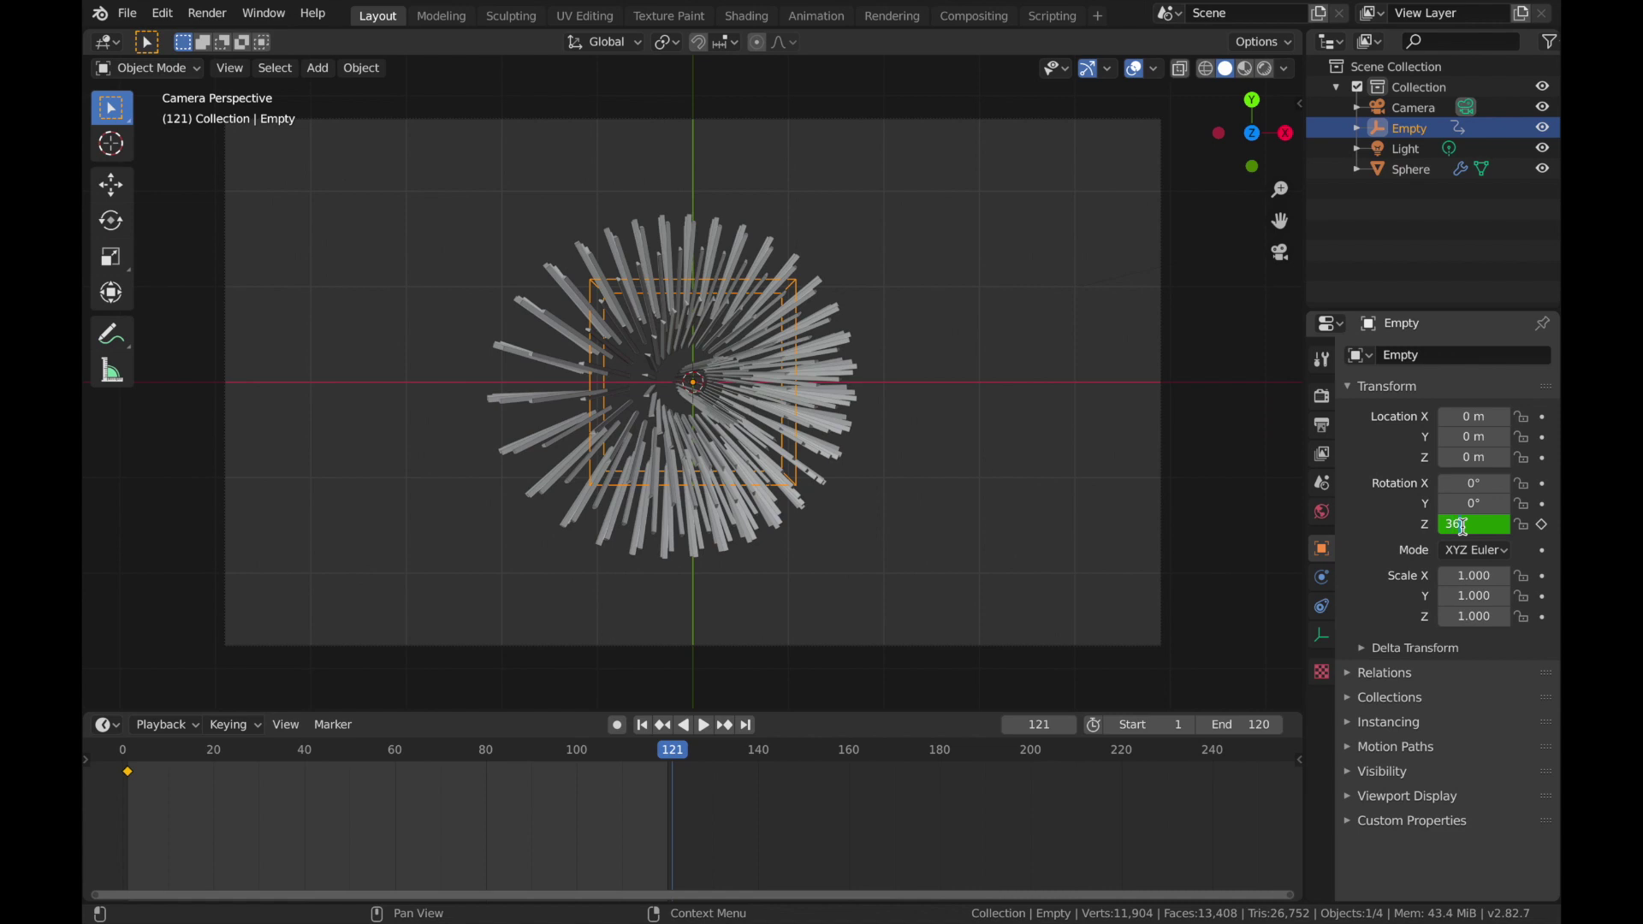
pyautogui.click(1543, 525)
pyautogui.click(1543, 525)
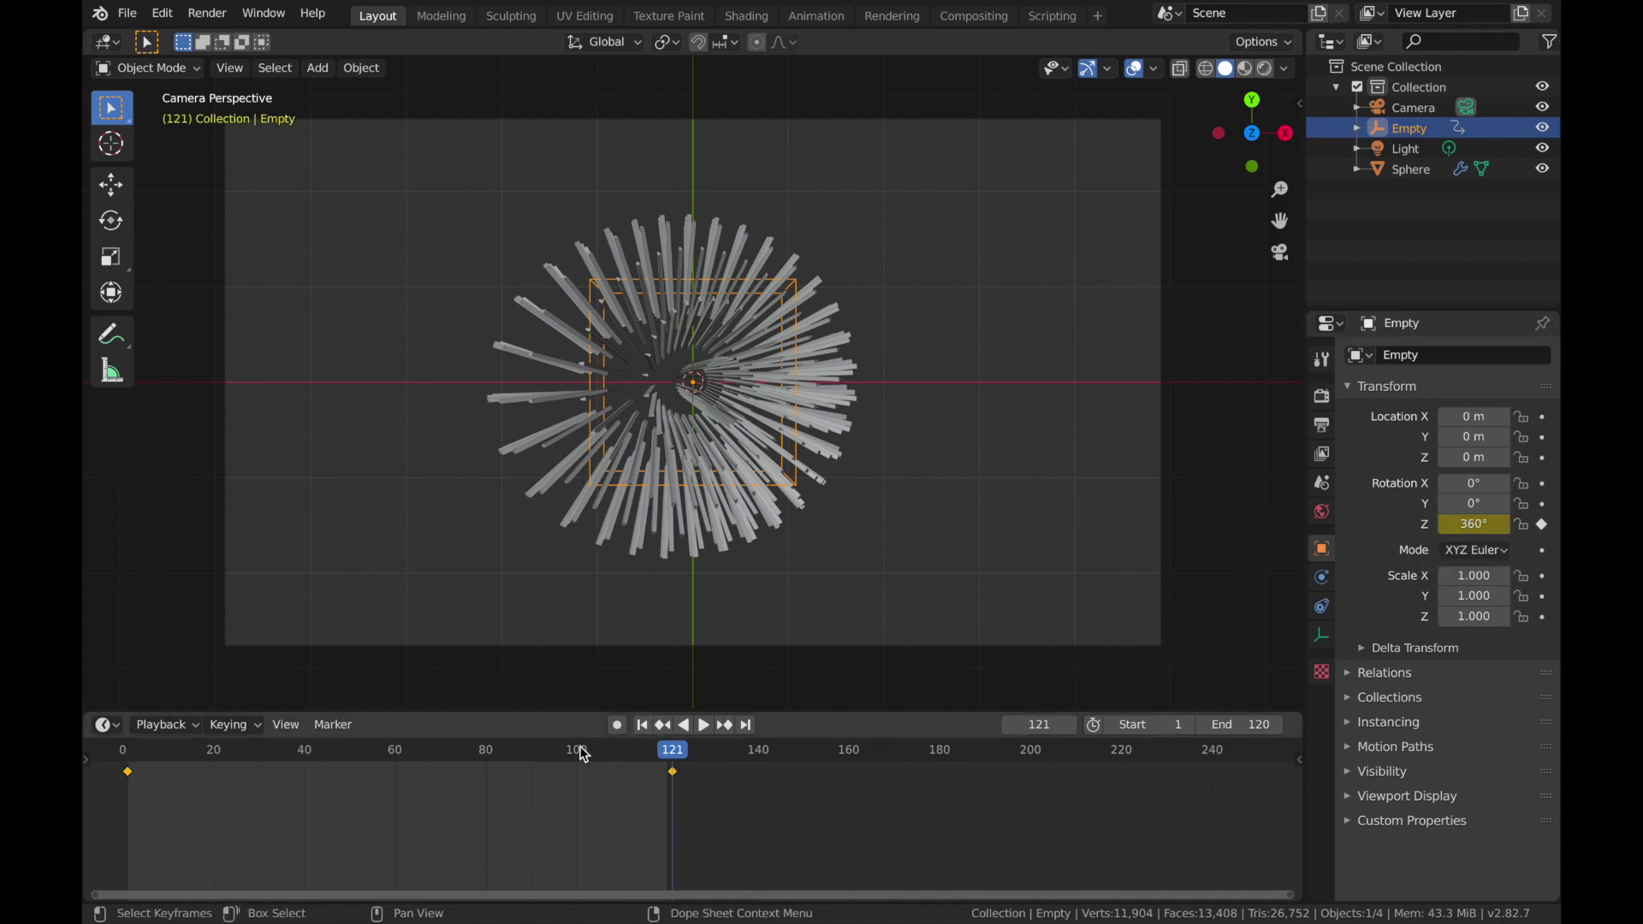
pyautogui.press('space')
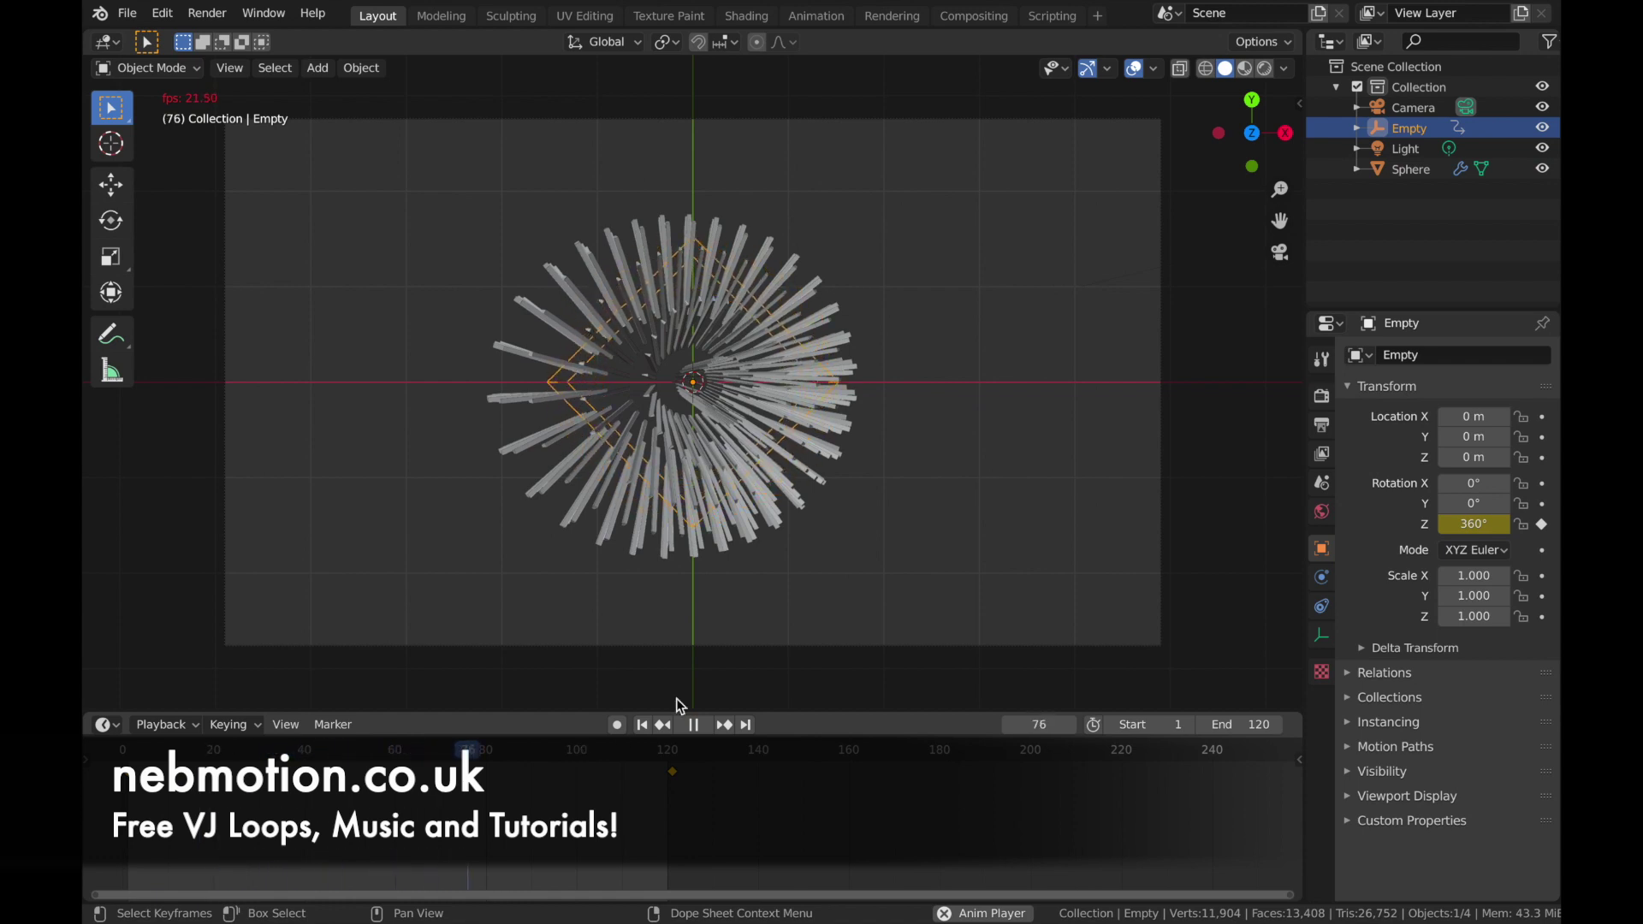
pyautogui.press('Escape')
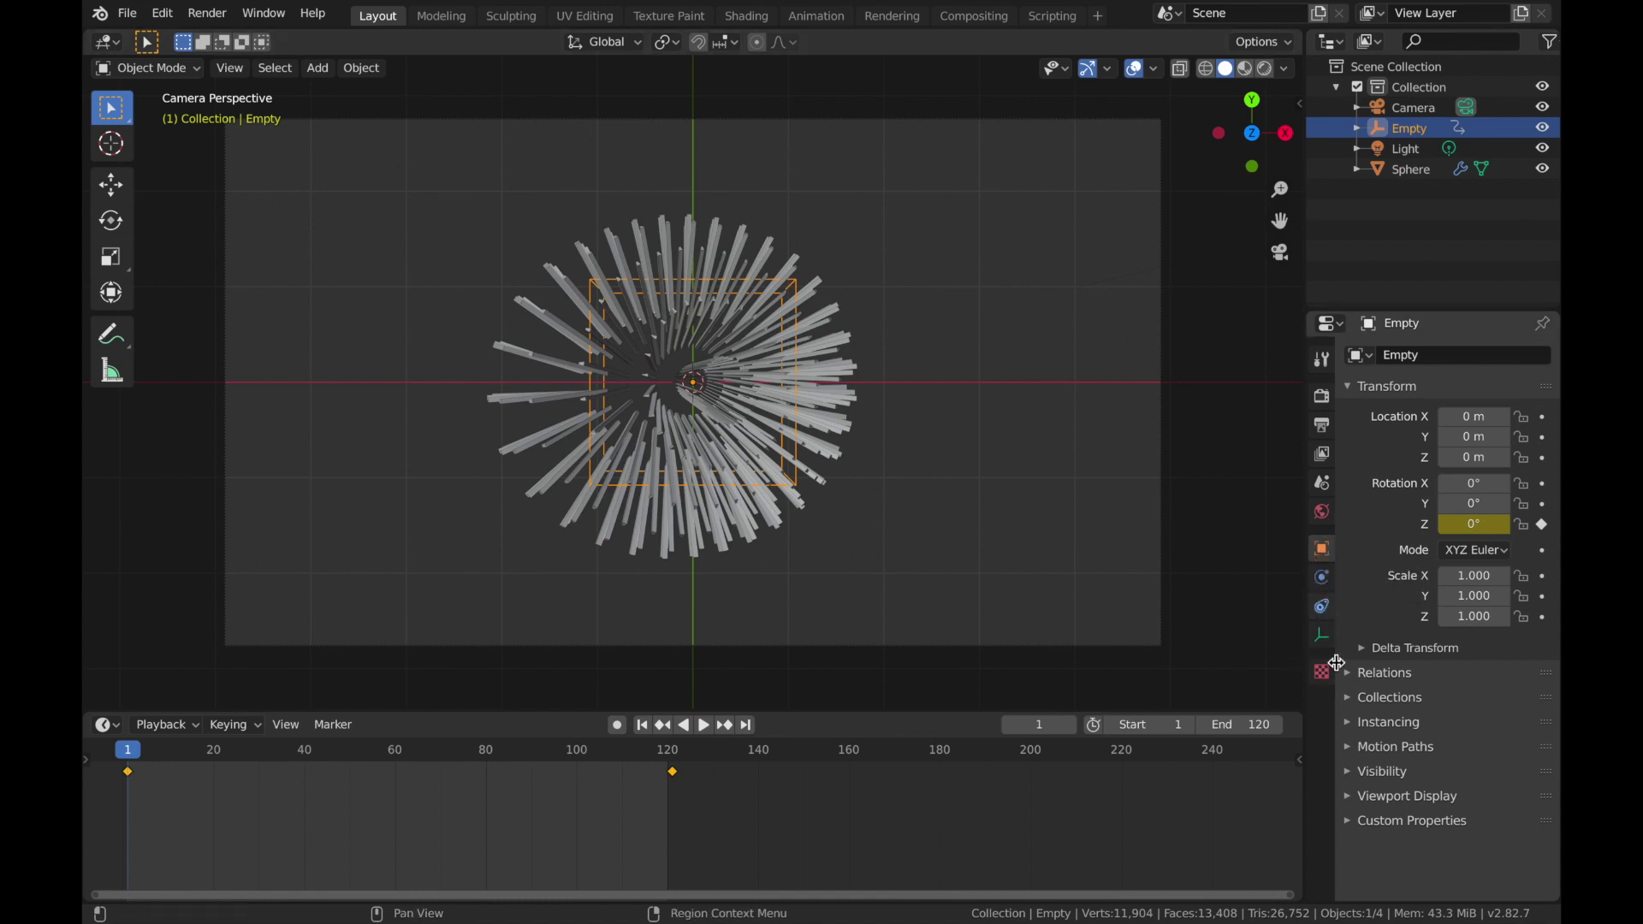
pyautogui.click(1404, 167)
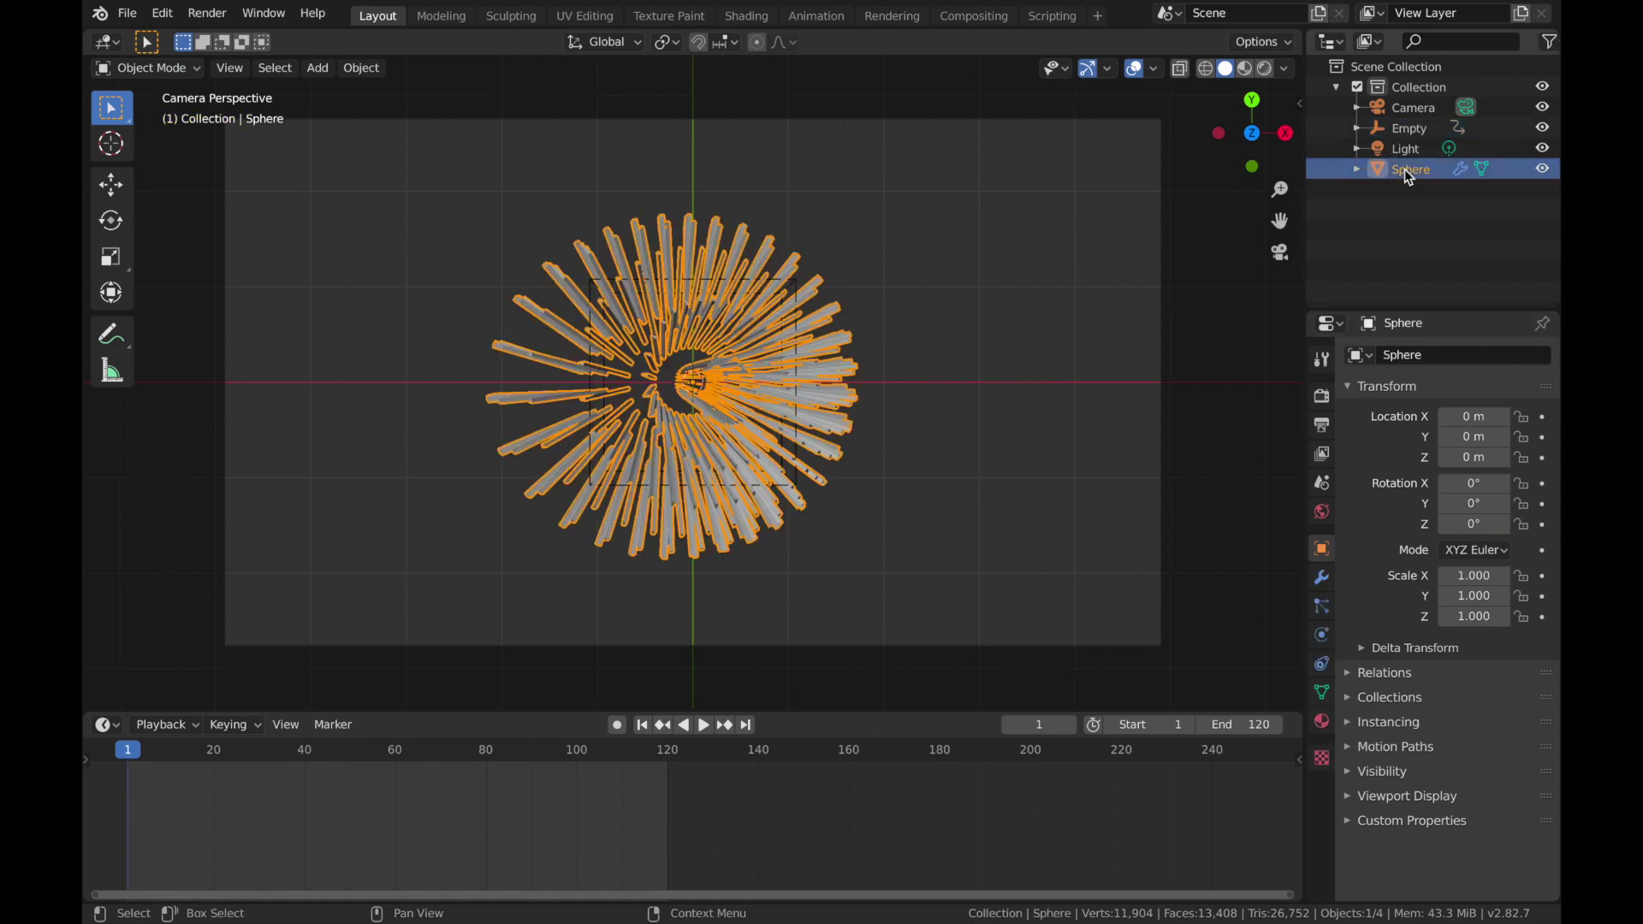
# Step: Set the Displace texture coordinates to Object using the Empty, then play to check the spikes
pyautogui.click(1323, 577)
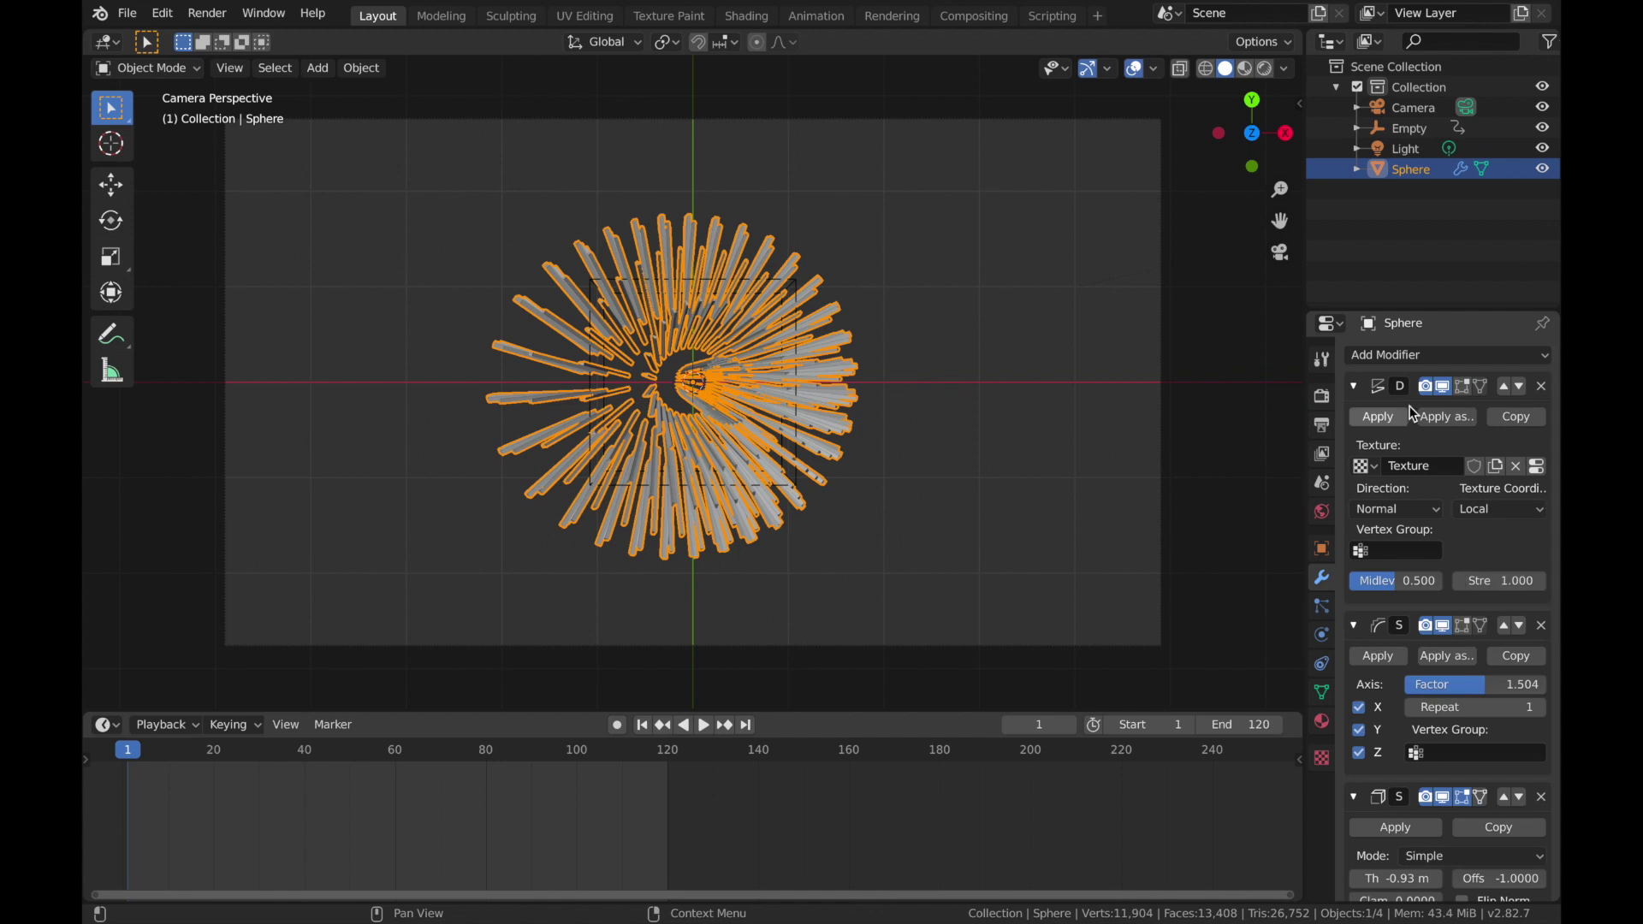
pyautogui.click(1491, 509)
pyautogui.click(1418, 580)
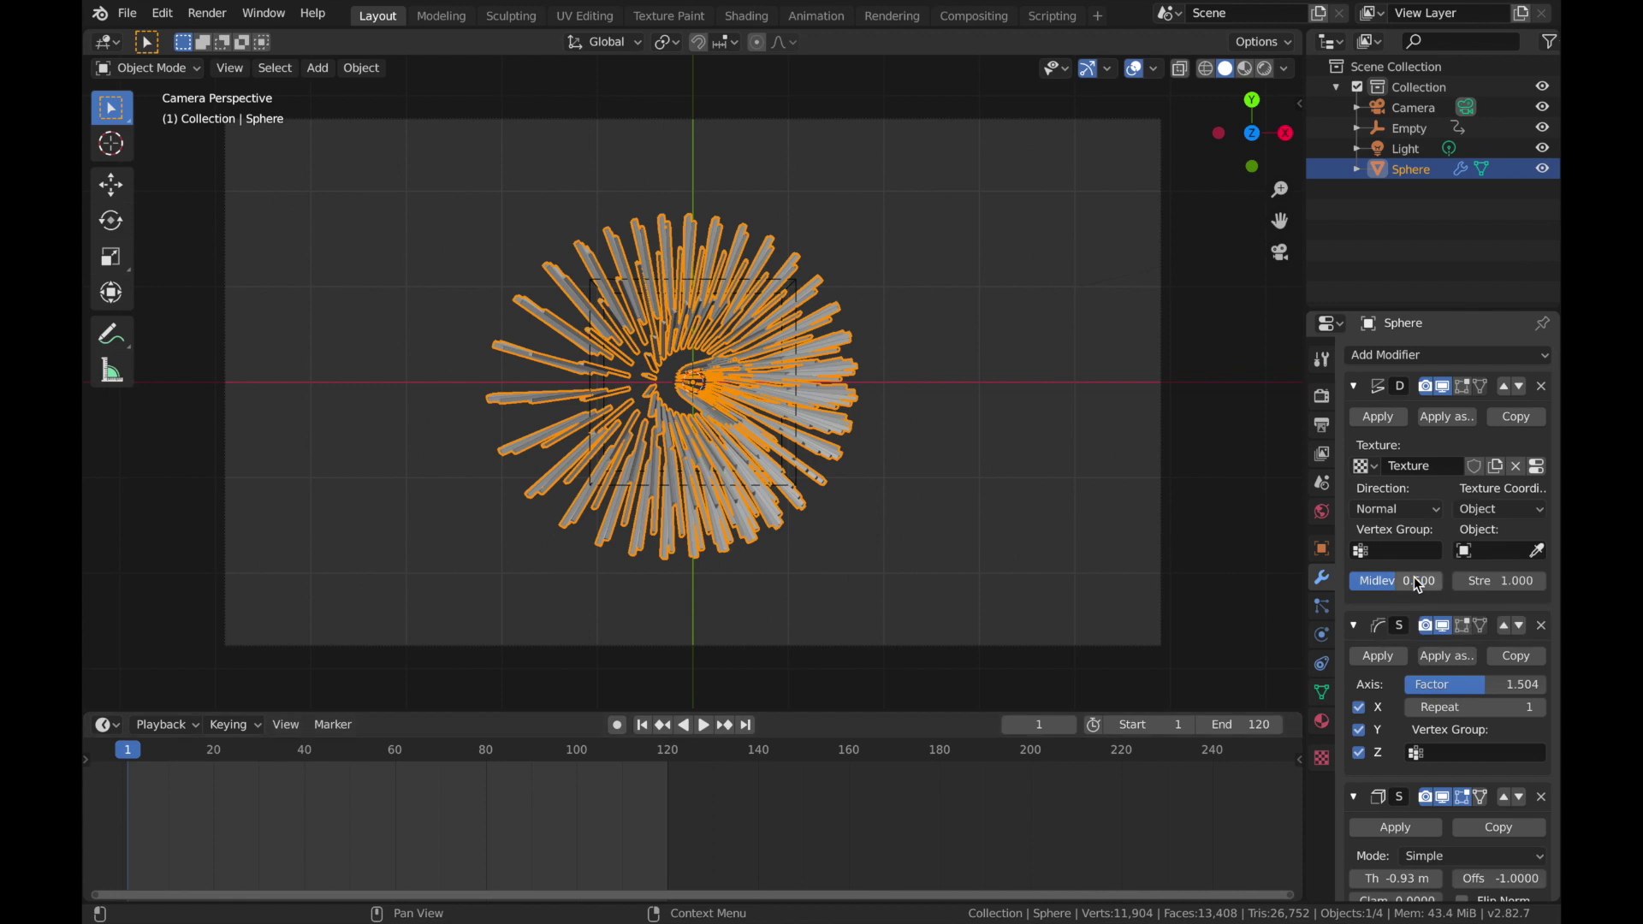
pyautogui.click(1488, 547)
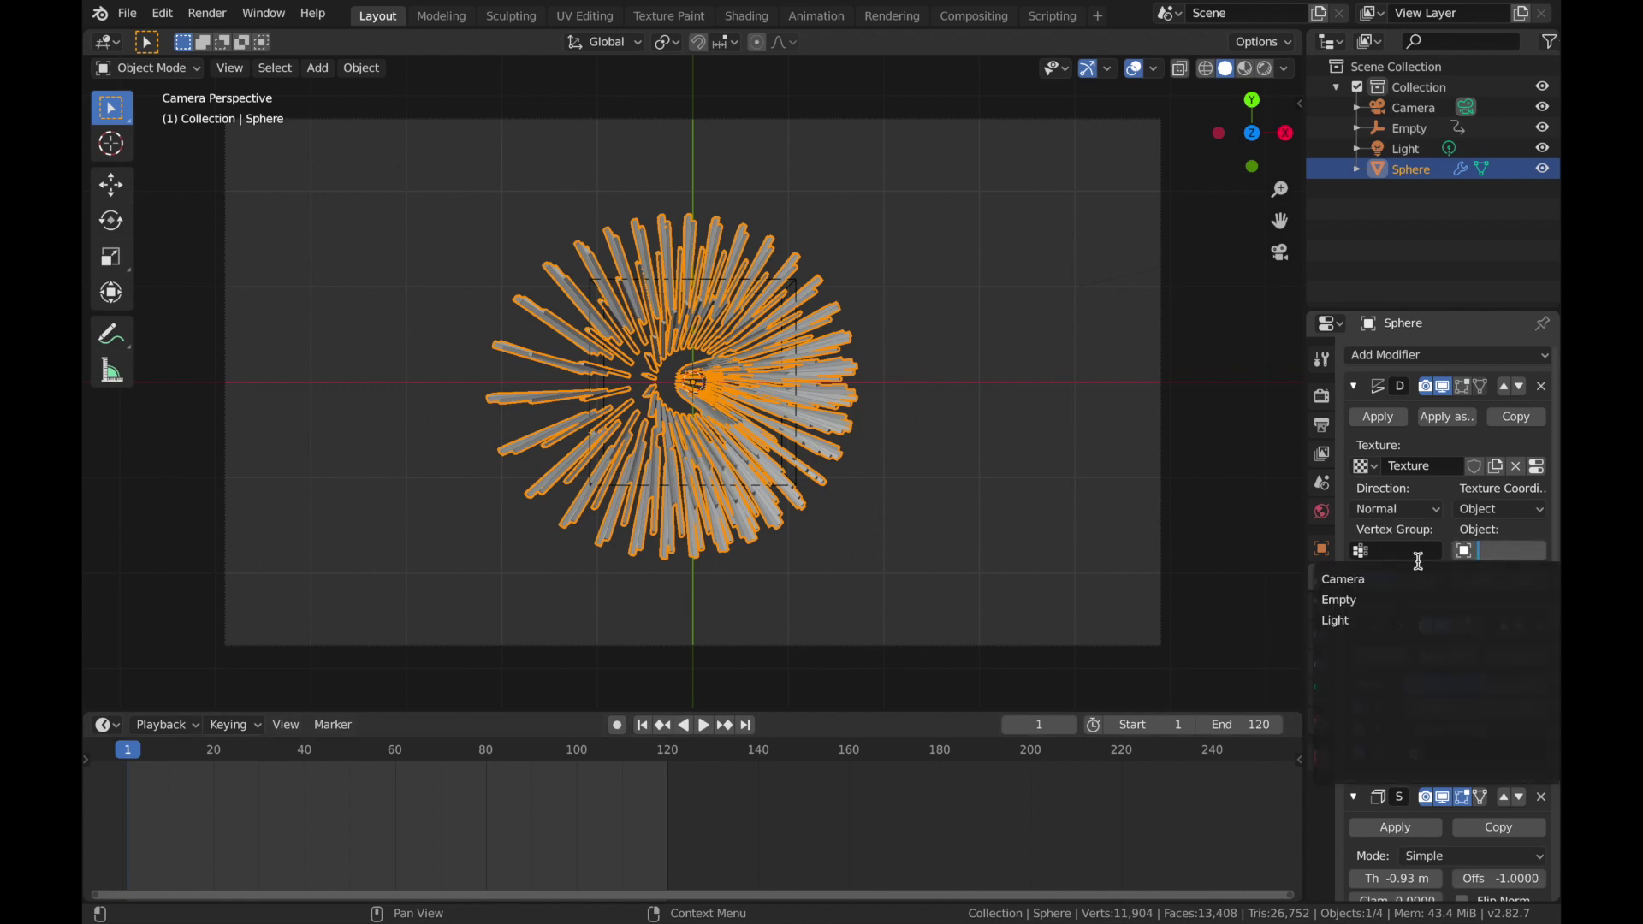
pyautogui.click(1342, 600)
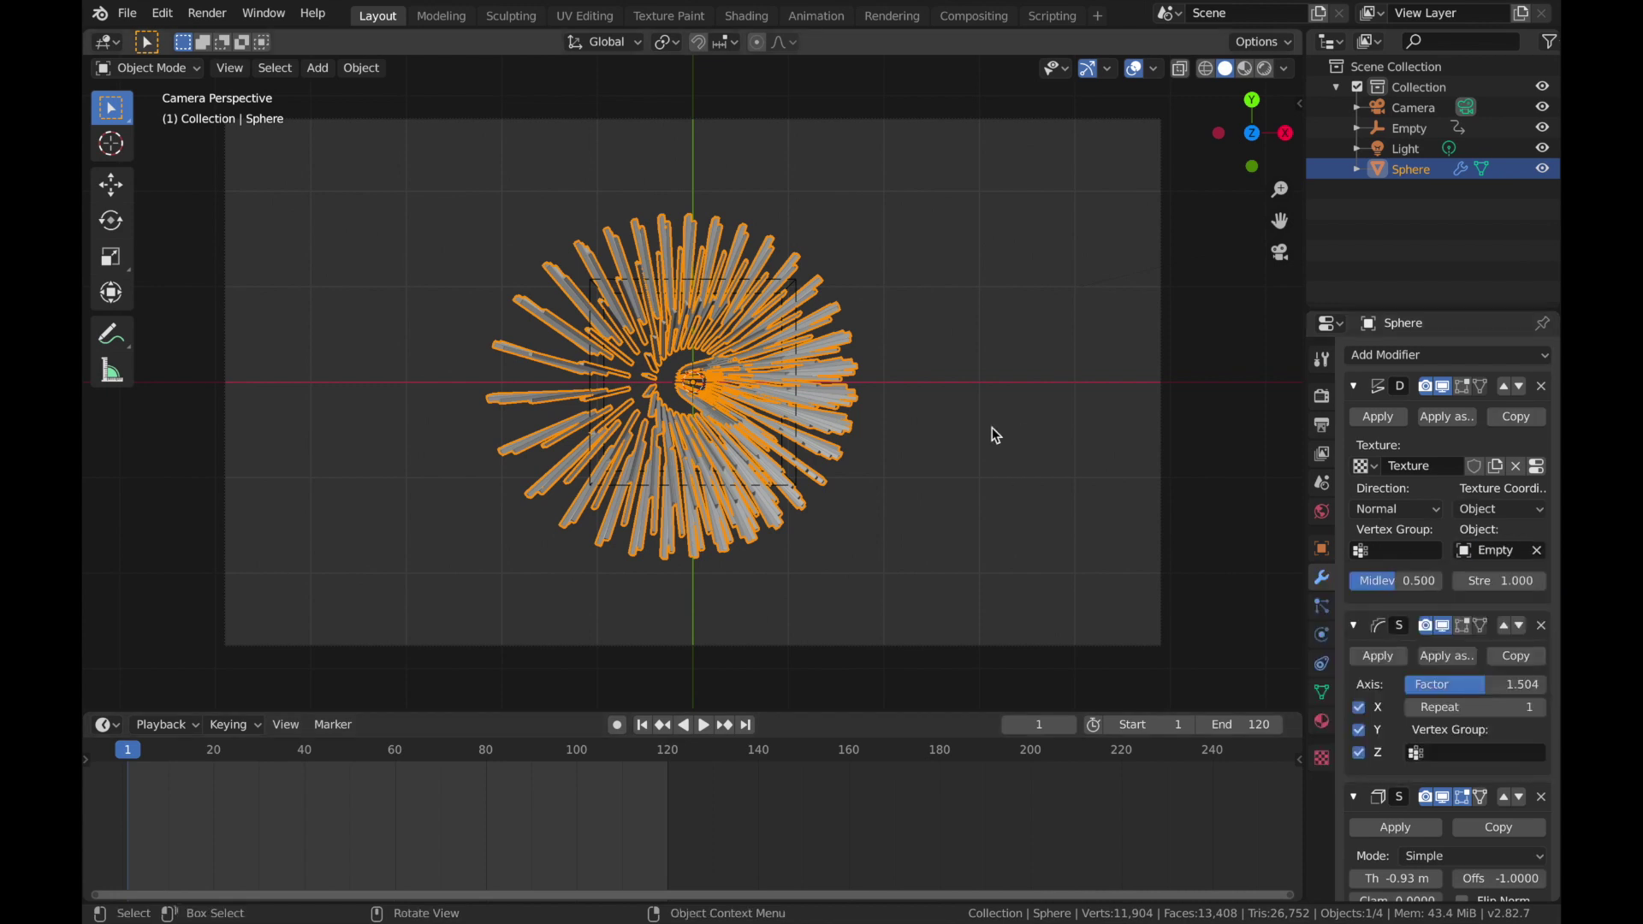
pyautogui.press('space')
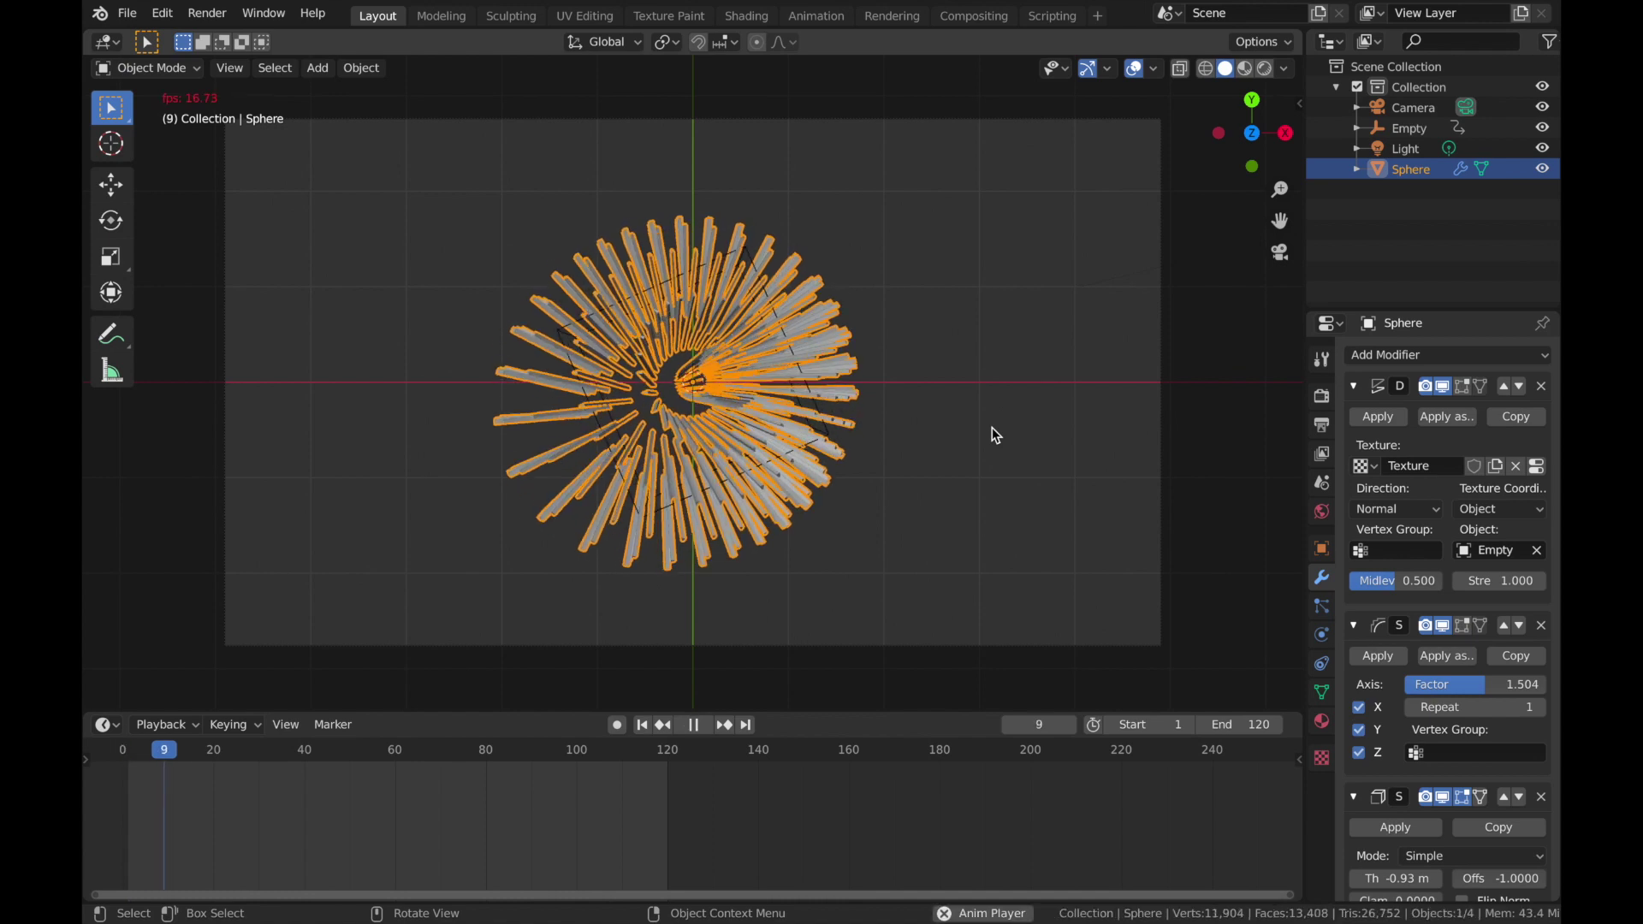
pyautogui.hotkey('alt', 'a')
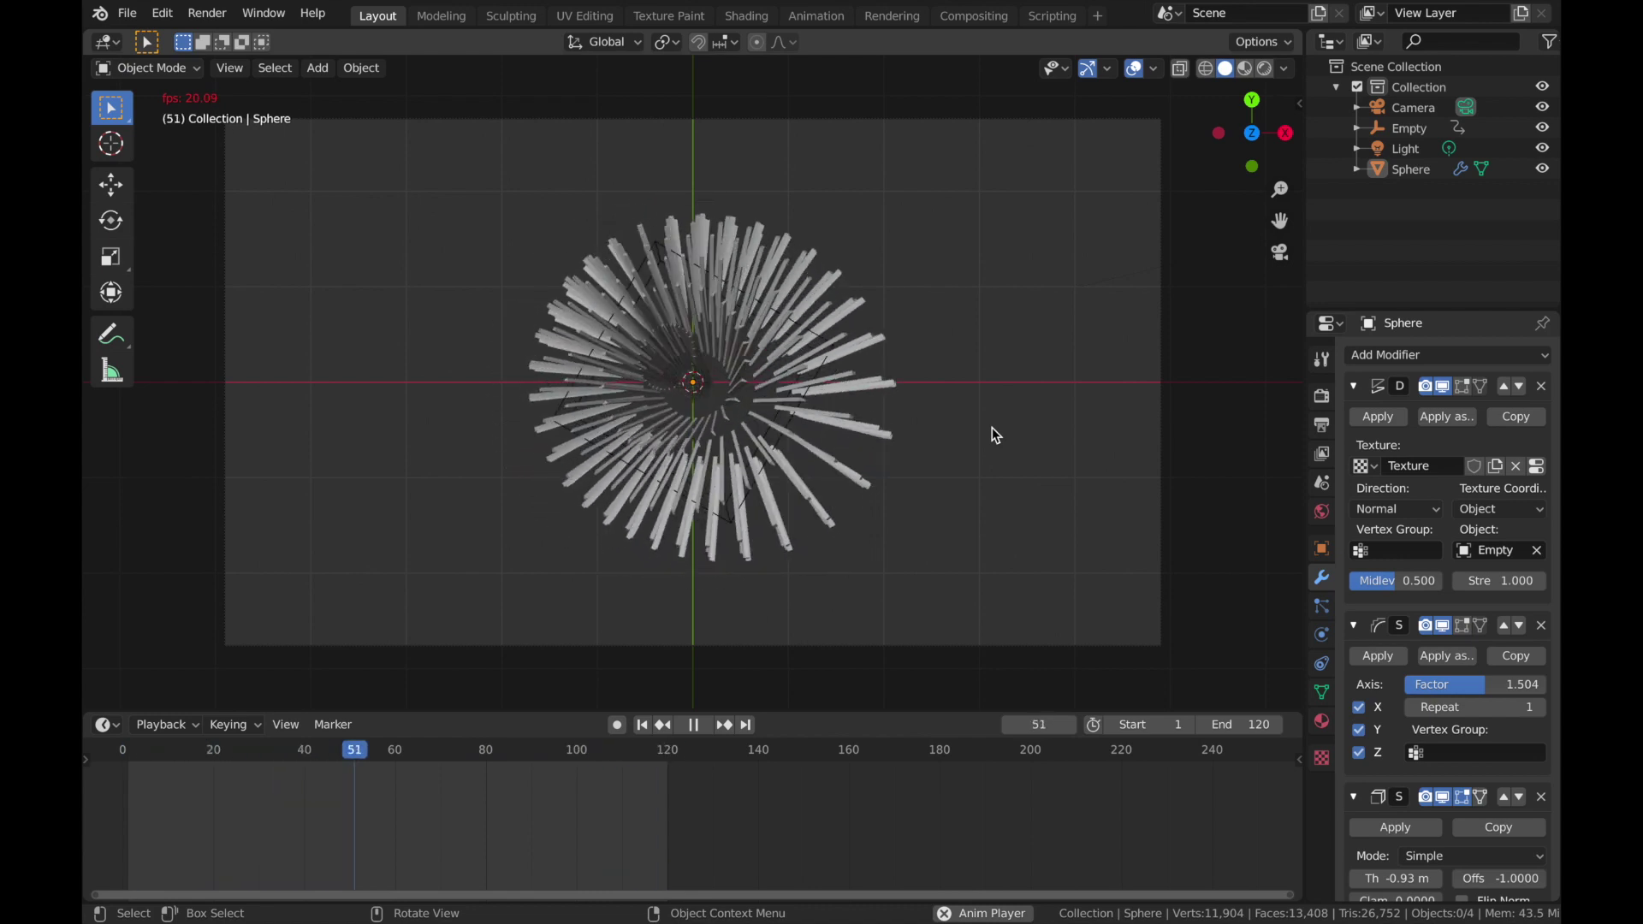
pyautogui.press('space')
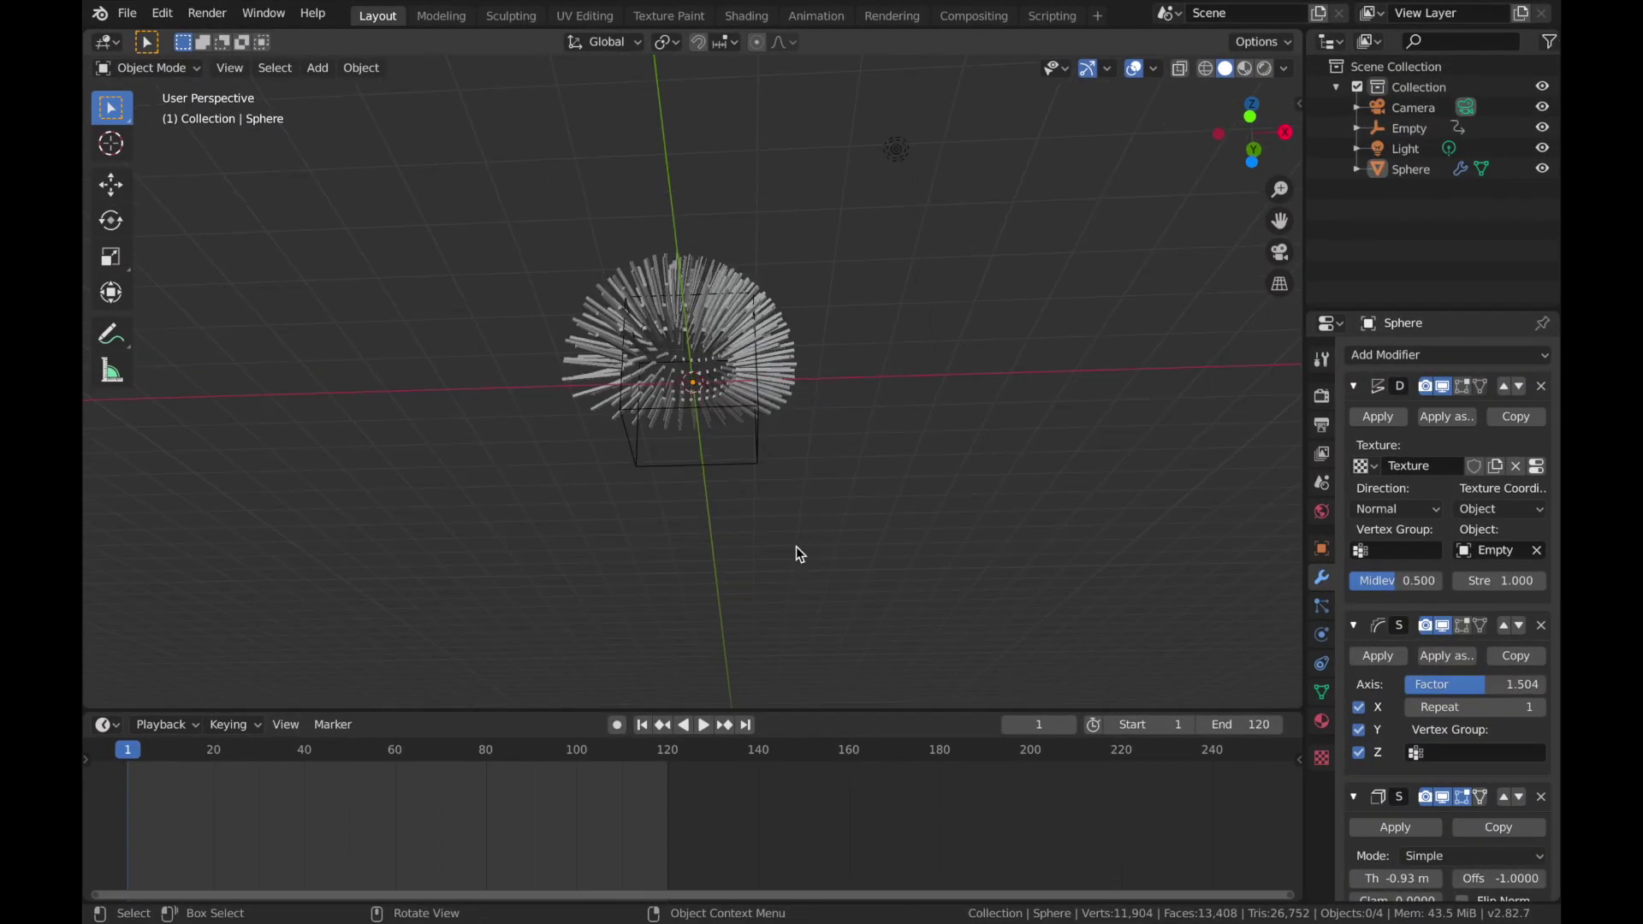
# Step: Add a UV sphere core scaled to about 0.55 at the spikes' centre
pyautogui.hotkey('shift', 'a')
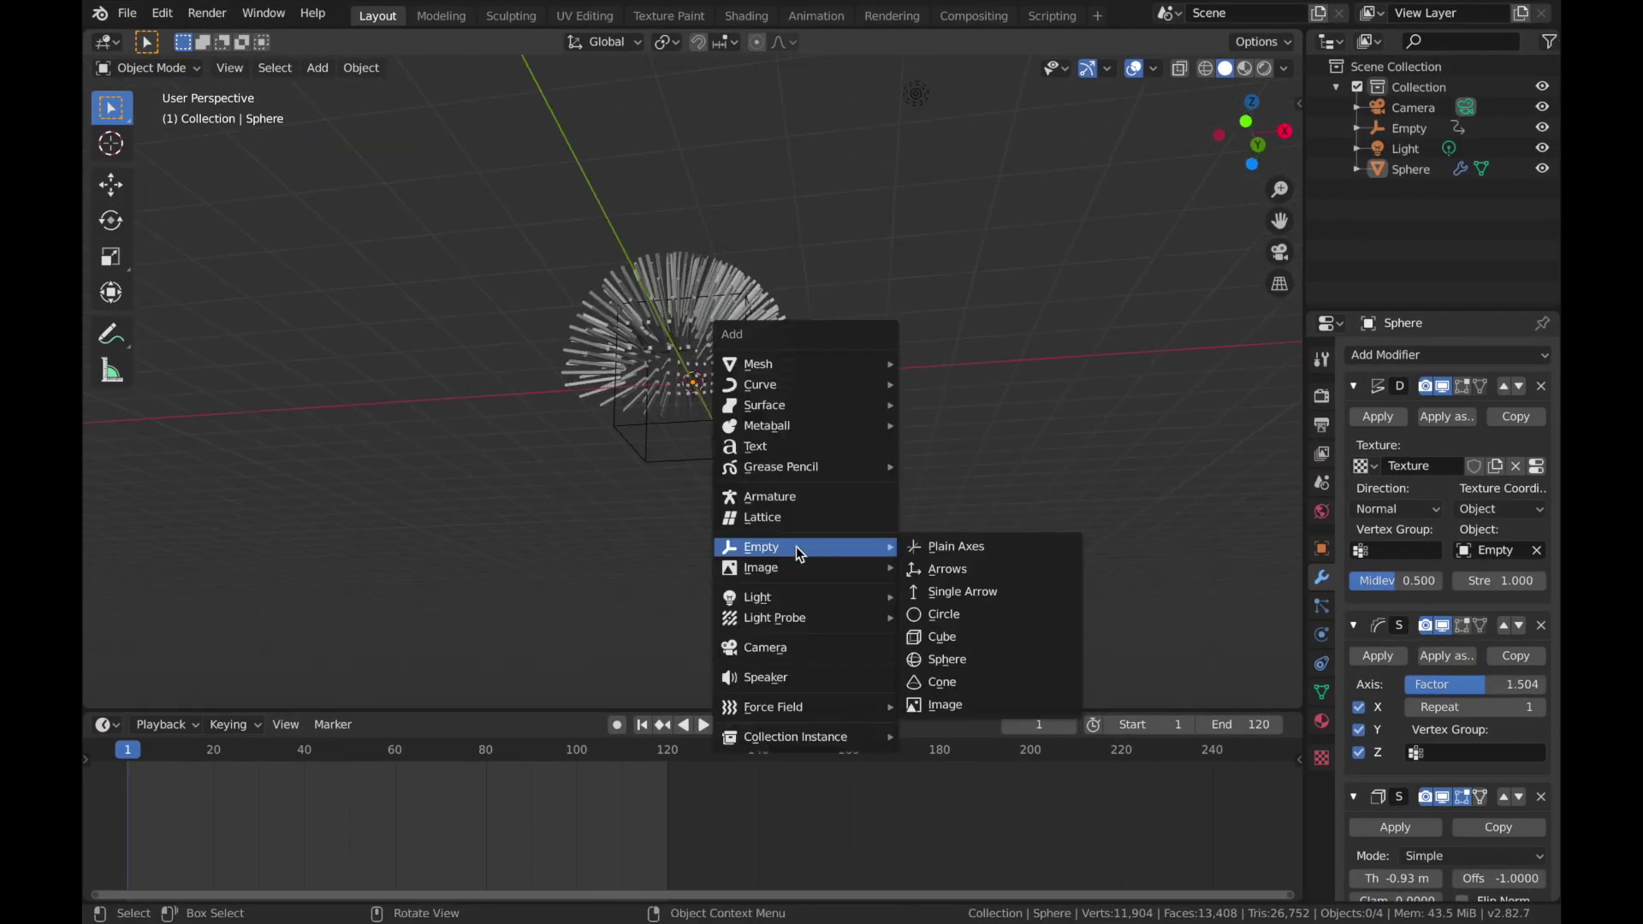
pyautogui.moveTo(803, 364)
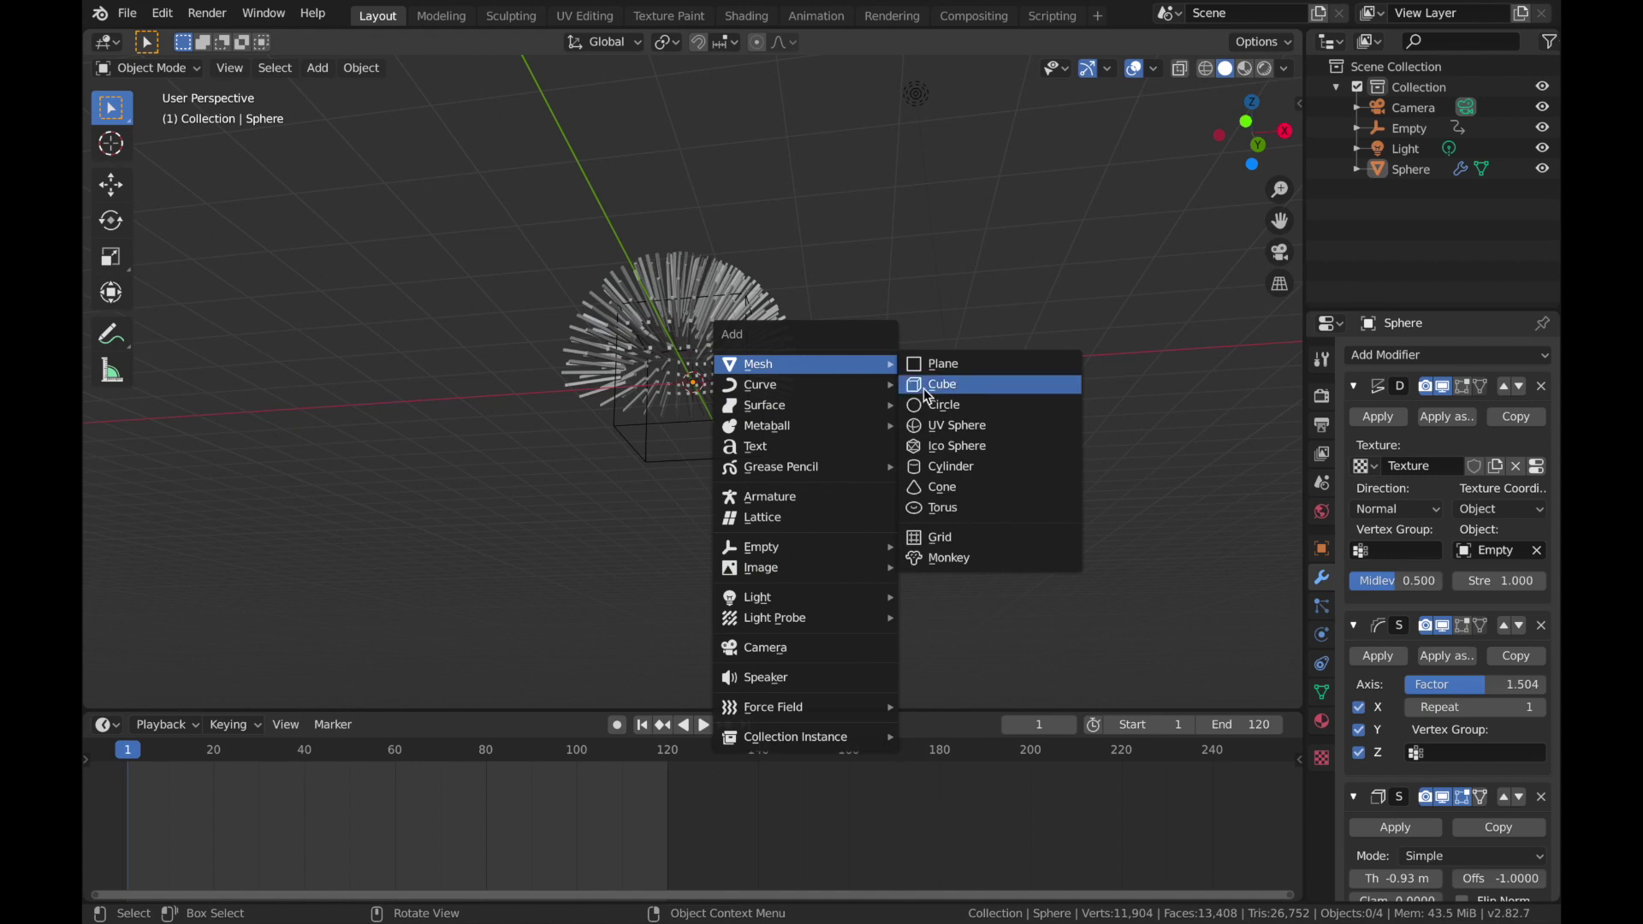
pyautogui.click(933, 428)
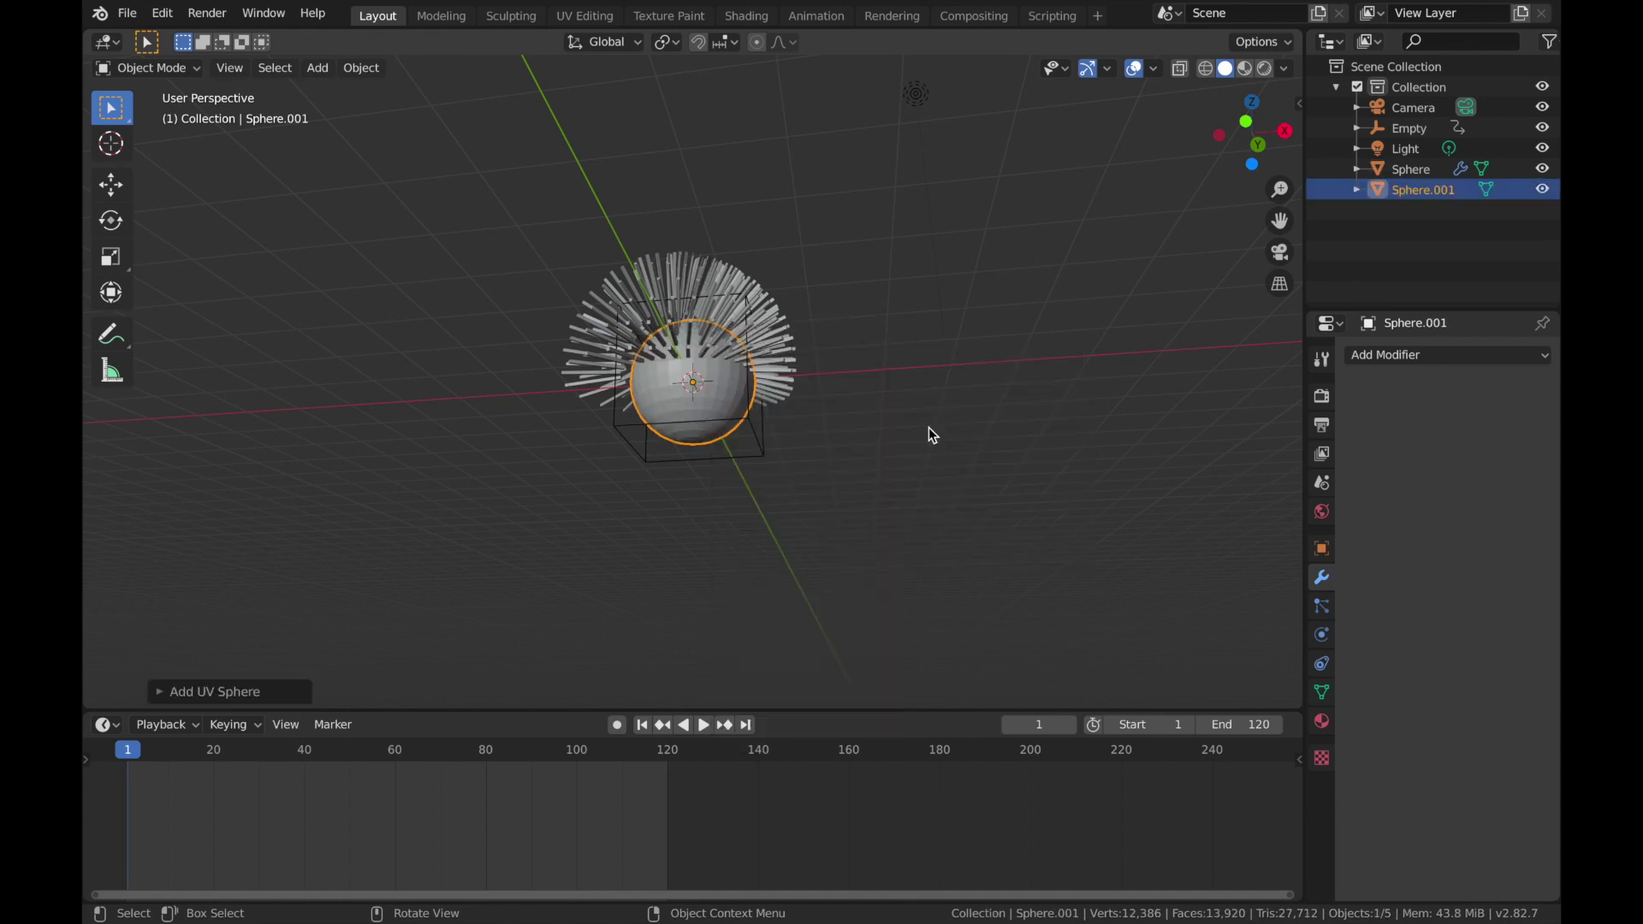
pyautogui.press('KP_2')
pyautogui.press('KP_2')
pyautogui.press('KP_2')
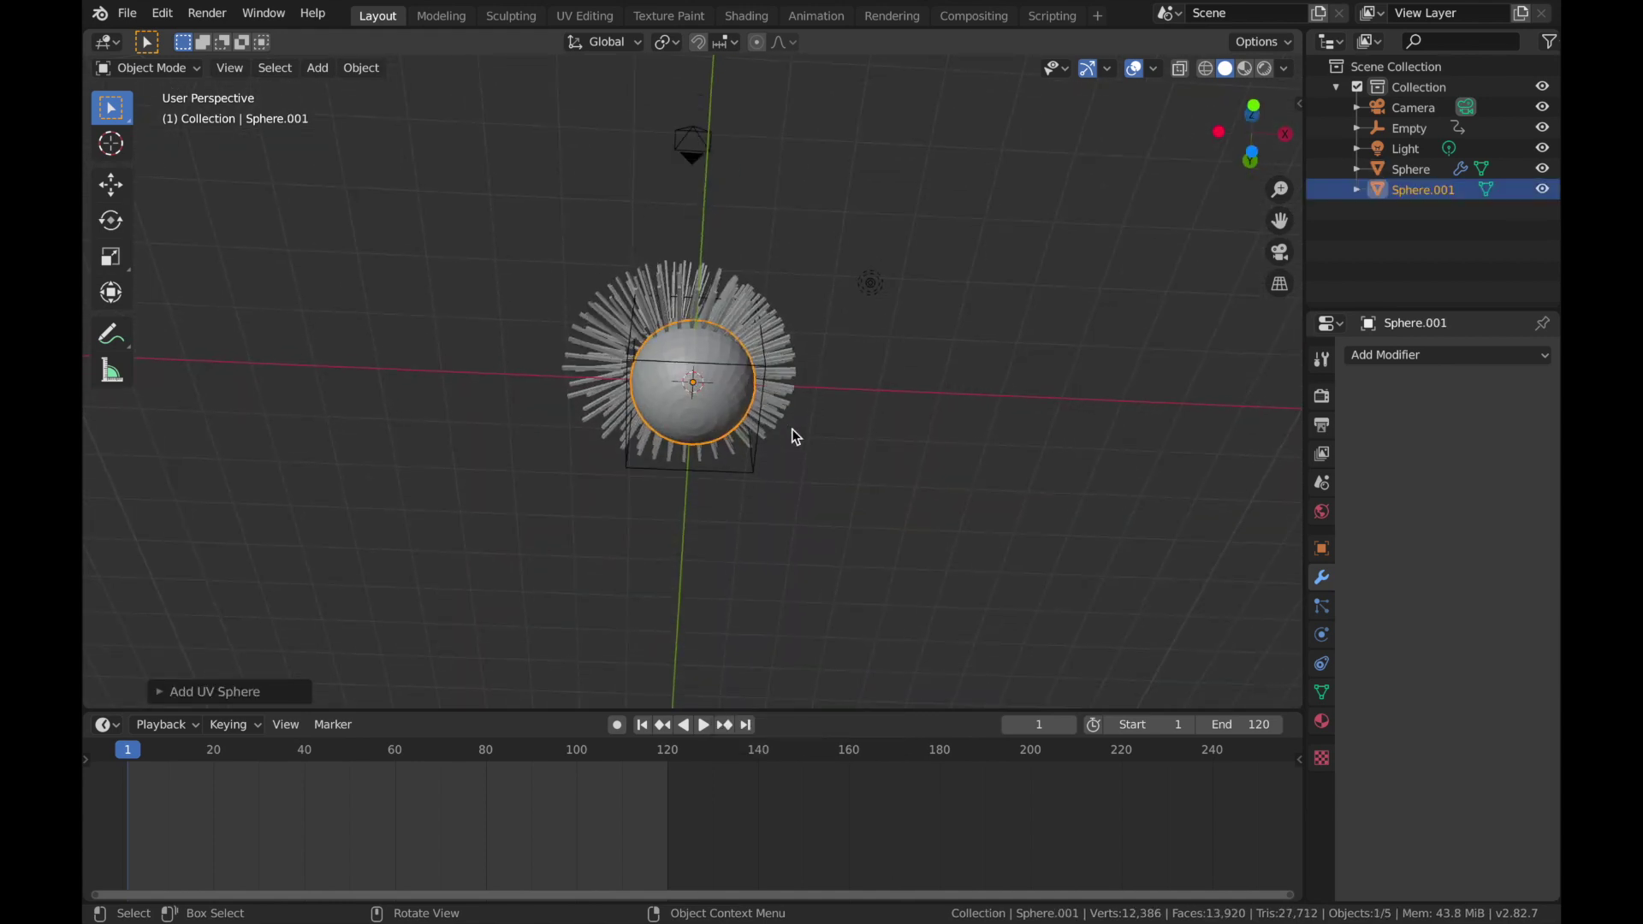
pyautogui.press('s')
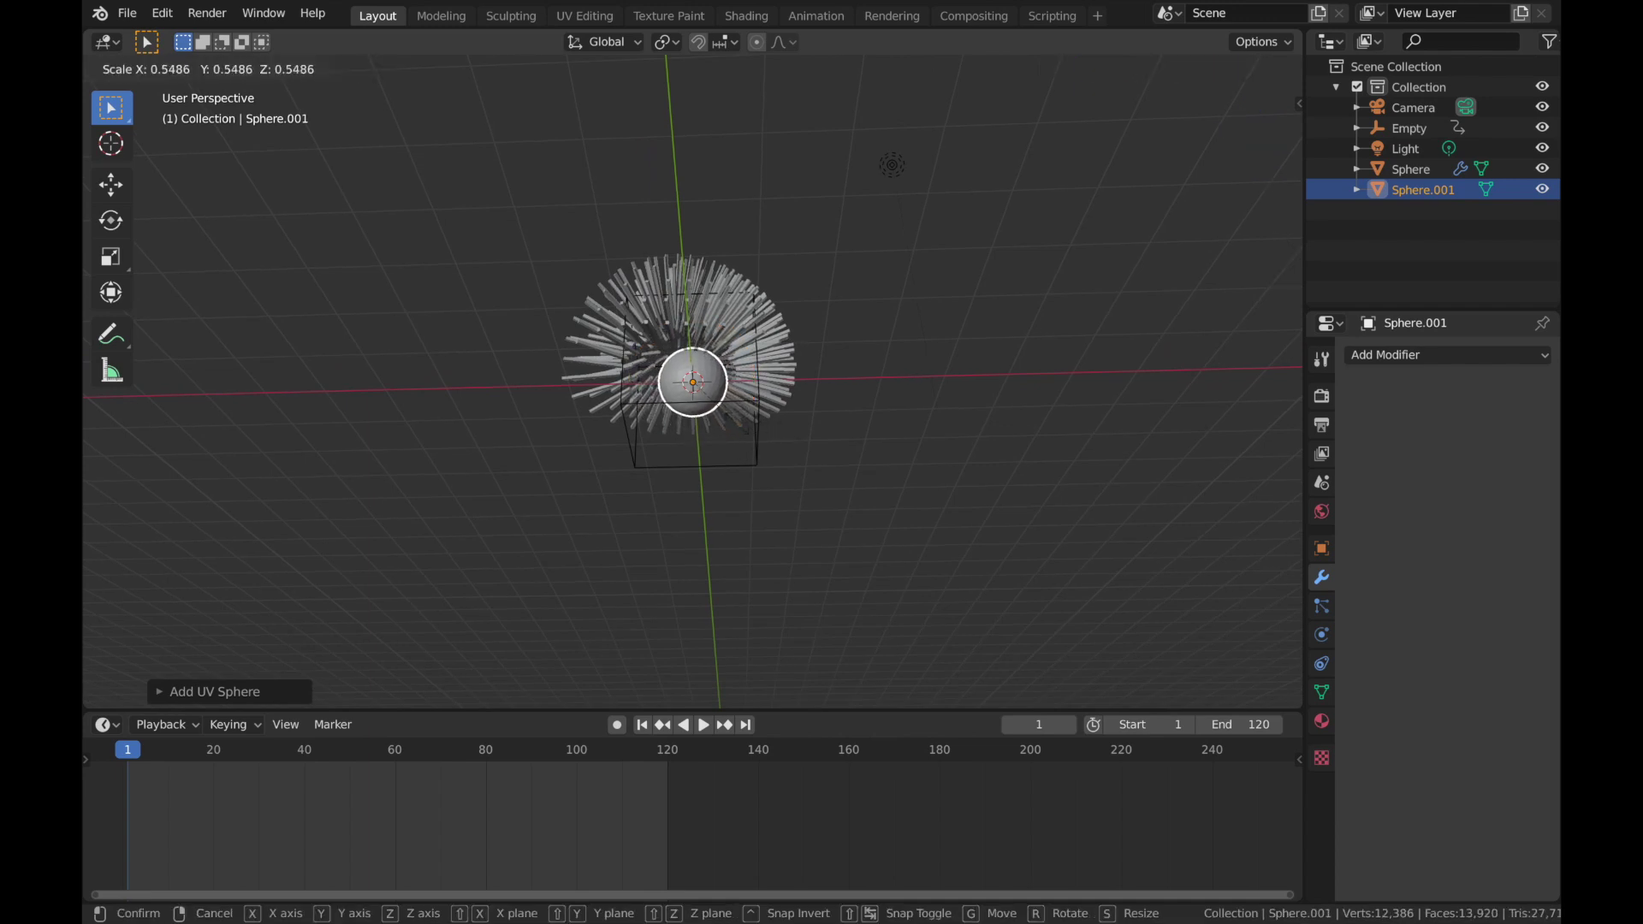
pyautogui.click(738, 424)
pyautogui.scroll(8, 738, 424)
# Step: Preview the animation, return to frame 1, and save as 'Cosmic Porcupine Tutorial.blend'
pyautogui.press('space')
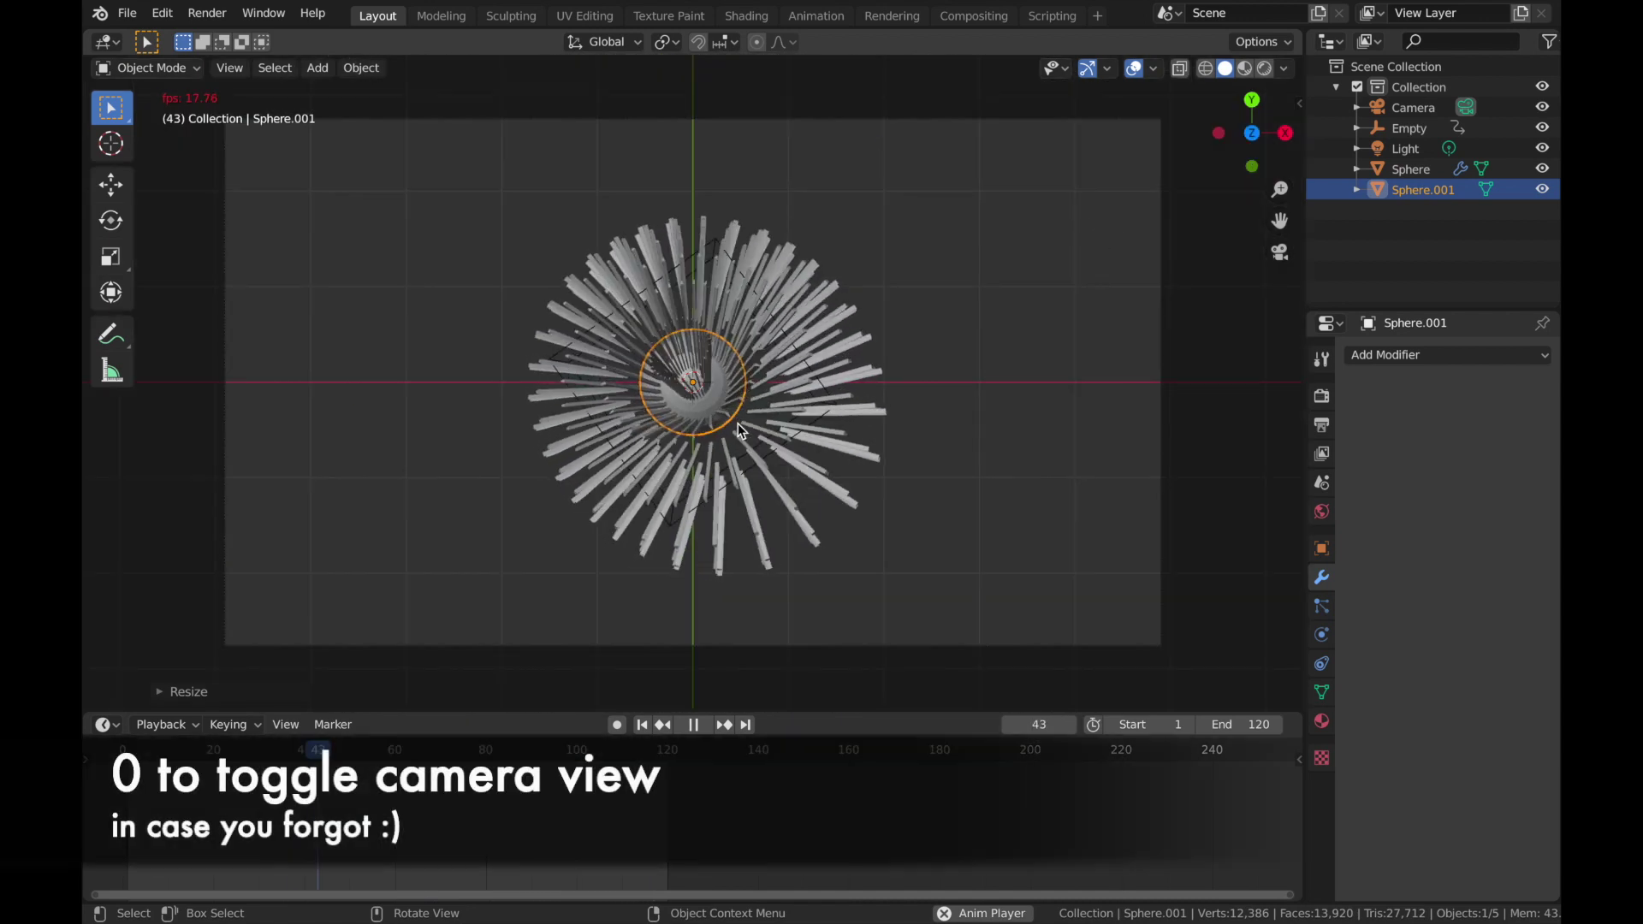
pyautogui.press('space')
pyautogui.click(979, 392)
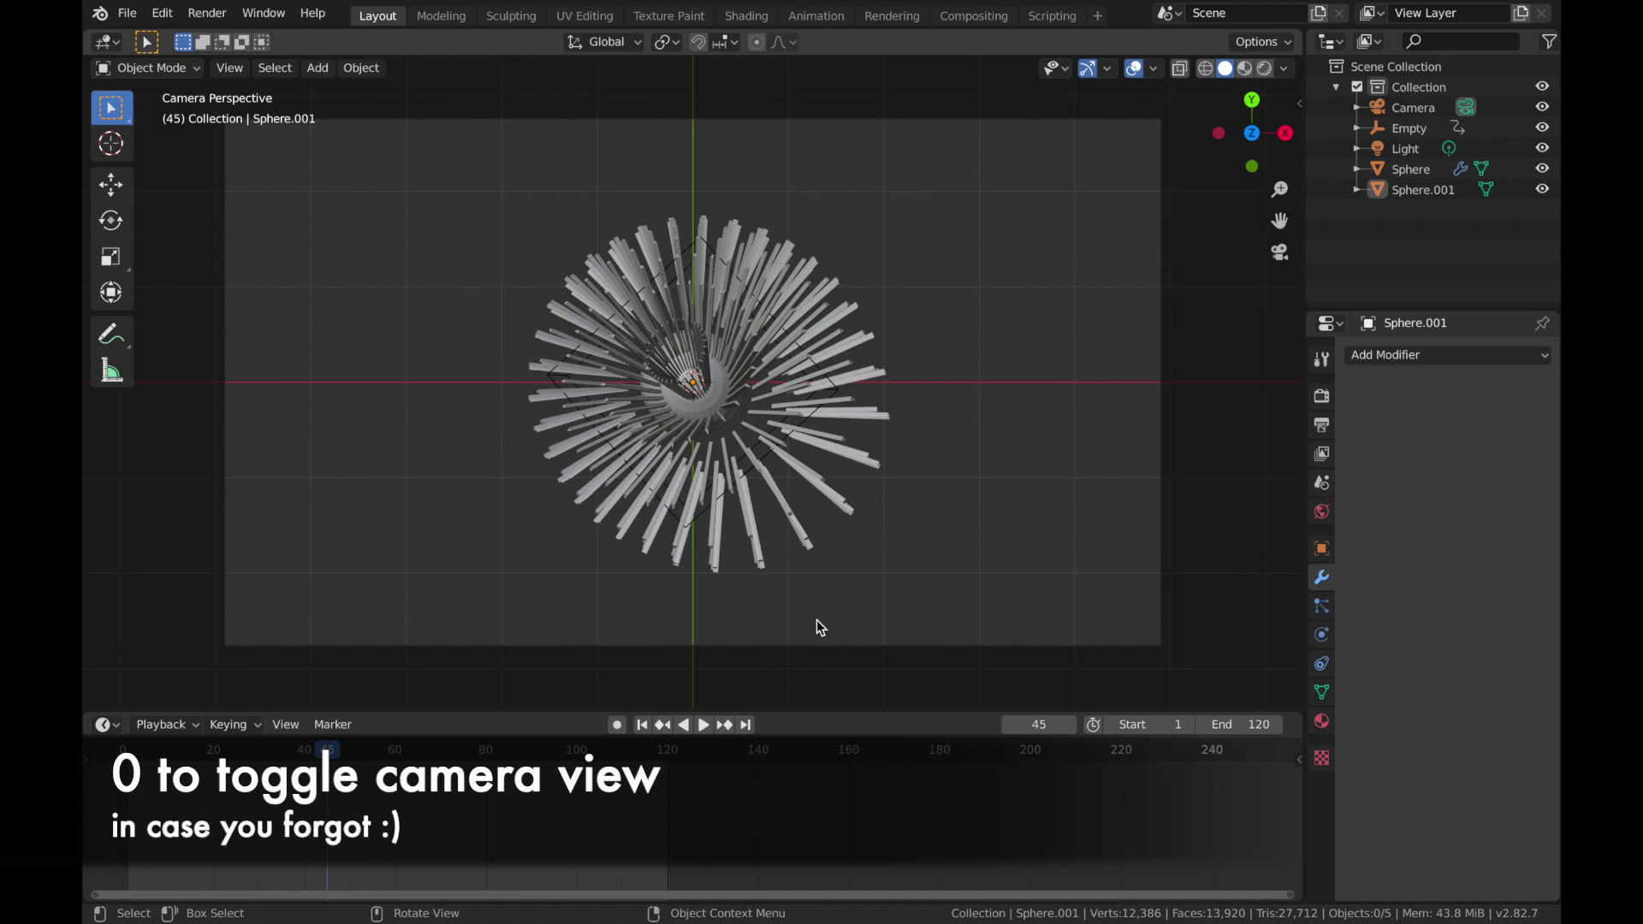
pyautogui.click(642, 725)
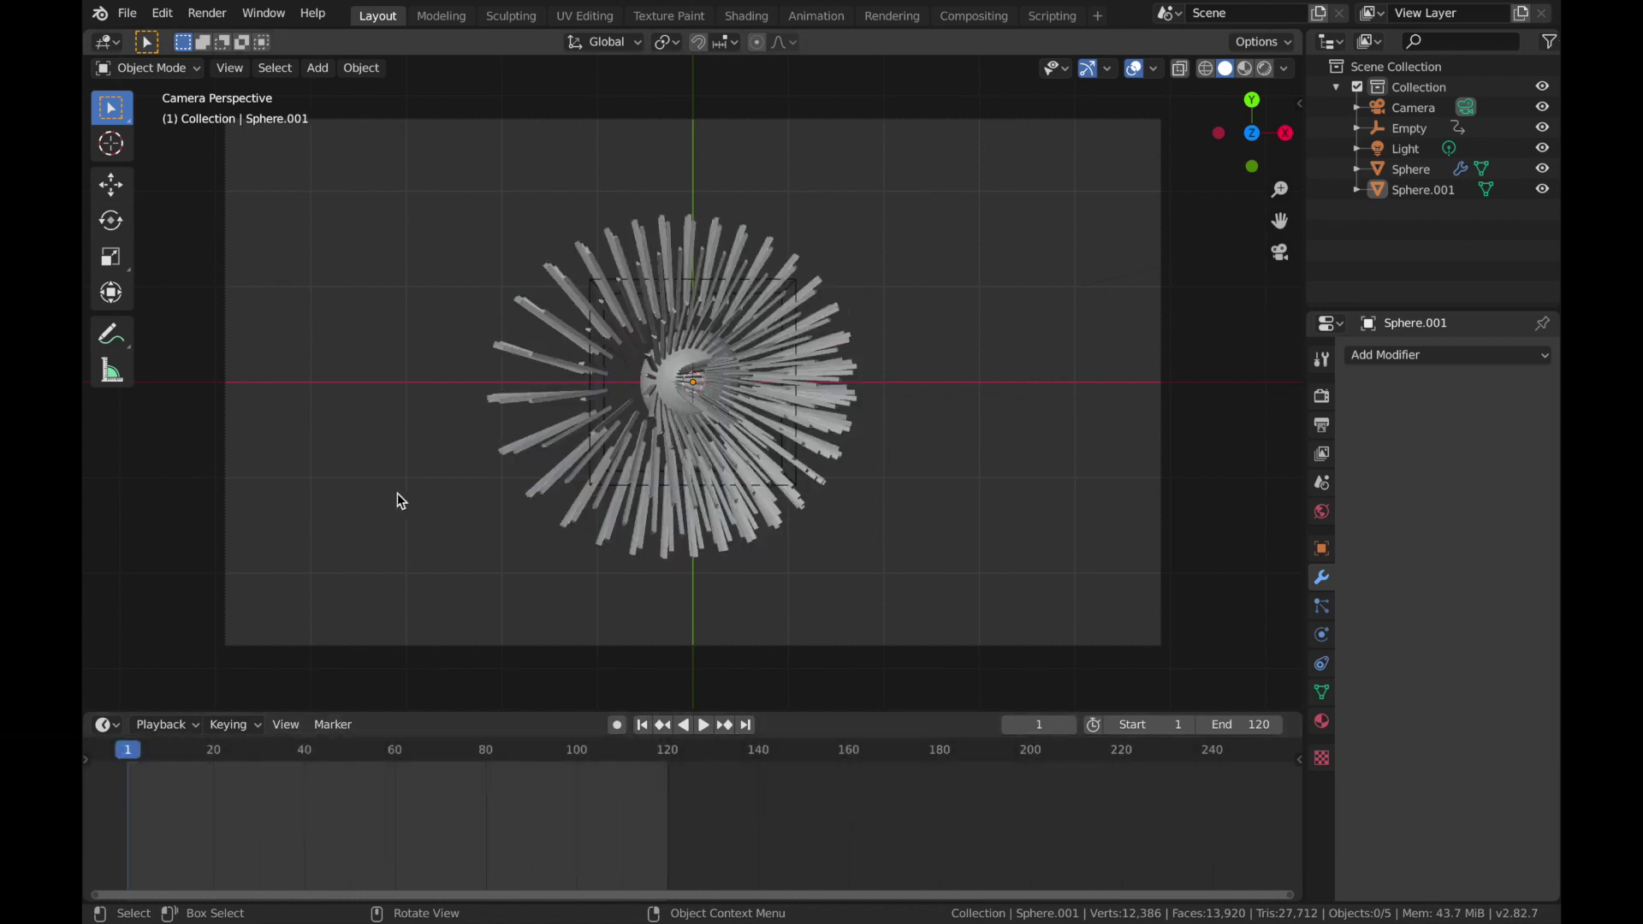
pyautogui.hotkey('ctrl', 's')
# Step: Switch the viewport to Rendered shading and delete the Light object
pyautogui.press('z')
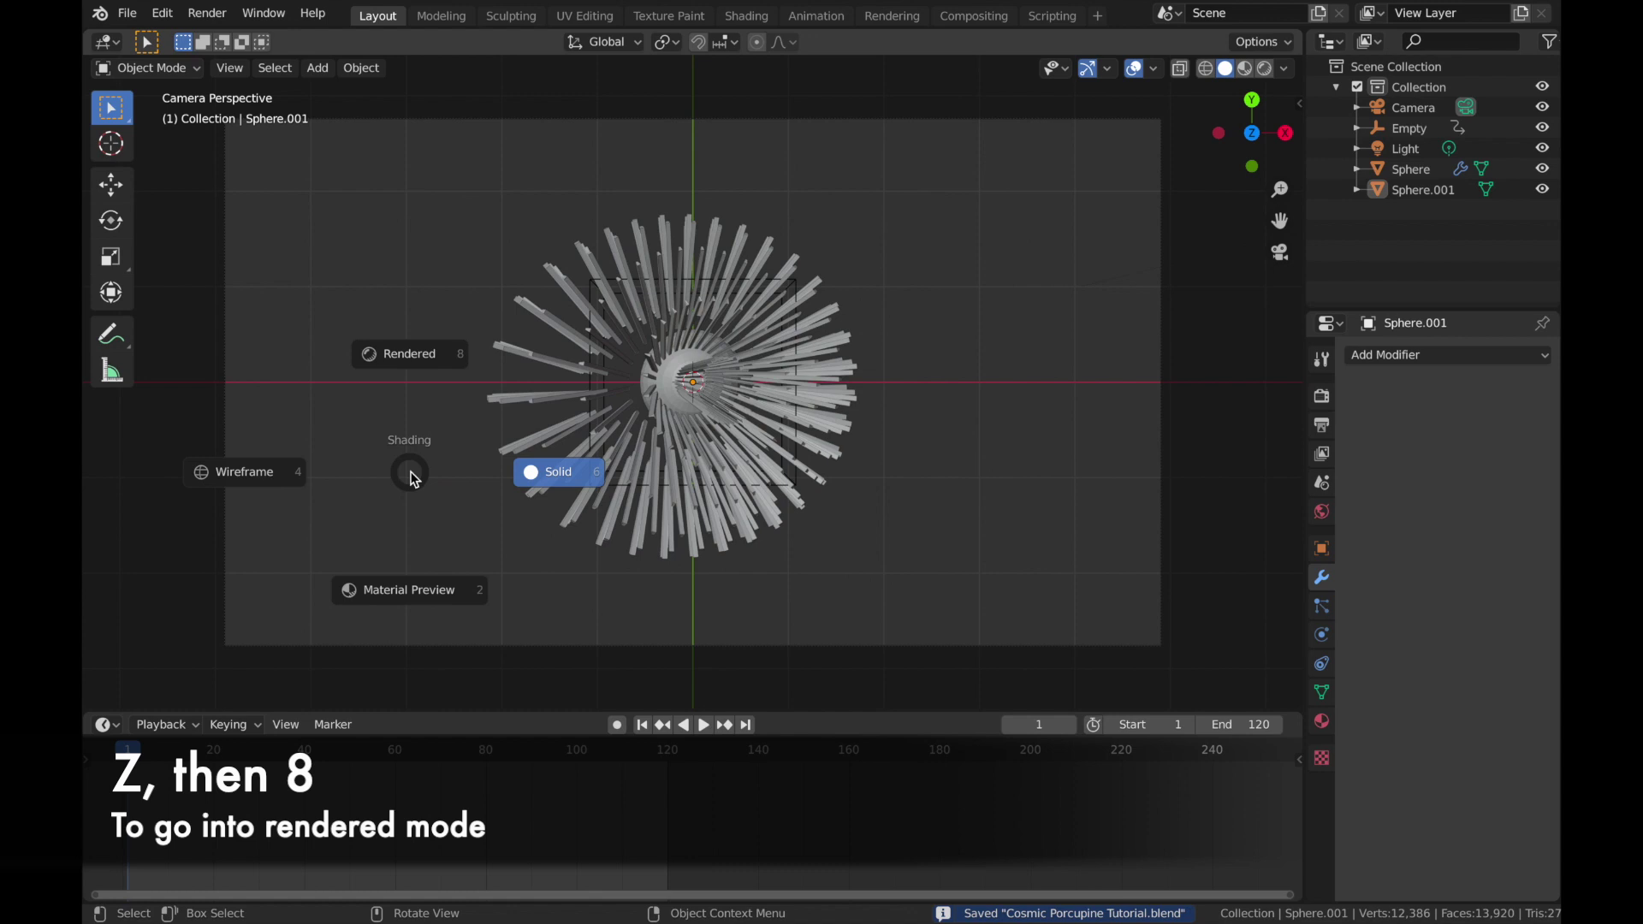
pyautogui.press('8')
pyautogui.click(1398, 141)
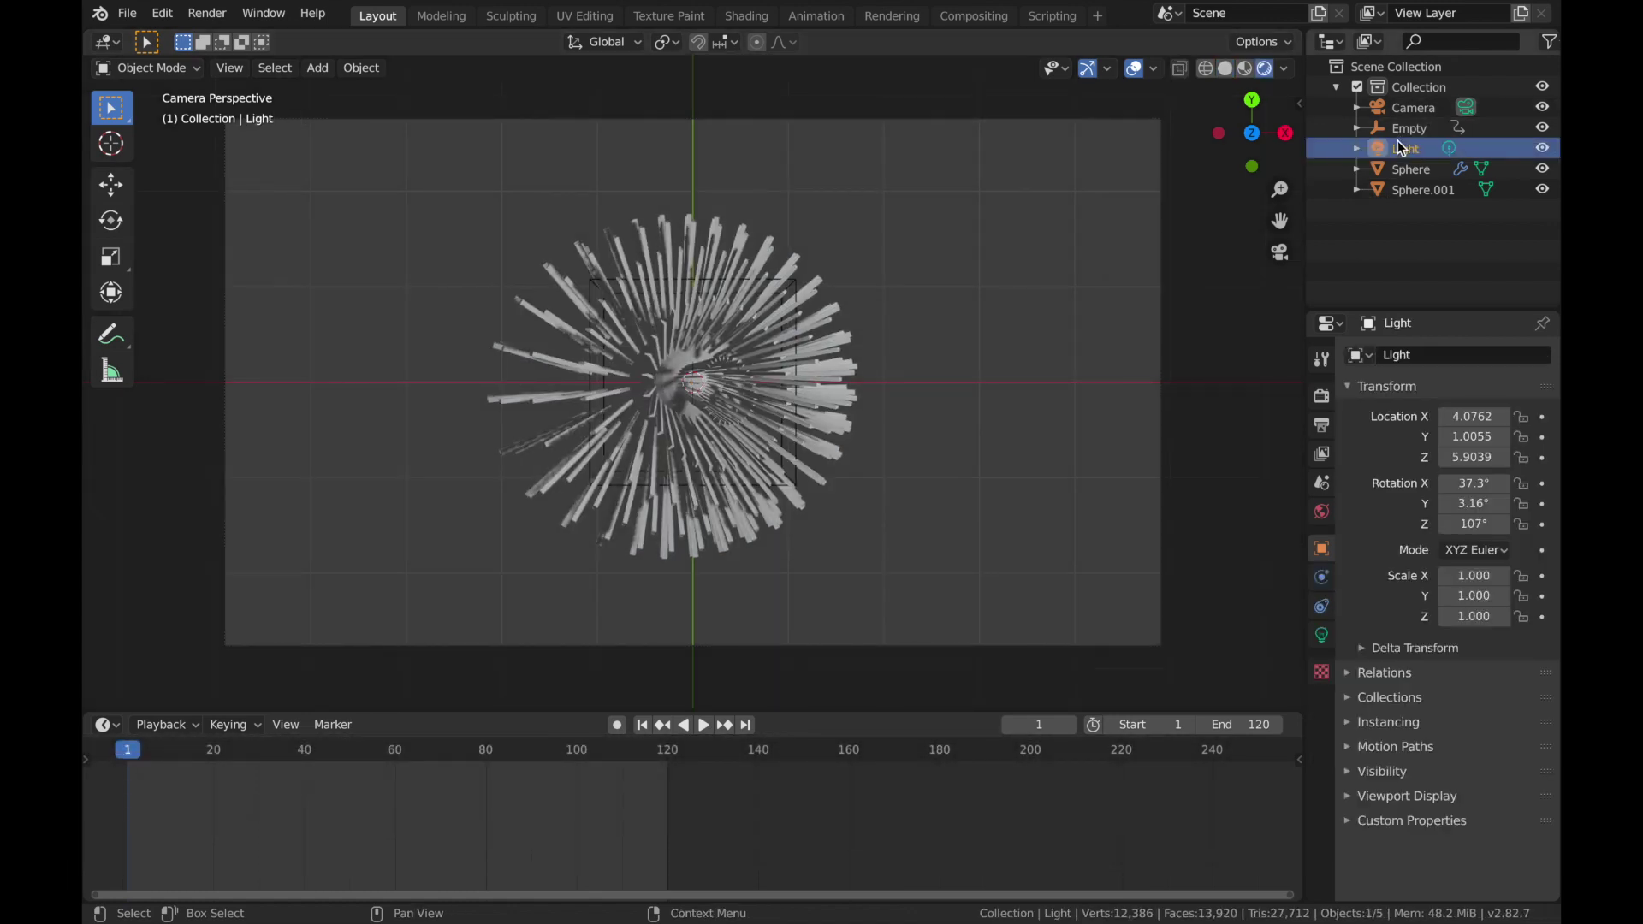
pyautogui.press('x')
pyautogui.click(991, 328)
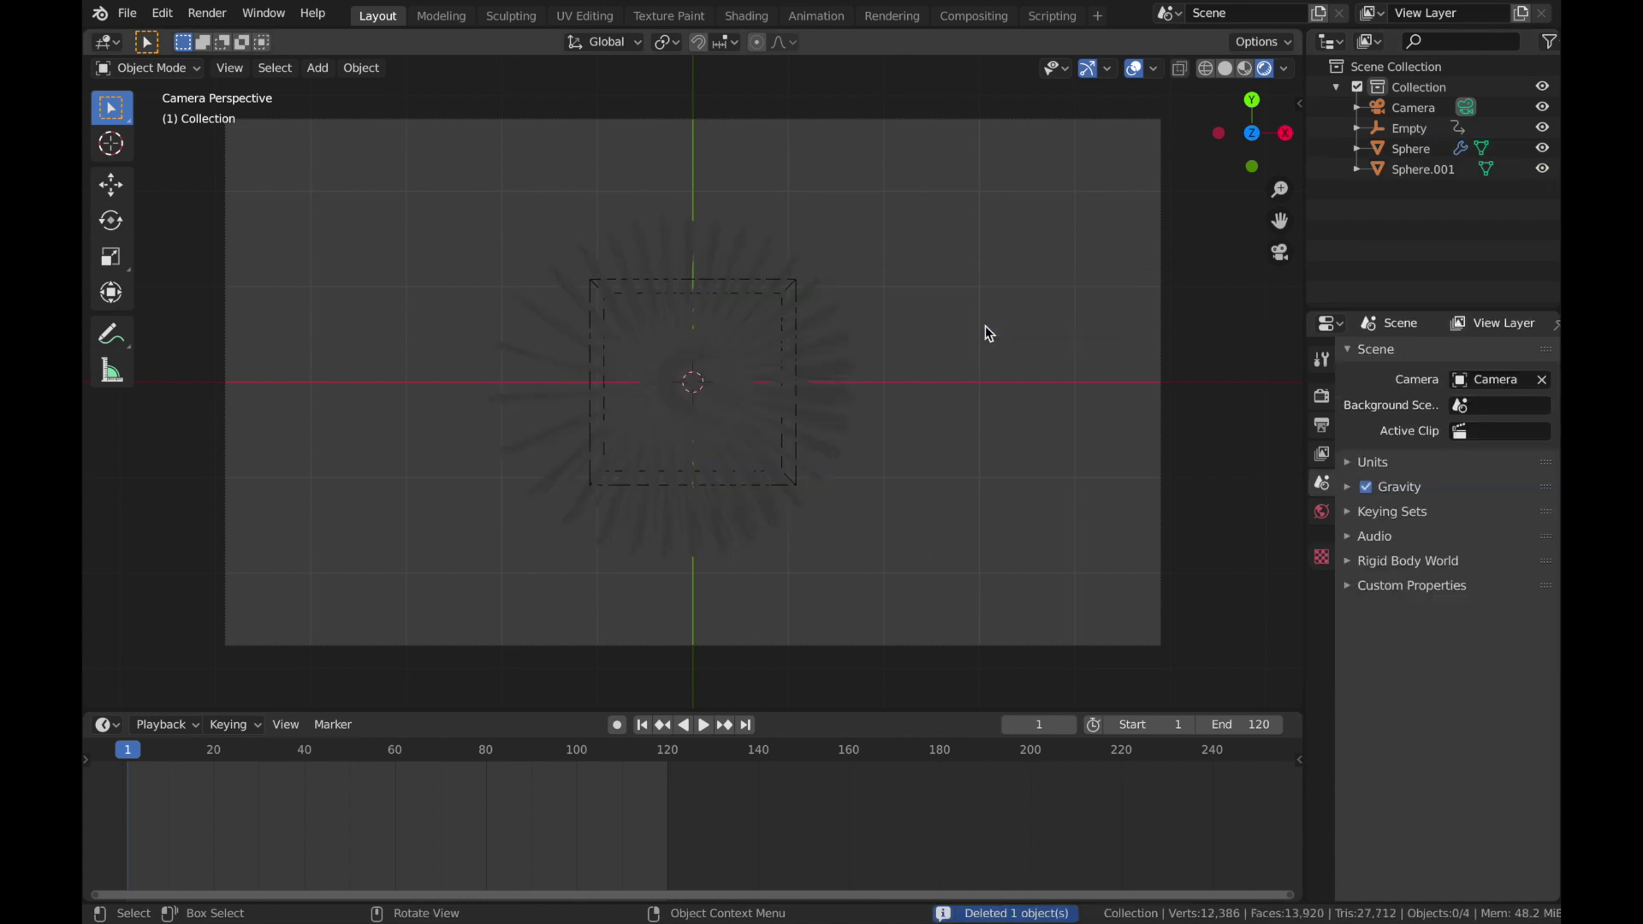
# Step: Set the world background colour to pure black
pyautogui.click(1323, 514)
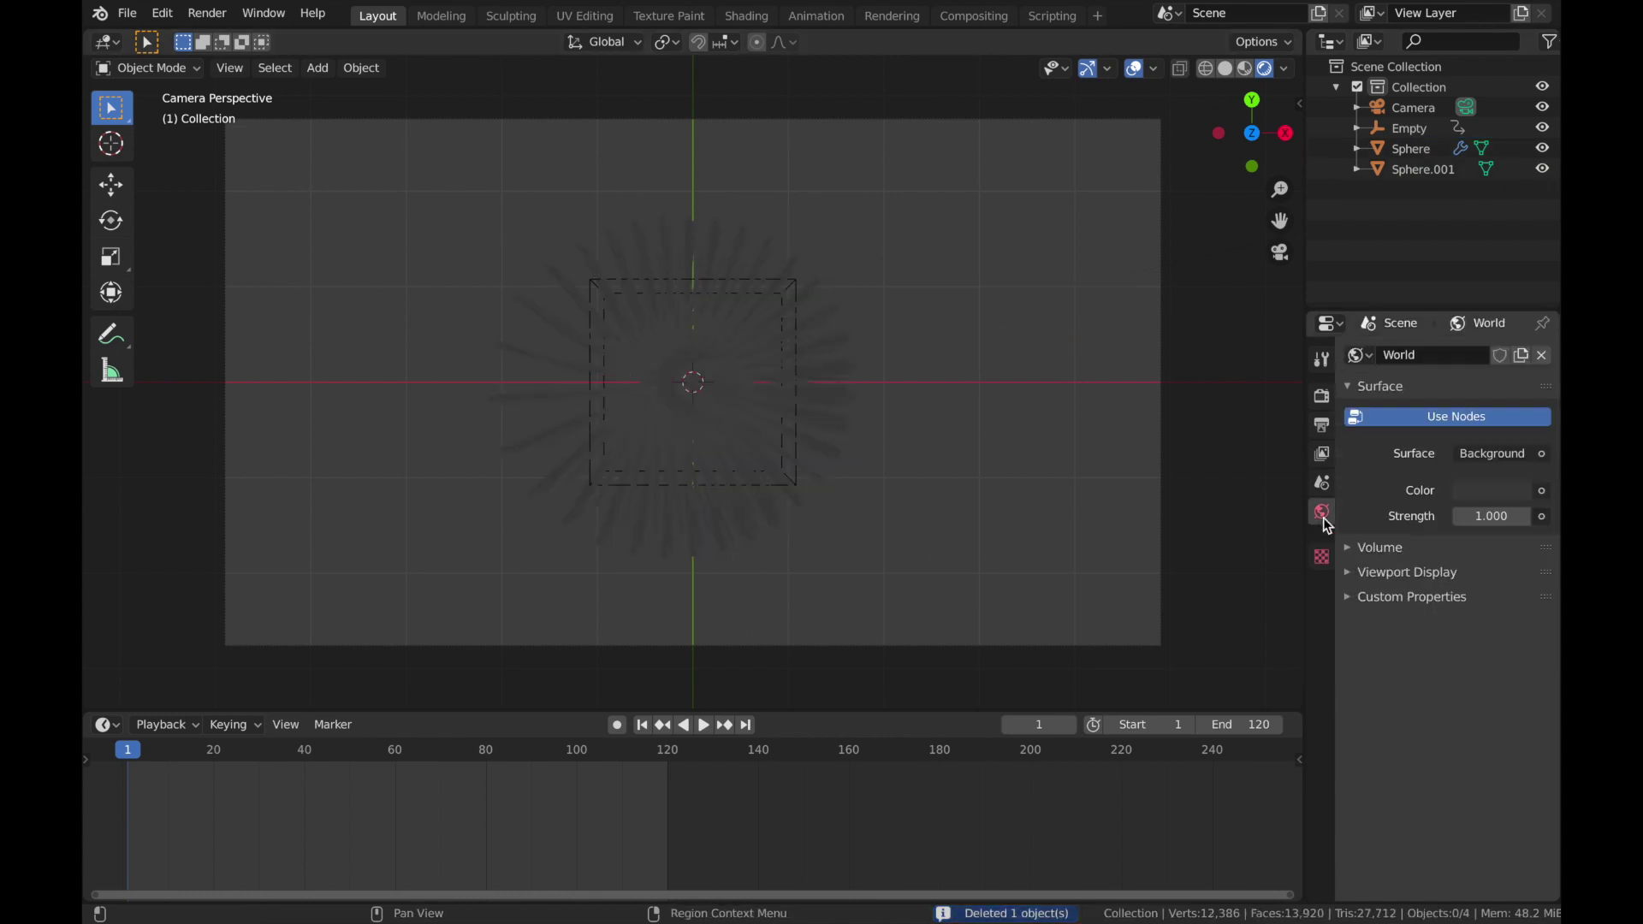
pyautogui.click(1485, 492)
pyautogui.moveTo(1516, 313); pyautogui.dragTo(1514, 347)
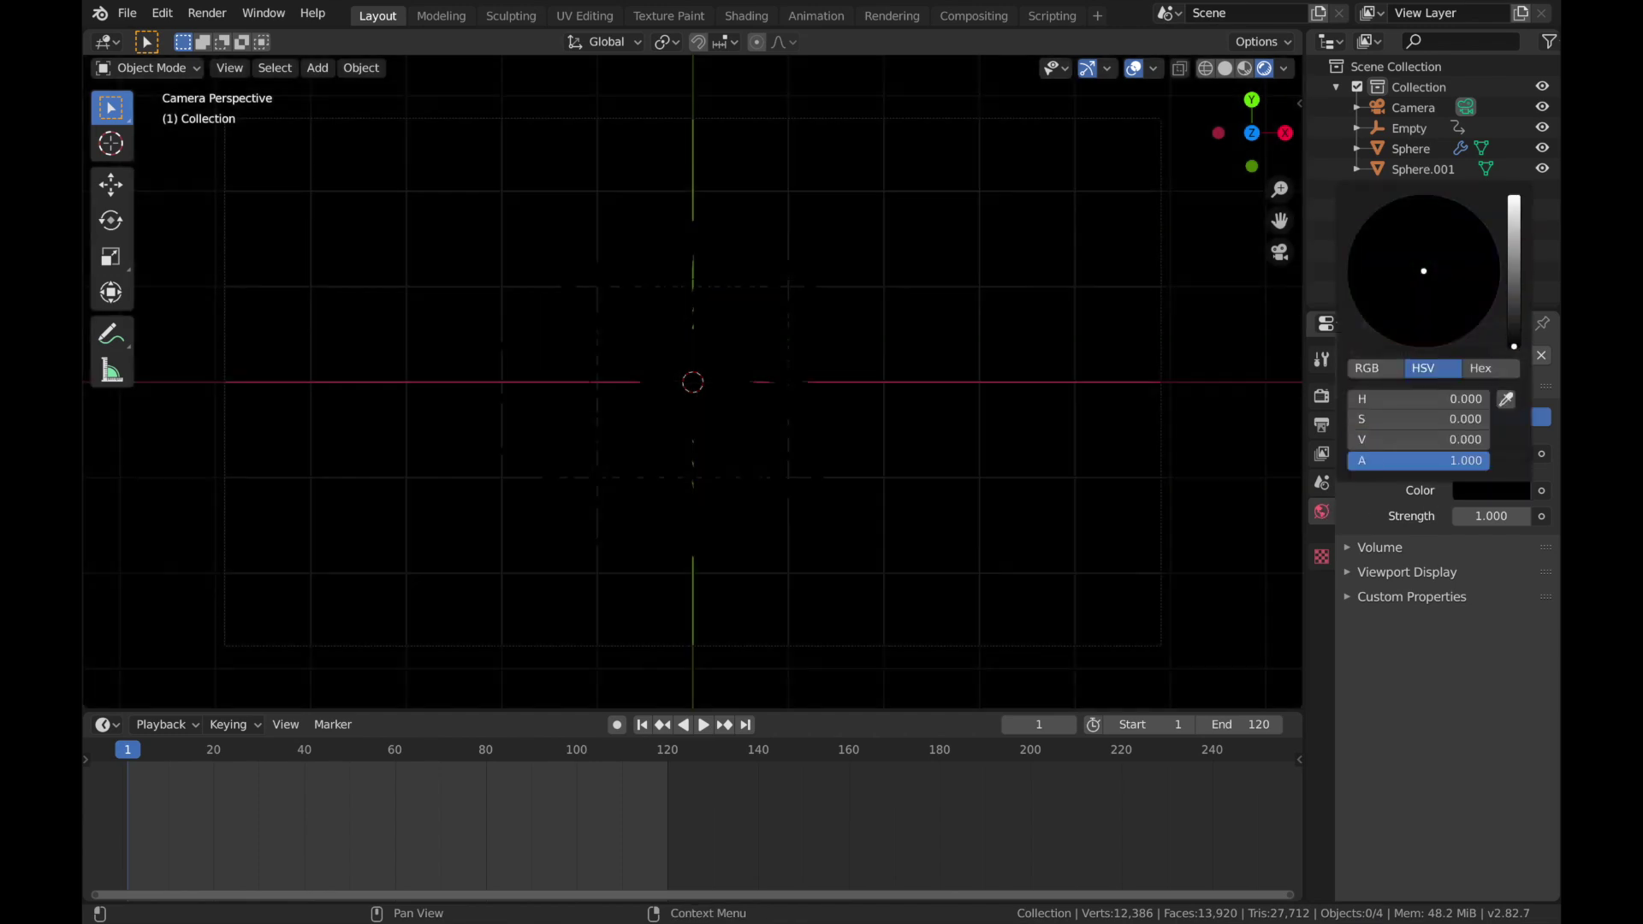
# Step: Rename the spiky sphere to 'Titty' and the small core sphere to 'Shine'
pyautogui.doubleClick(1421, 149)
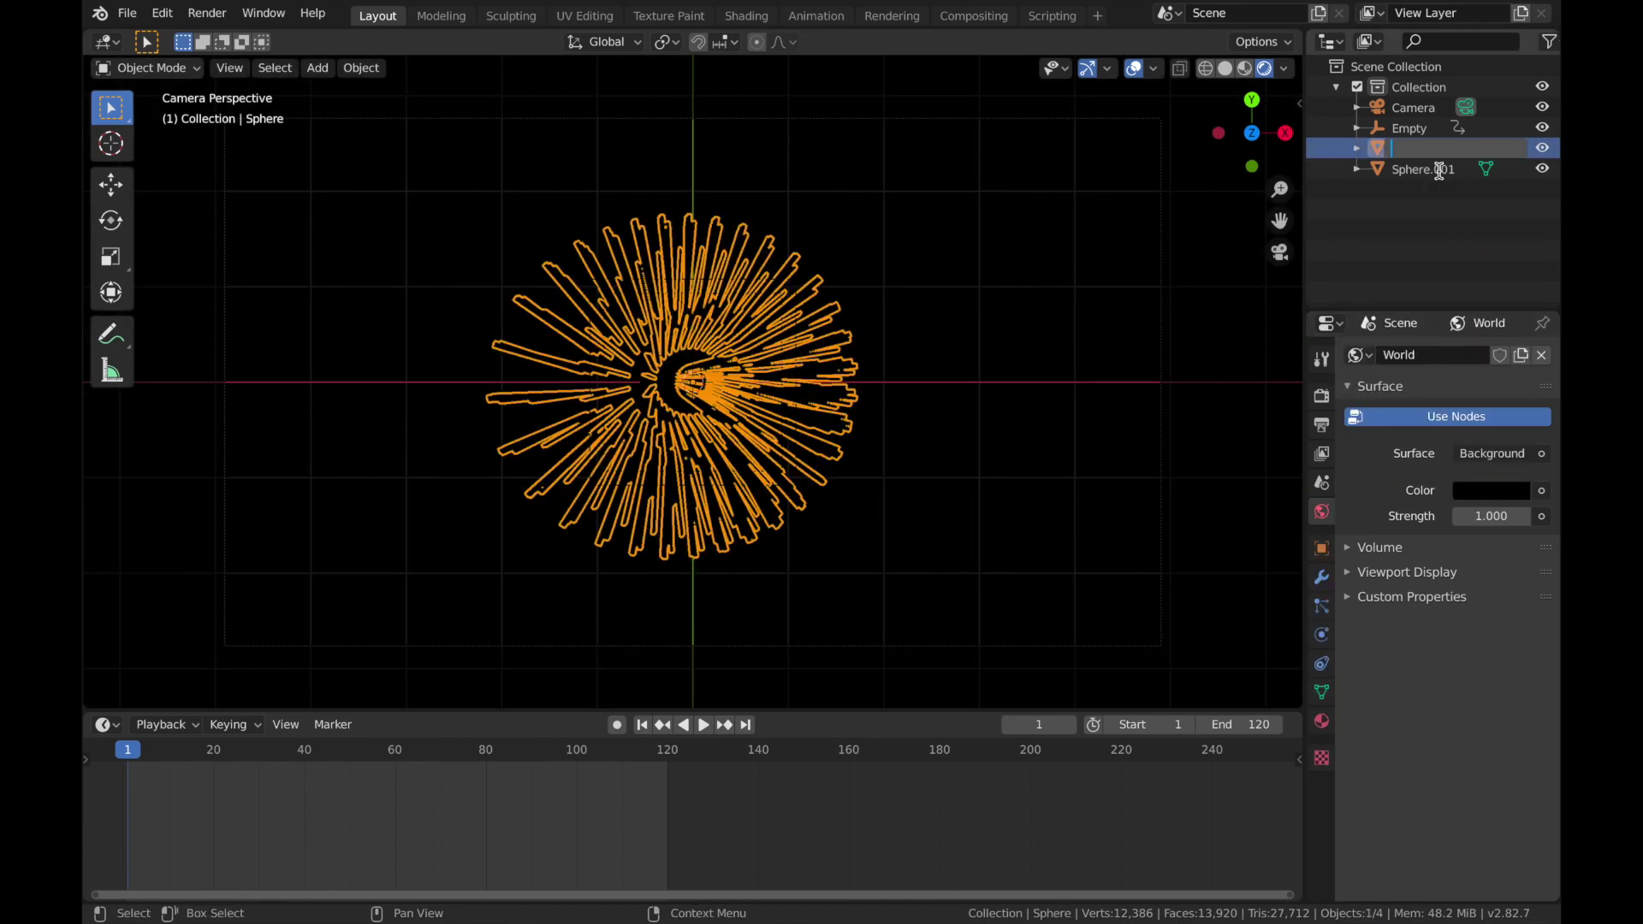
pyautogui.write('Titty')
pyautogui.press('Return')
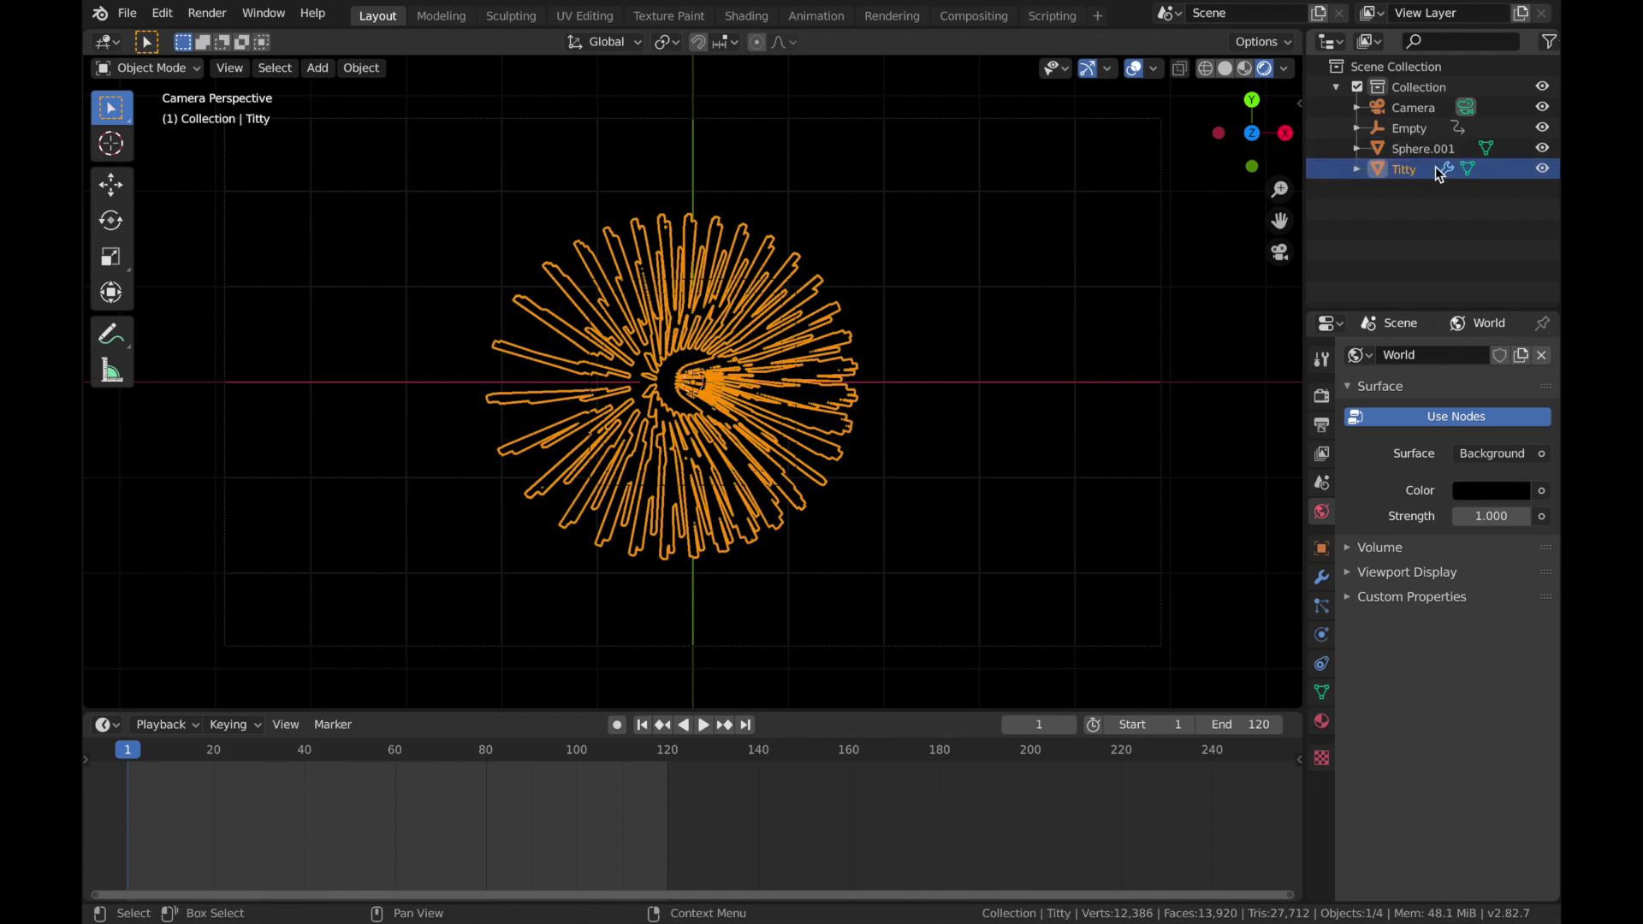
pyautogui.doubleClick(1424, 152)
pyautogui.write('Shine')
pyautogui.press('Return')
pyautogui.click(1395, 168)
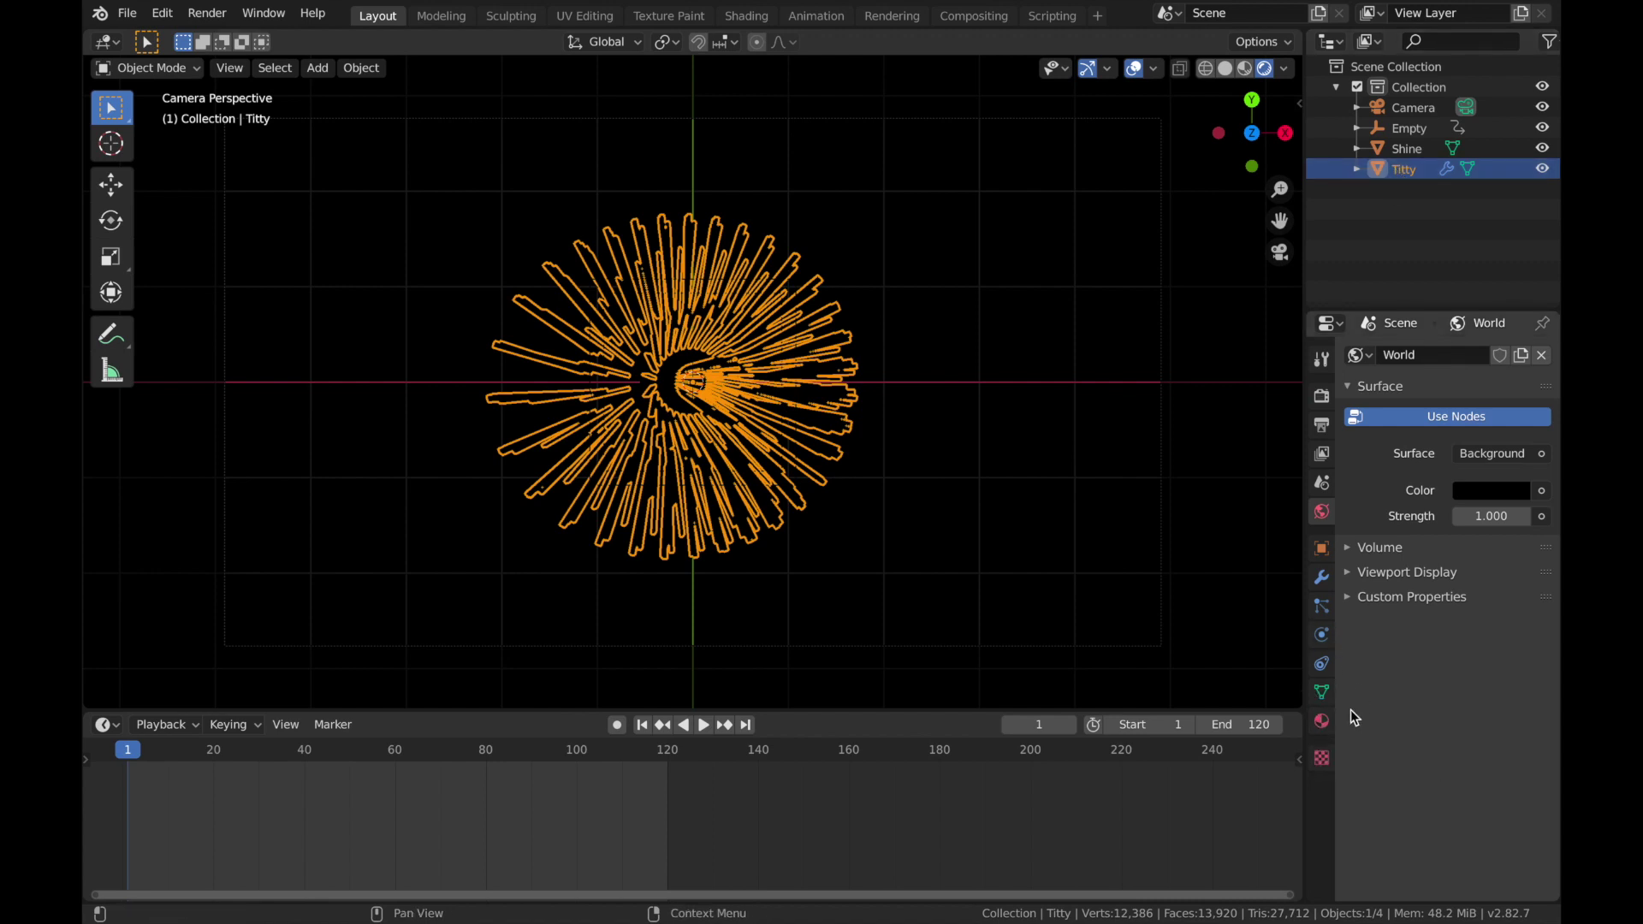
pyautogui.click(1324, 723)
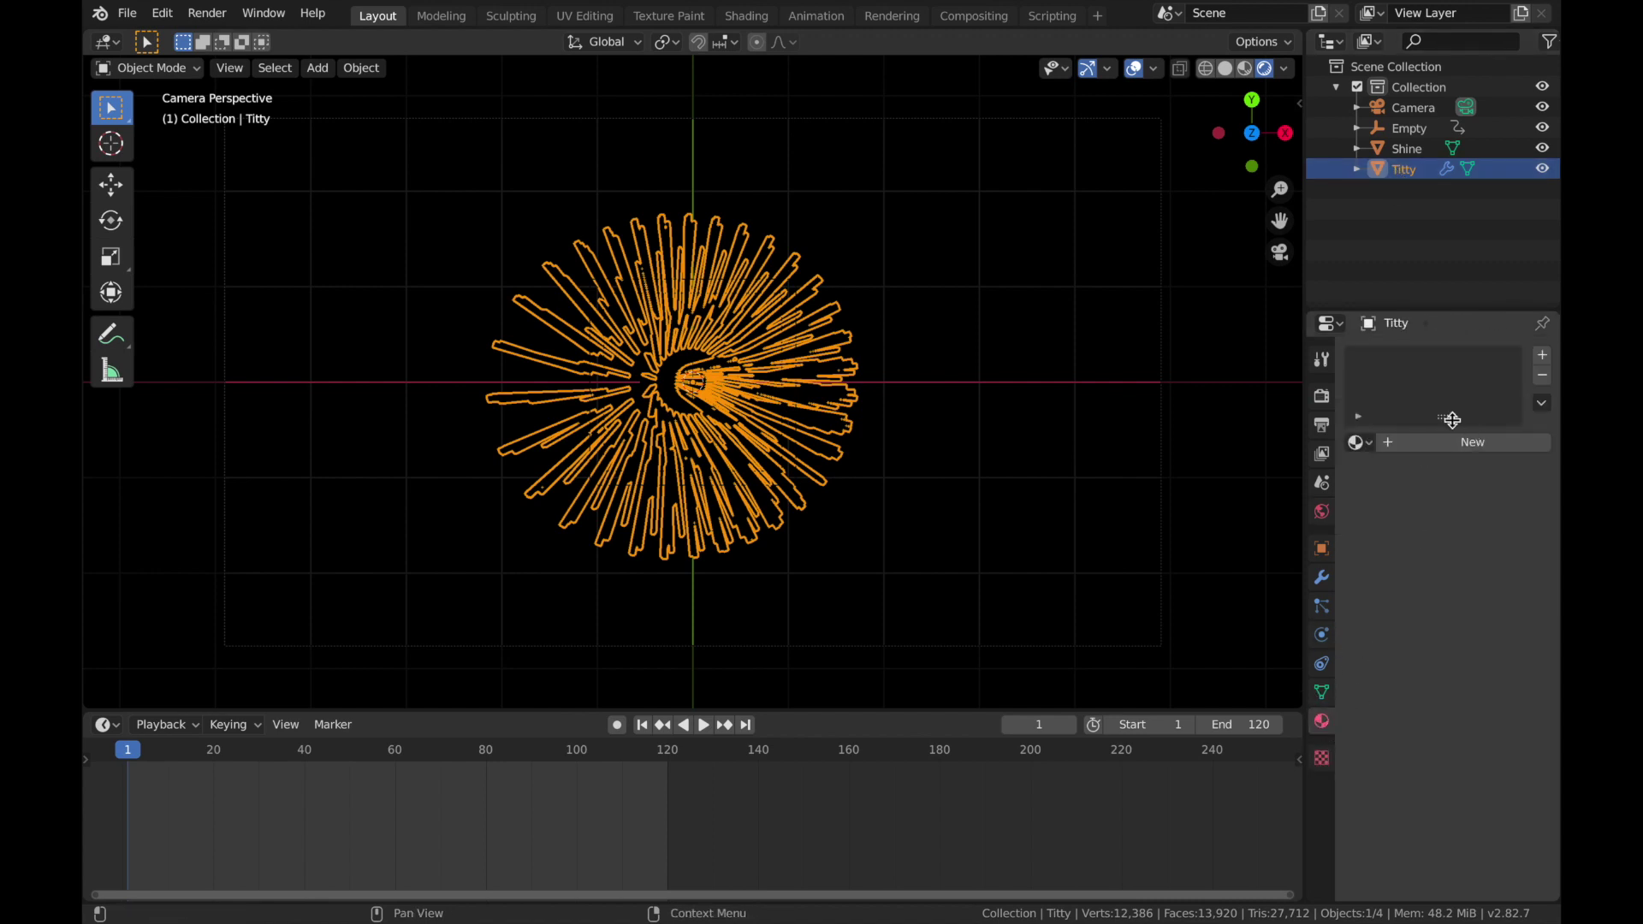
# Step: Give Titty a new grey material with Metallic 1 and Roughness 0
pyautogui.click(1420, 443)
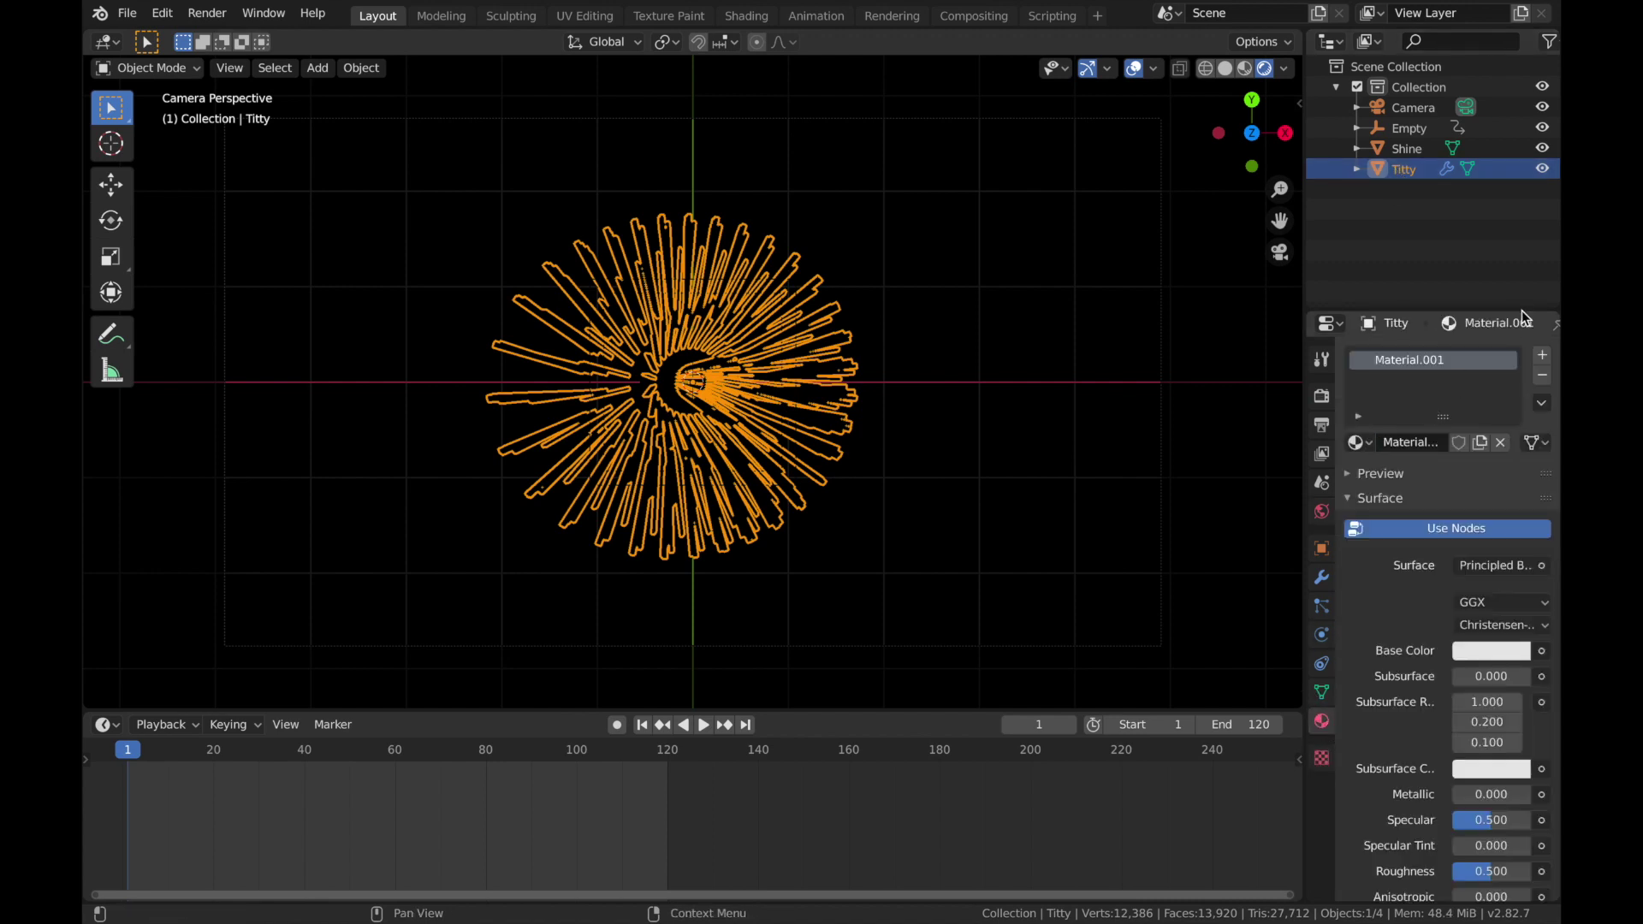
pyautogui.click(1485, 652)
pyautogui.click(1536, 437)
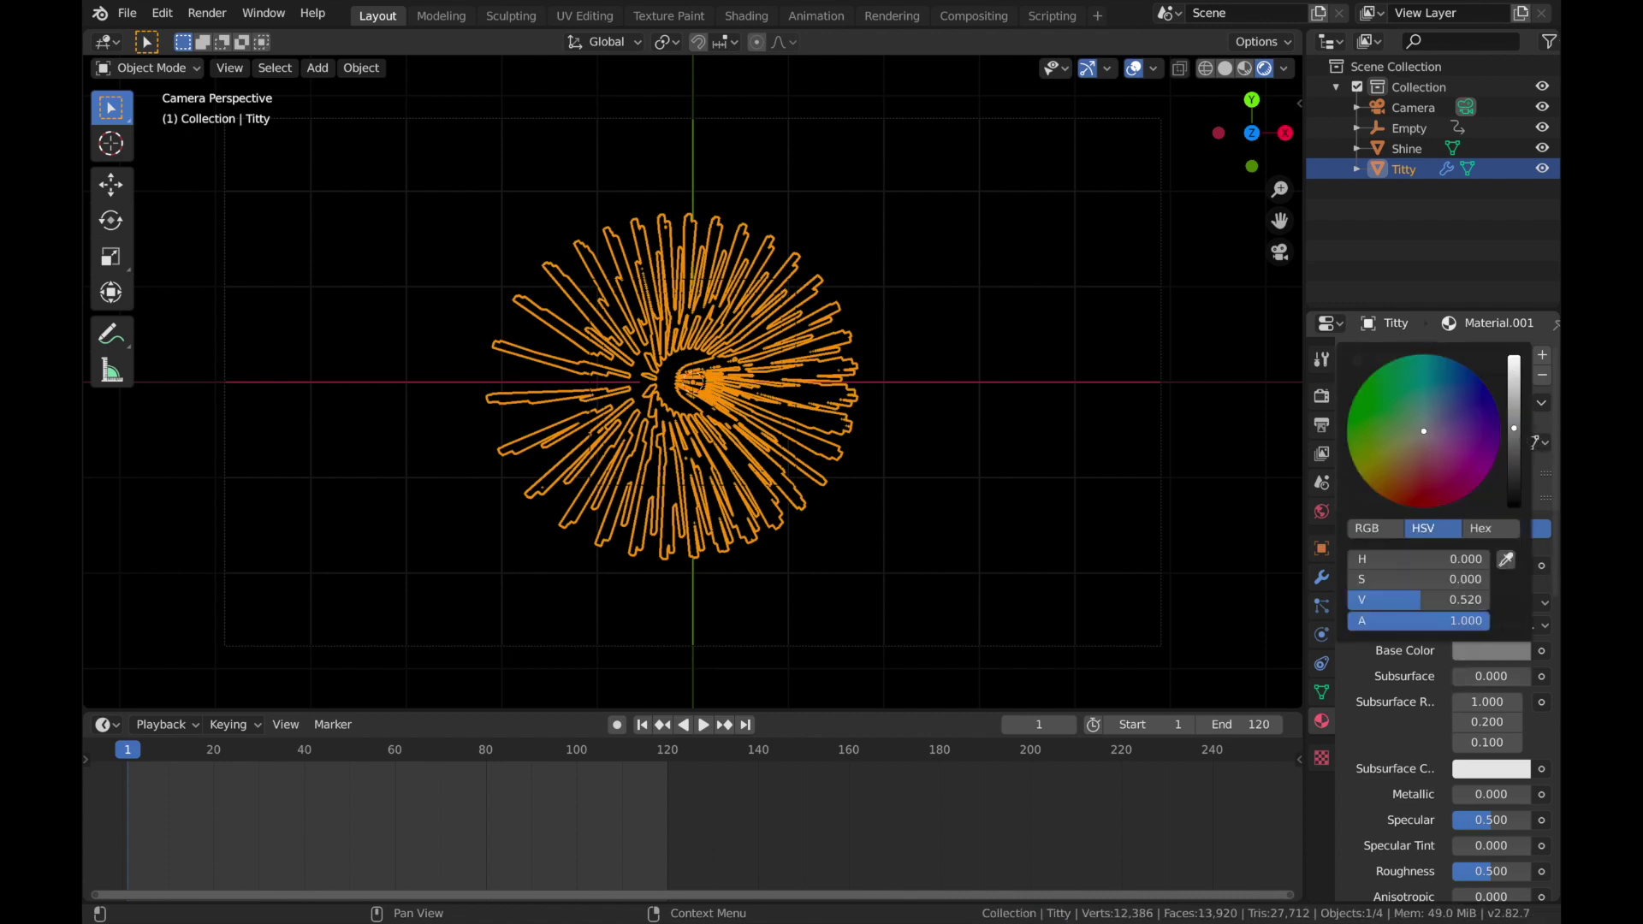
pyautogui.moveTo(1455, 794); pyautogui.dragTo(1527, 794)
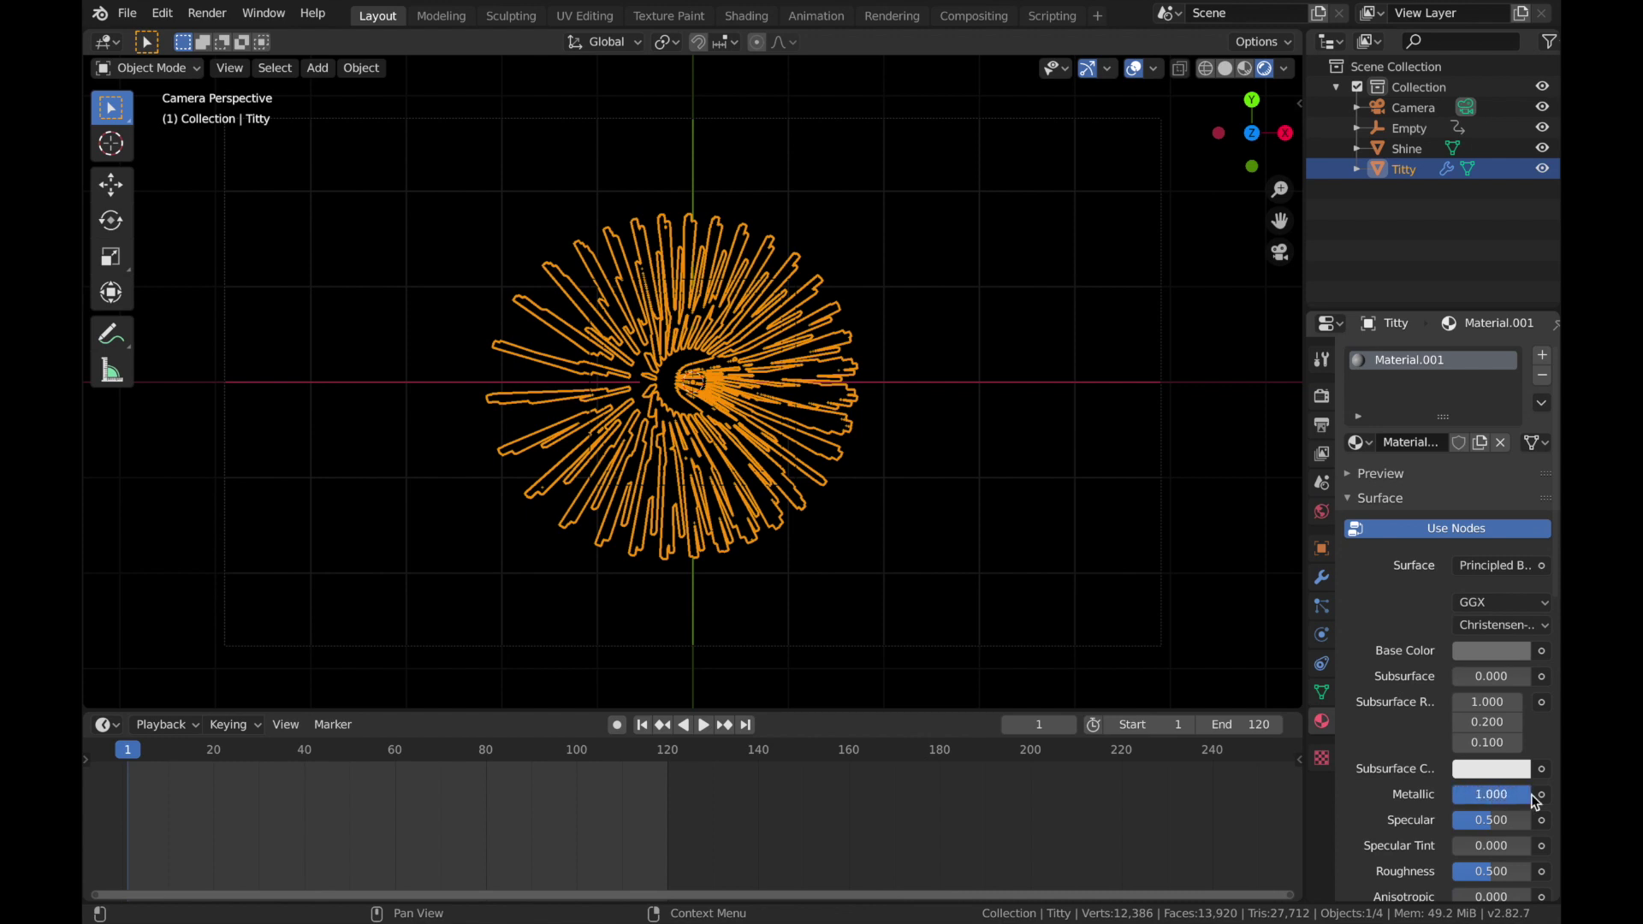
pyautogui.scroll(-1, 1477, 868)
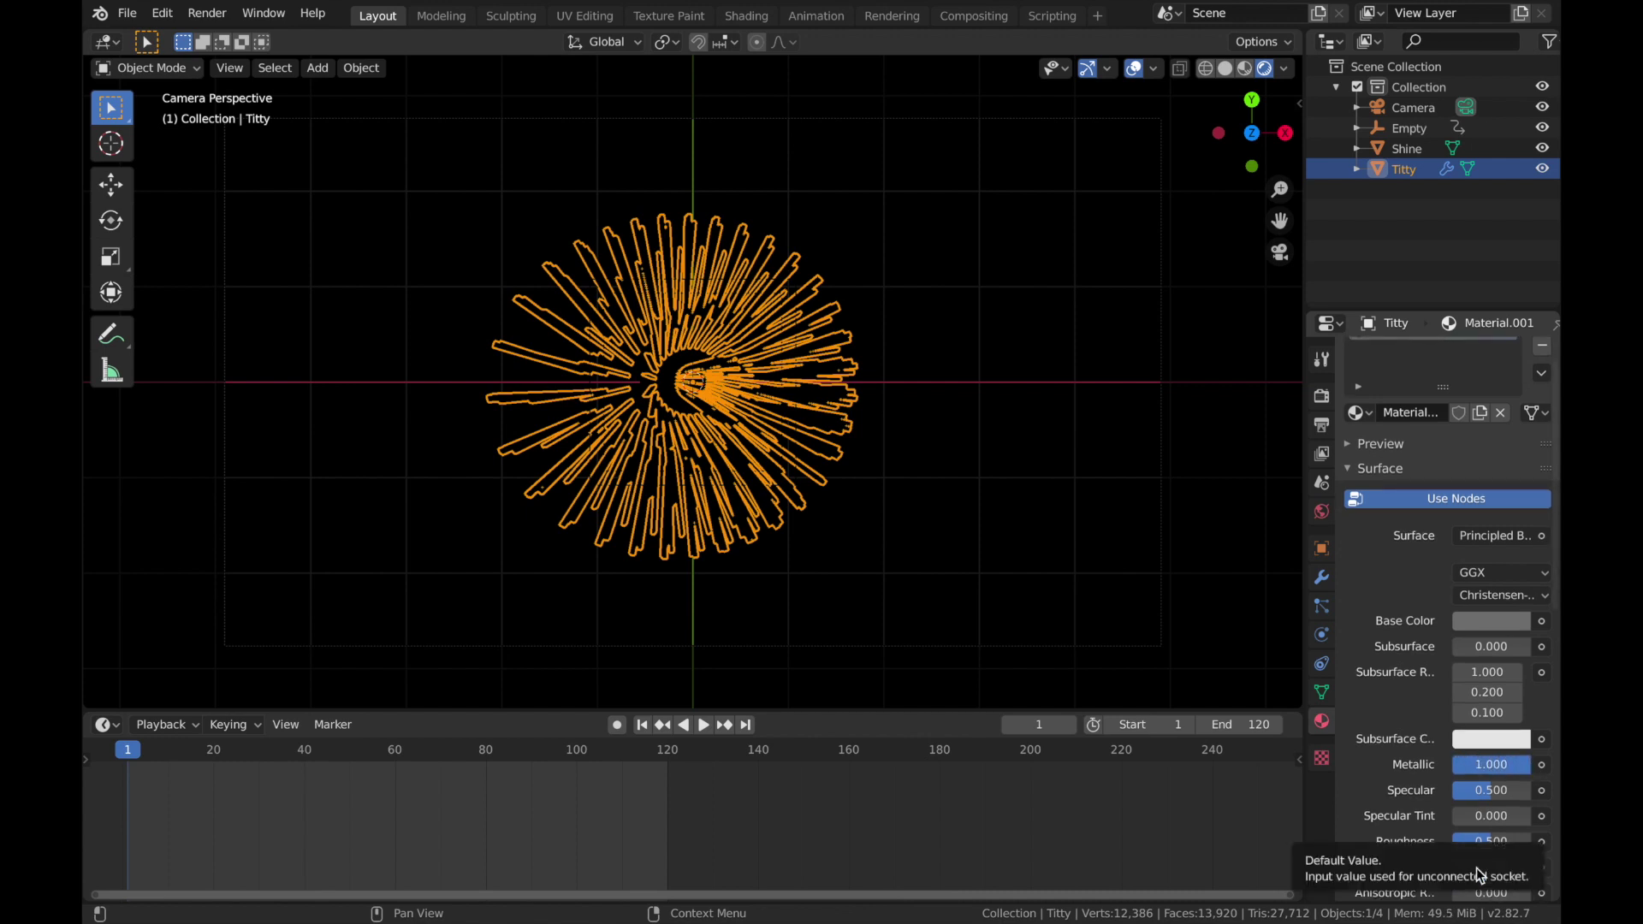
pyautogui.moveTo(1490, 843); pyautogui.dragTo(1455, 843)
pyautogui.scroll(1, 1490, 843)
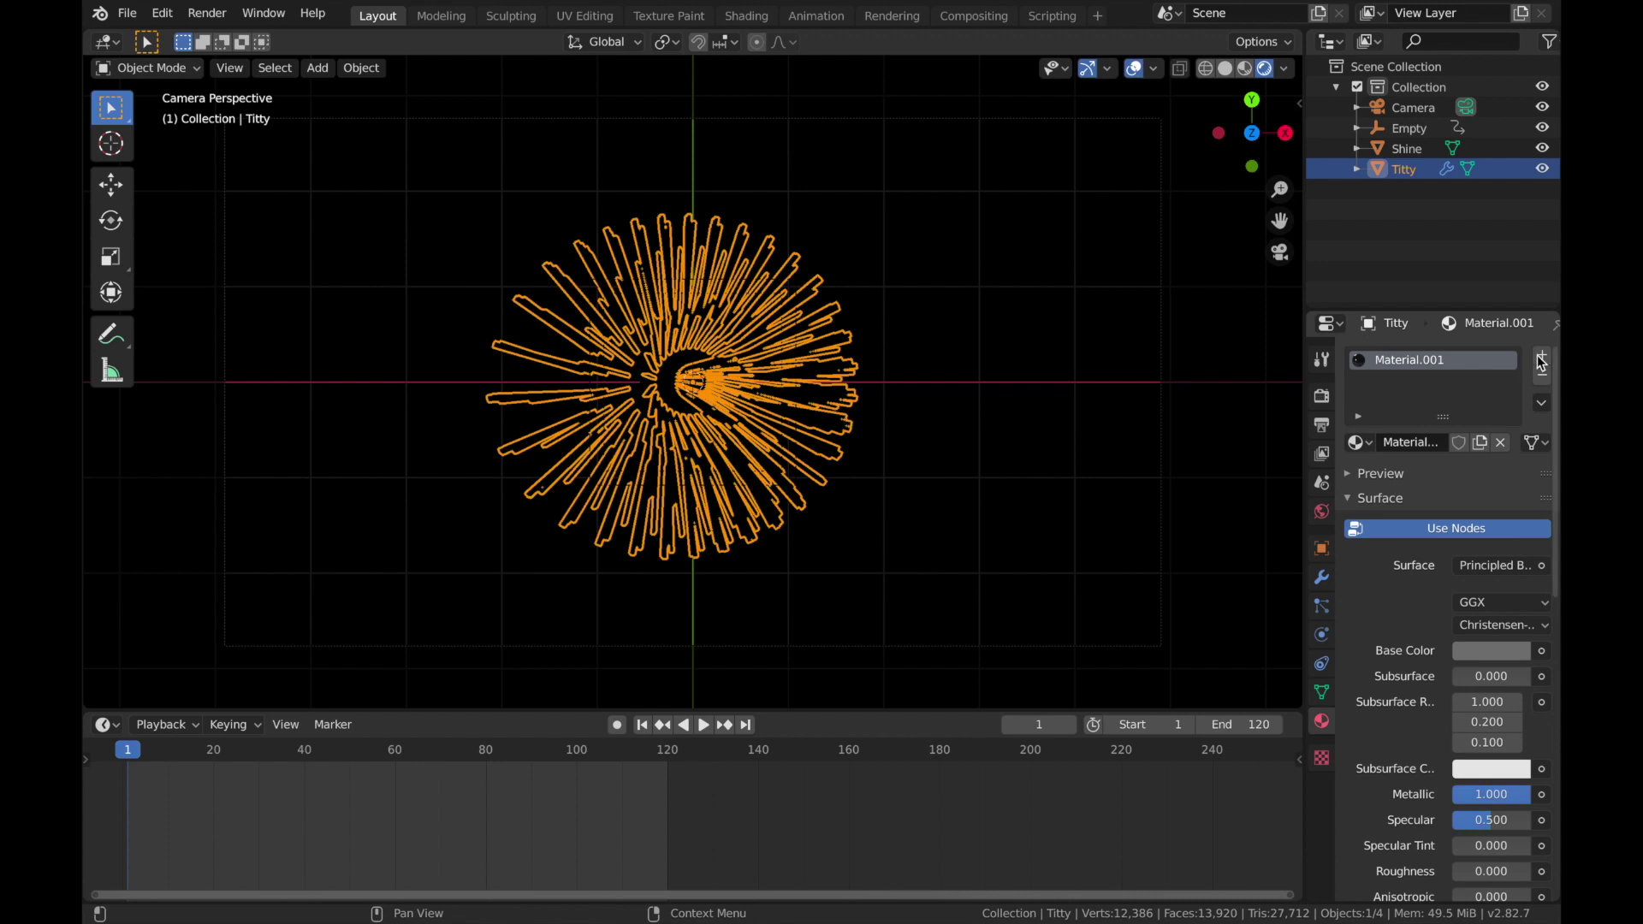
# Step: Add a second material slot with a blue Emission shader at strength 8
pyautogui.click(1542, 357)
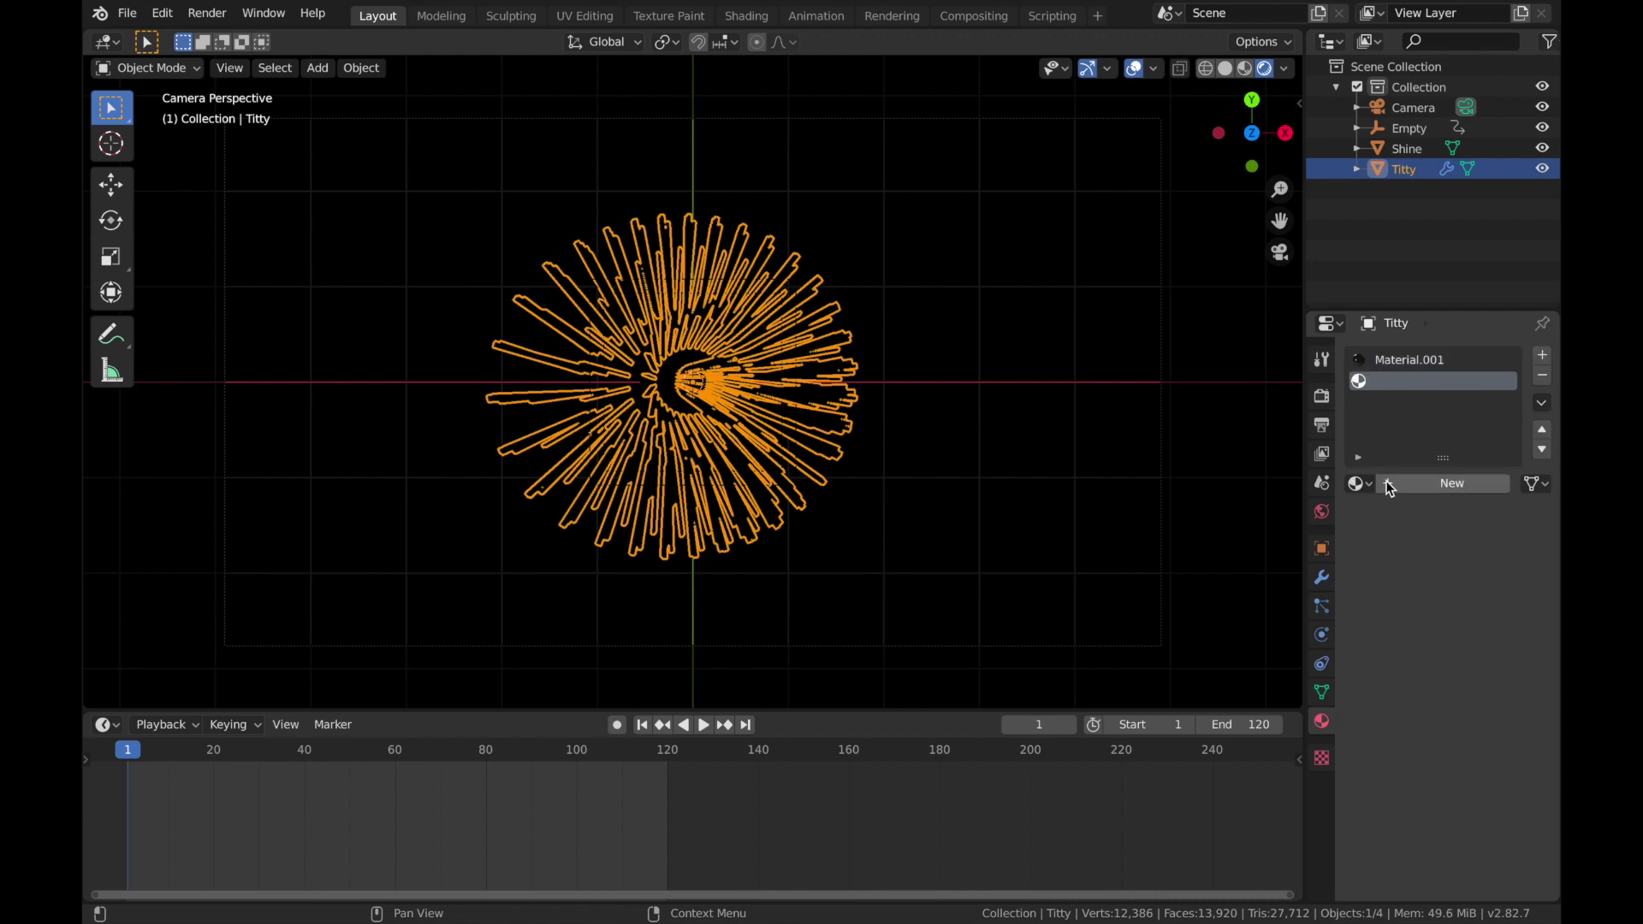
pyautogui.click(1420, 484)
pyautogui.click(1472, 608)
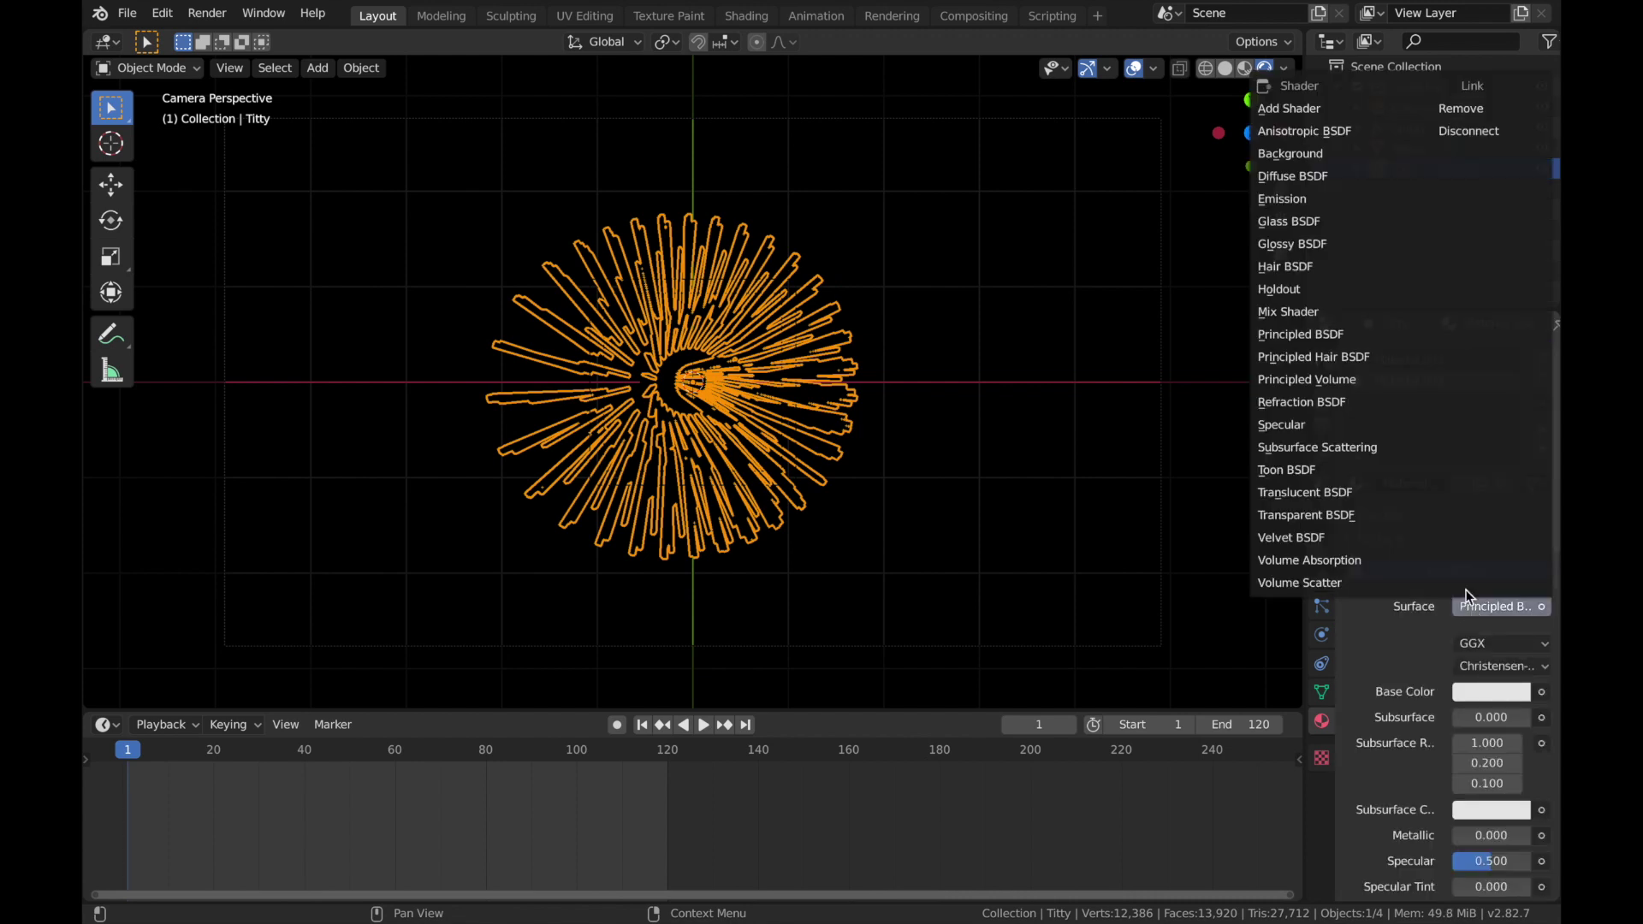
pyautogui.click(1328, 202)
pyautogui.click(1491, 643)
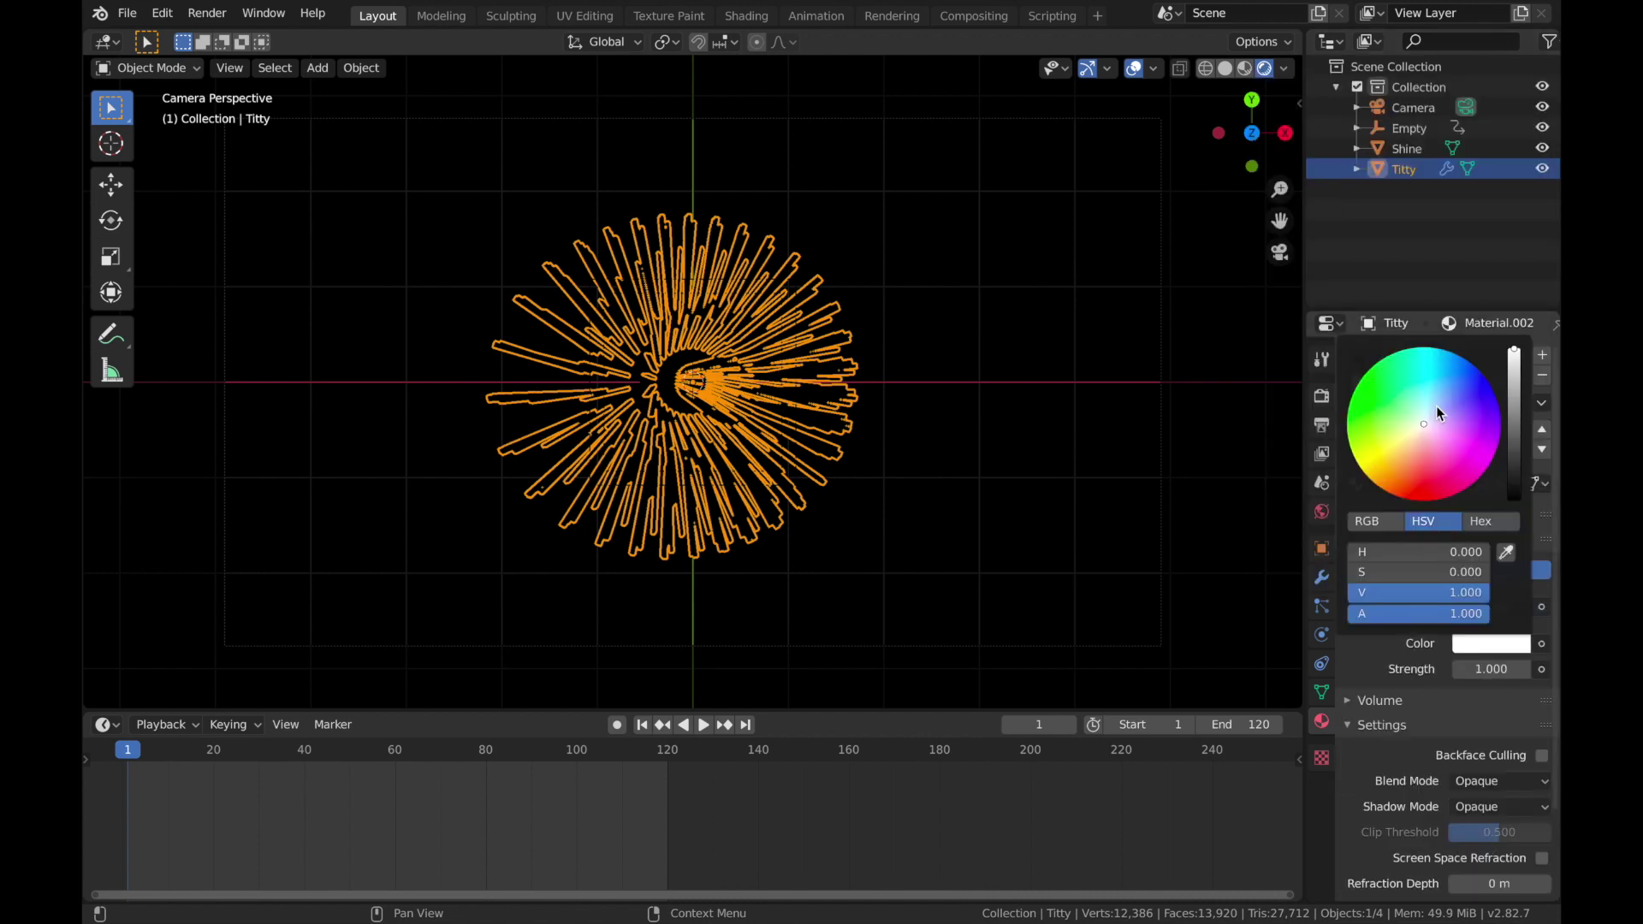
pyautogui.moveTo(1425, 419); pyautogui.dragTo(1453, 370)
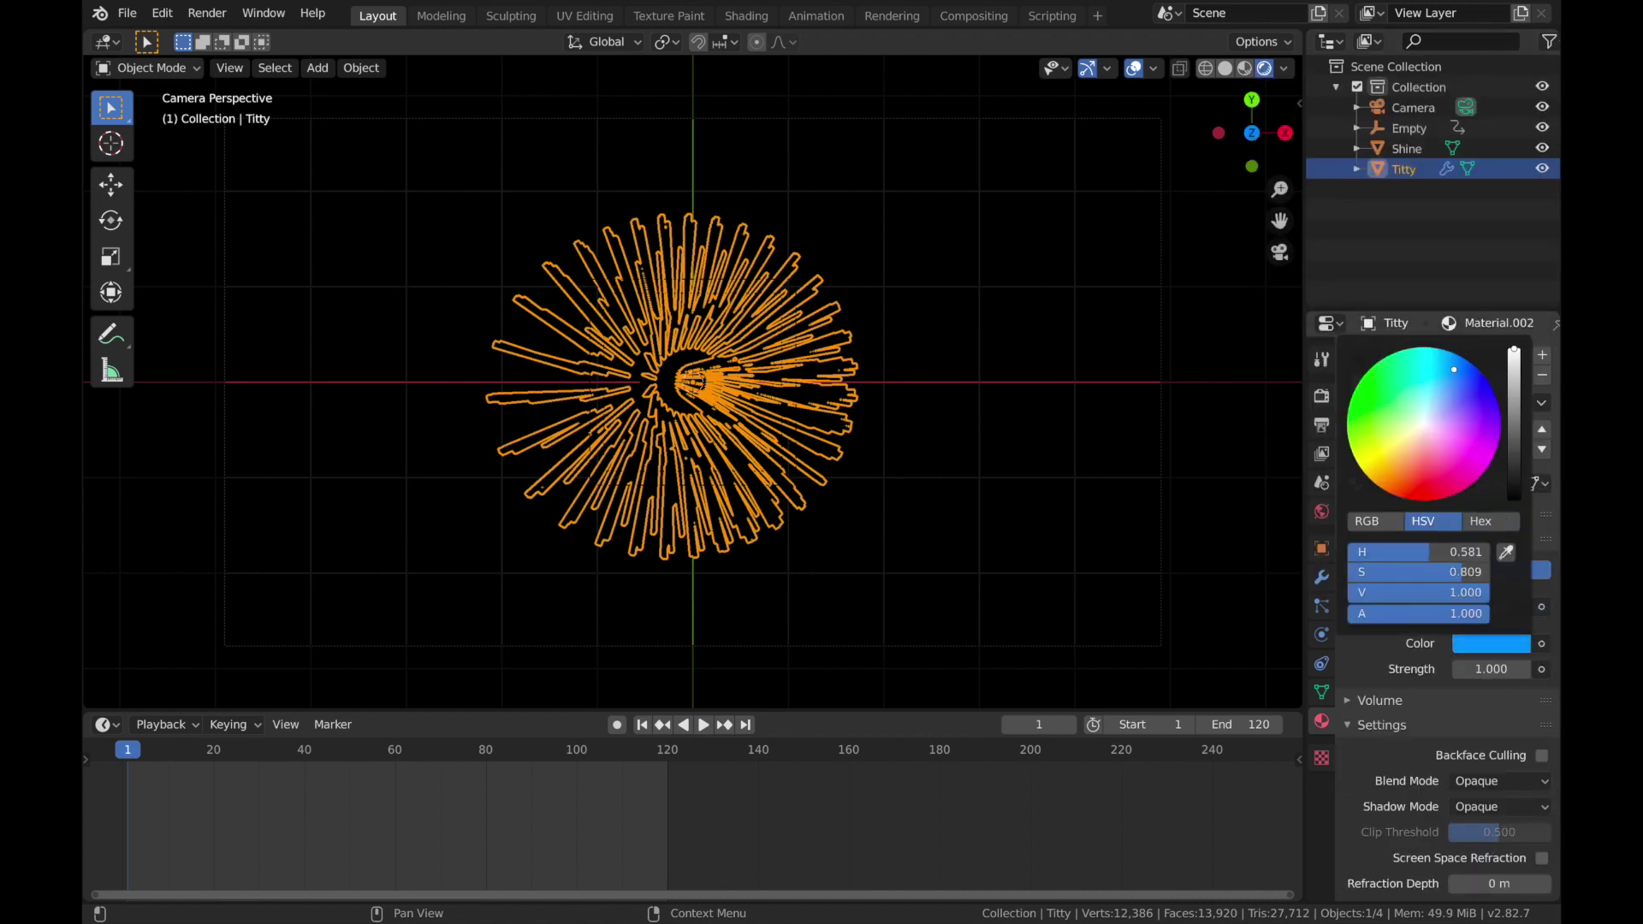
pyautogui.click(1486, 669)
pyautogui.write('8')
pyautogui.press('Return')
pyautogui.click(953, 368)
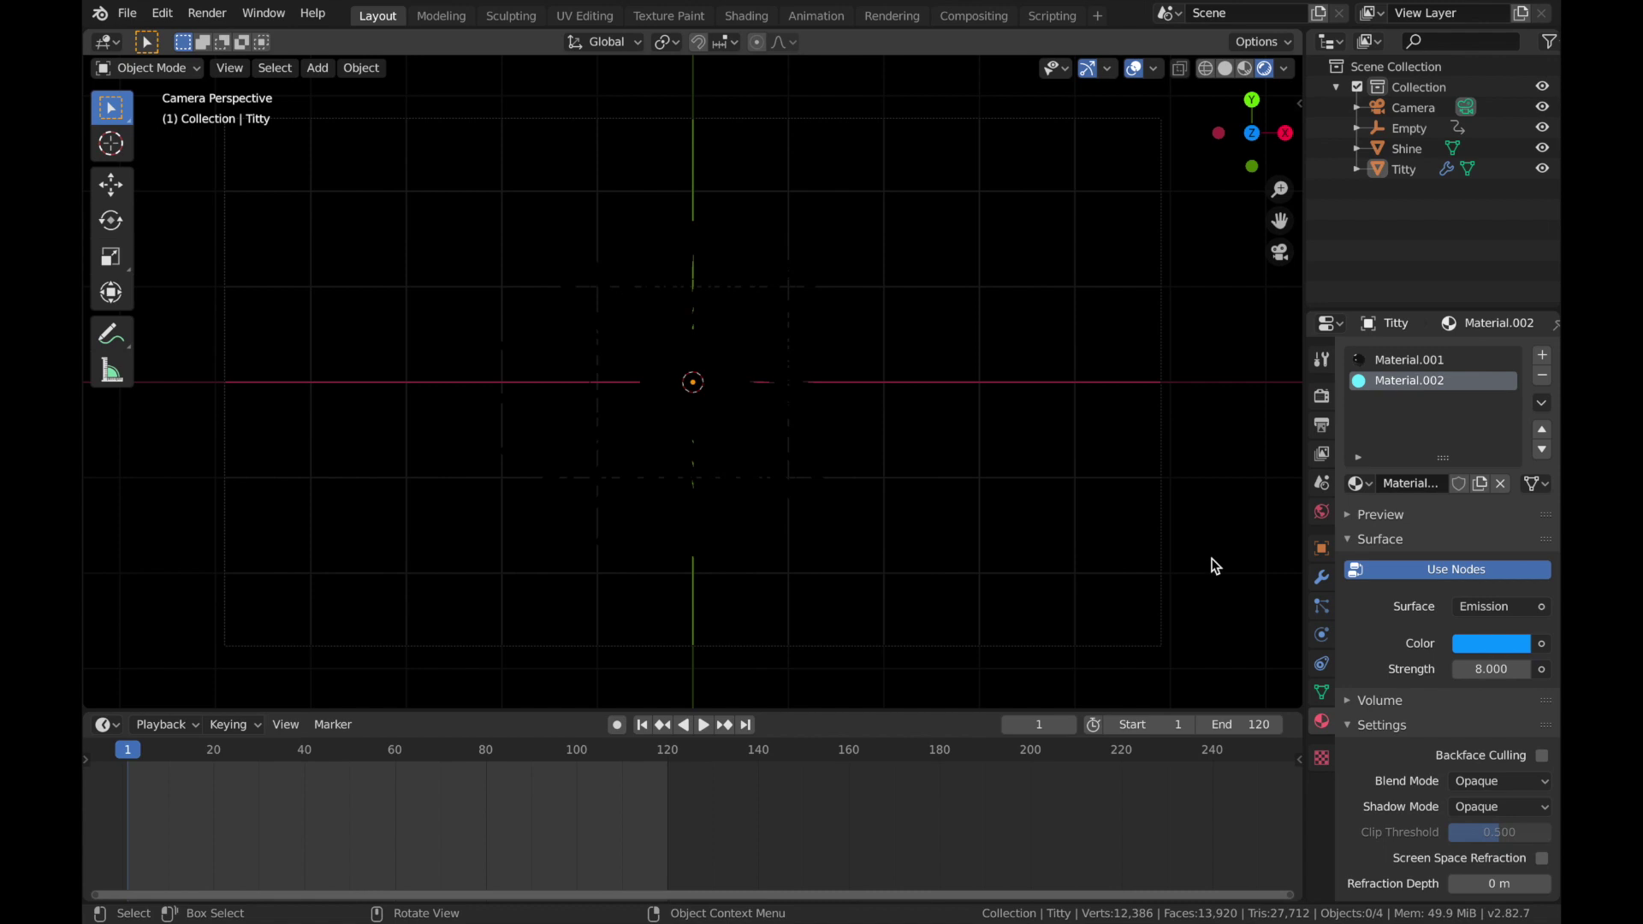
pyautogui.click(1402, 169)
# Step: Set the Wireframe modifier's material offset to 1 so the spikes use the blue emission
pyautogui.click(1322, 578)
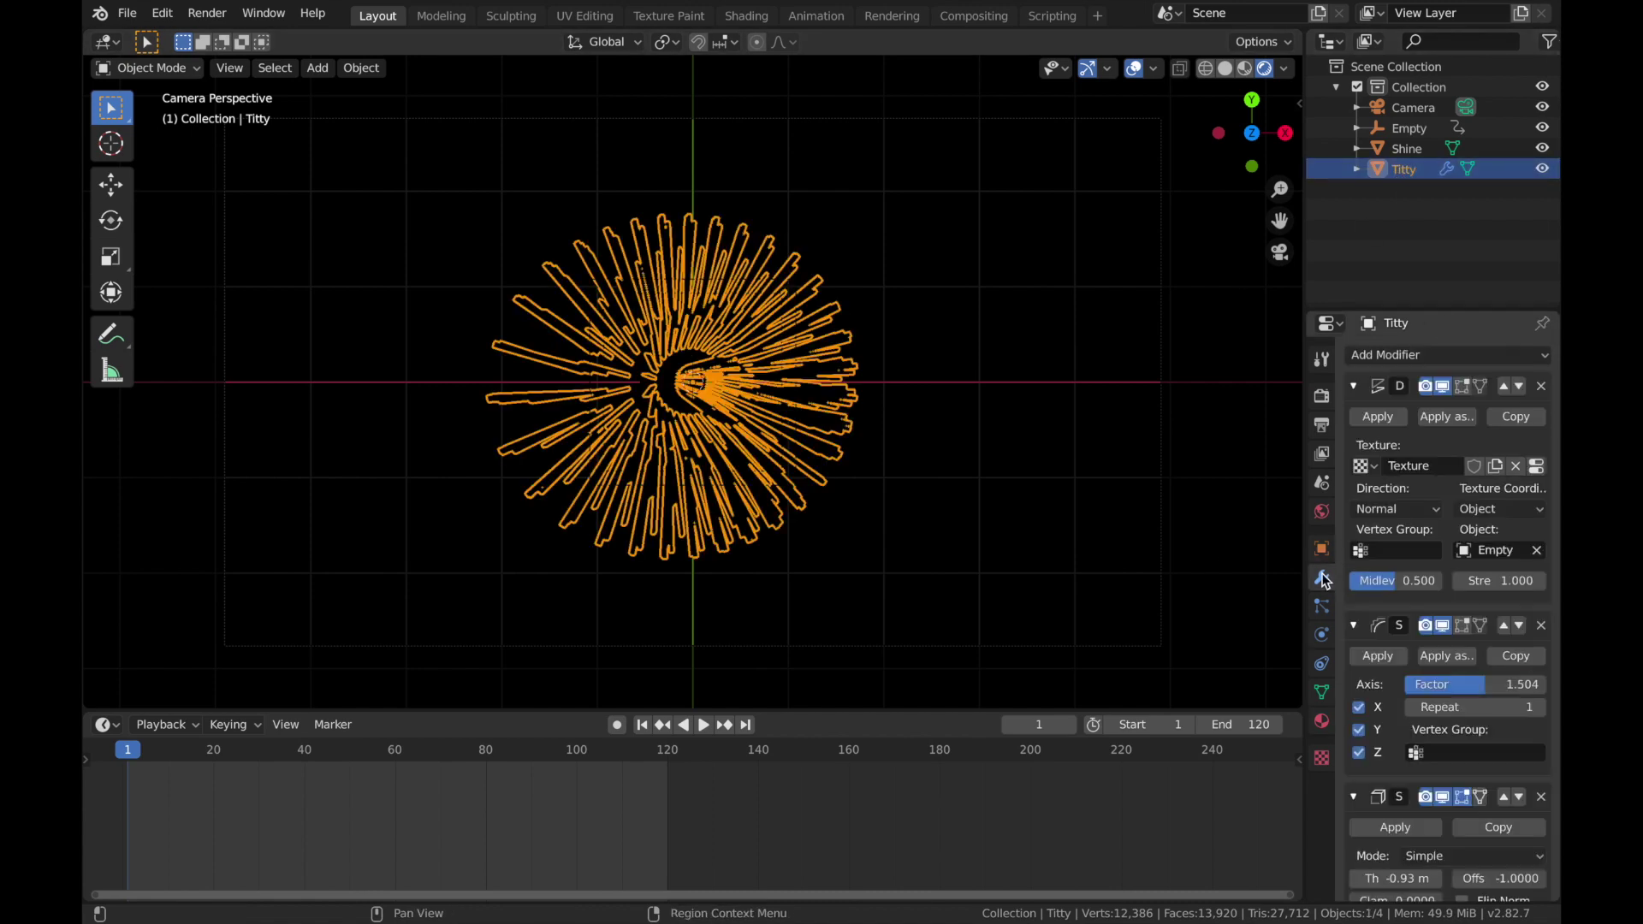
pyautogui.scroll(-10, 1495, 541)
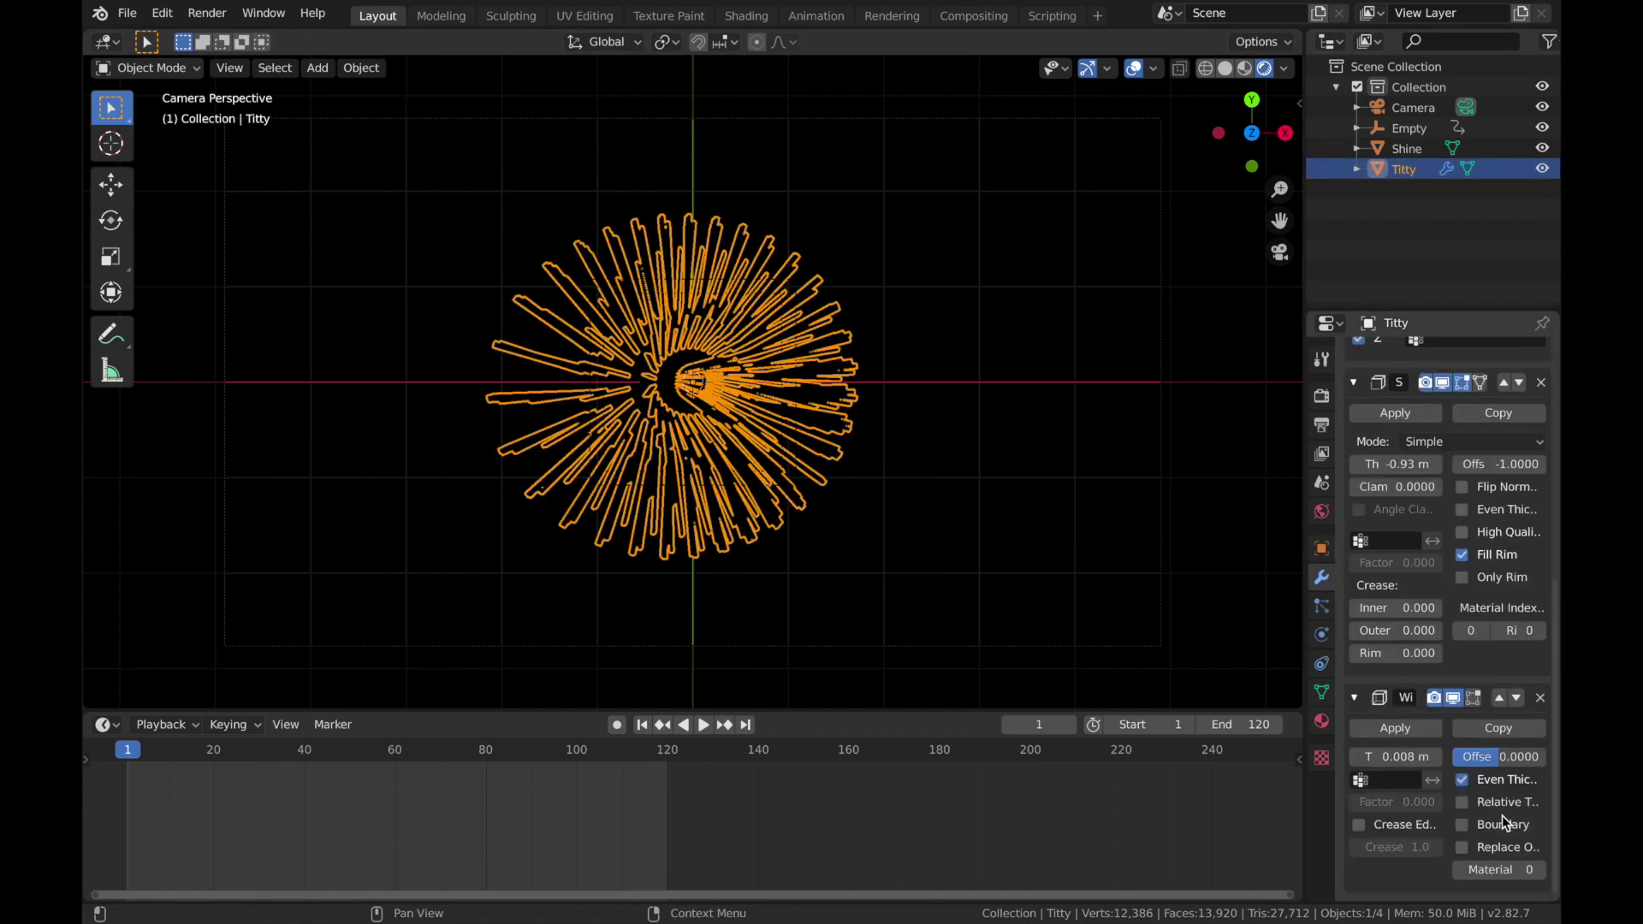
pyautogui.click(1541, 870)
pyautogui.click(1013, 505)
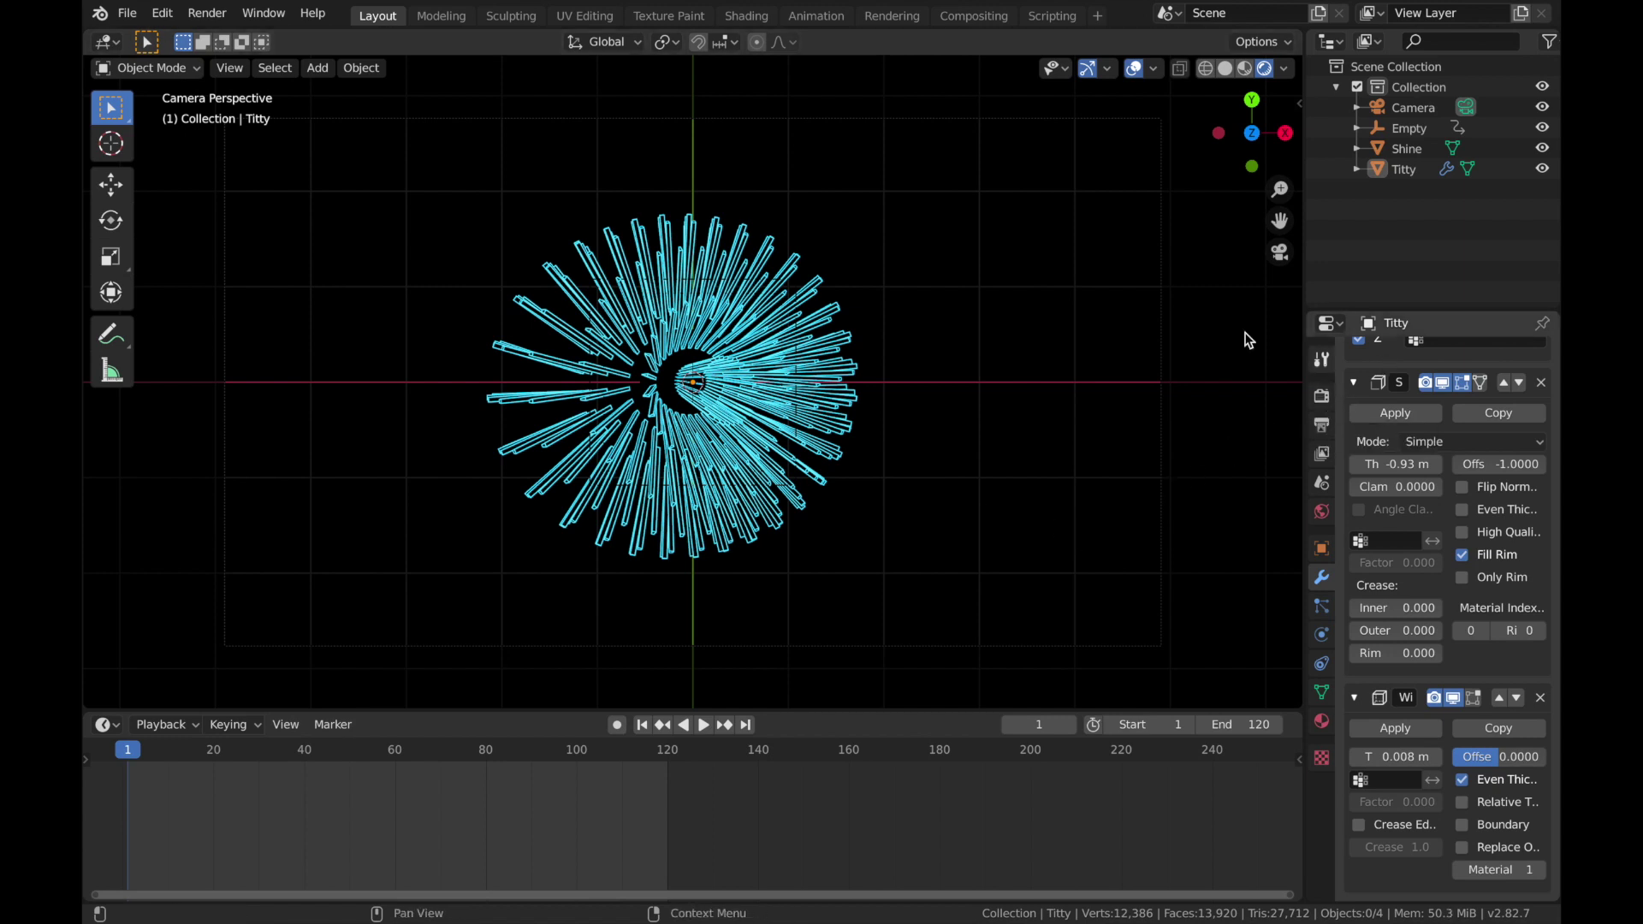
# Step: Enable ambient occlusion, bloom, screen space reflections and motion blur, lowering bloom intensity
pyautogui.click(1323, 398)
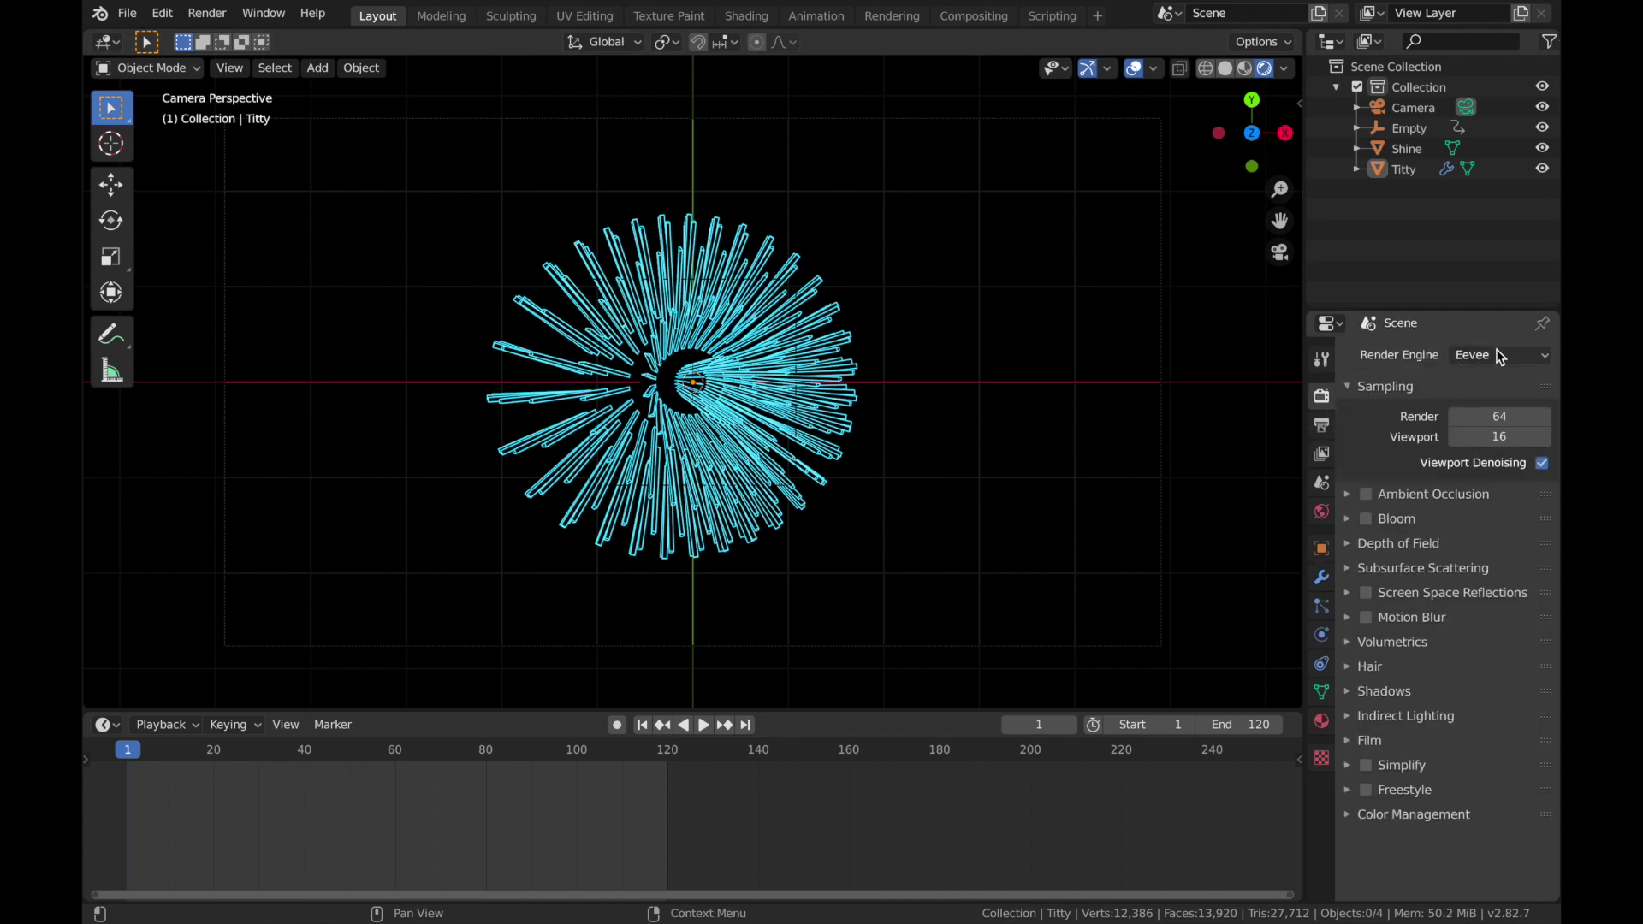
pyautogui.click(1367, 495)
pyautogui.click(1366, 518)
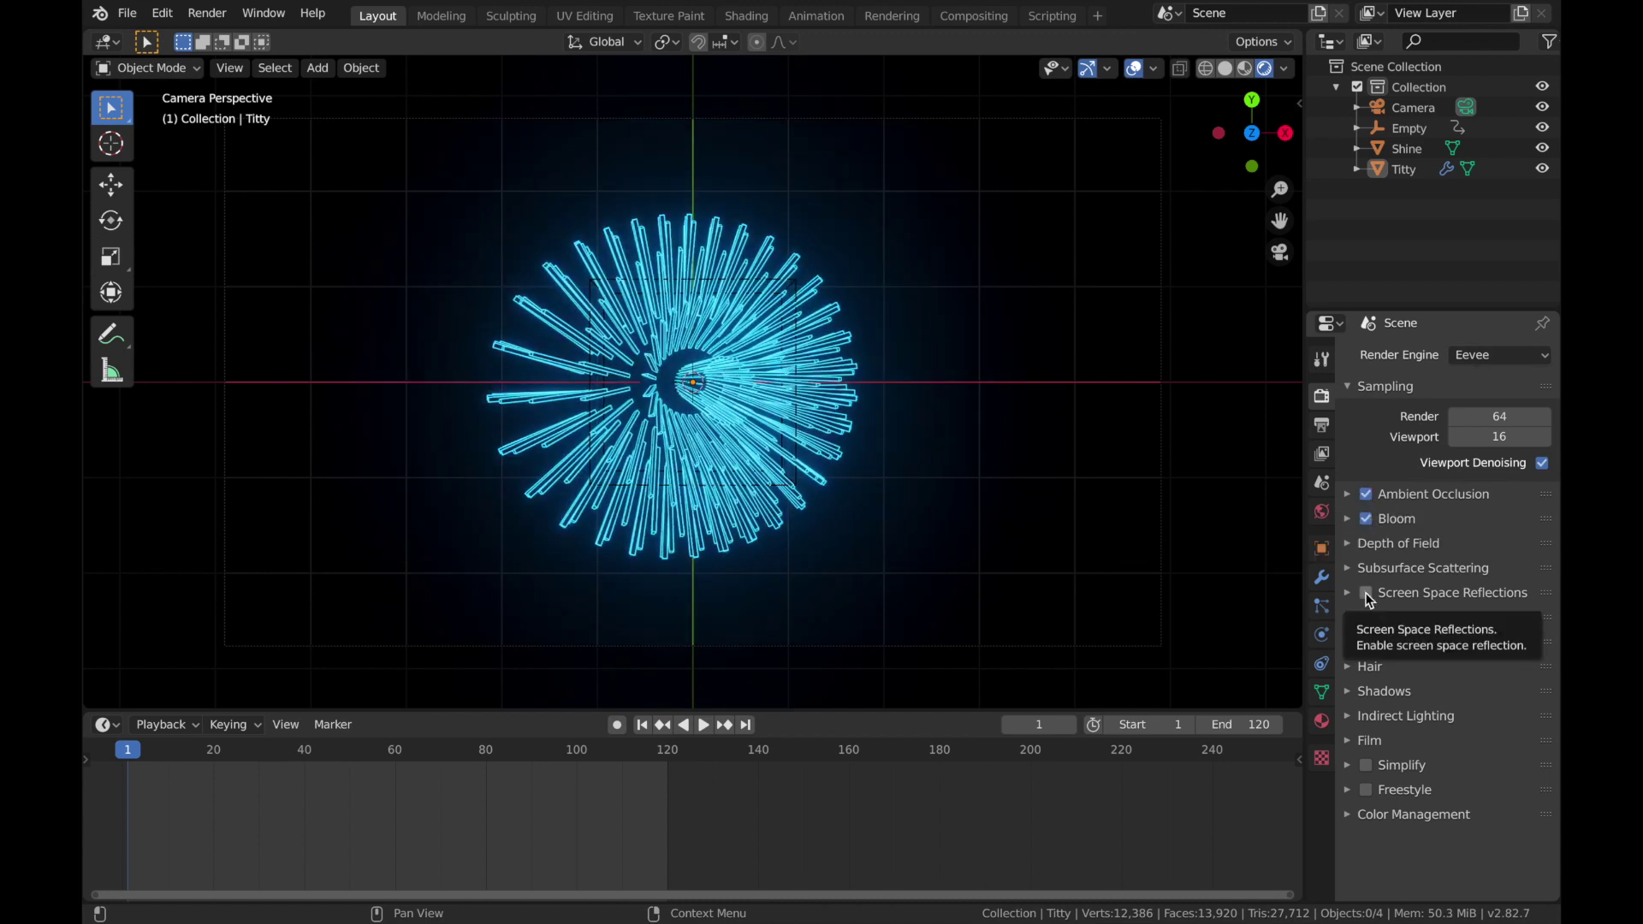
pyautogui.click(1367, 594)
pyautogui.click(1367, 618)
pyautogui.click(1403, 519)
pyautogui.moveTo(1484, 639); pyautogui.dragTo(1467, 639)
# Step: Set Color Management Look to Very High Contrast and Gamma to 0.9
pyautogui.scroll(-3, 1349, 890)
pyautogui.click(1349, 890)
pyautogui.scroll(-5, 1436, 764)
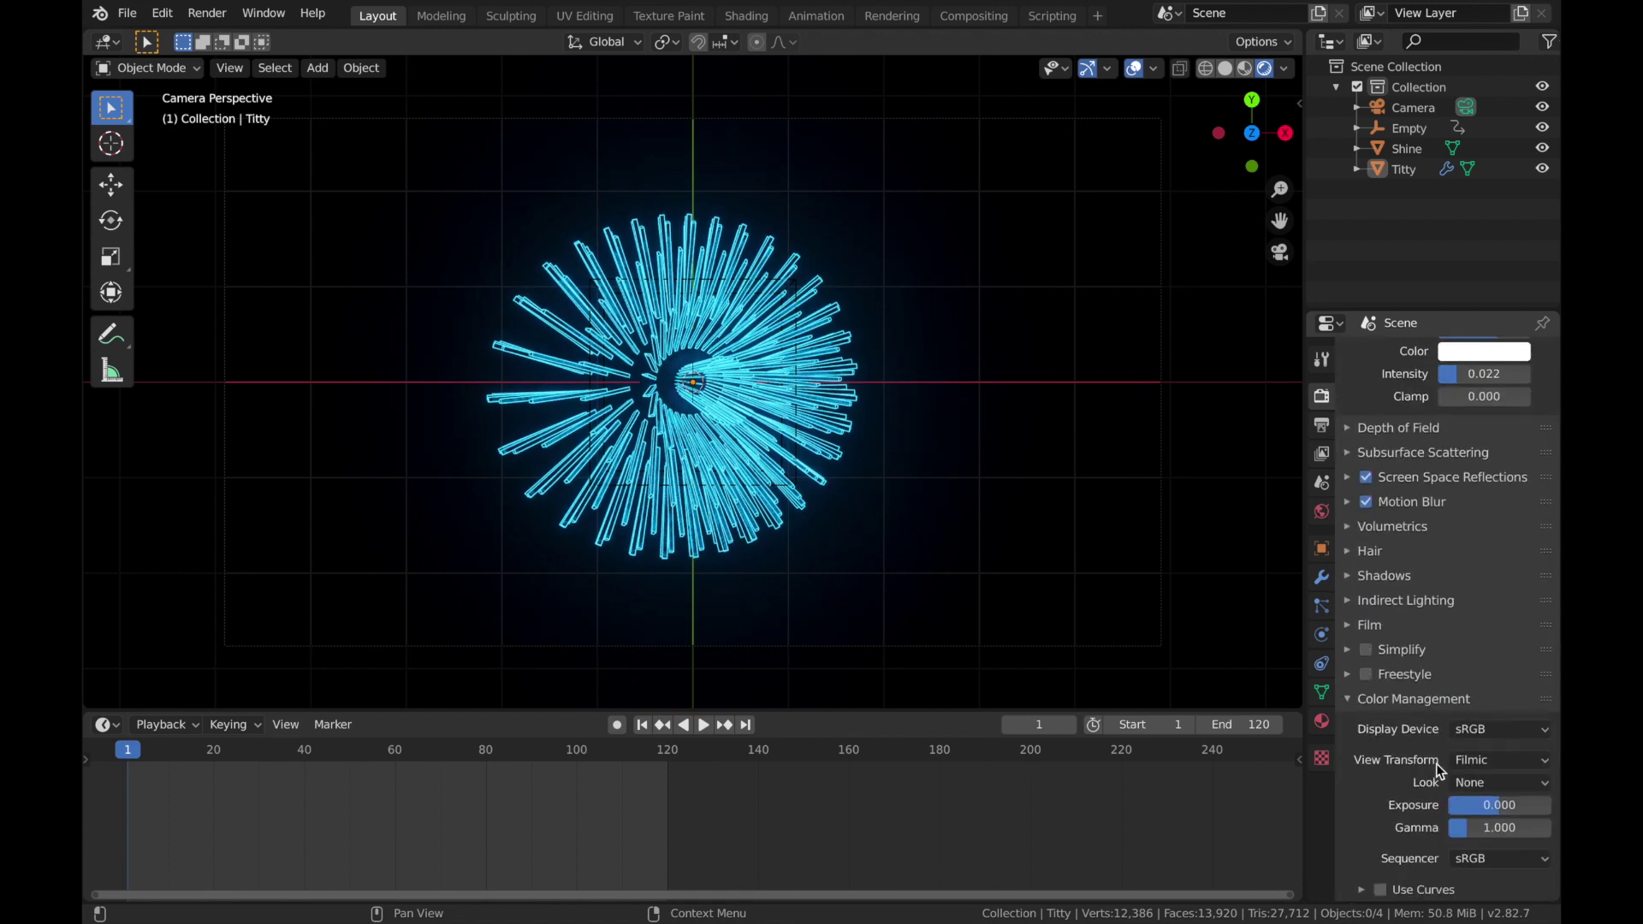
pyautogui.click(1459, 782)
pyautogui.click(1439, 734)
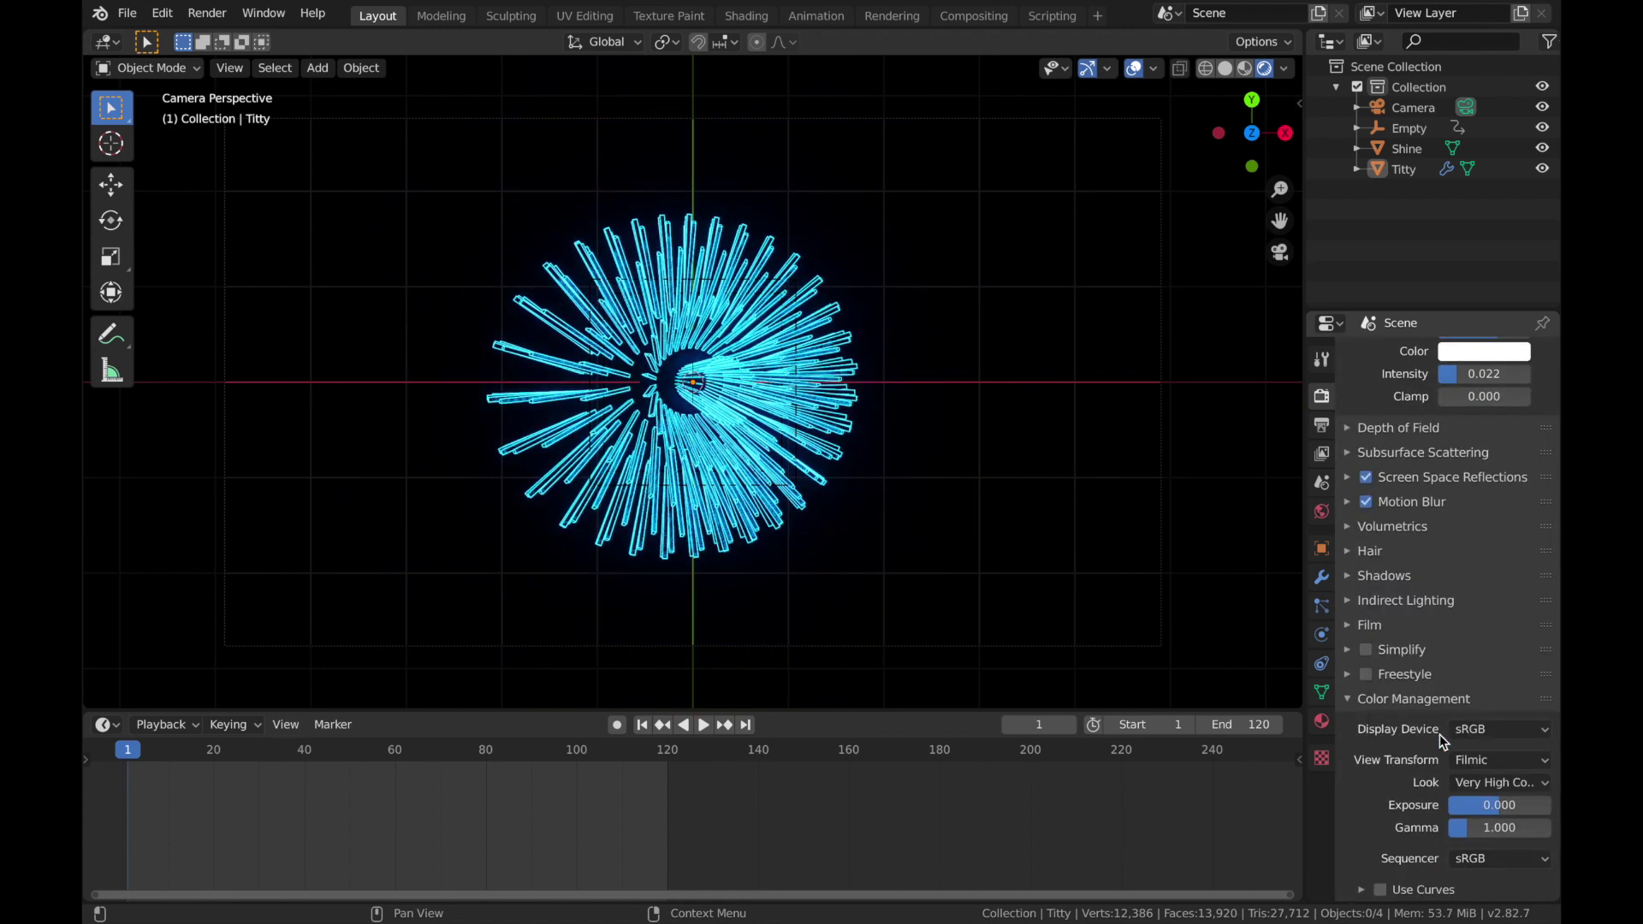
pyautogui.click(1475, 828)
pyautogui.press('BackSpace')
pyautogui.write('.9')
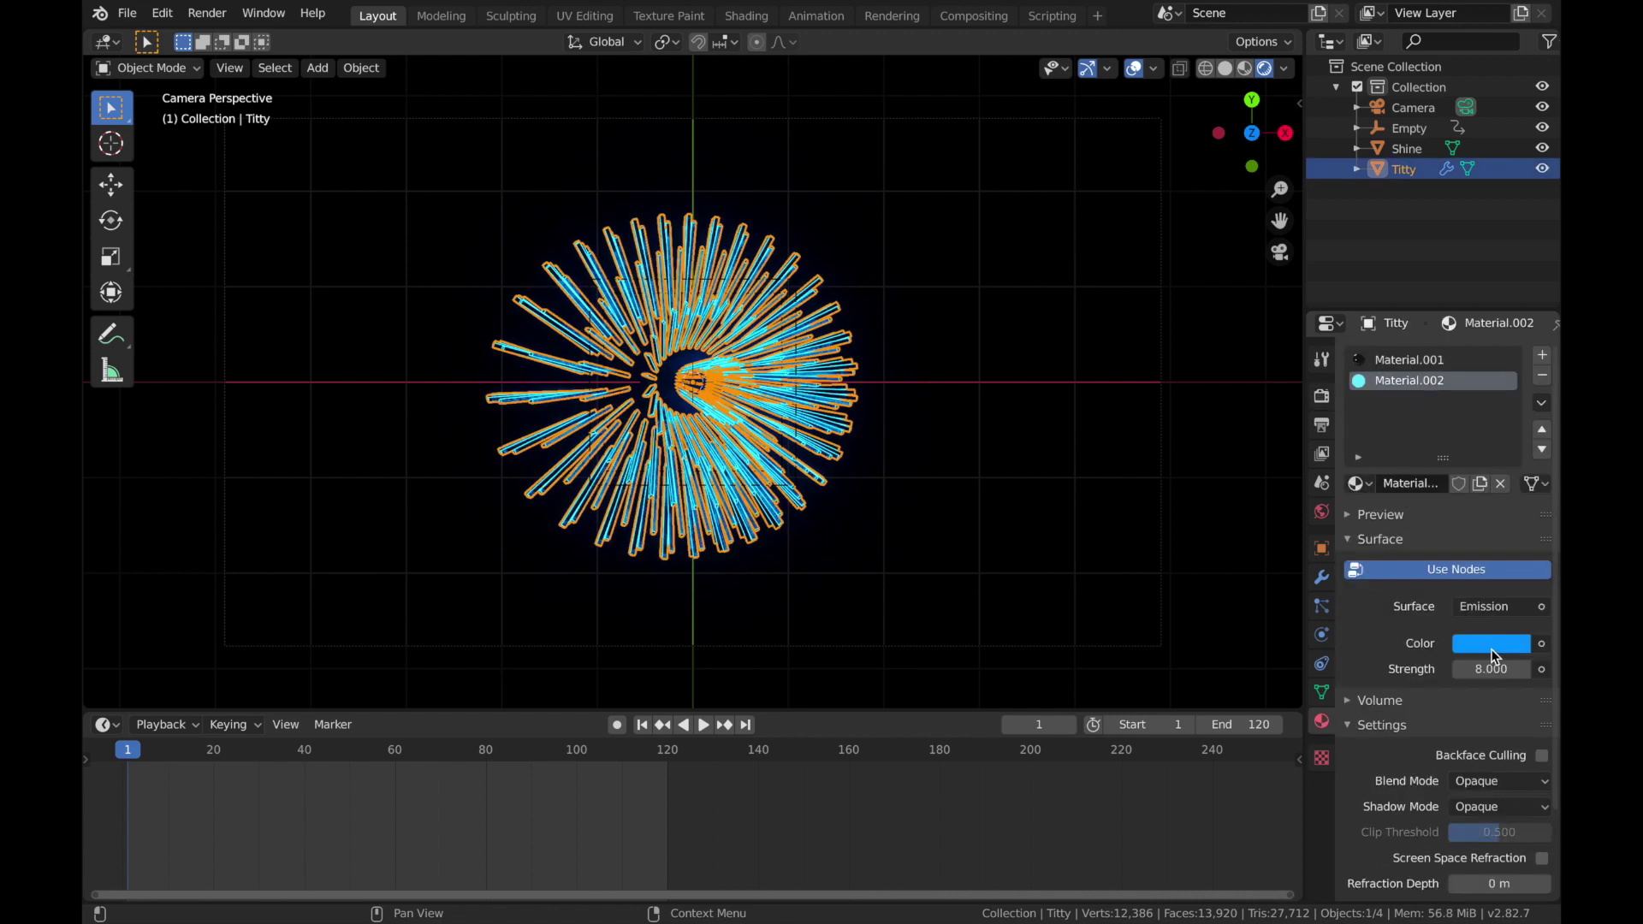
# Step: Shift the spikes' emission colour to violet, hide viewport overlays, and select Shine
pyautogui.click(1491, 643)
pyautogui.moveTo(1463, 397); pyautogui.dragTo(1477, 396)
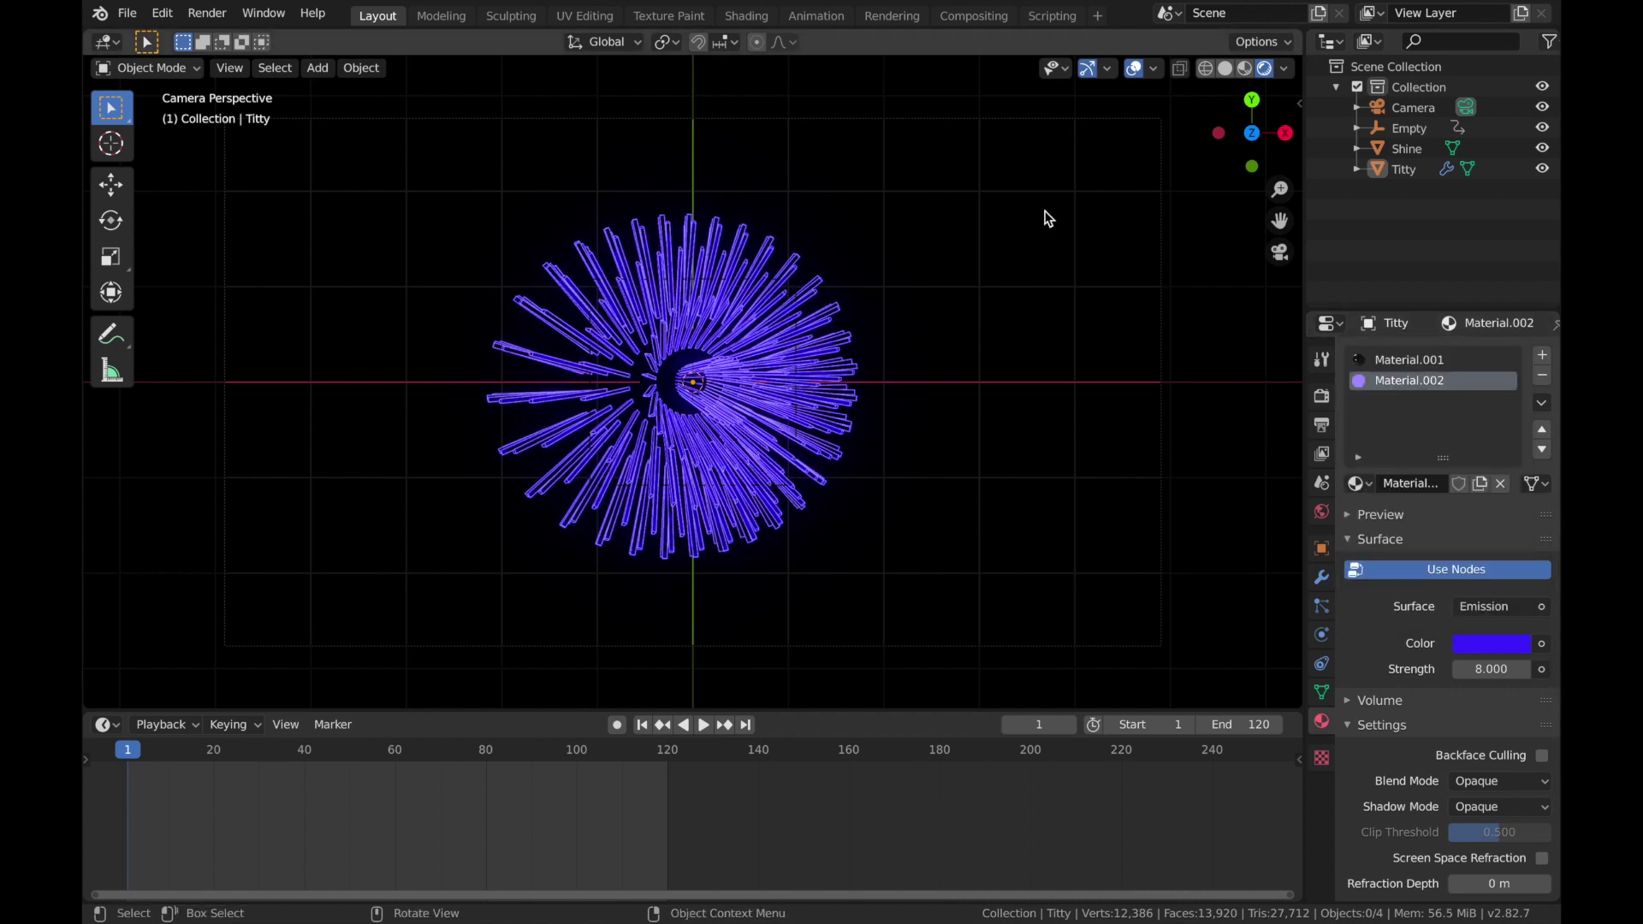
pyautogui.click(1134, 75)
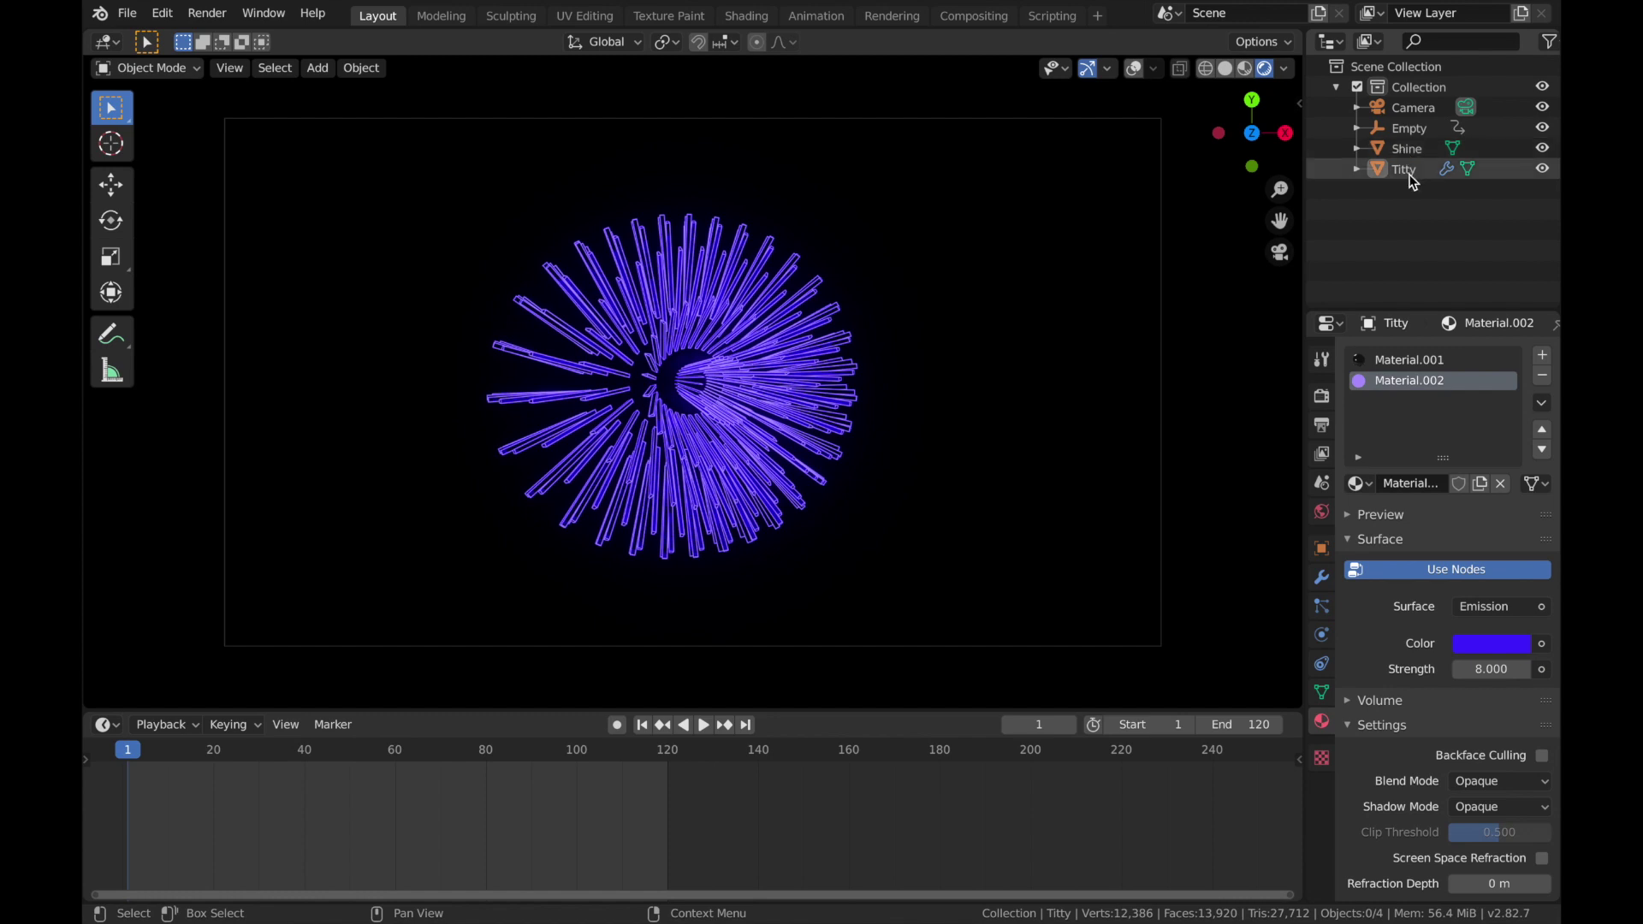
pyautogui.click(1415, 152)
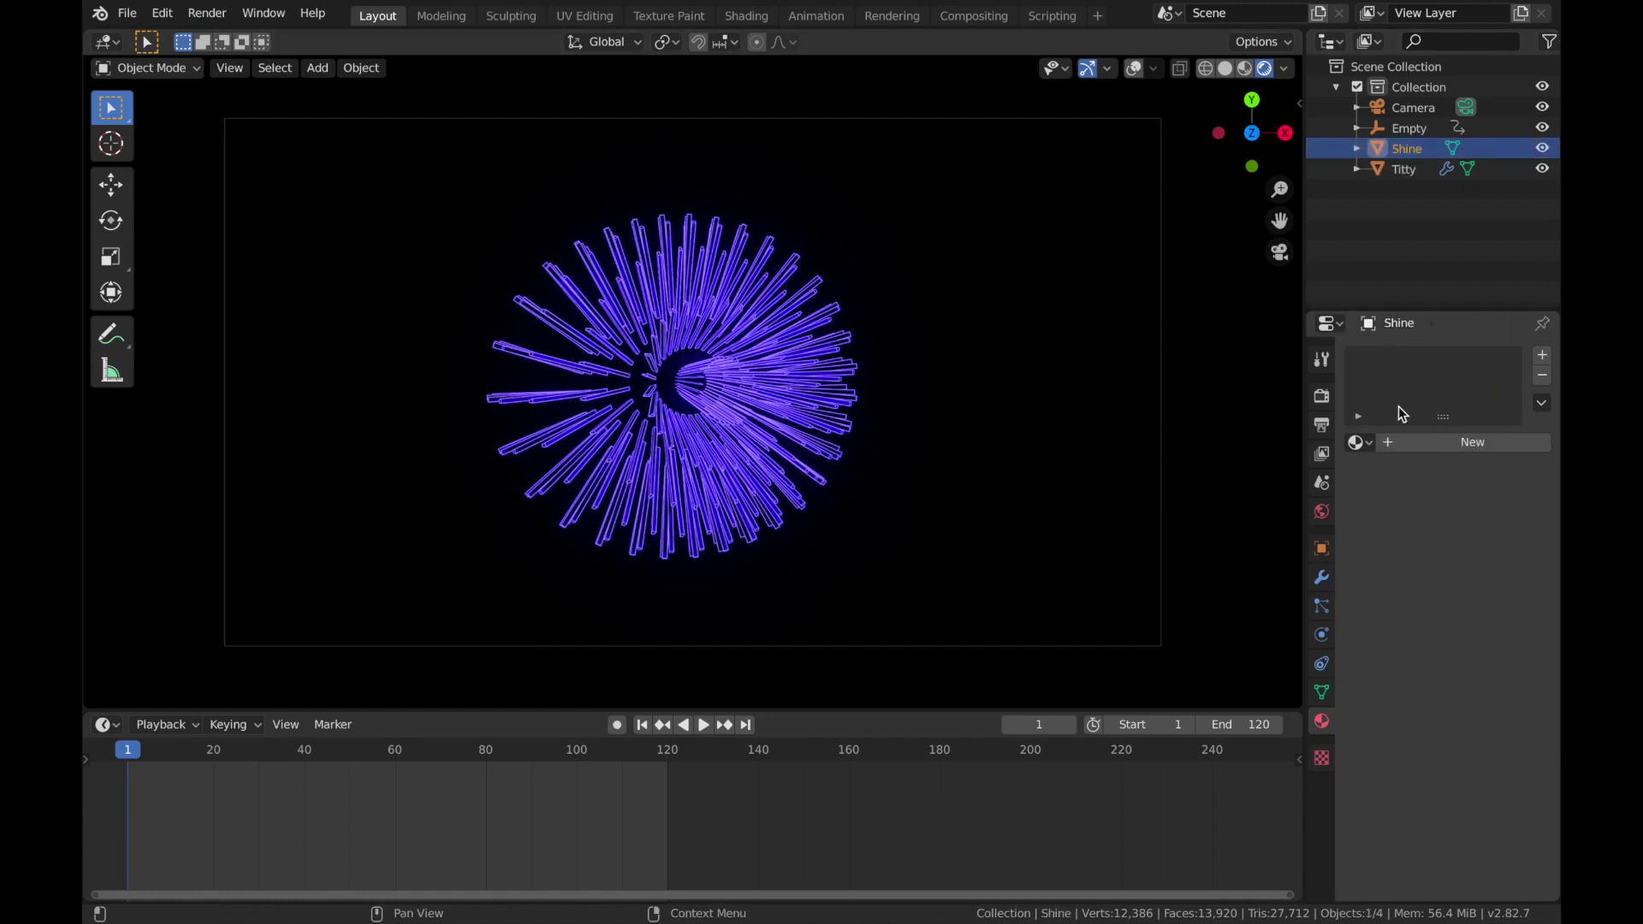
# Step: Create Material.004 on Shine and split the 3D view into two side-by-side areas
pyautogui.click(1388, 440)
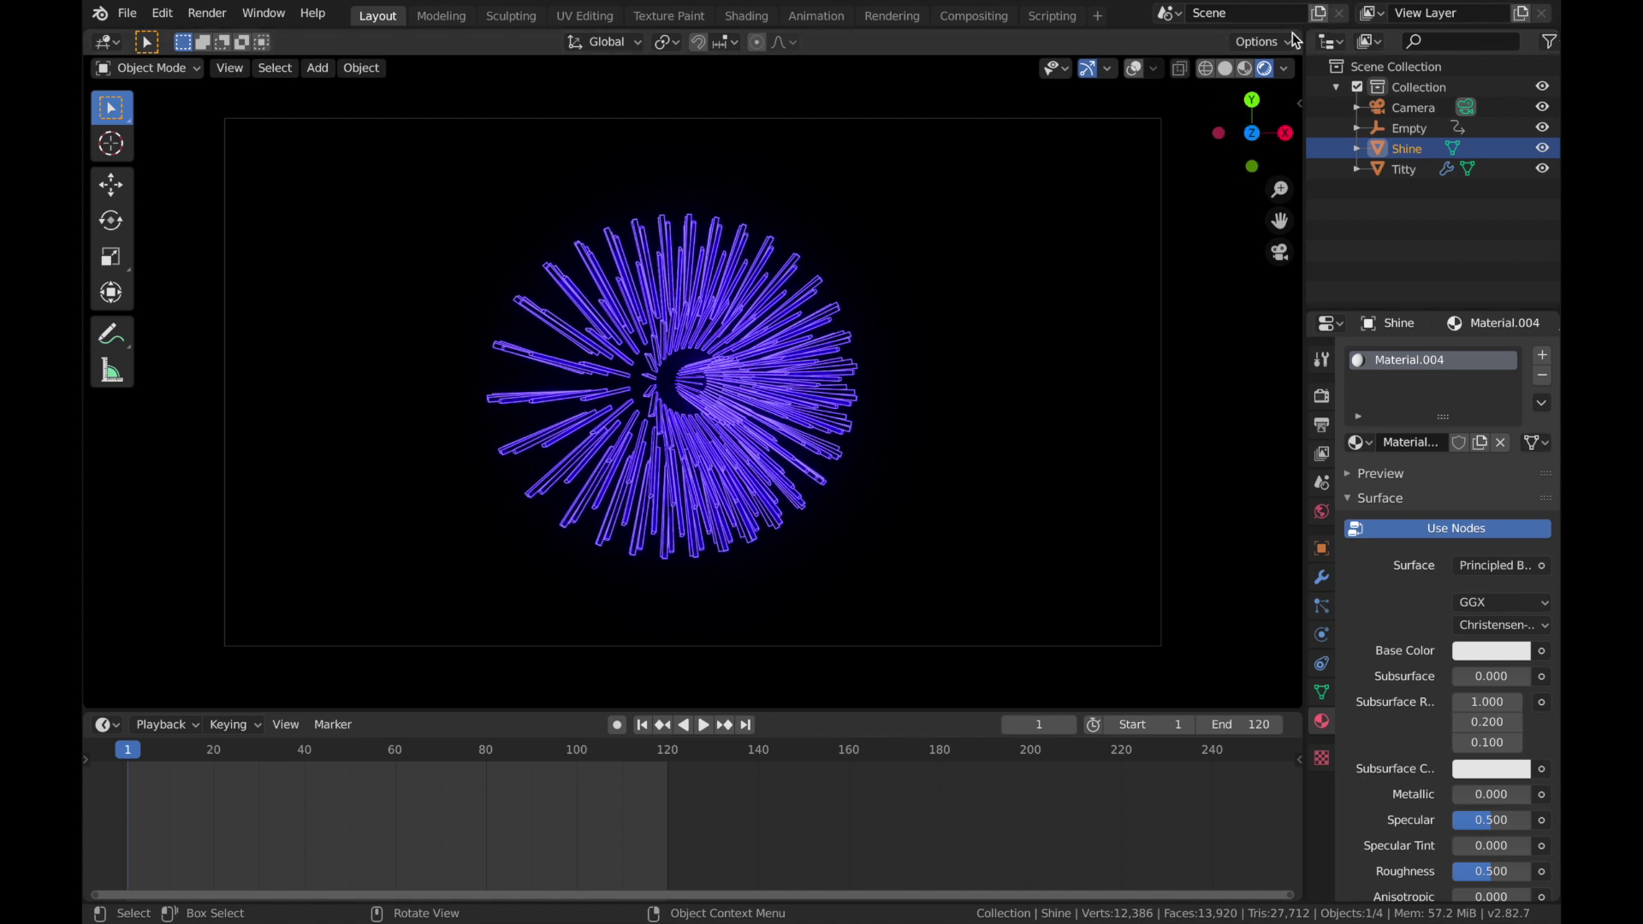
pyautogui.moveTo(1300, 32); pyautogui.dragTo(770, 208)
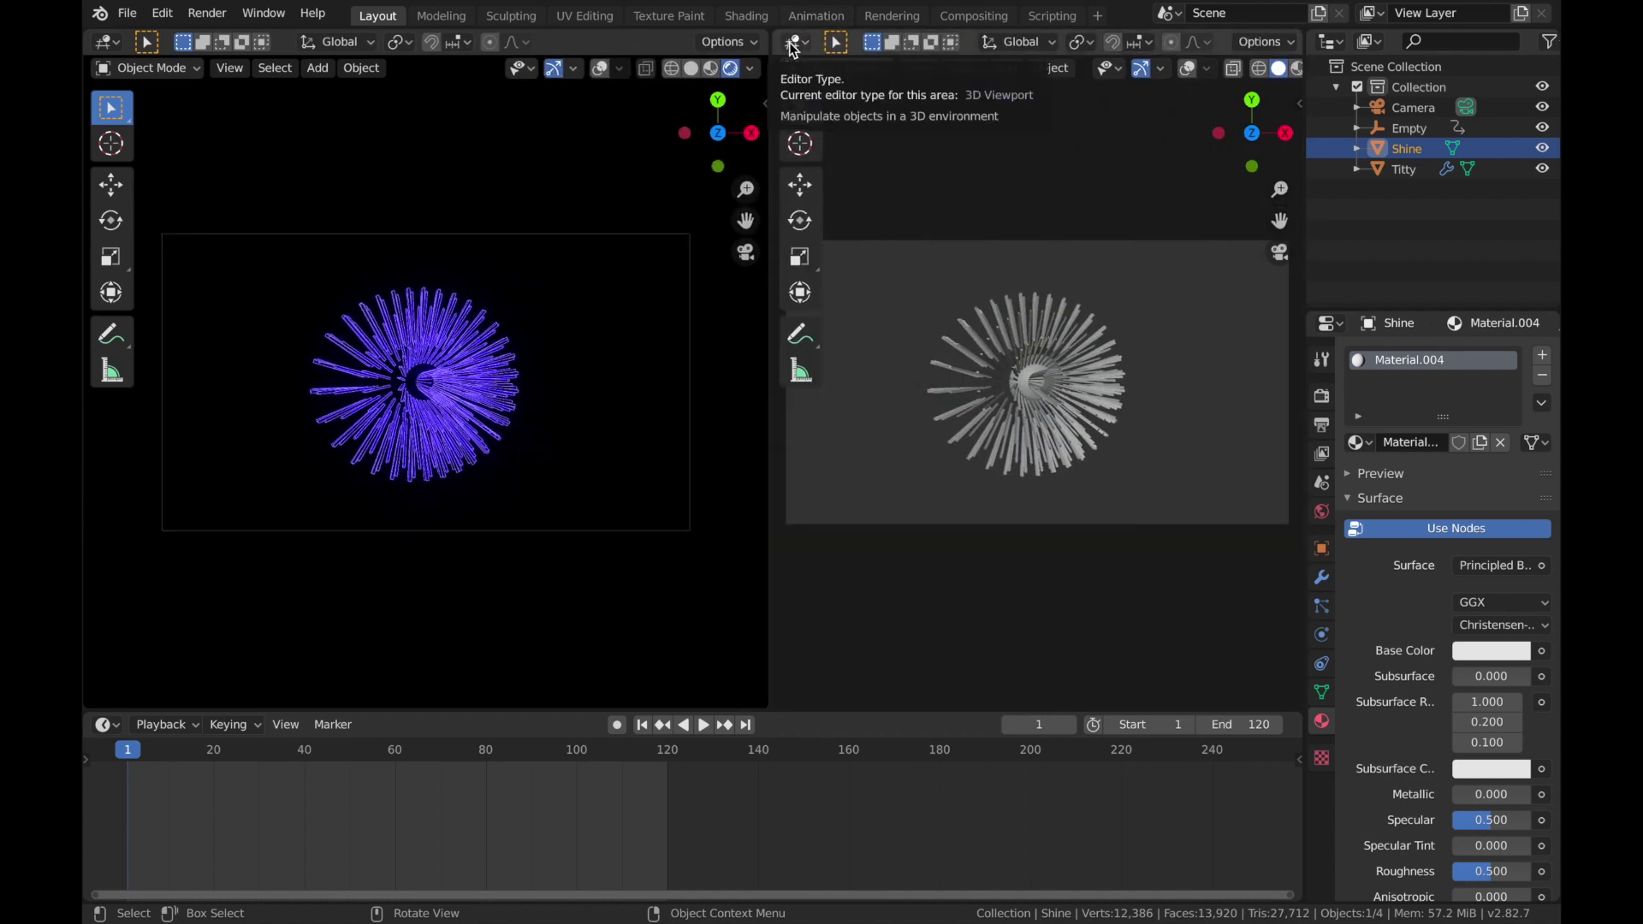
# Step: Turn the right-hand area into a Shader Editor with its sidebar collapsed
pyautogui.click(791, 43)
pyautogui.click(845, 185)
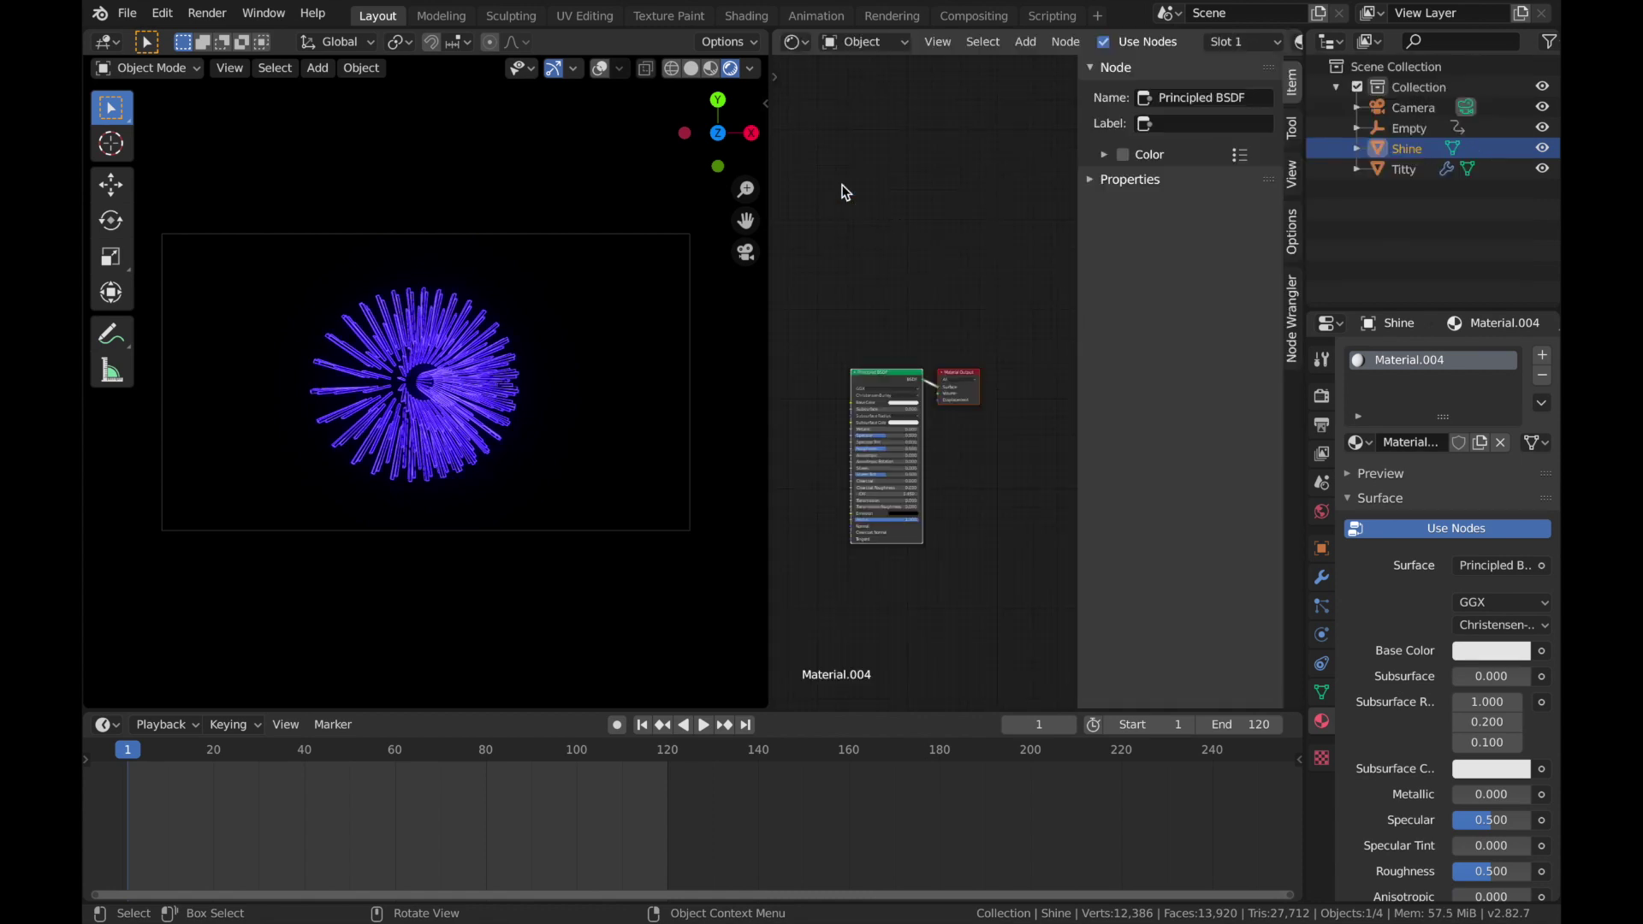
pyautogui.moveTo(1075, 286); pyautogui.dragTo(1279, 271)
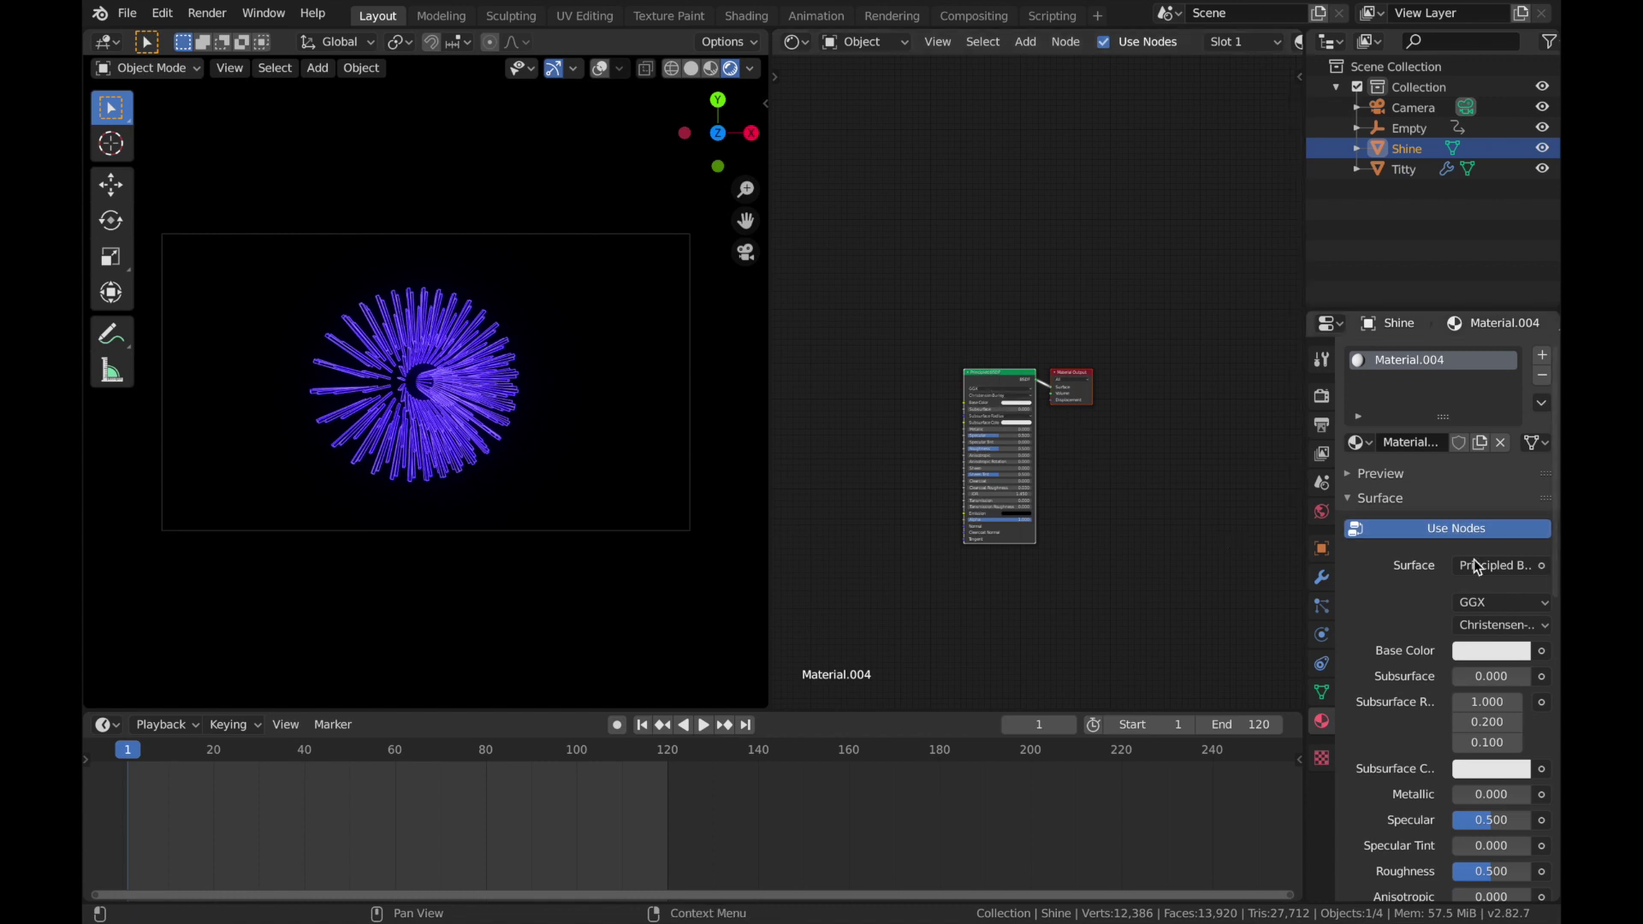
pyautogui.scroll(-6, 1470, 563)
pyautogui.scroll(4, 1471, 563)
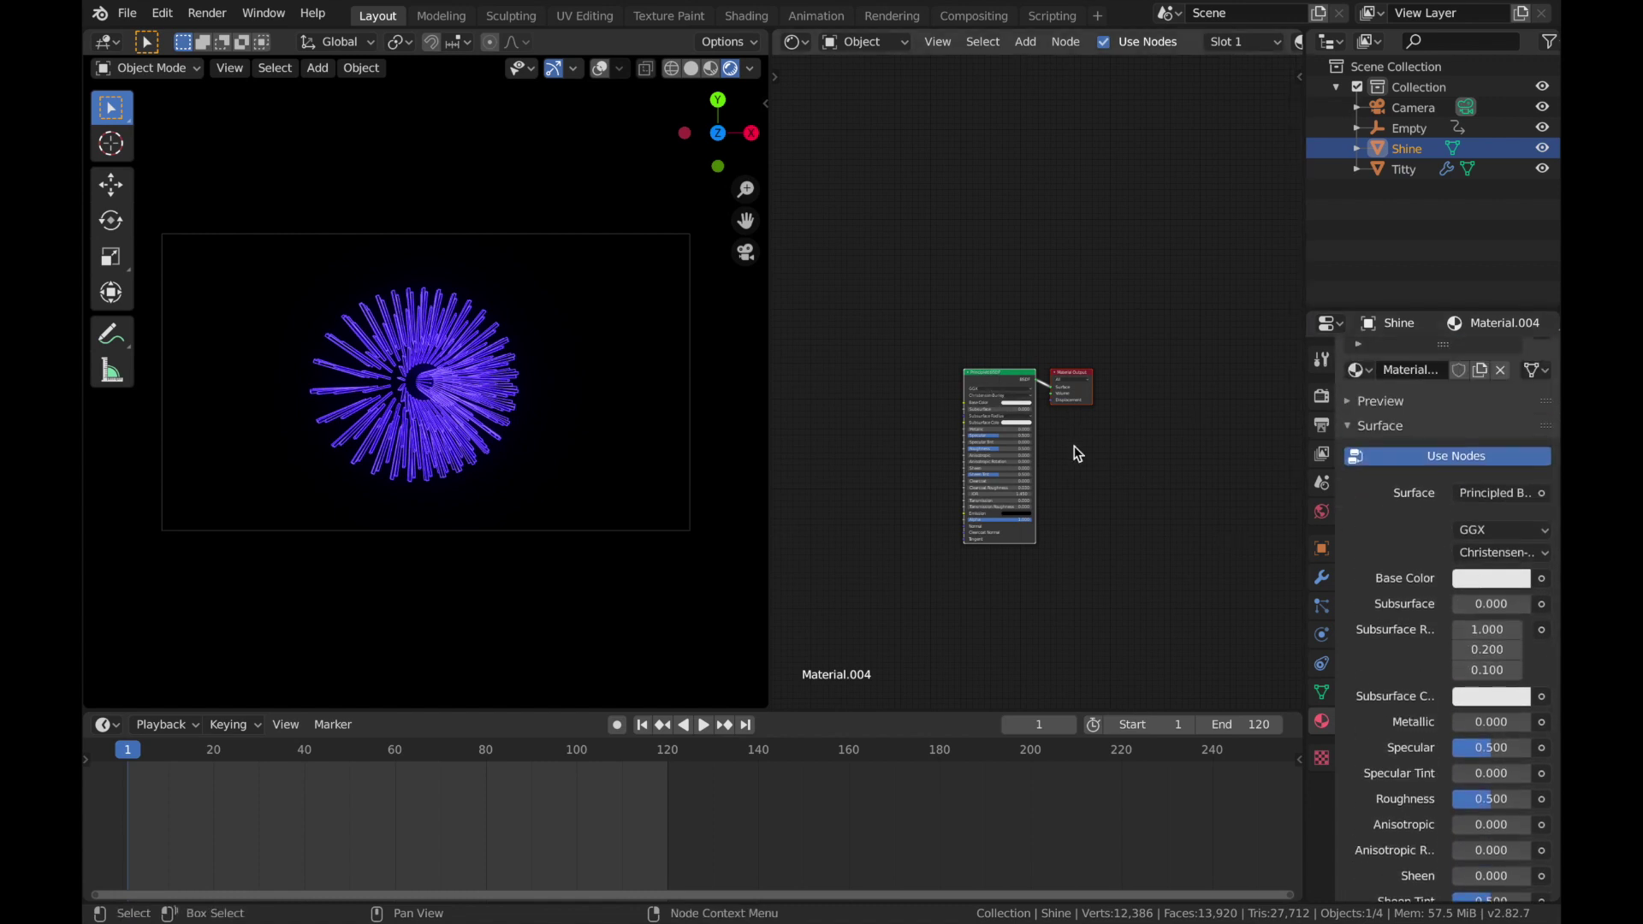
pyautogui.keyDown('shift'); pyautogui.scroll(-4, 1007, 608); pyautogui.keyUp('shift')
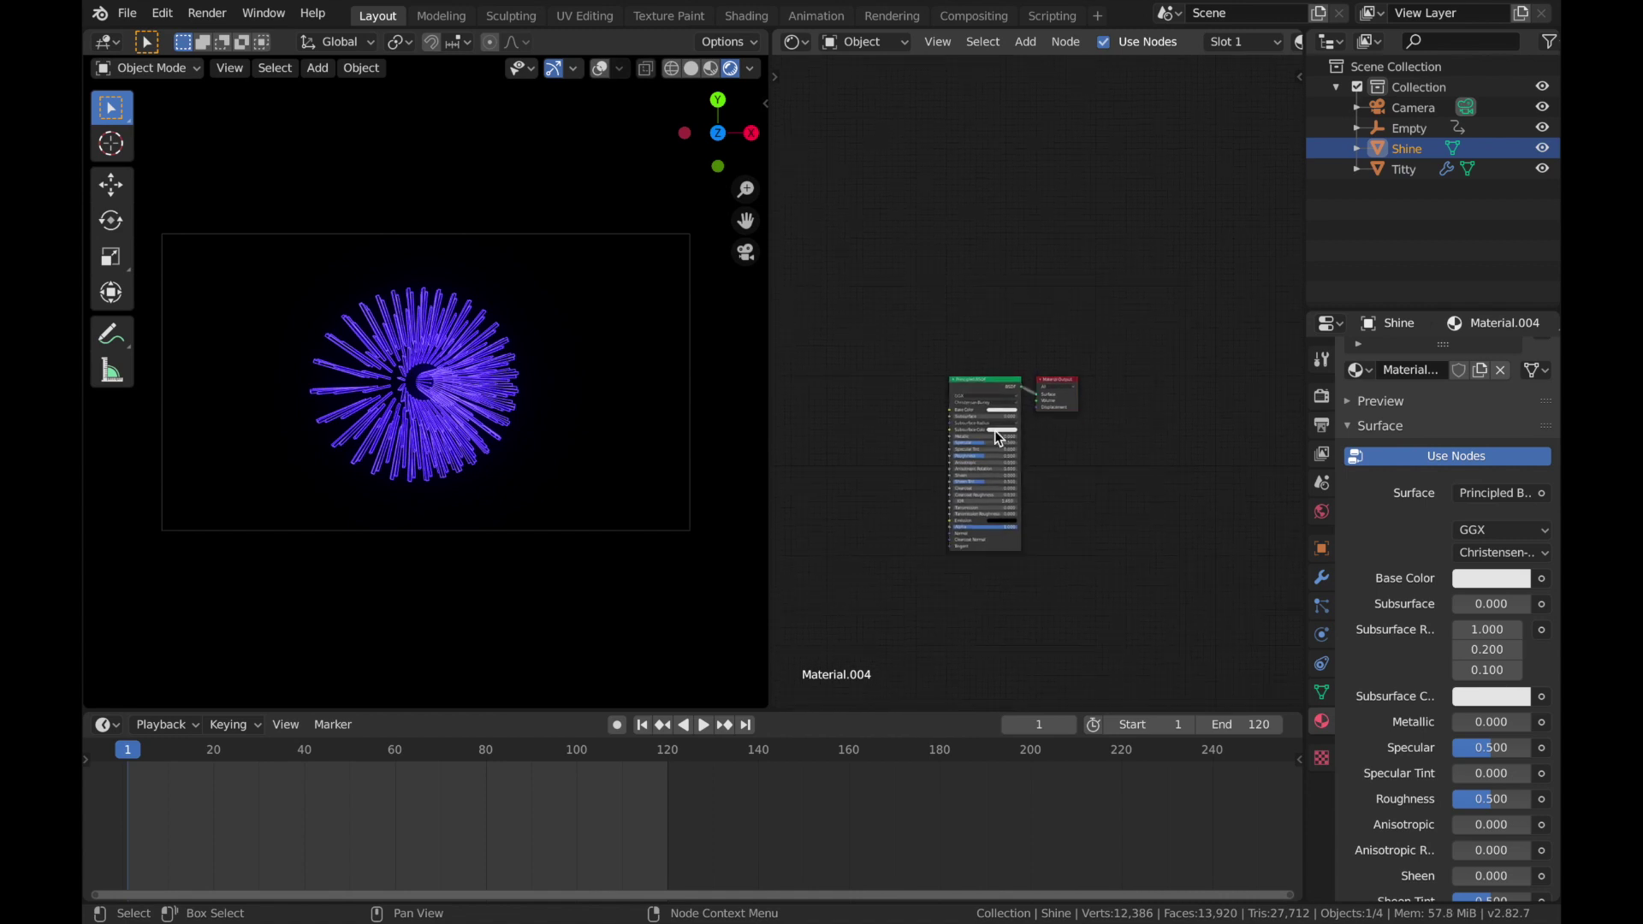
# Step: Set the Principled BSDF Base Color to black, then delete the Principled BSDF node
pyautogui.click(994, 430)
pyautogui.click(992, 409)
pyautogui.moveTo(1039, 331)
pyautogui.mouseDown()
pyautogui.moveTo(1038, 367)
pyautogui.moveTo(1038, 325)
pyautogui.mouseUp()
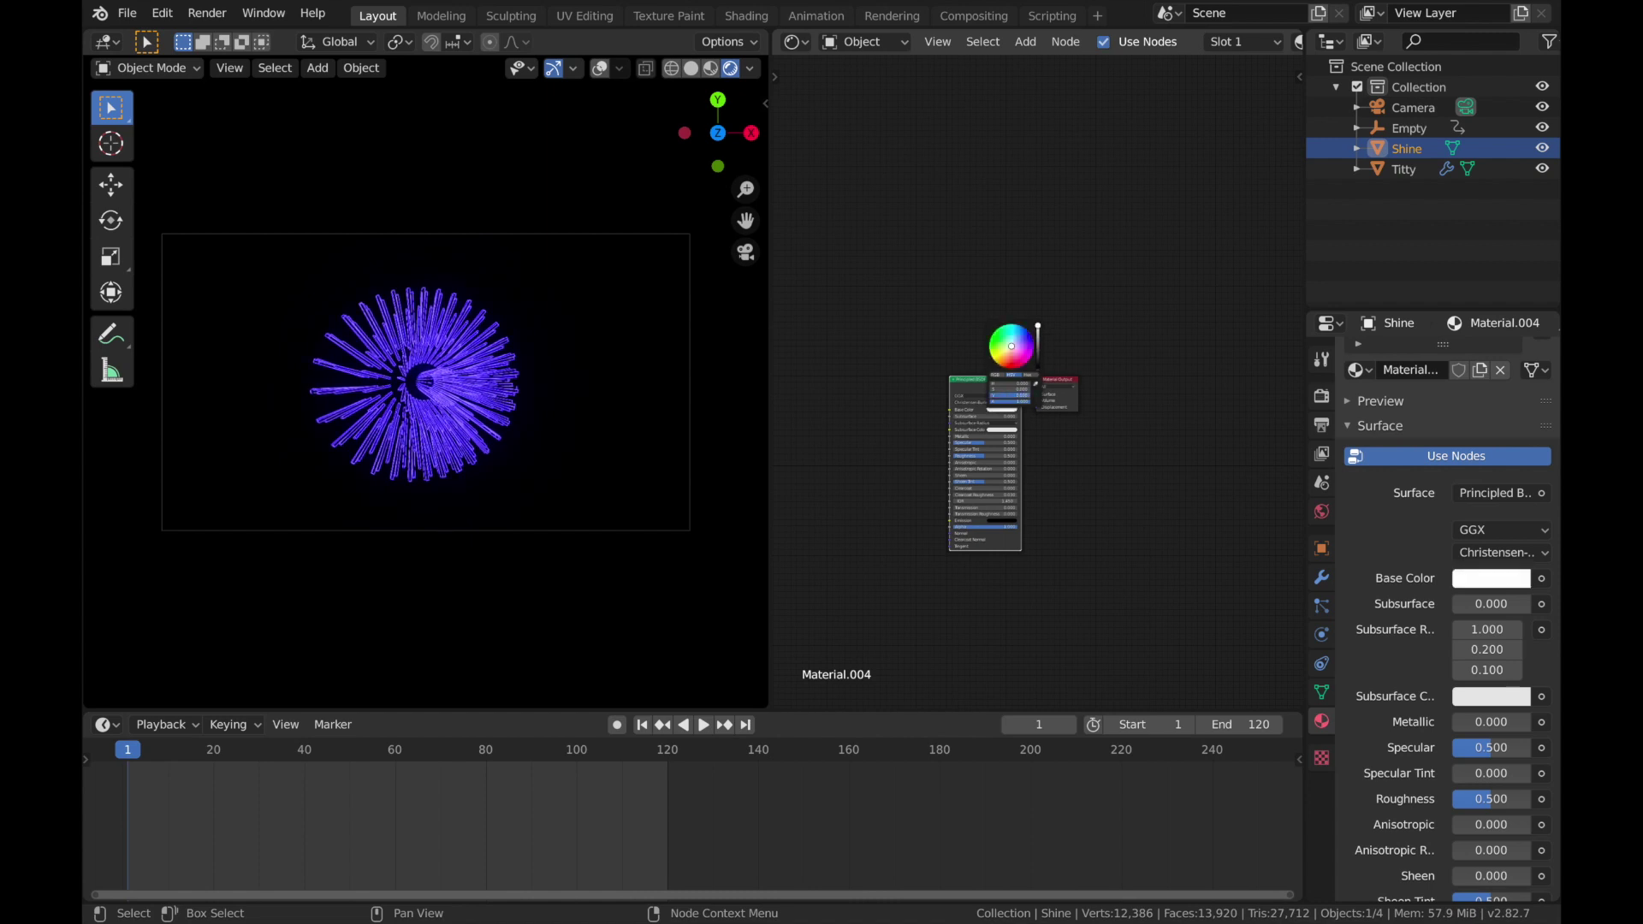
pyautogui.click(993, 390)
pyautogui.click(1073, 513)
pyautogui.click(984, 383)
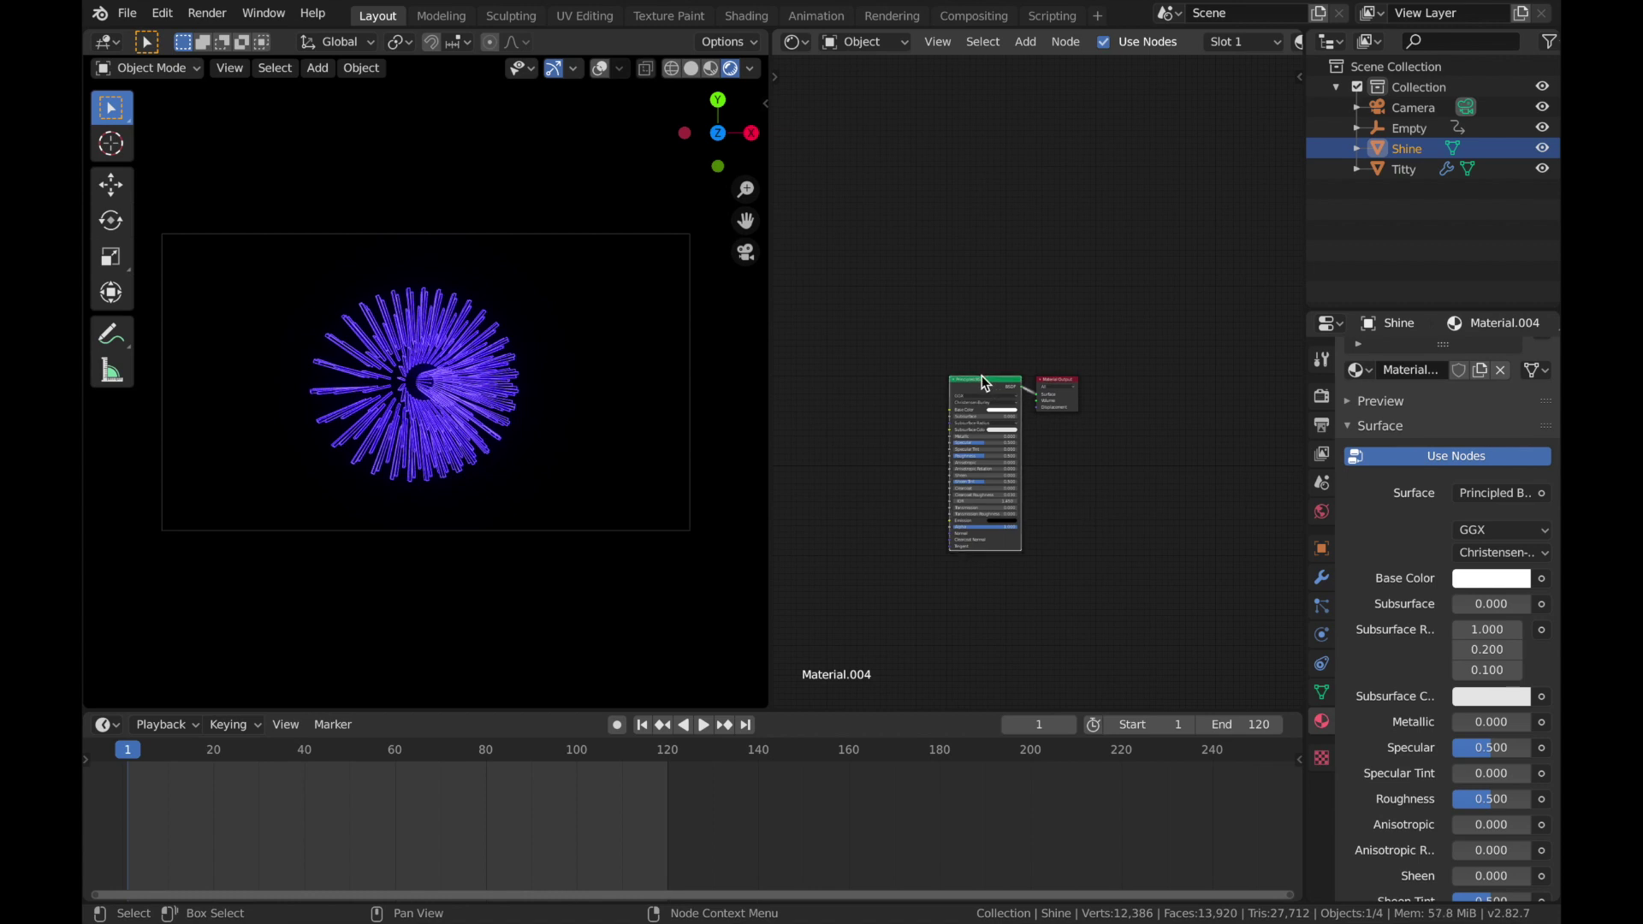
pyautogui.press('x')
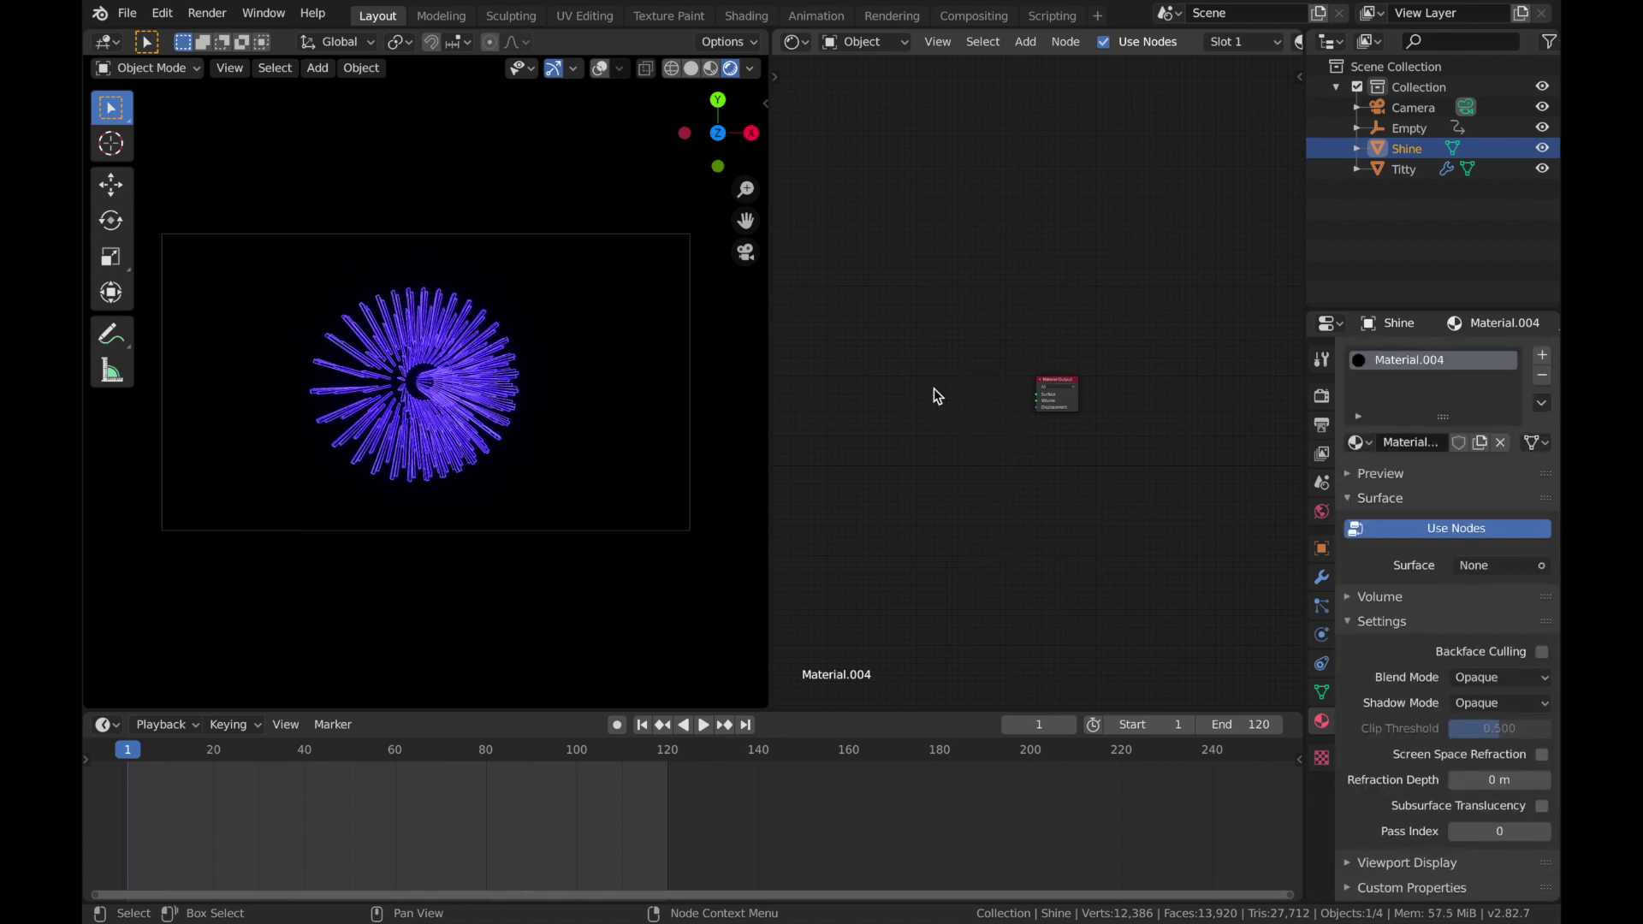
# Step: Add an Emission shader node and connect it to the Material Output Surface
pyautogui.hotkey('shift', 'a')
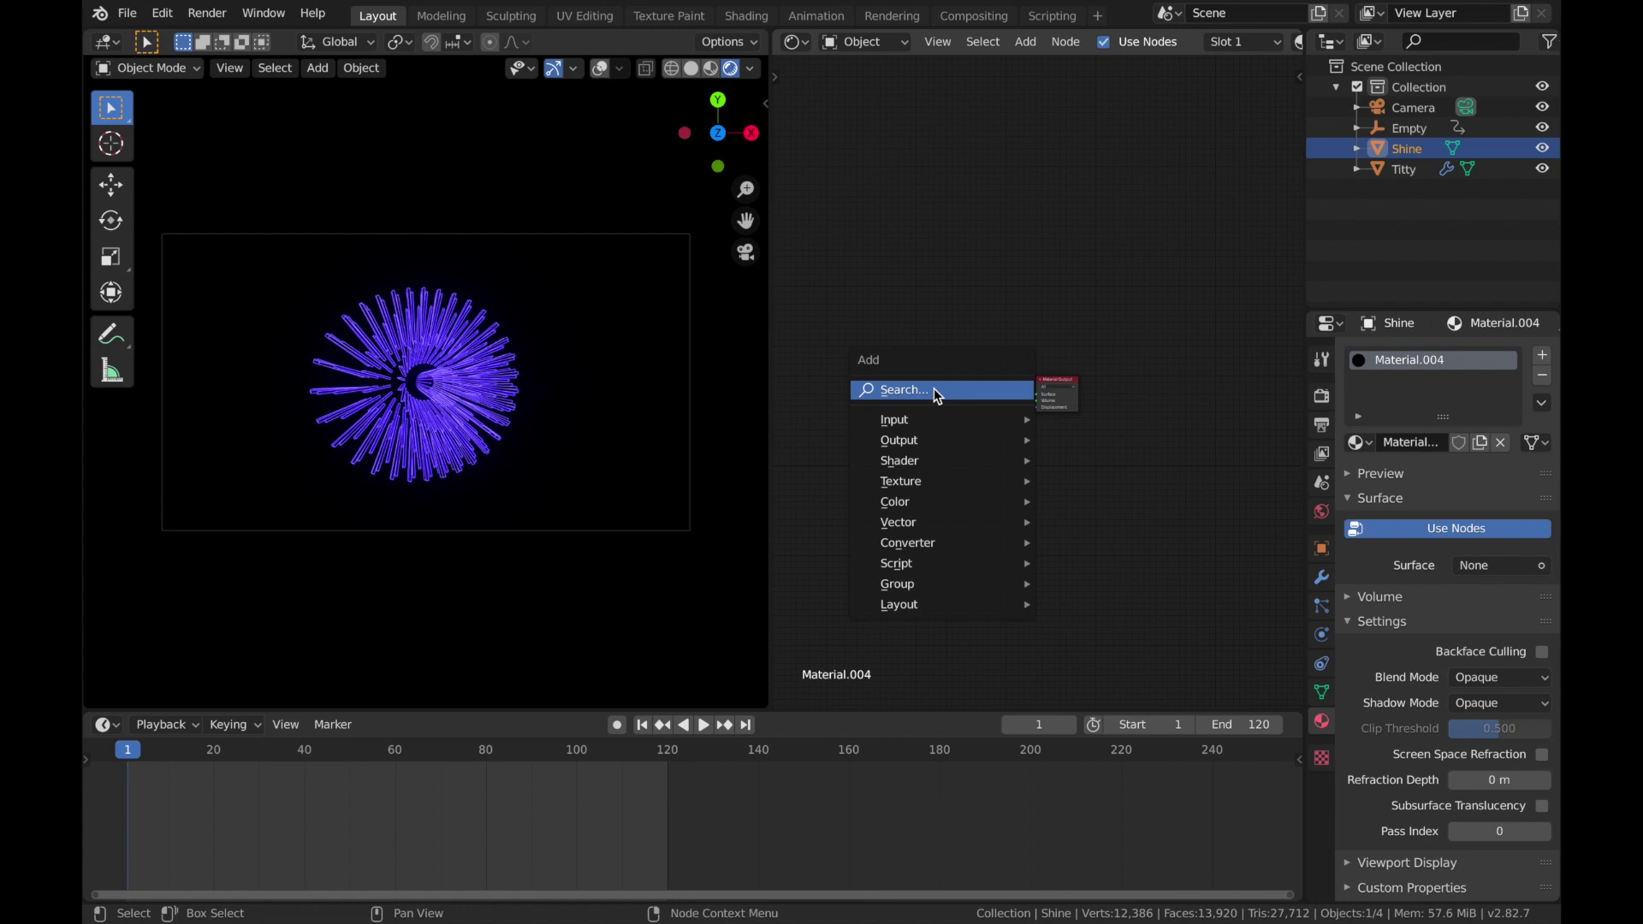
pyautogui.moveTo(907, 461)
pyautogui.click(1100, 502)
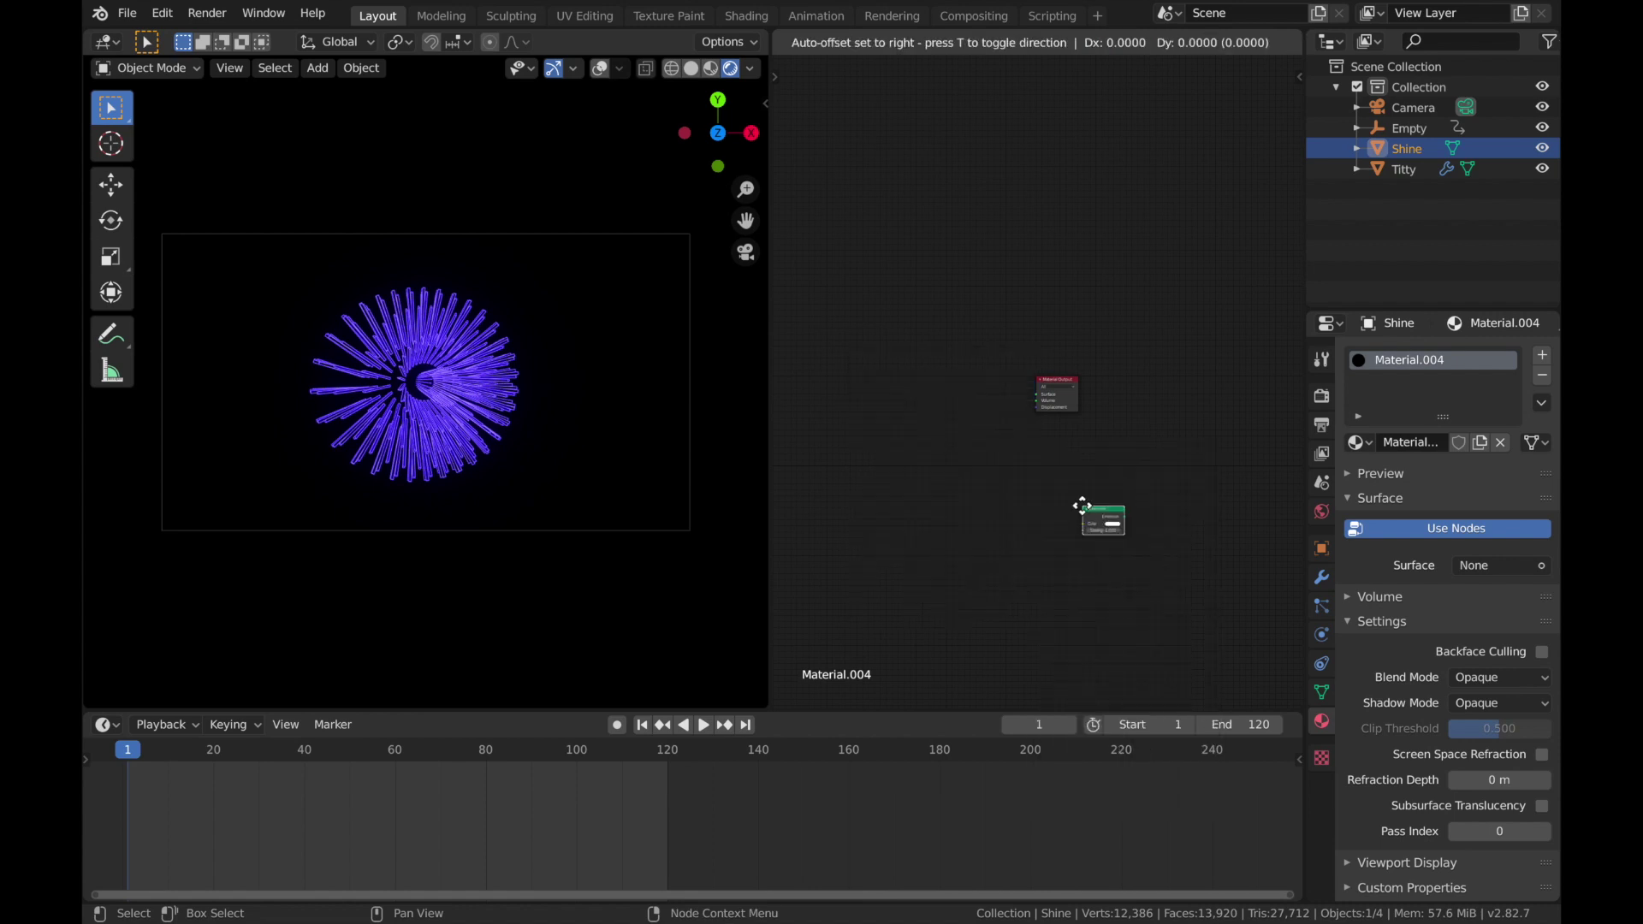
pyautogui.click(934, 380)
pyautogui.moveTo(978, 395); pyautogui.dragTo(1035, 394)
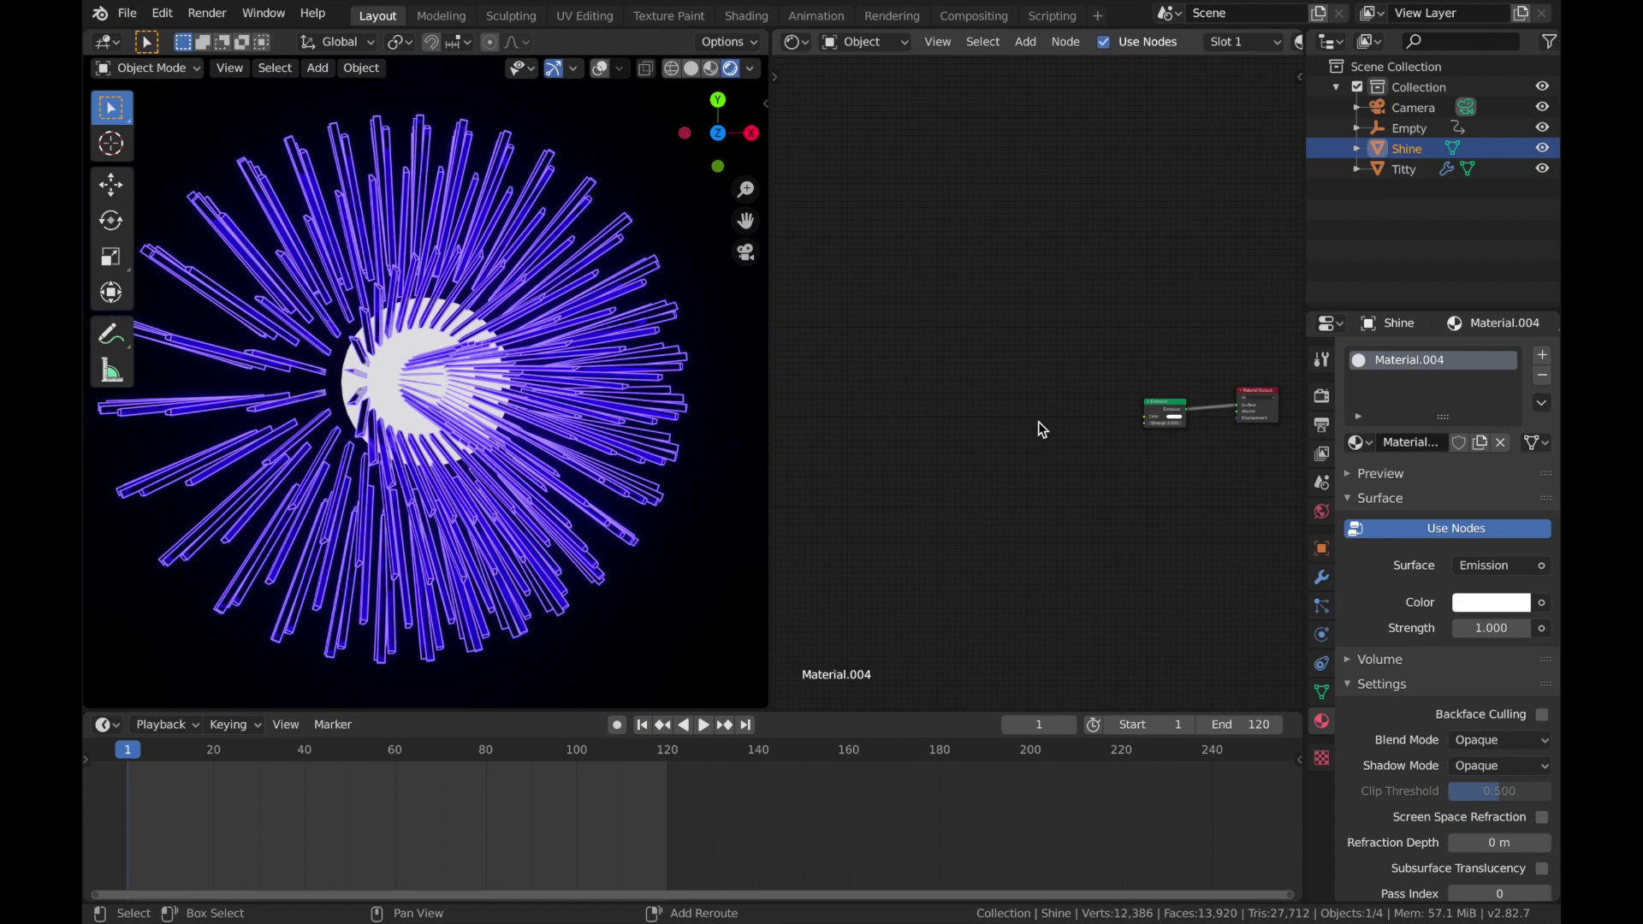
# Step: Add a ColorRamp node and feed its Color into the Emission Color input
pyautogui.hotkey('shift', 'a')
pyautogui.moveTo(1035, 485)
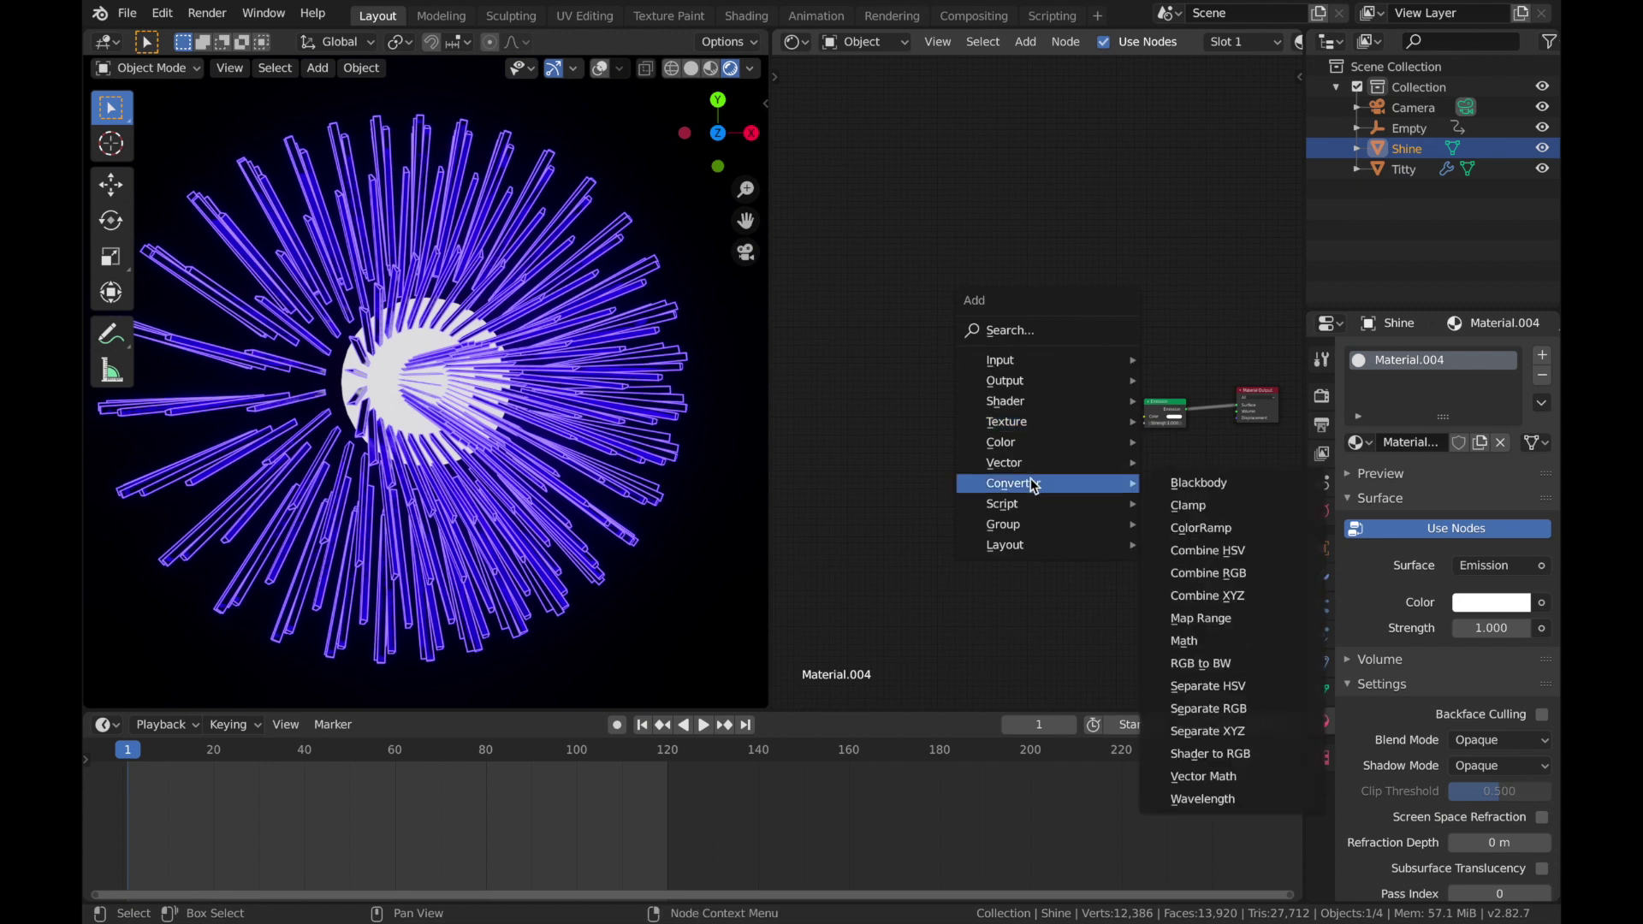
pyautogui.click(1201, 528)
pyautogui.click(994, 382)
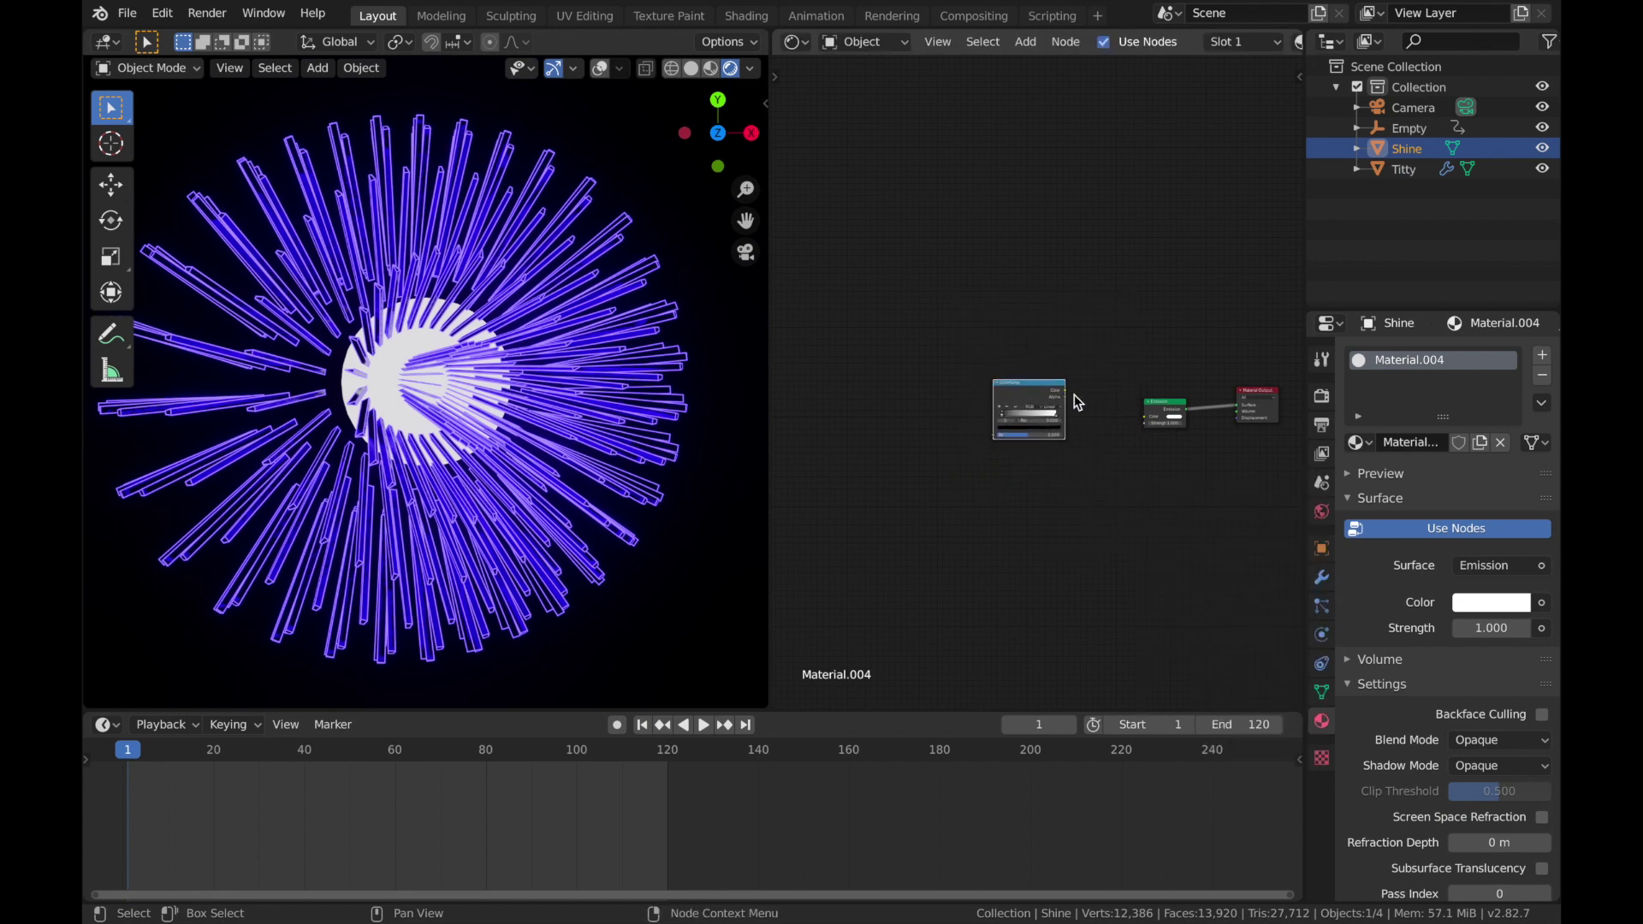
pyautogui.moveTo(1066, 390); pyautogui.dragTo(1149, 420)
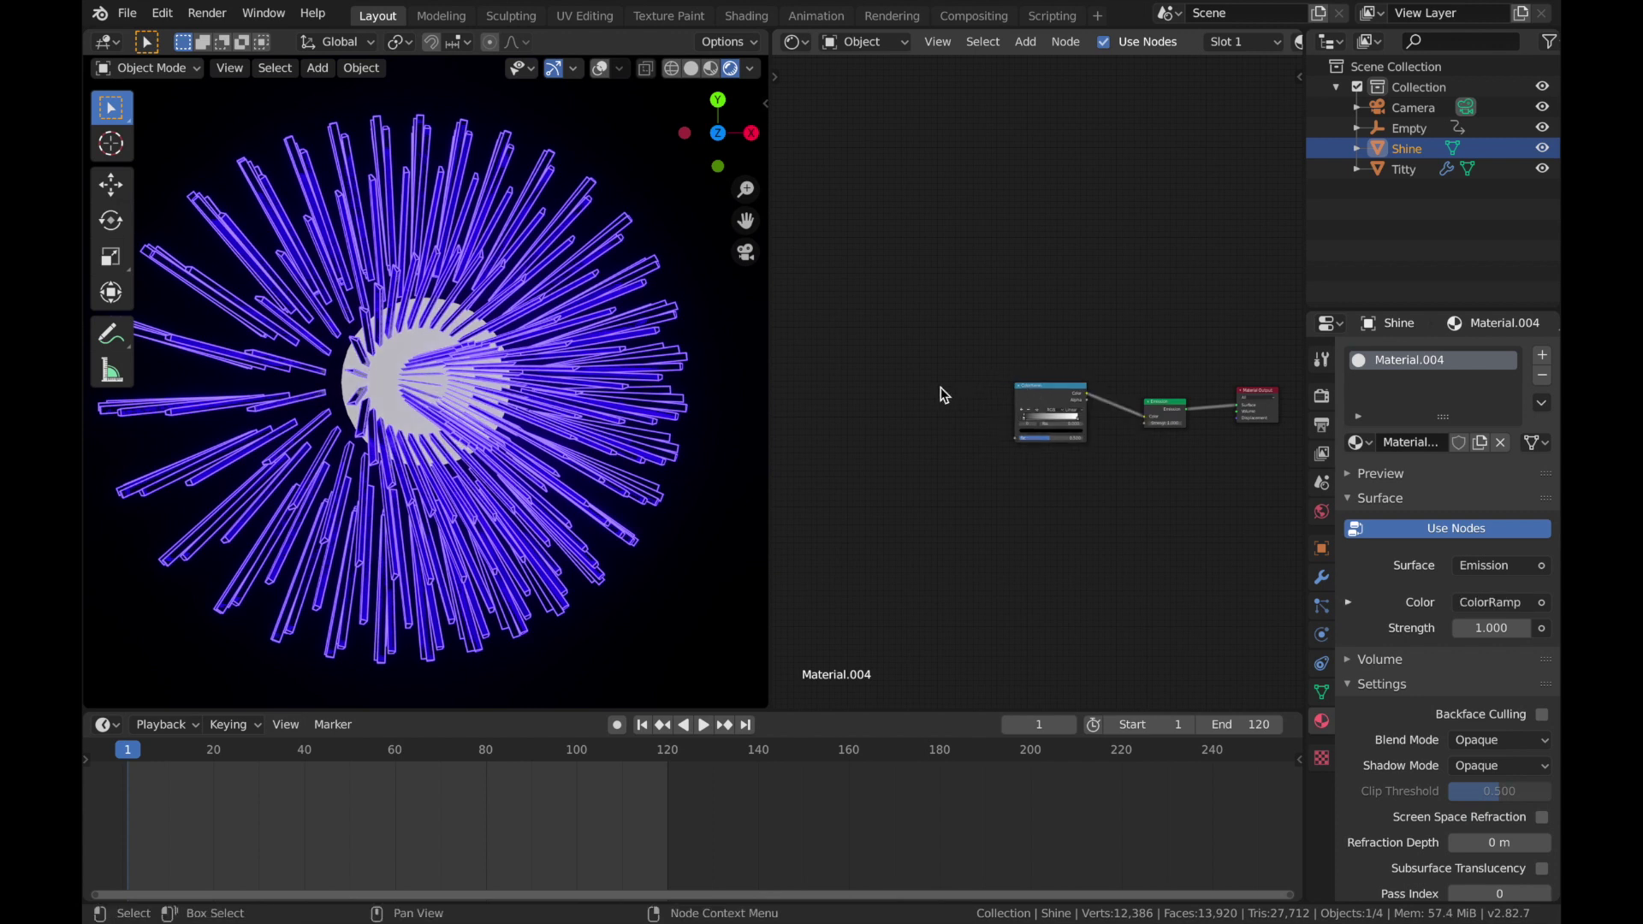
# Step: Add a Magic Texture into the ColorRamp's Fac, fed by a duplicated ColorRamp into its Vector
pyautogui.hotkey('shift', 'a')
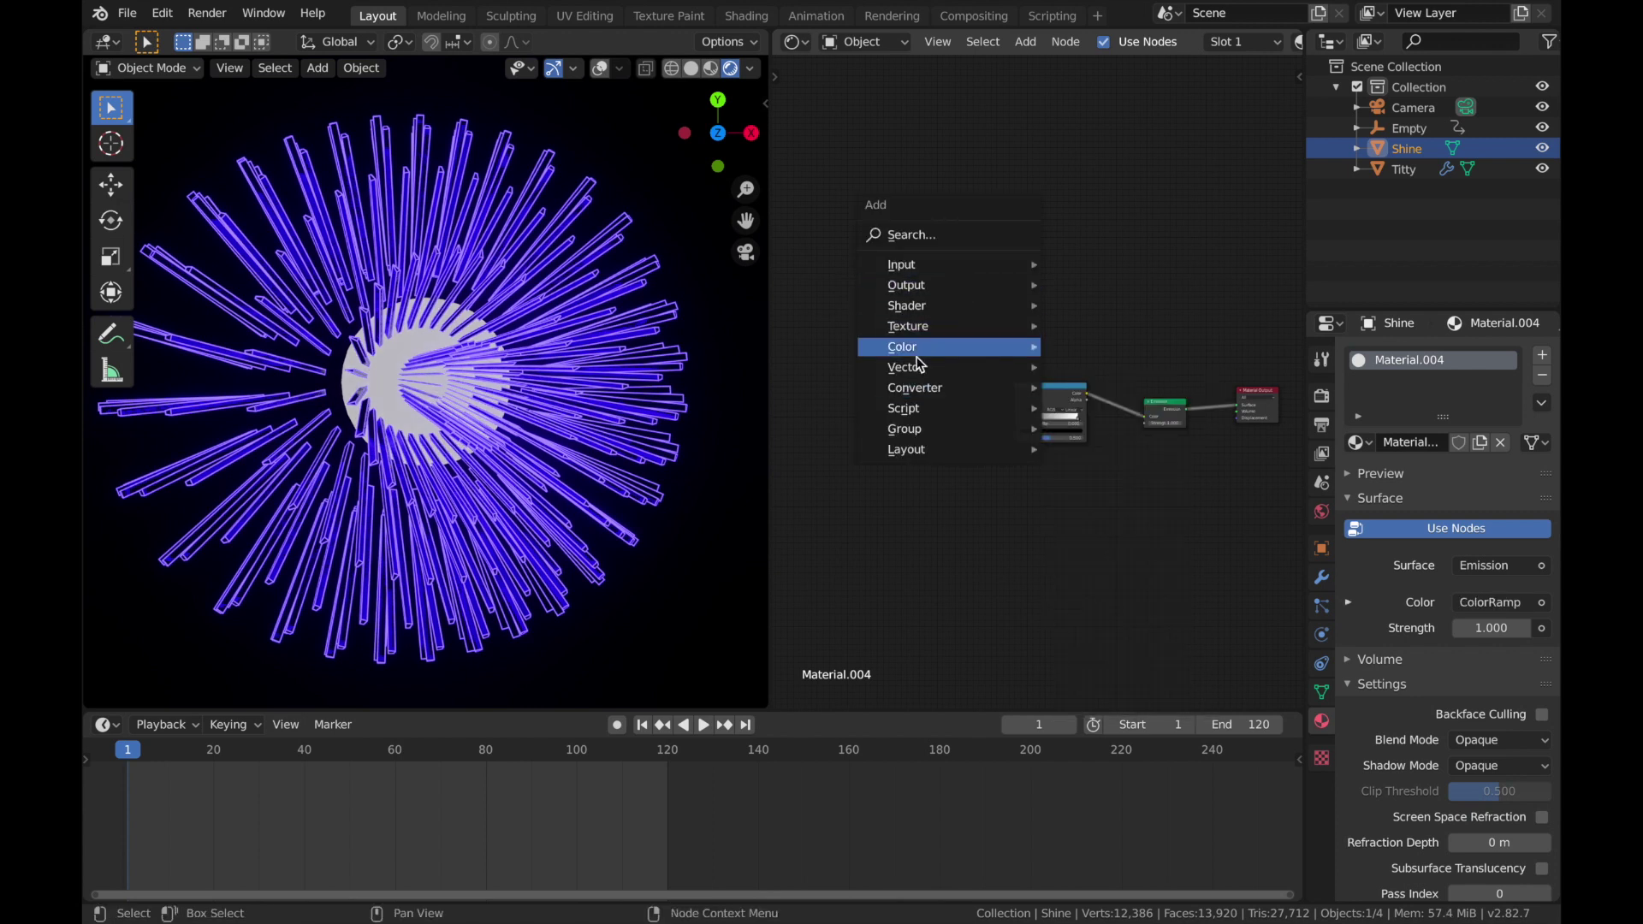
pyautogui.moveTo(973, 329)
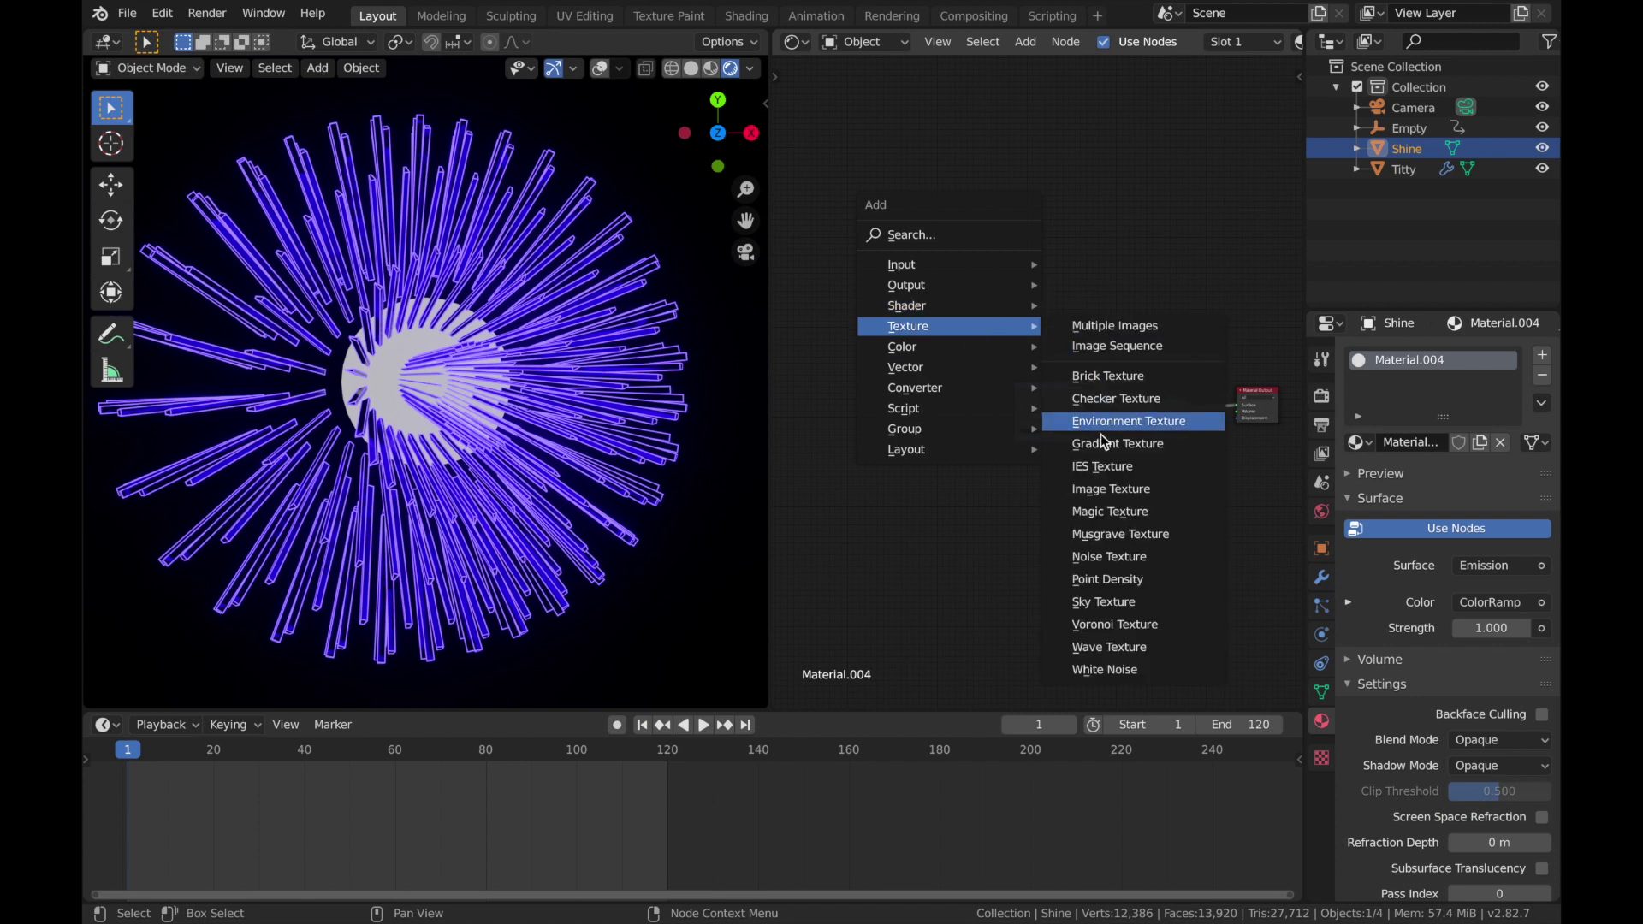
pyautogui.click(1104, 490)
pyautogui.moveTo(957, 406); pyautogui.dragTo(1017, 438)
pyautogui.click(1061, 387)
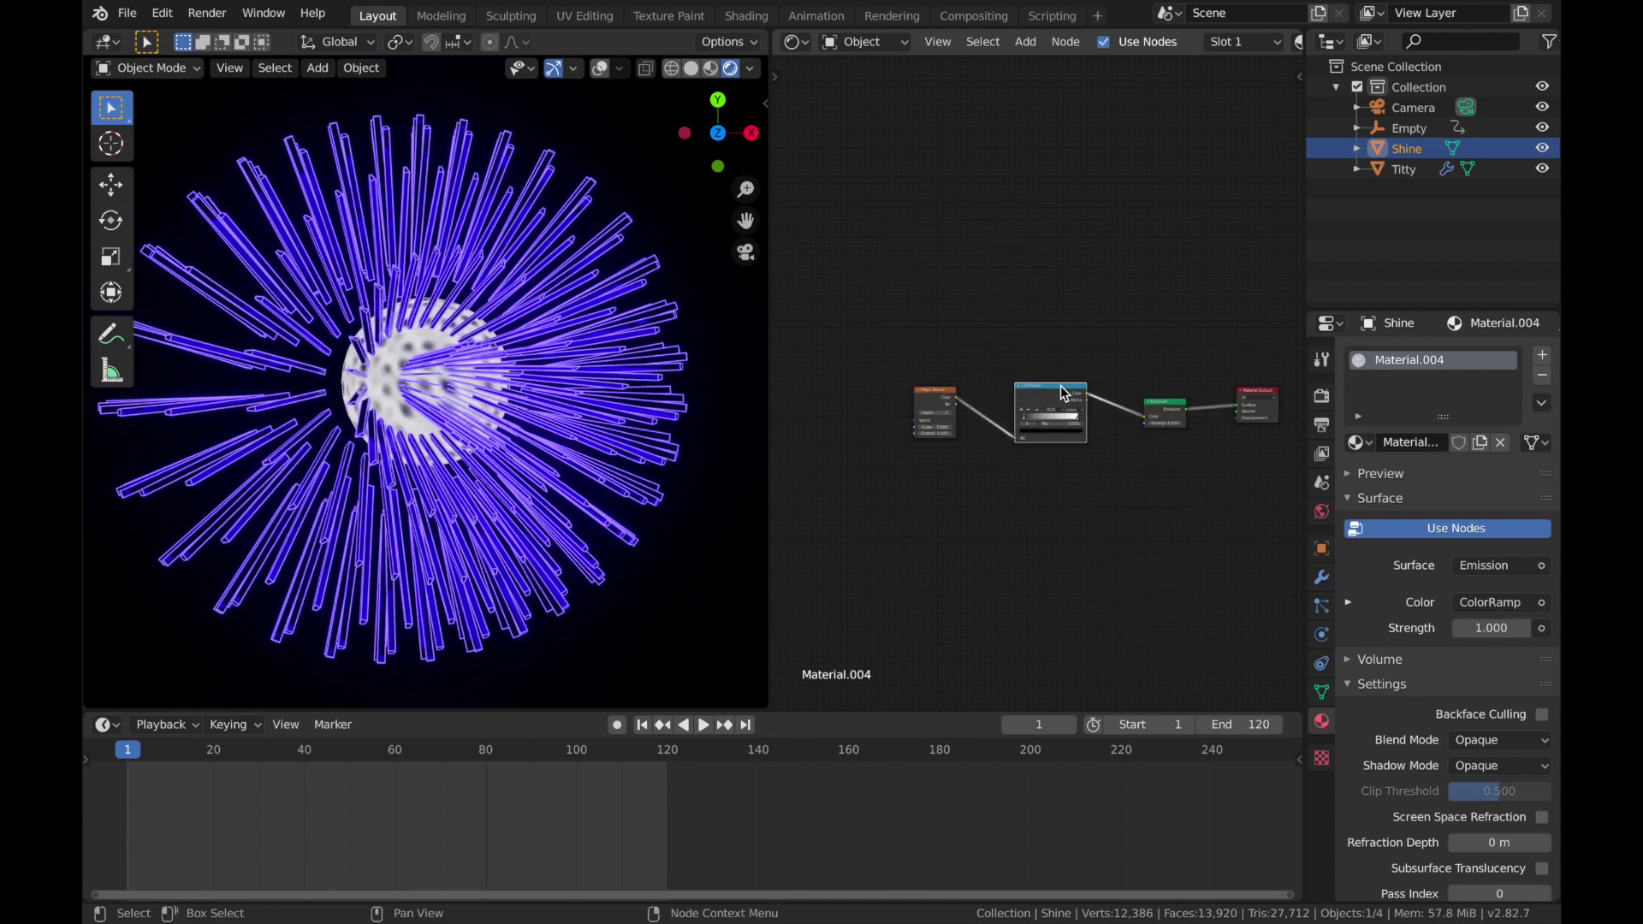
pyautogui.hotkey('shift', 'd')
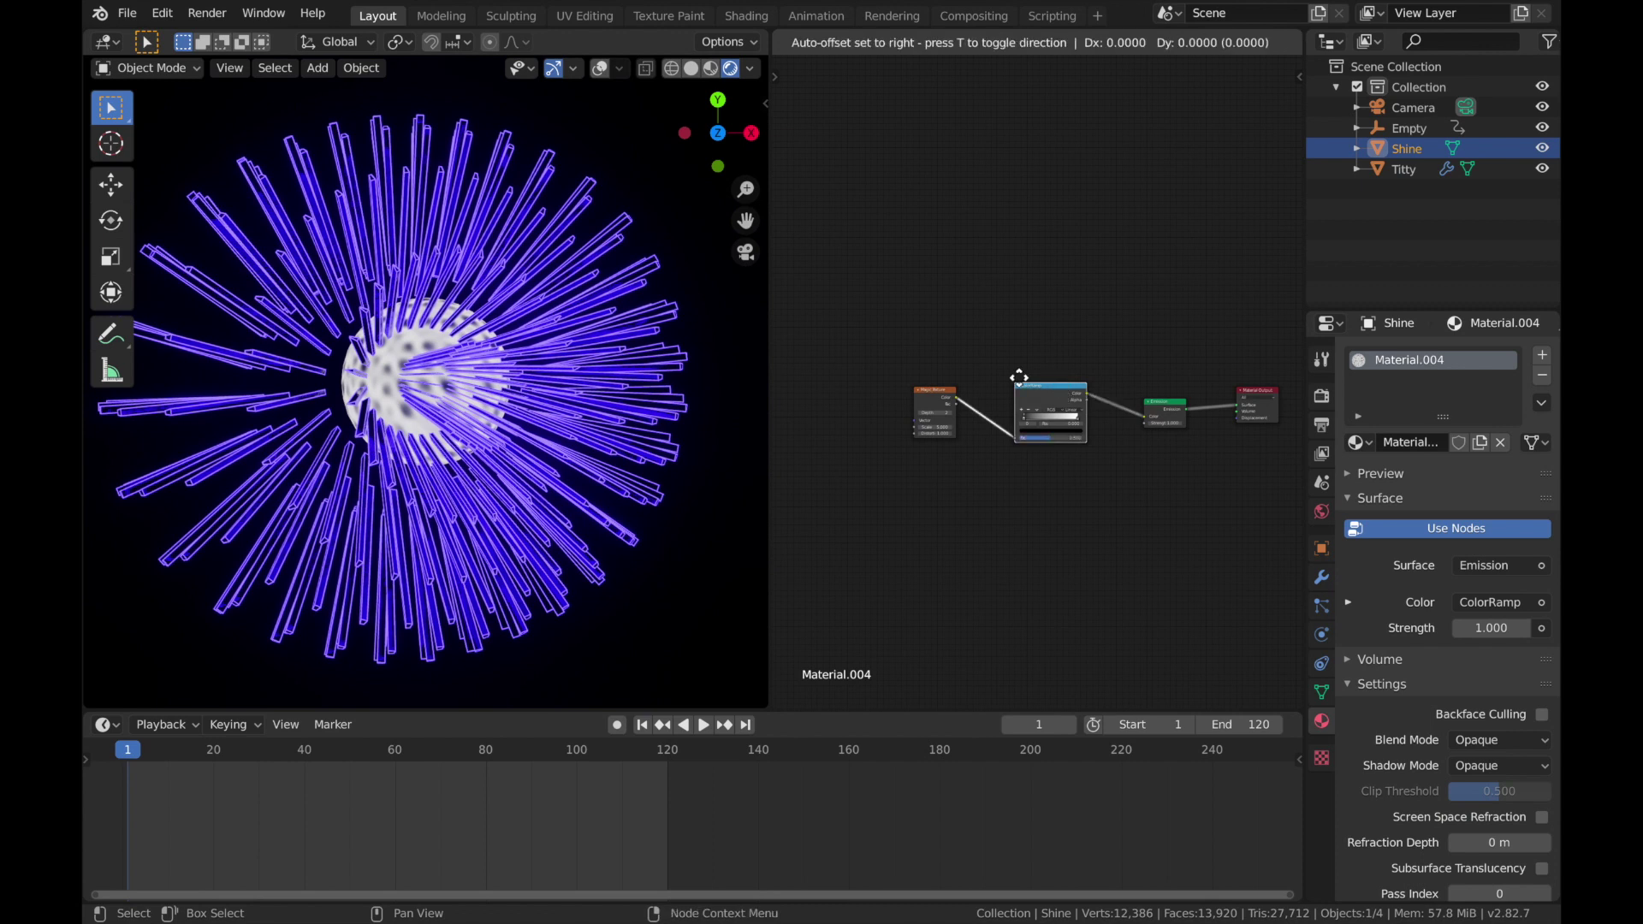
pyautogui.click(851, 384)
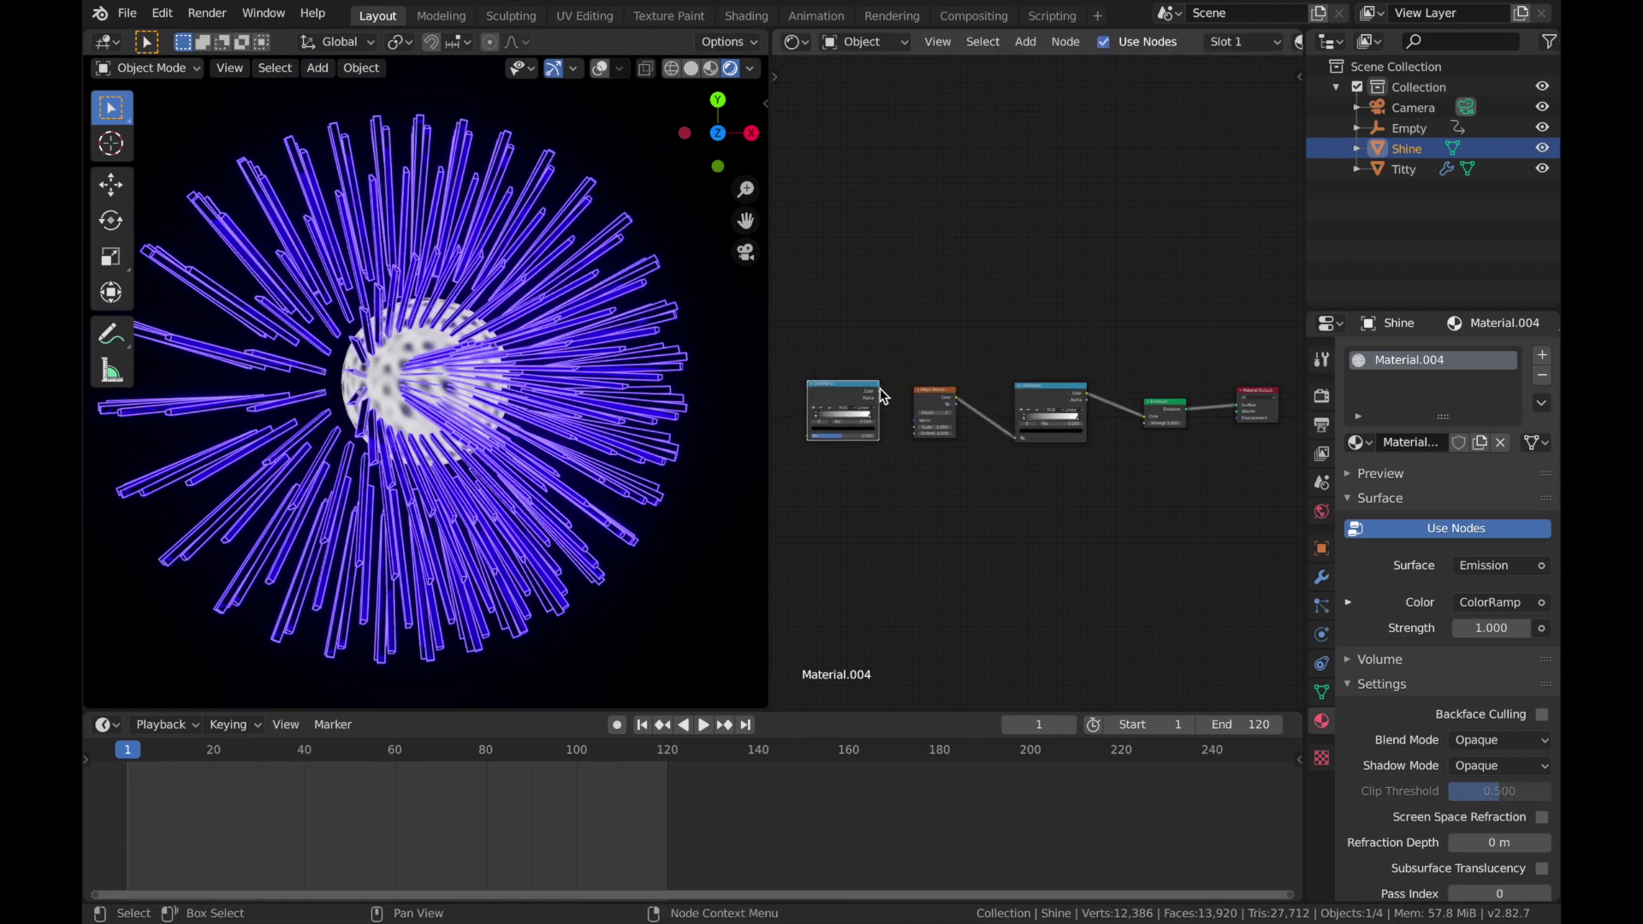
pyautogui.moveTo(879, 391); pyautogui.dragTo(915, 421)
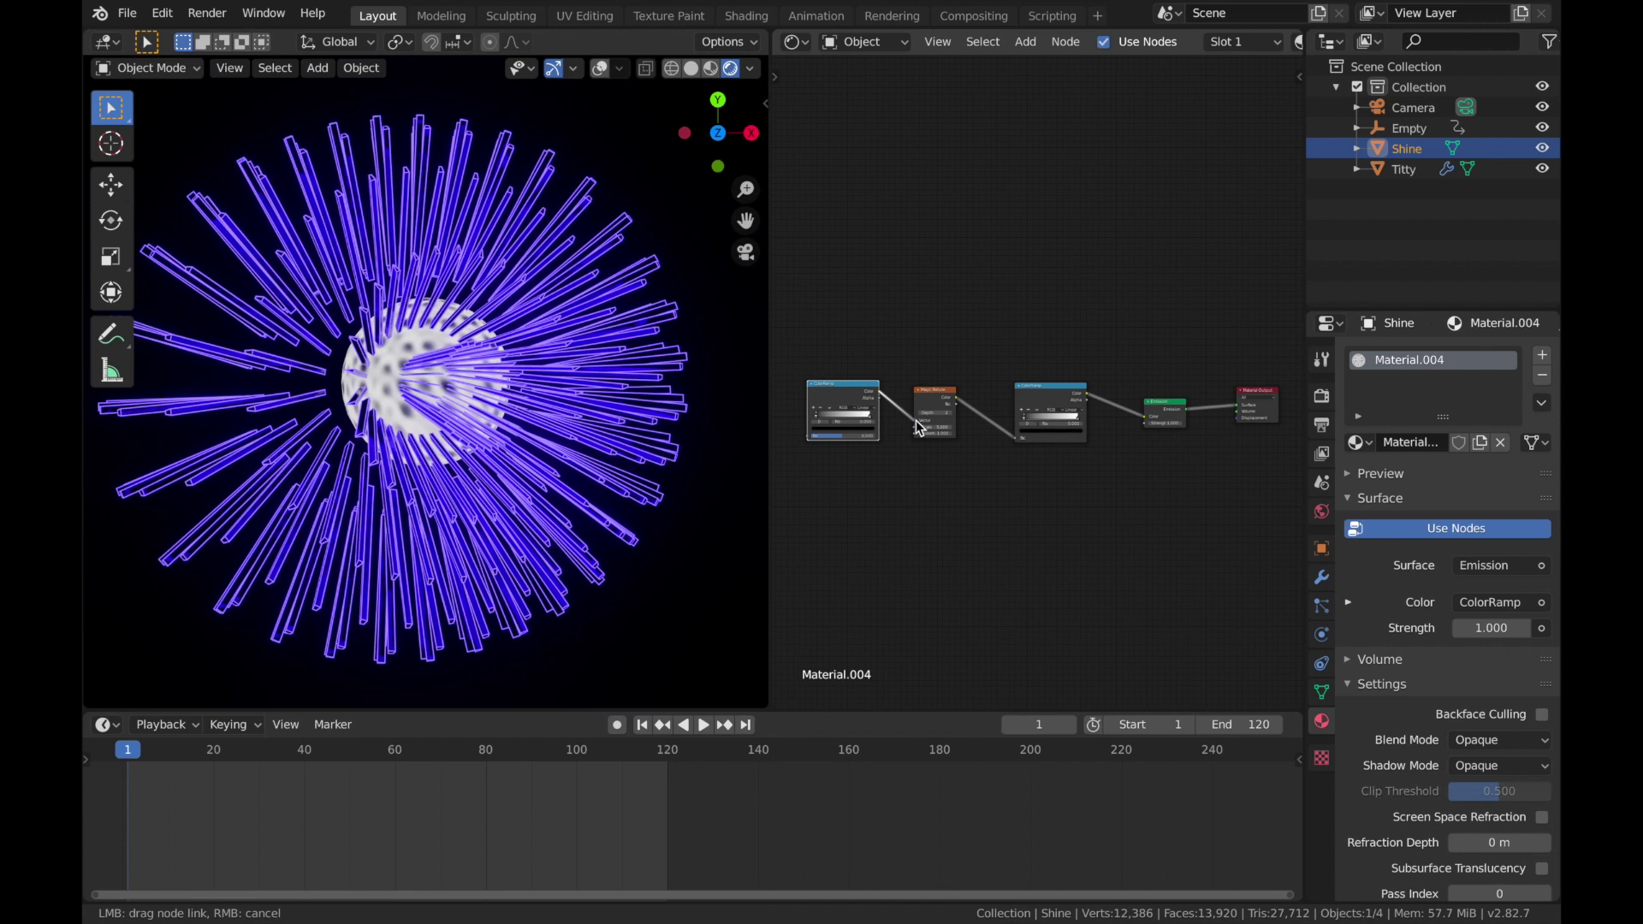
pyautogui.moveTo(834, 388); pyautogui.dragTo(923, 379, button='middle')
pyautogui.moveTo(922, 379); pyautogui.dragTo(824, 385)
# Step: Add a Noise Texture at the chain's start, linked into the duplicate ColorRamp
pyautogui.hotkey('shift', 'a')
pyautogui.moveTo(824, 387)
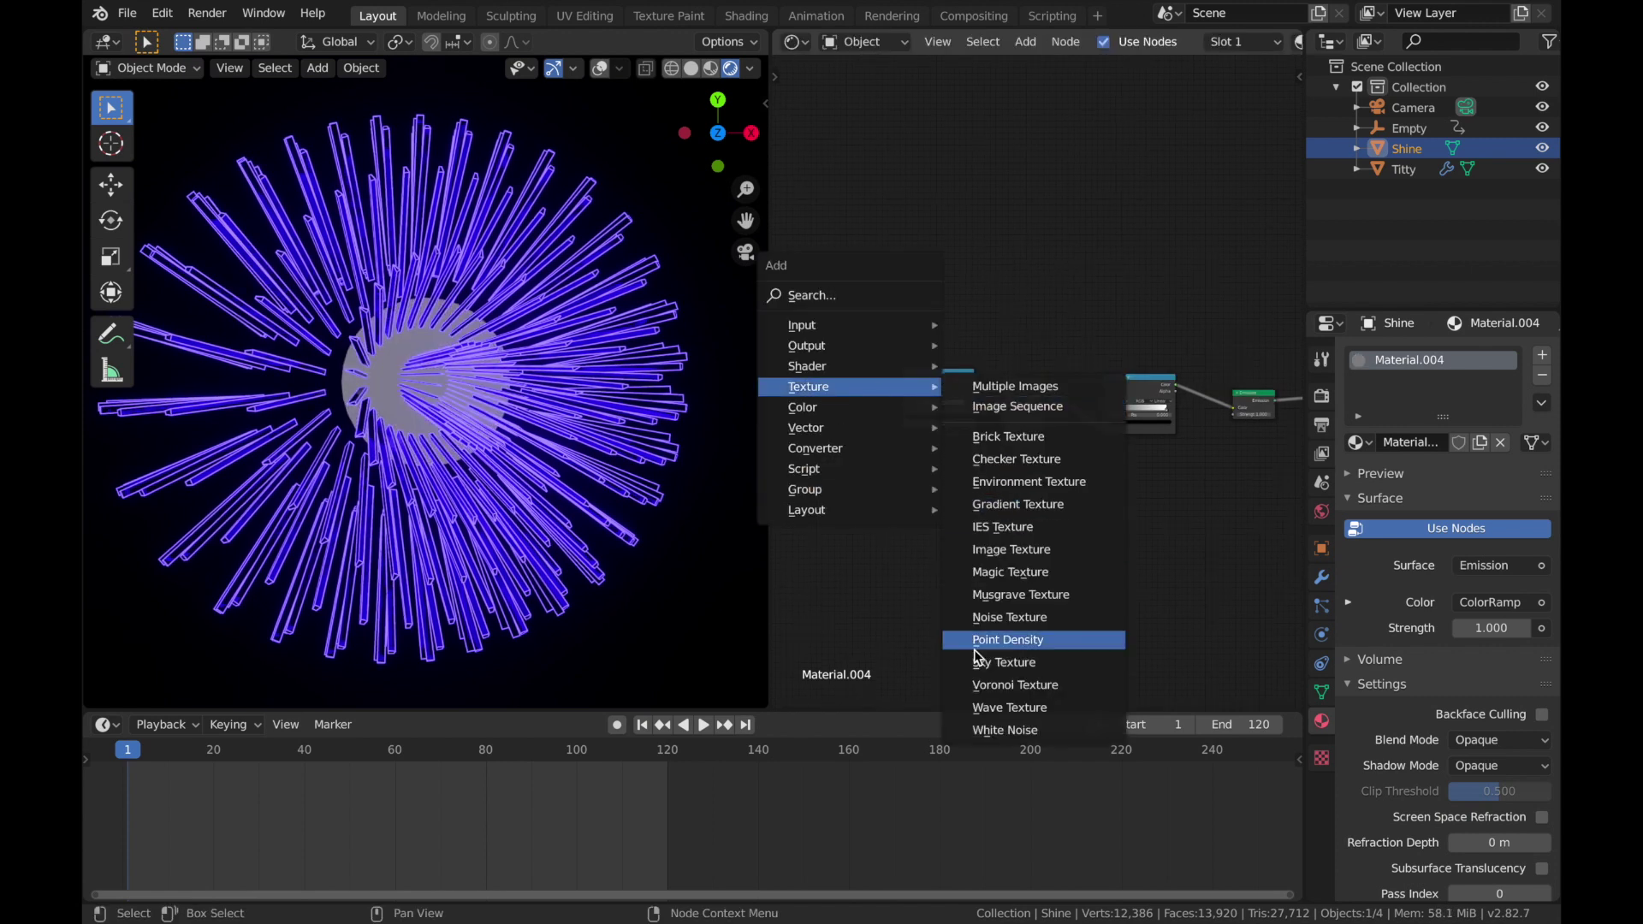
pyautogui.click(1010, 618)
pyautogui.click(827, 347)
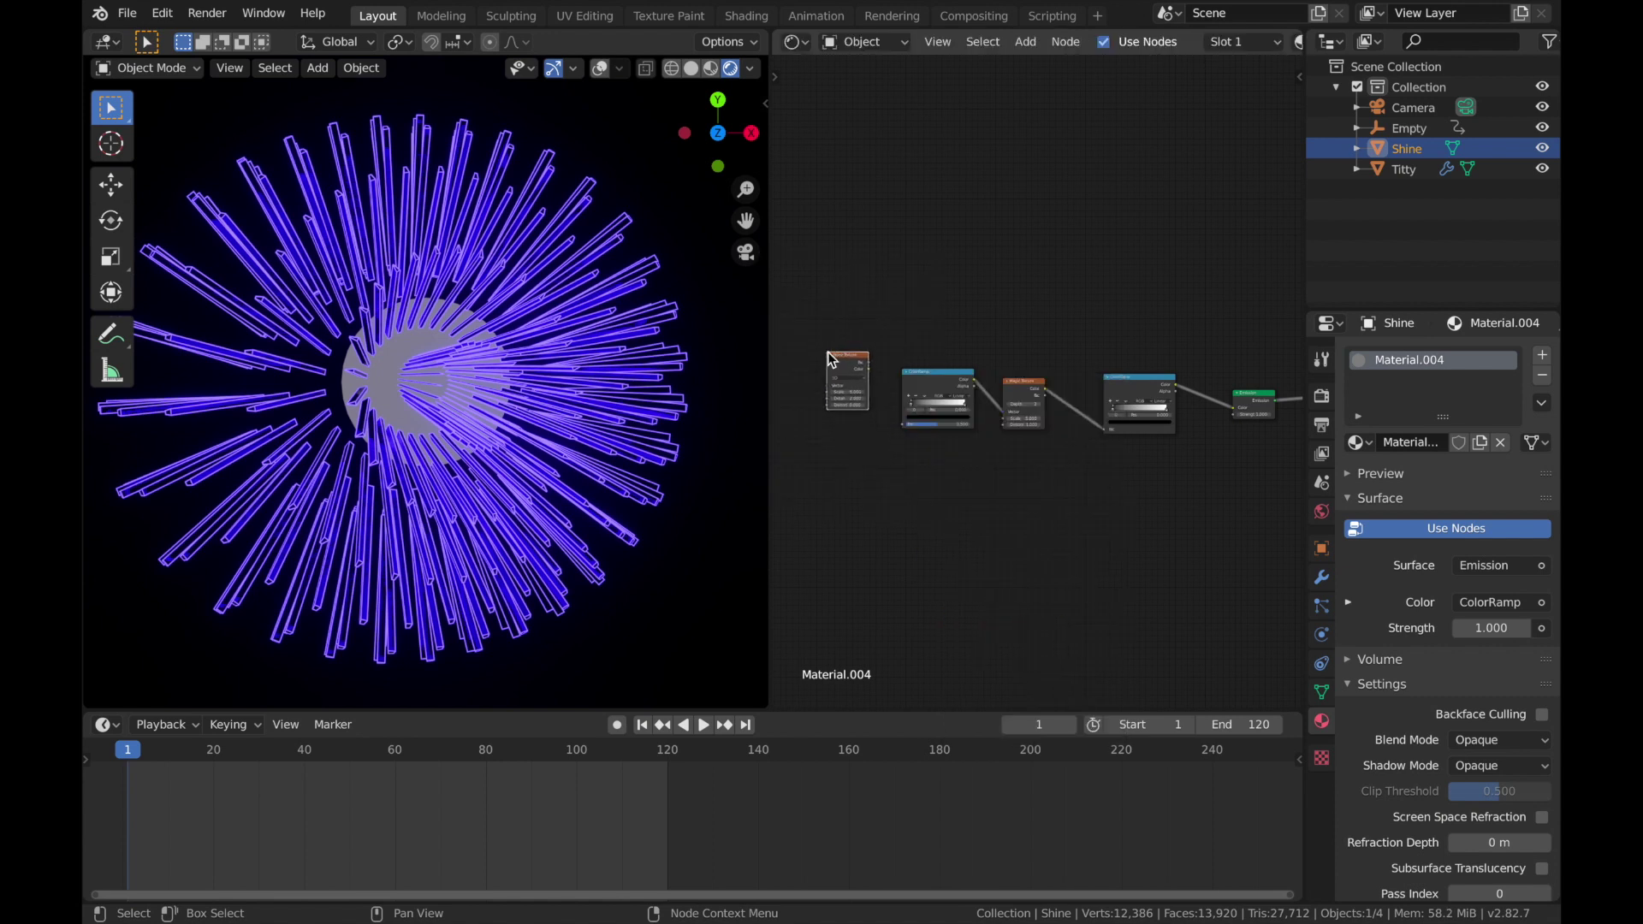
pyautogui.moveTo(866, 370); pyautogui.dragTo(906, 424)
# Step: Set the Emission ColorRamp's right stop to red and Emission Strength to 25
pyautogui.click(1149, 377)
pyautogui.click(1122, 421)
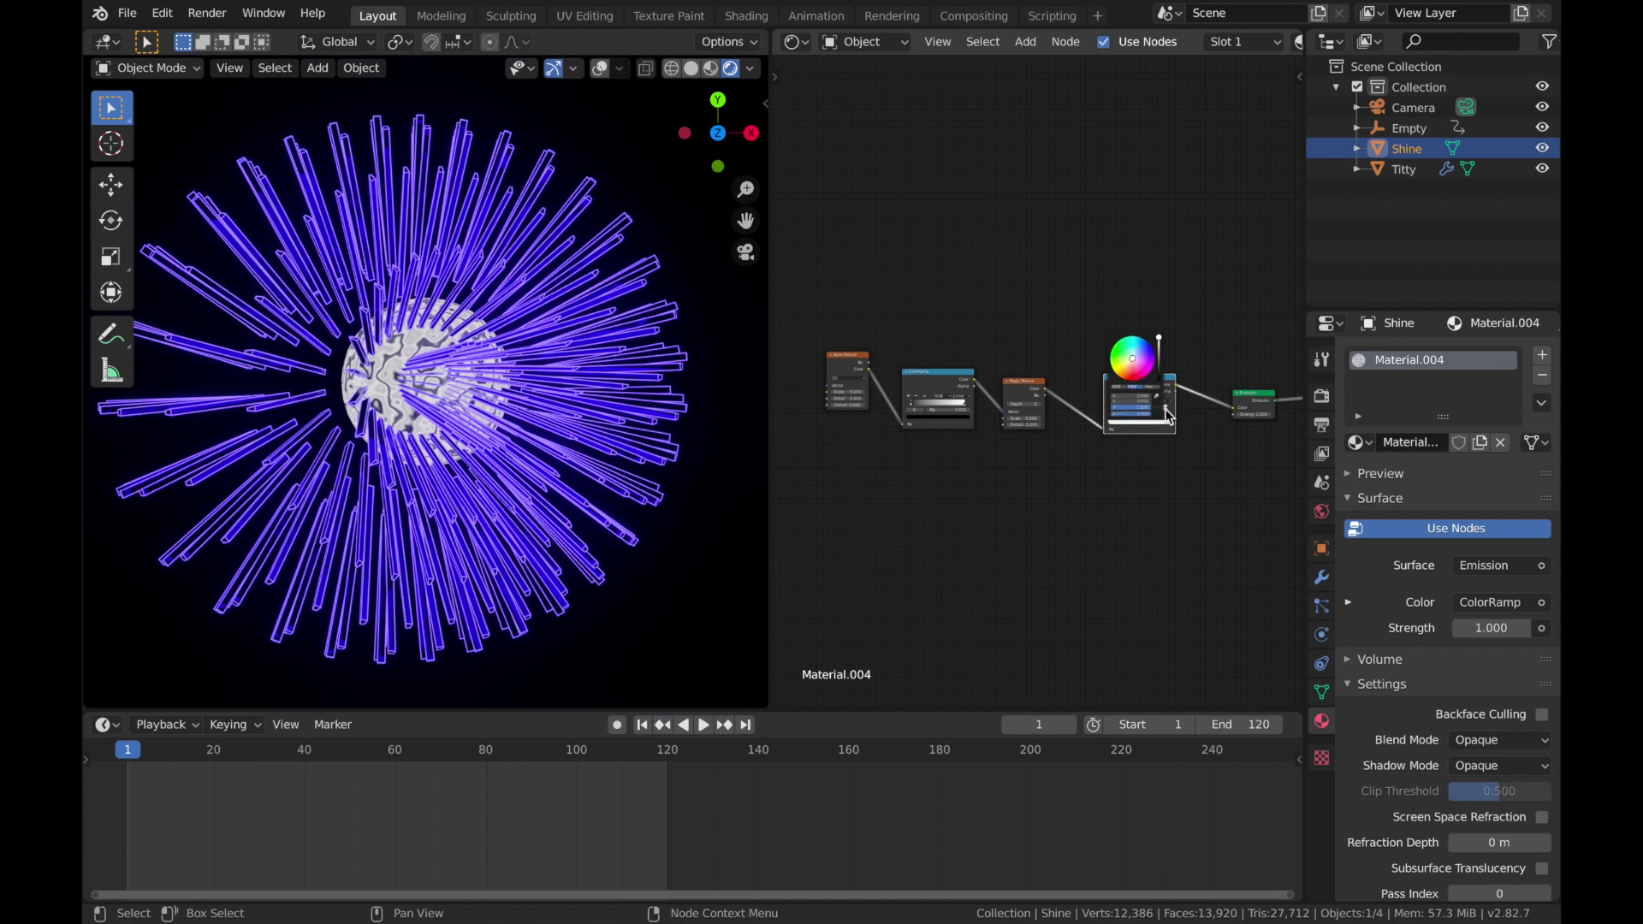
pyautogui.click(1168, 413)
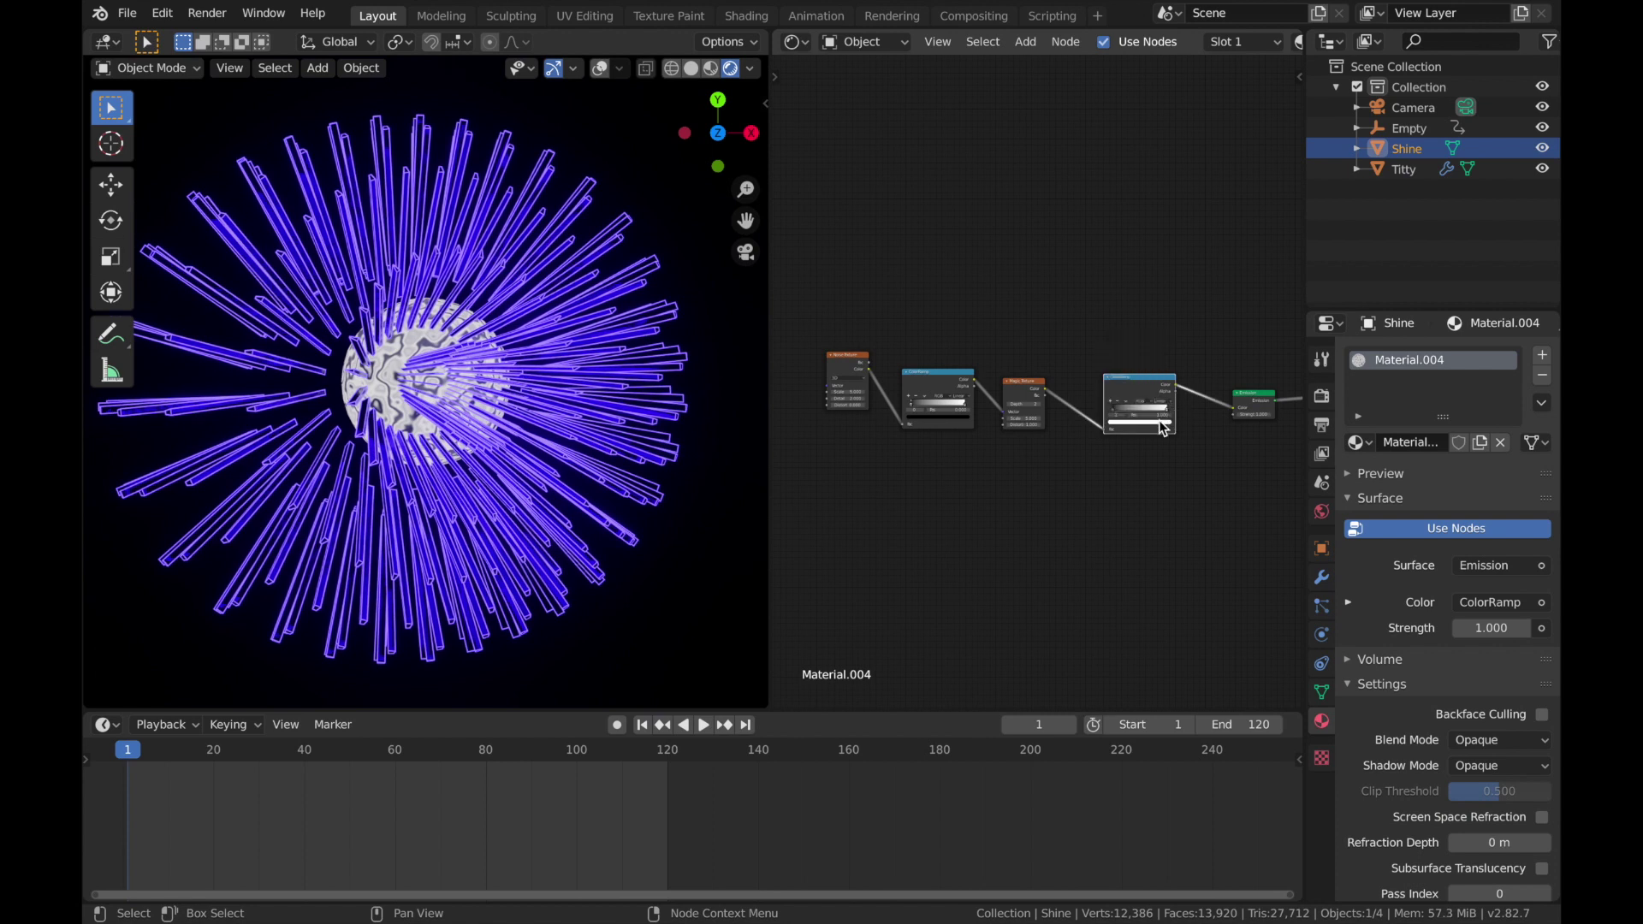
pyautogui.click(1158, 423)
pyautogui.moveTo(1131, 359); pyautogui.dragTo(1164, 418)
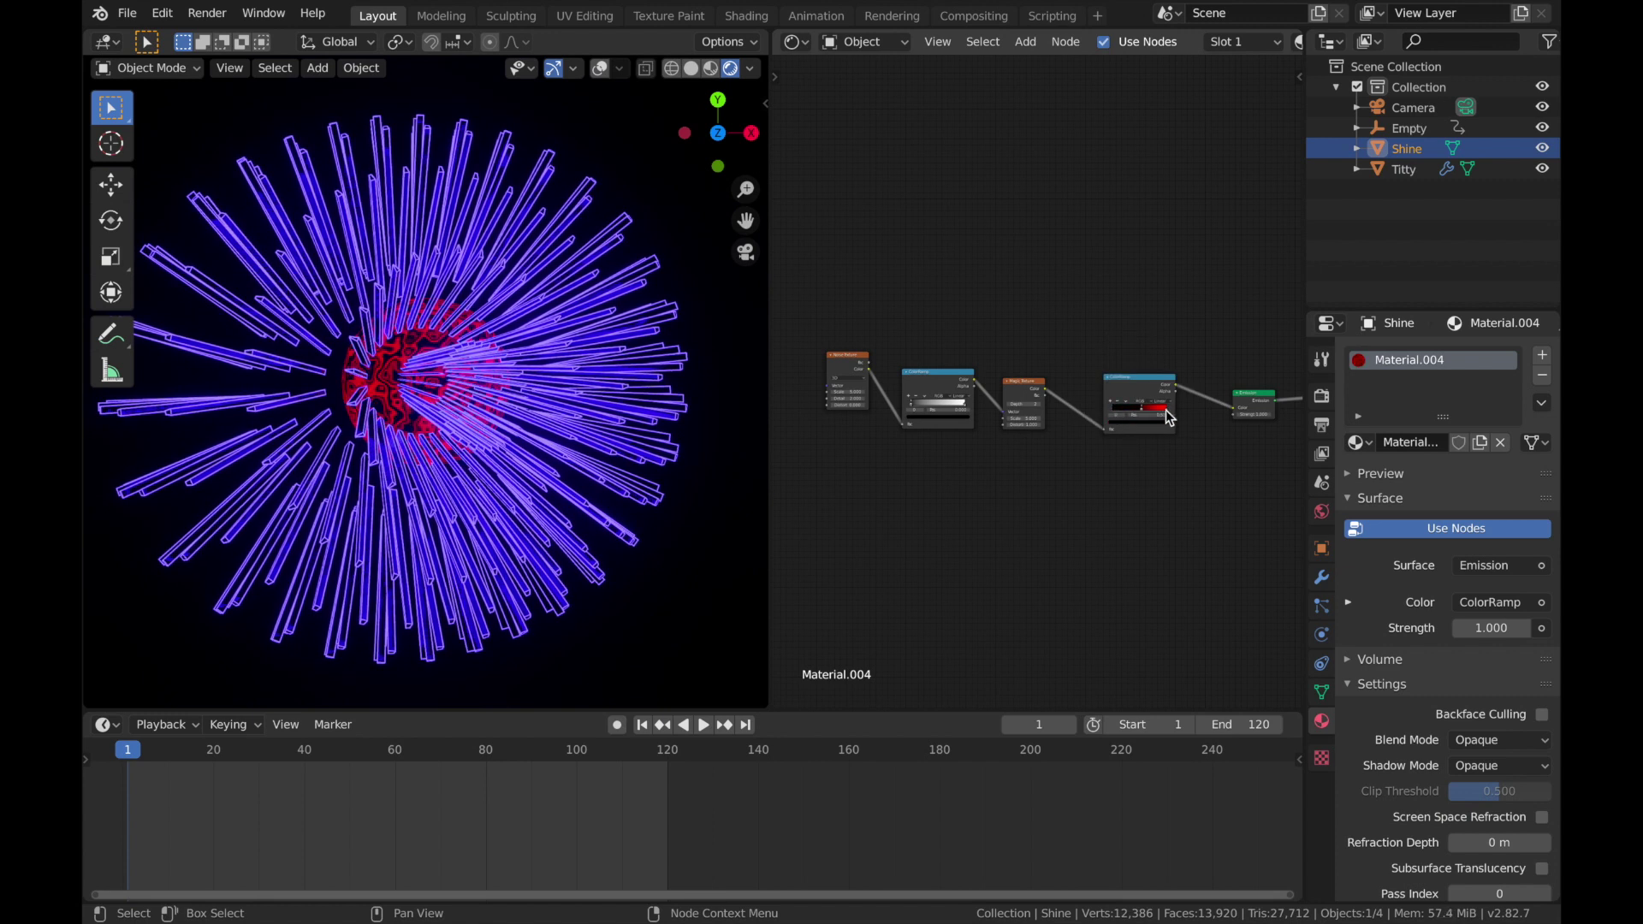
pyautogui.click(1167, 415)
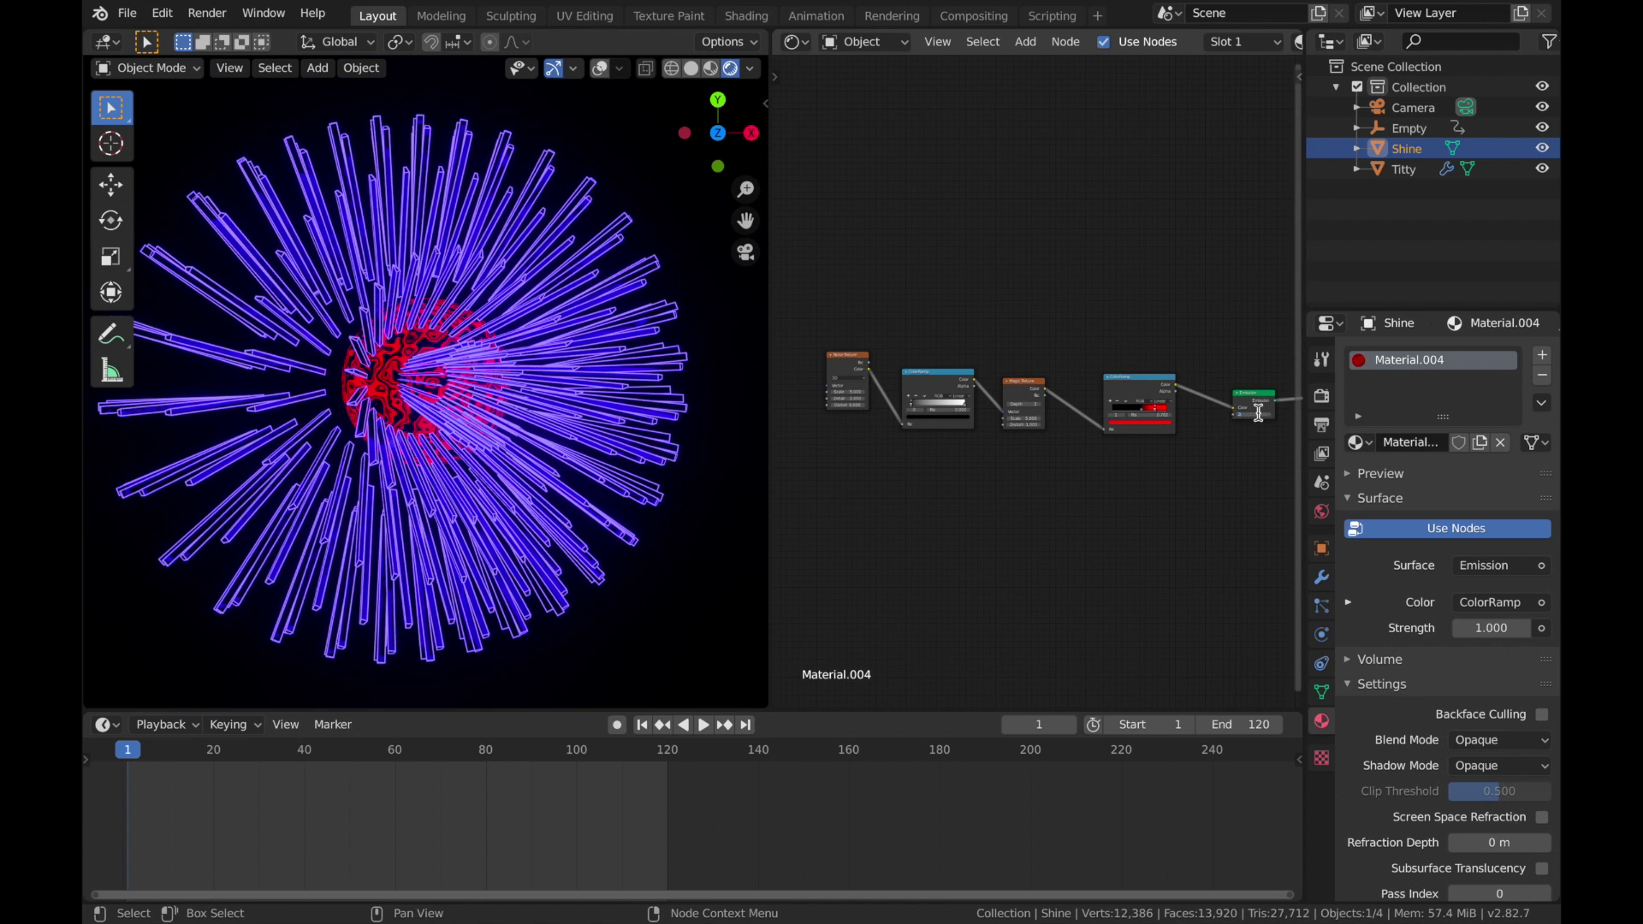
pyautogui.write('25\\')
pyautogui.press('Return')
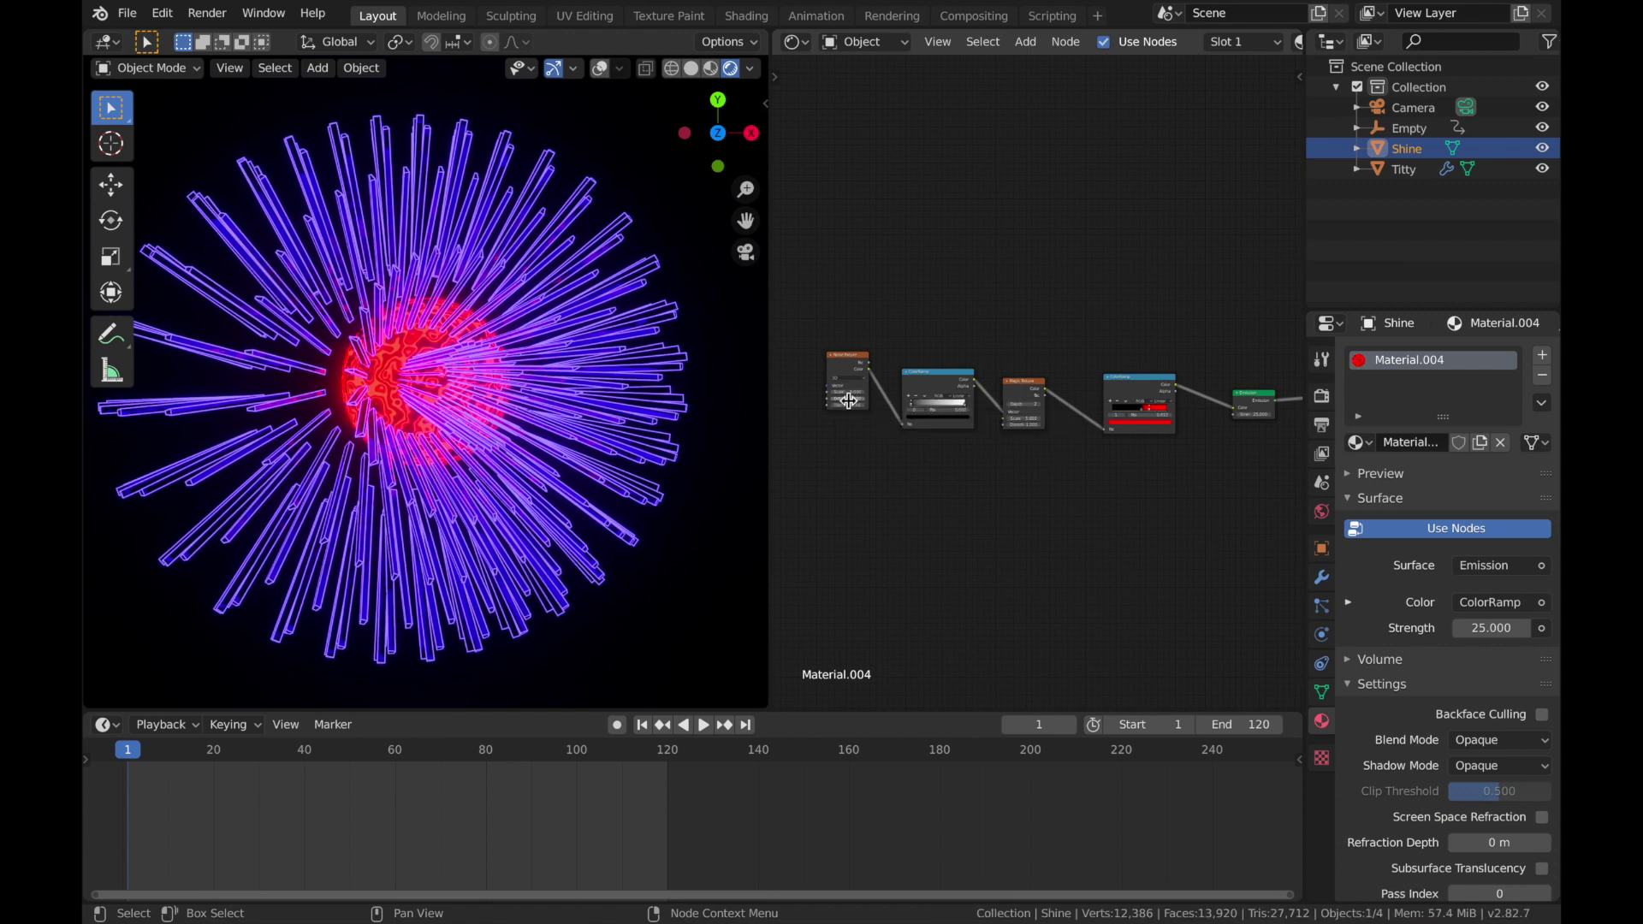
# Step: Adjust the Noise Texture's Detail and add Texture Coordinate and Mapping nodes with Ctrl+T
pyautogui.moveTo(855, 393); pyautogui.dragTo(906, 408)
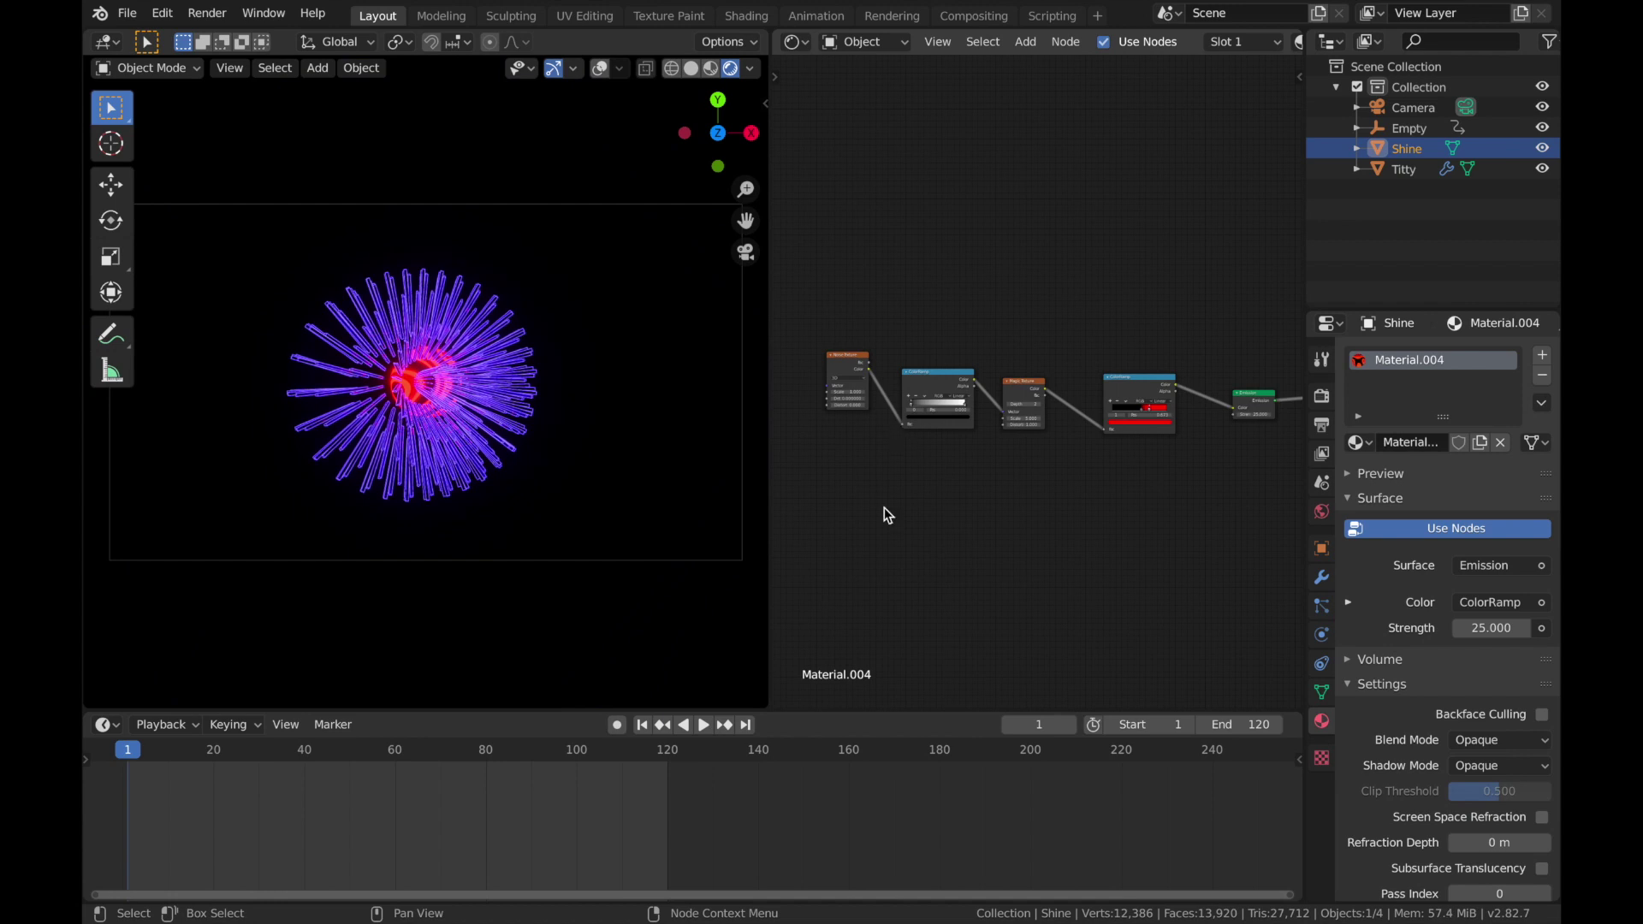
pyautogui.moveTo(859, 394); pyautogui.dragTo(880, 424, button='middle')
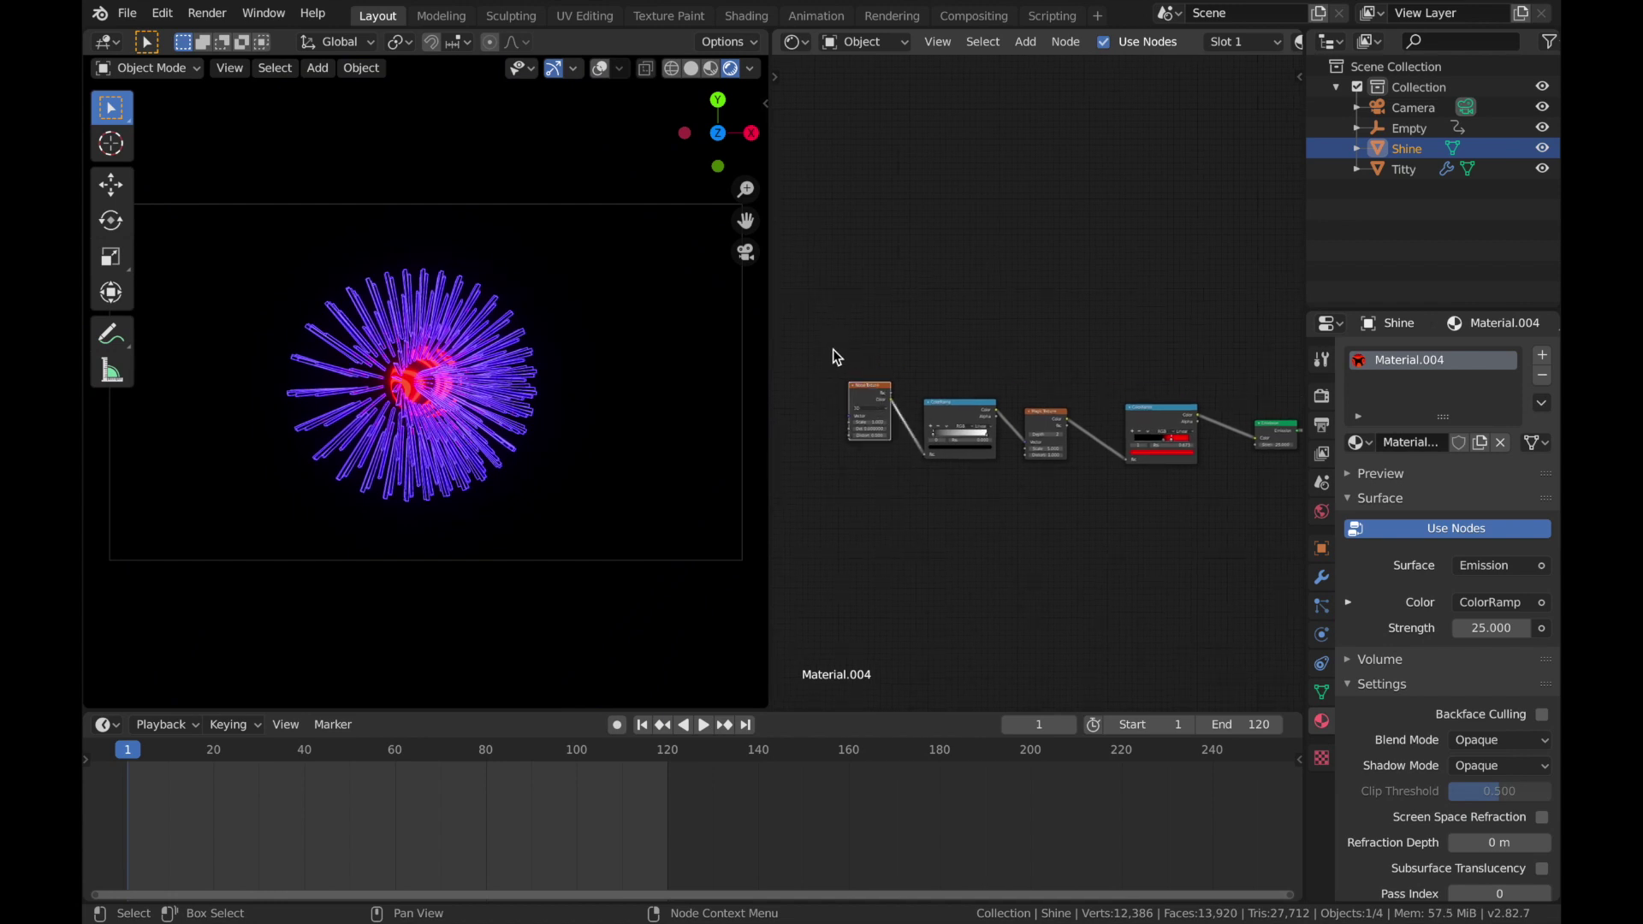
pyautogui.hotkey('ctrl', 't')
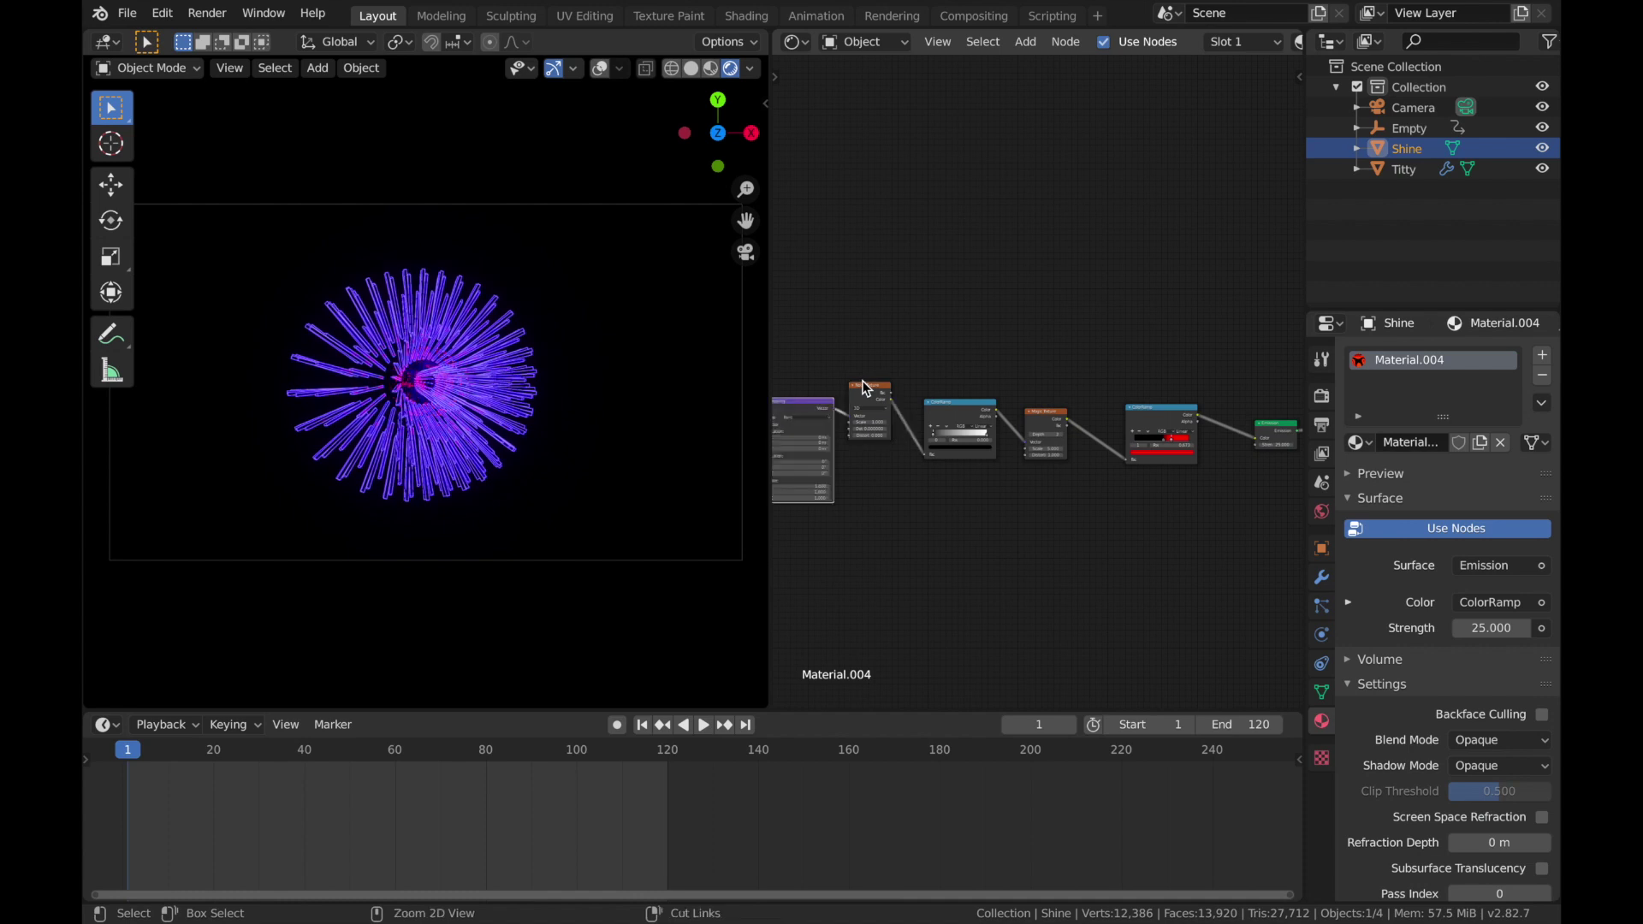
pyautogui.keyDown('ctrl'); pyautogui.hscroll(-2, 993, 543); pyautogui.keyUp('ctrl')
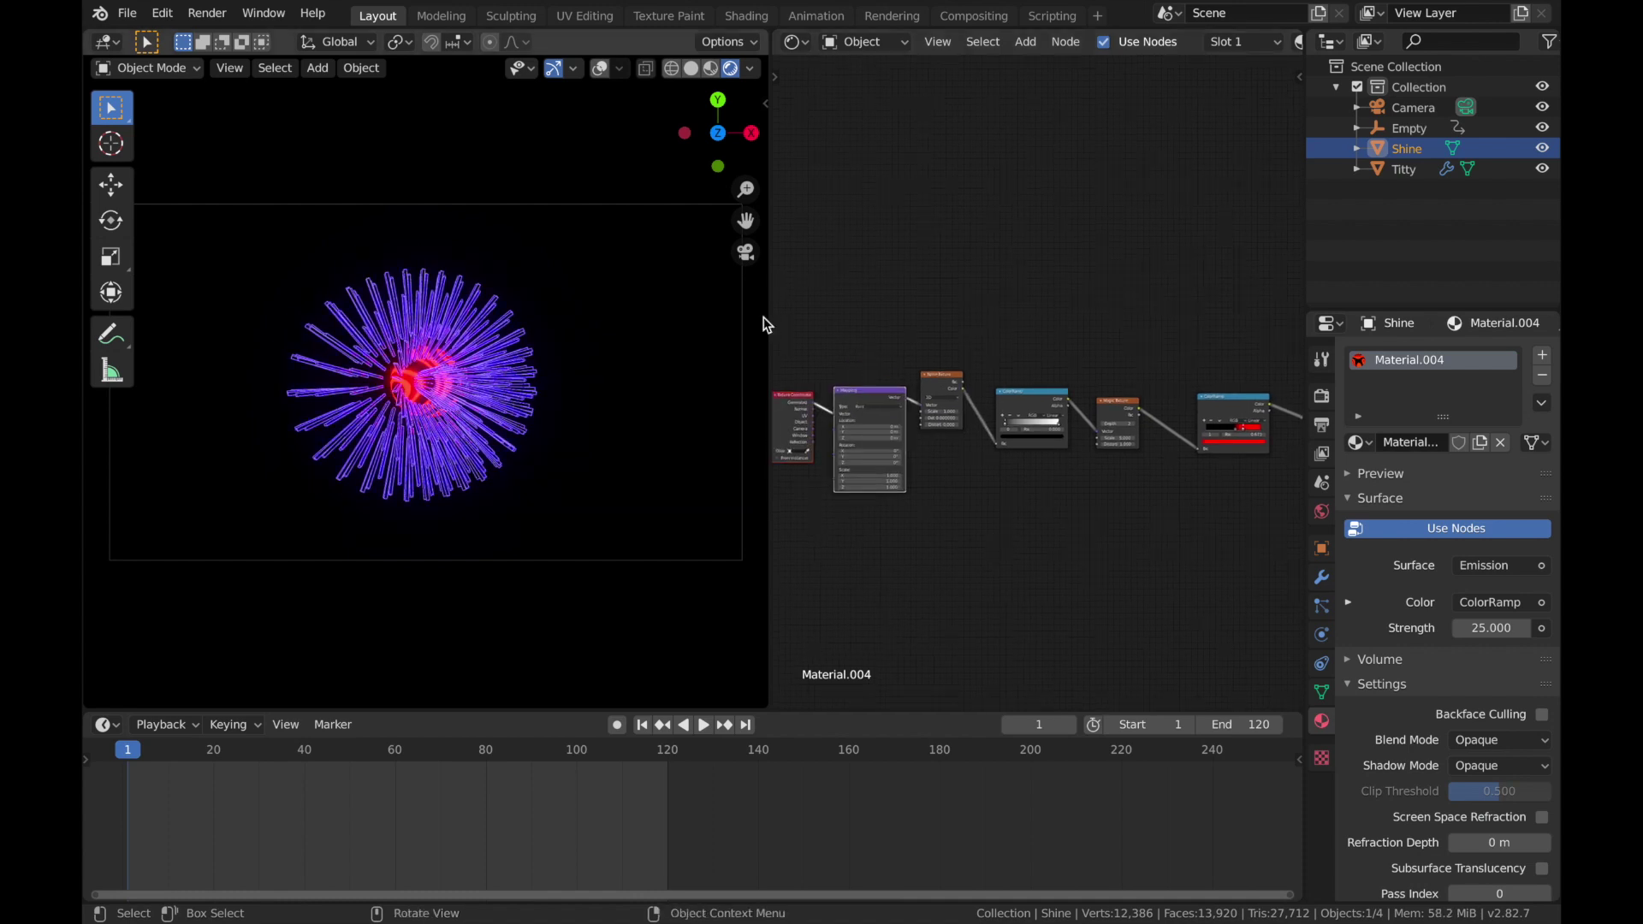
pyautogui.click(163, 19)
pyautogui.click(231, 307)
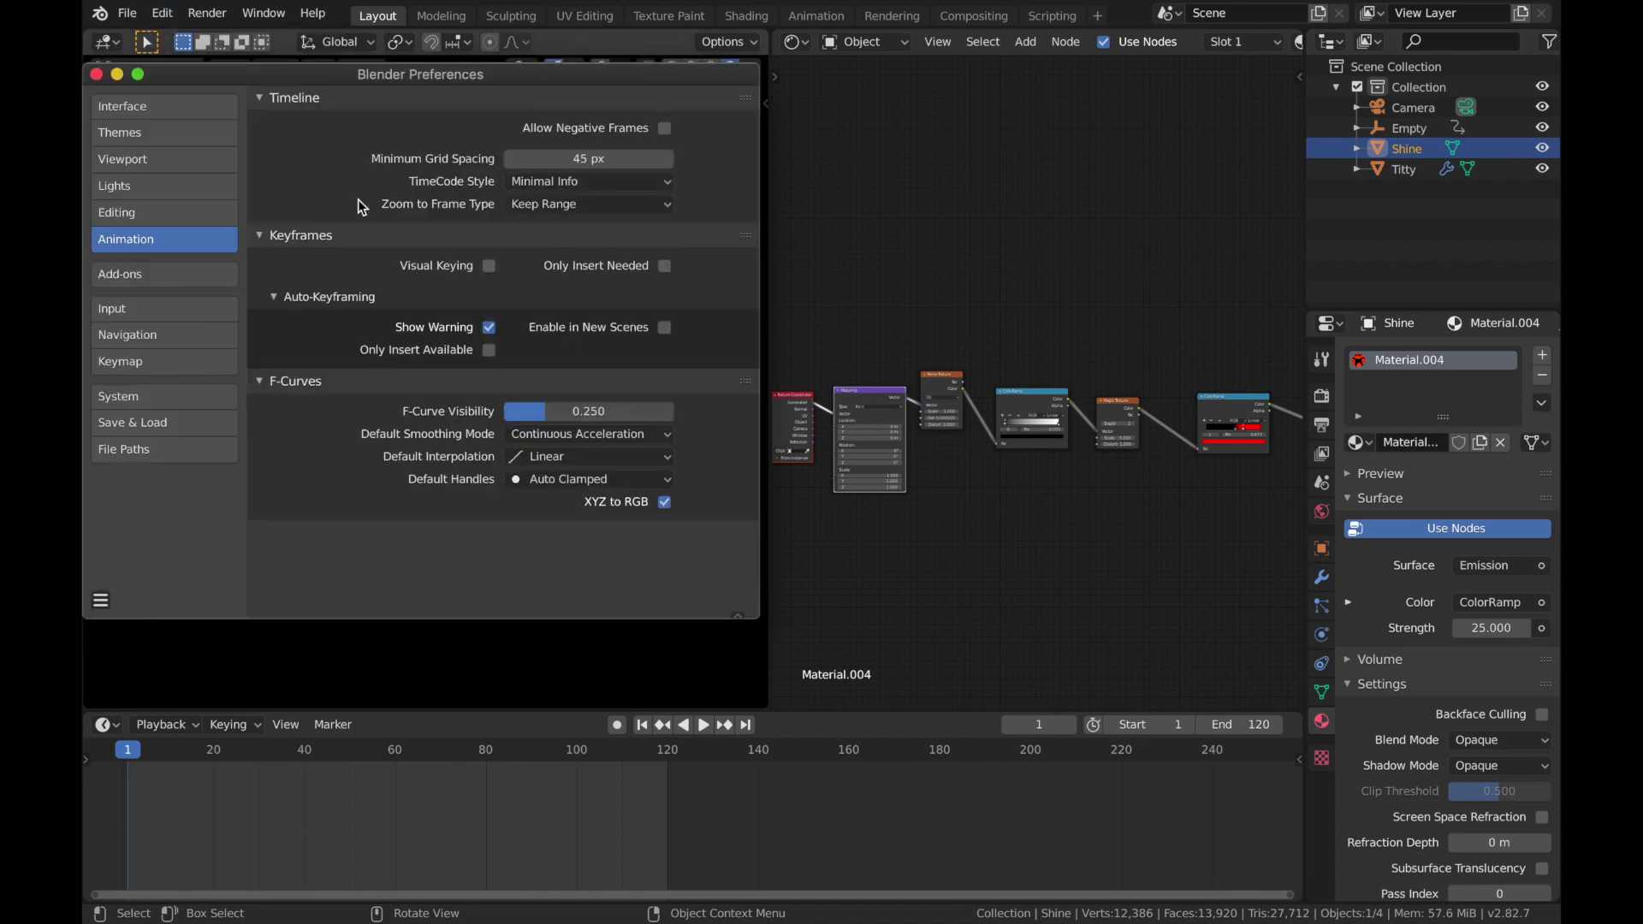
pyautogui.click(150, 273)
pyautogui.click(629, 128)
pyautogui.write('node')
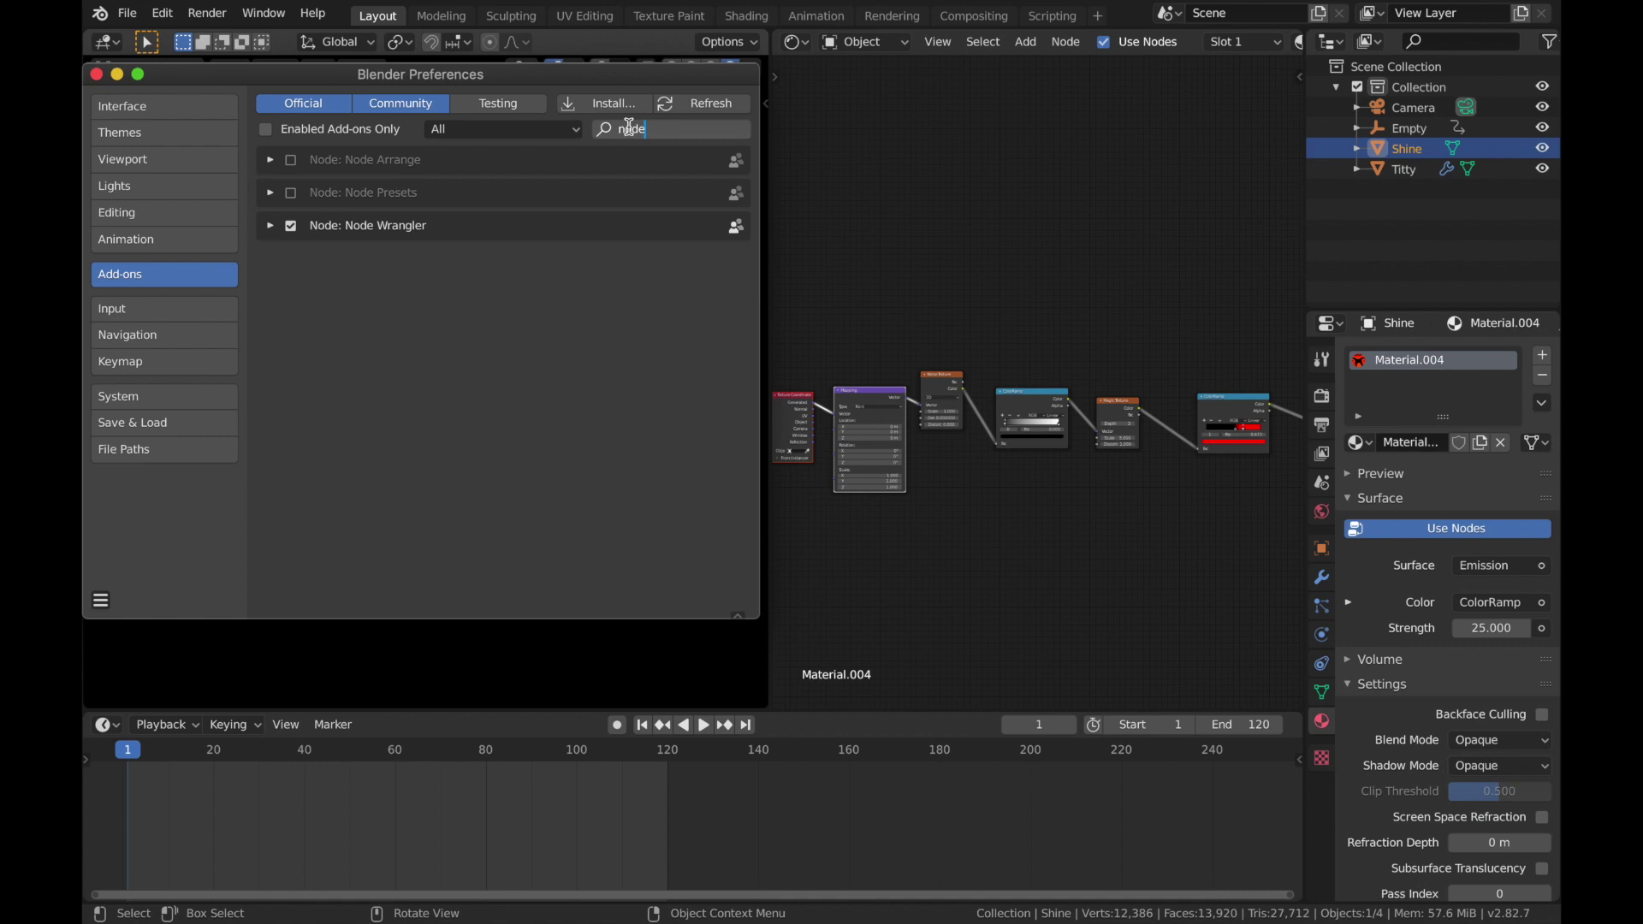
pyautogui.click(96, 75)
pyautogui.keyDown('ctrl'); pyautogui.hscroll(-3, 902, 567); pyautogui.keyUp('ctrl')
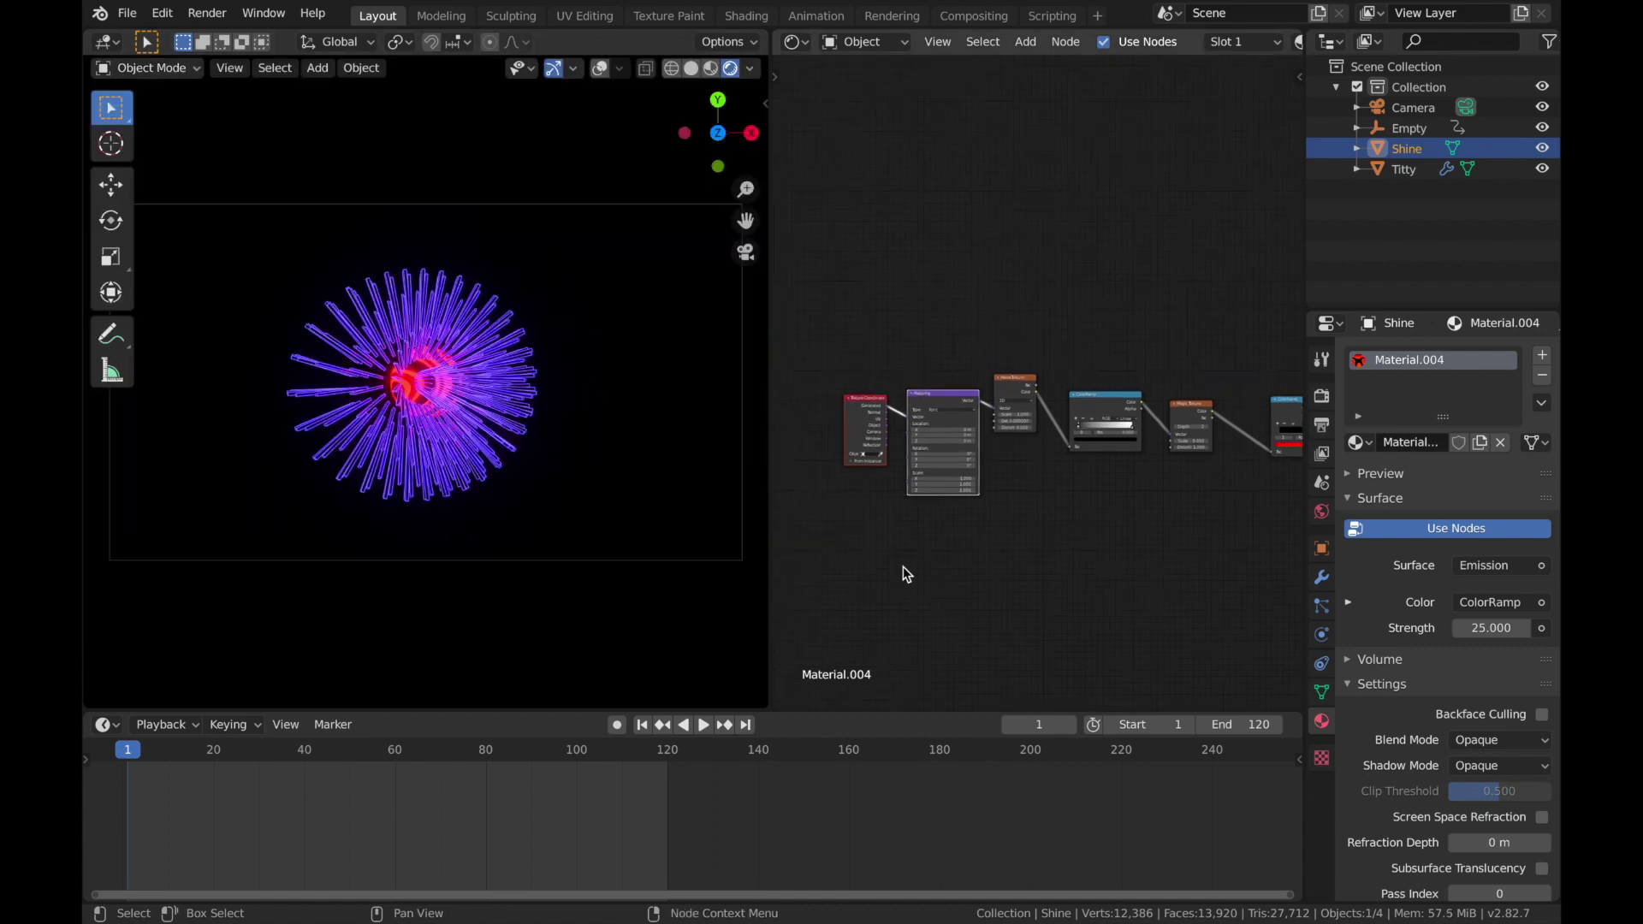
pyautogui.keyDown('ctrl'); pyautogui.hscroll(2, 902, 566); pyautogui.keyUp('ctrl')
# Step: Keyframe the Mapping node's rotation at frame 1 and a changed value at frame 121
pyautogui.click(902, 397)
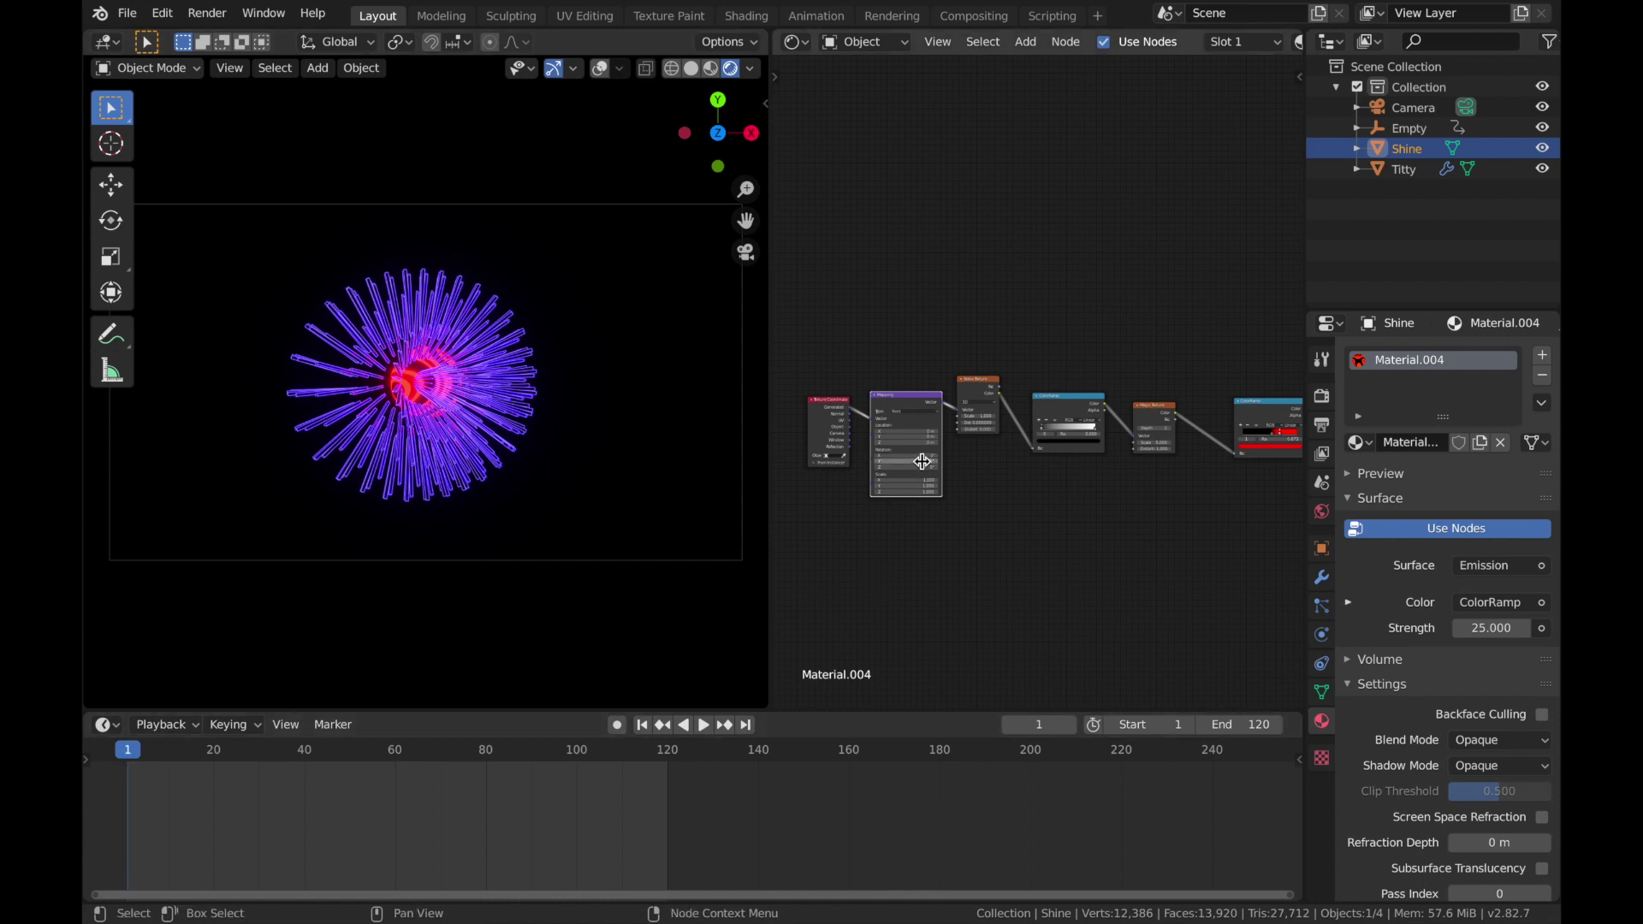
pyautogui.press('i')
pyautogui.press('space')
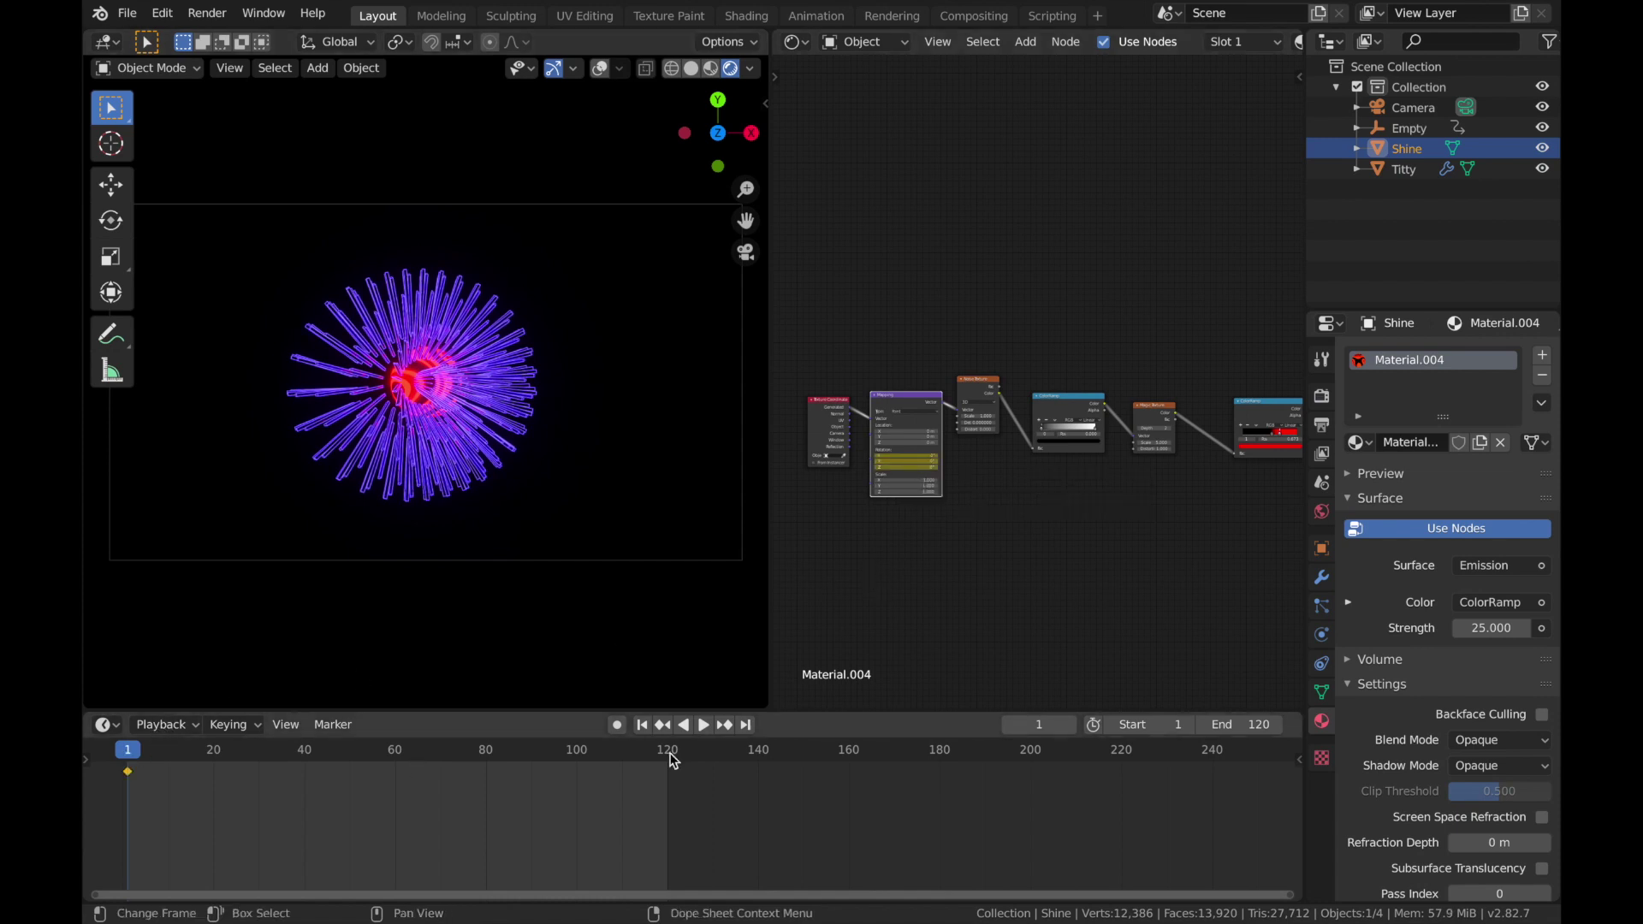
pyautogui.click(672, 752)
pyautogui.press('space')
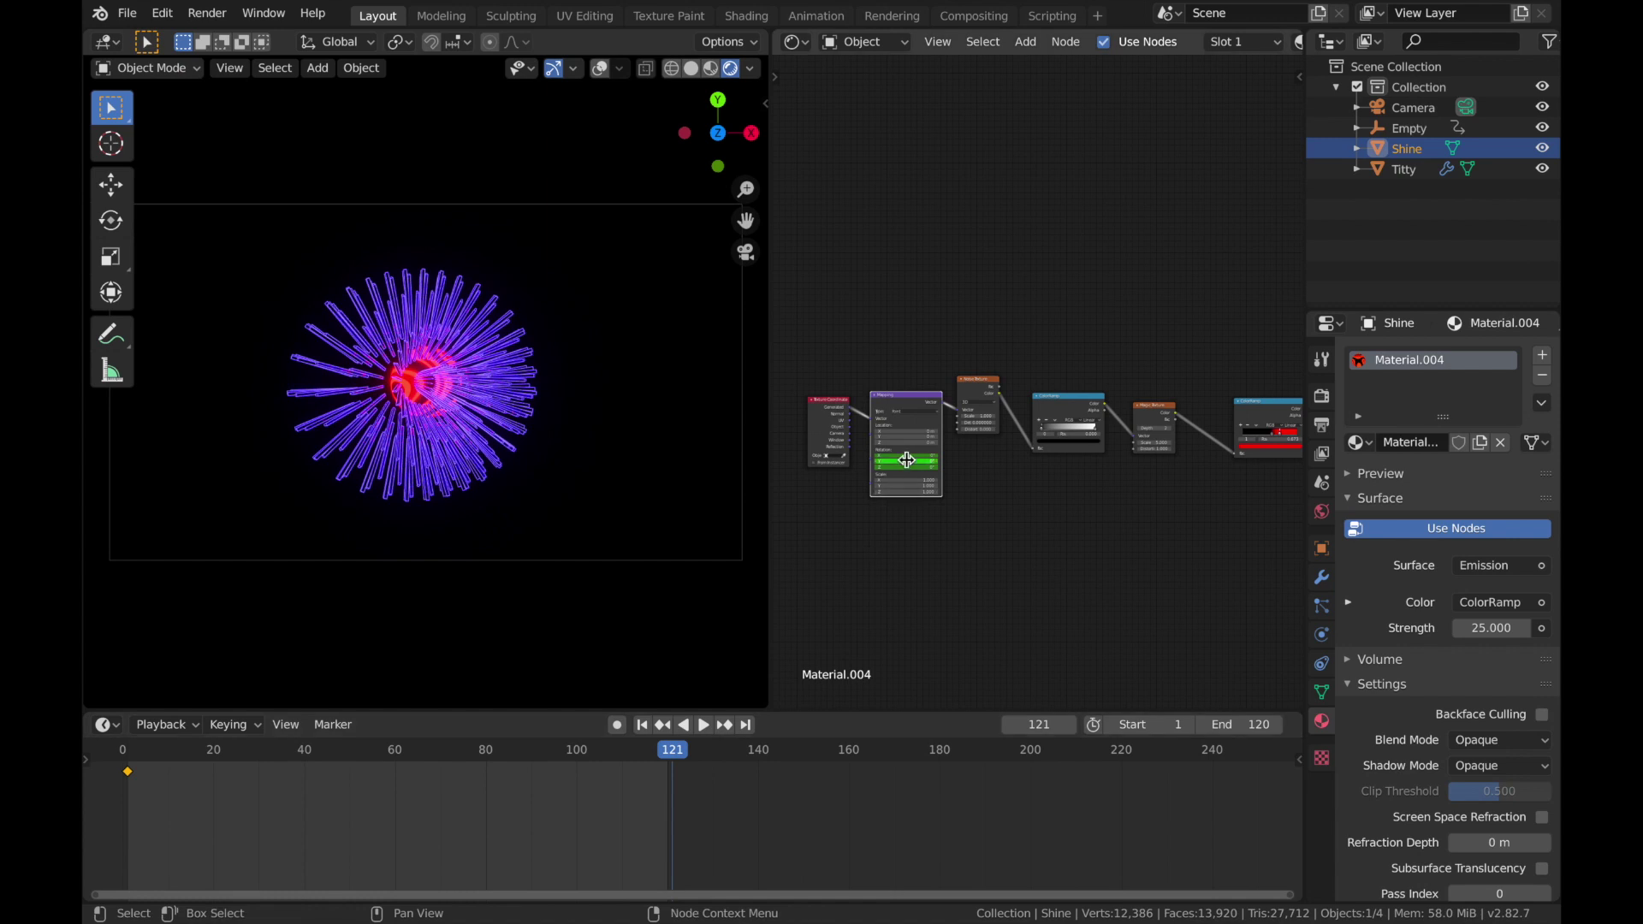
pyautogui.press('Return')
pyautogui.press('i')
pyautogui.press('space')
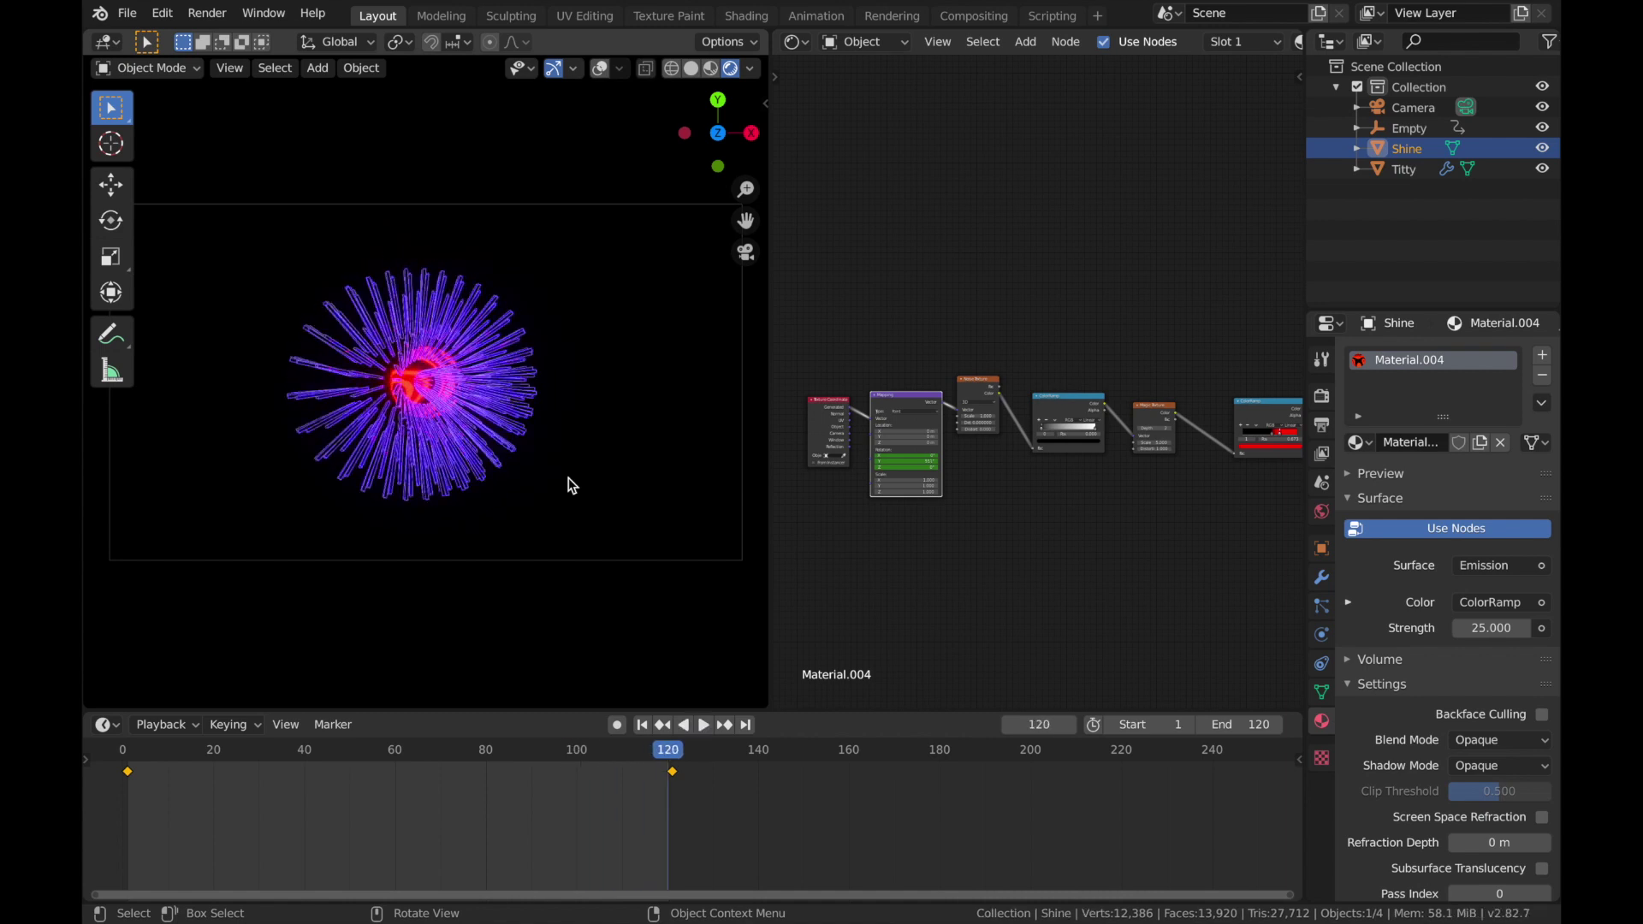
pyautogui.click(643, 728)
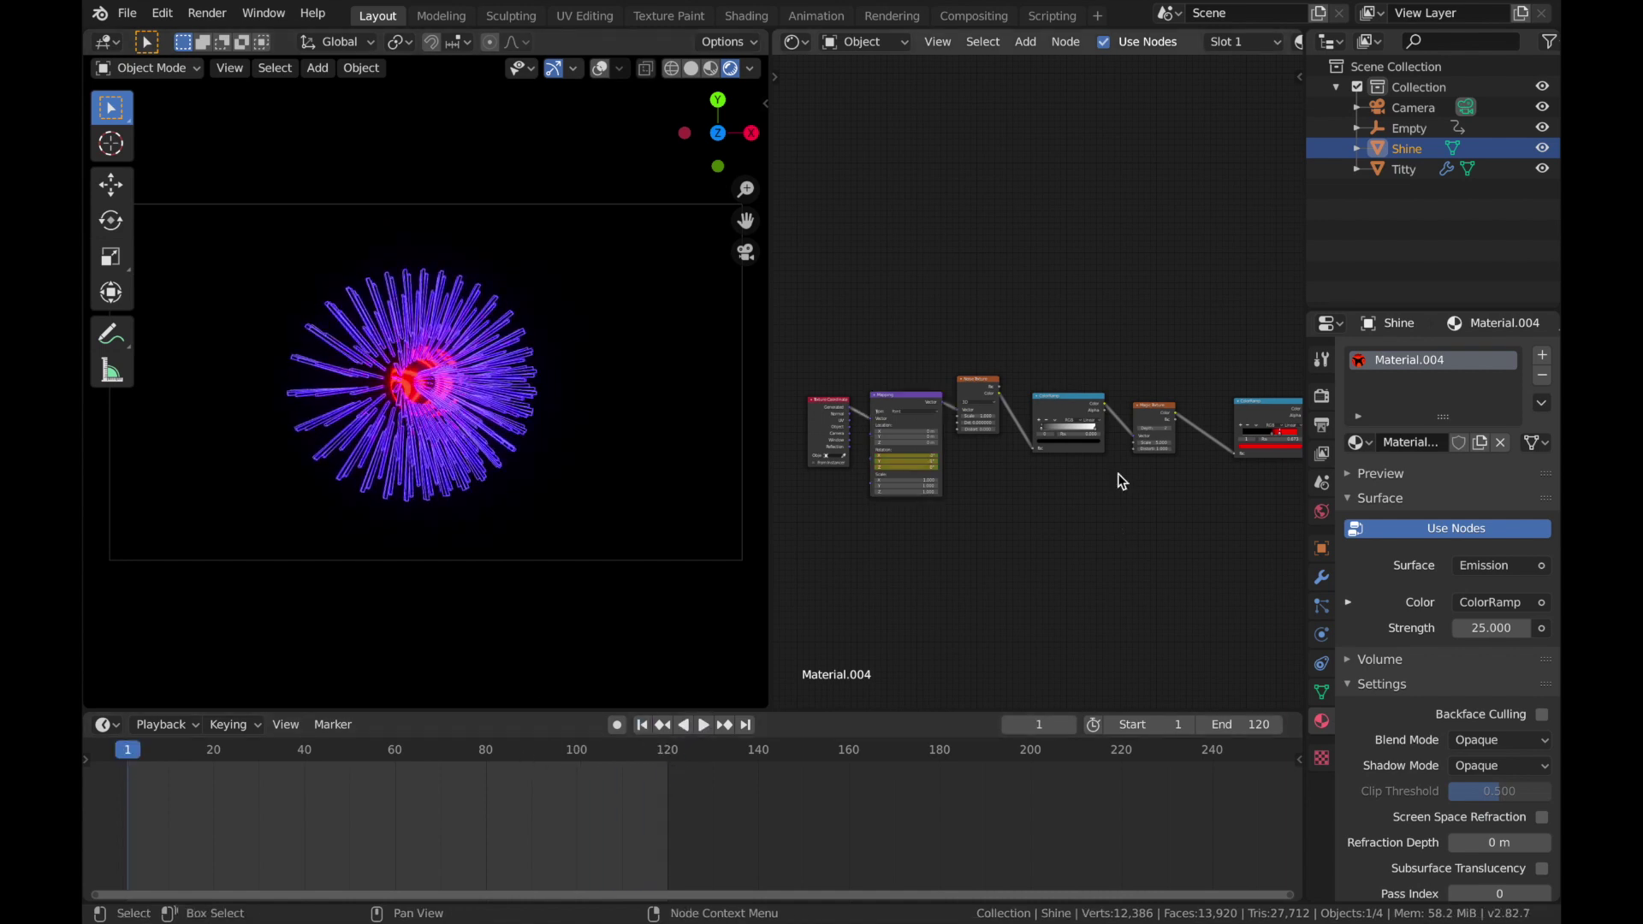
# Step: Keyframe the ColorRamp stop at frames 1 and 120, sliding it right at frame 61
pyautogui.click(1088, 400)
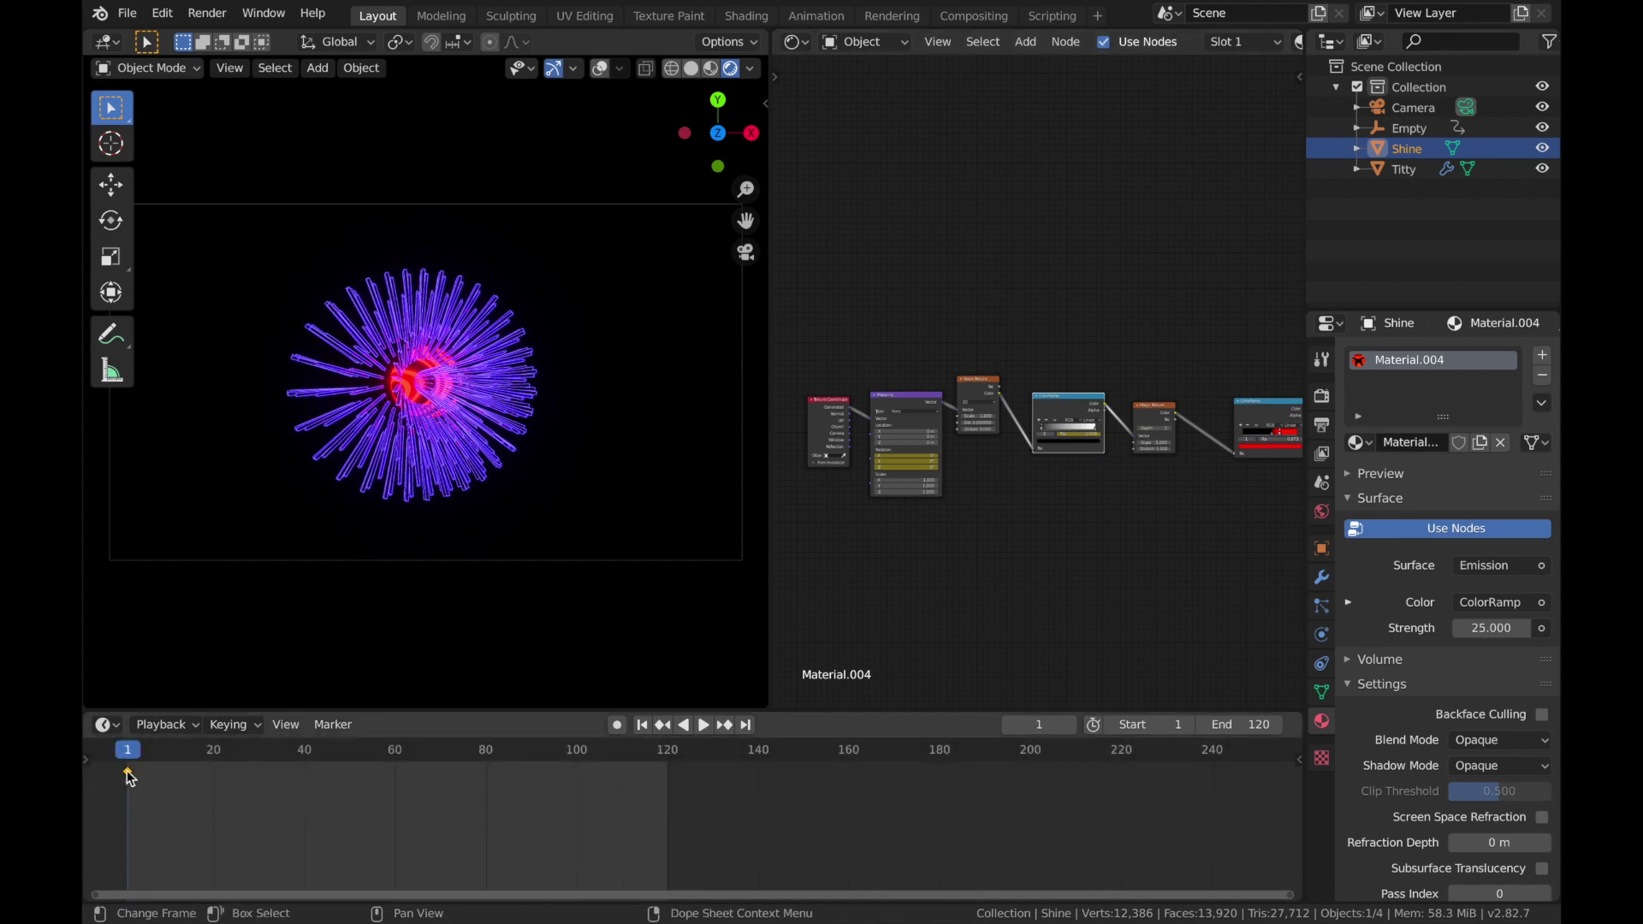
pyautogui.press('g')
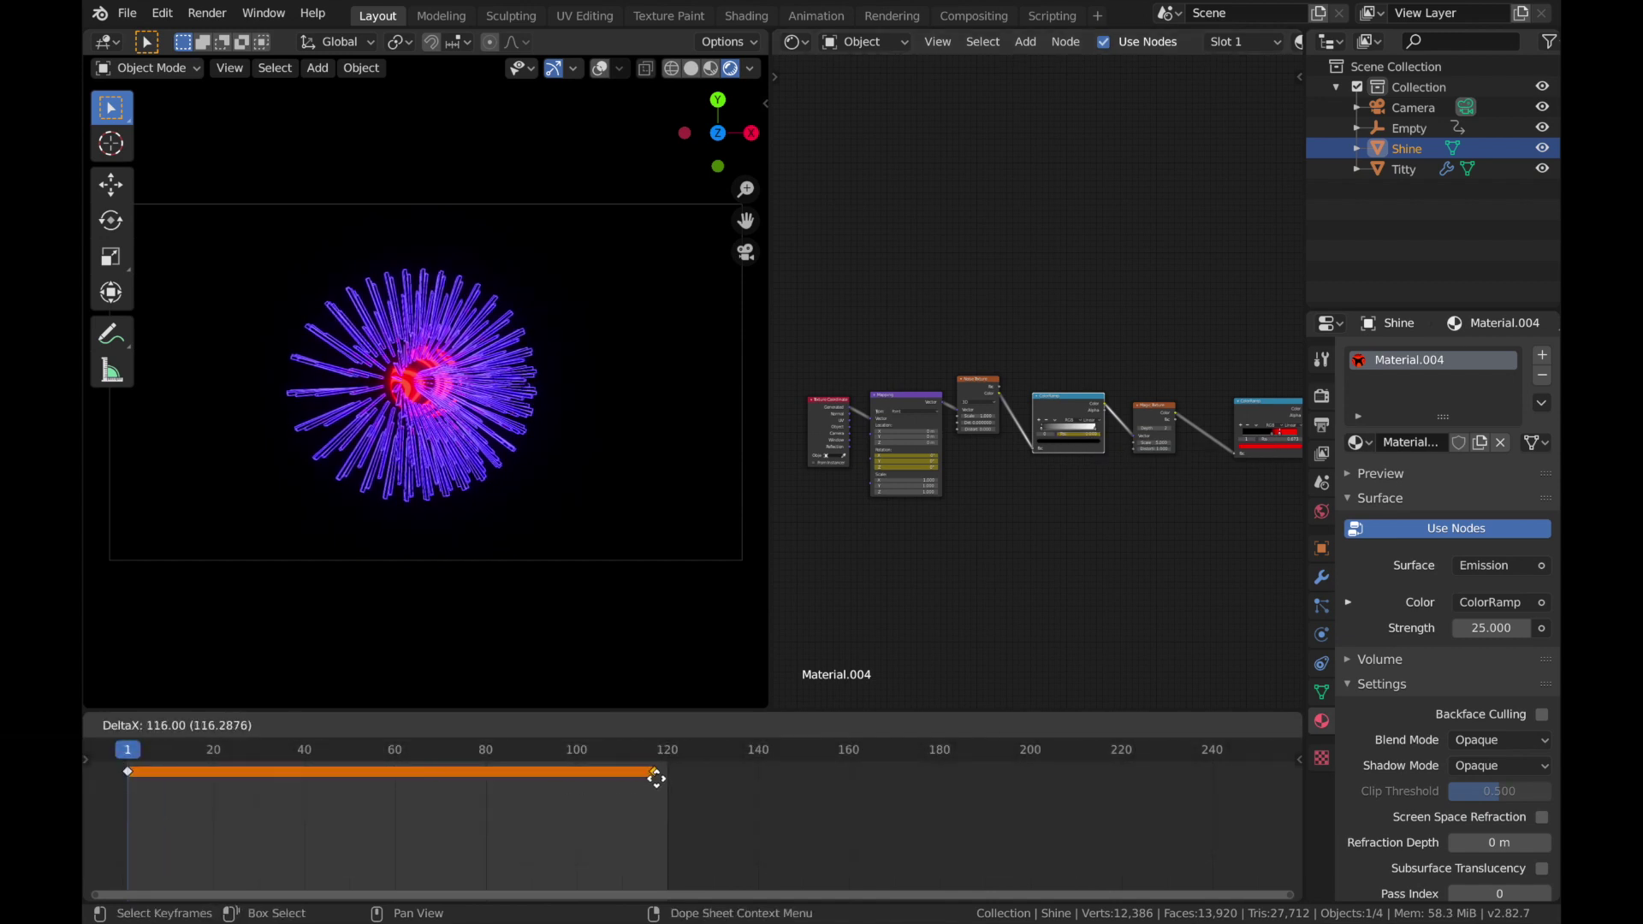
pyautogui.click(673, 778)
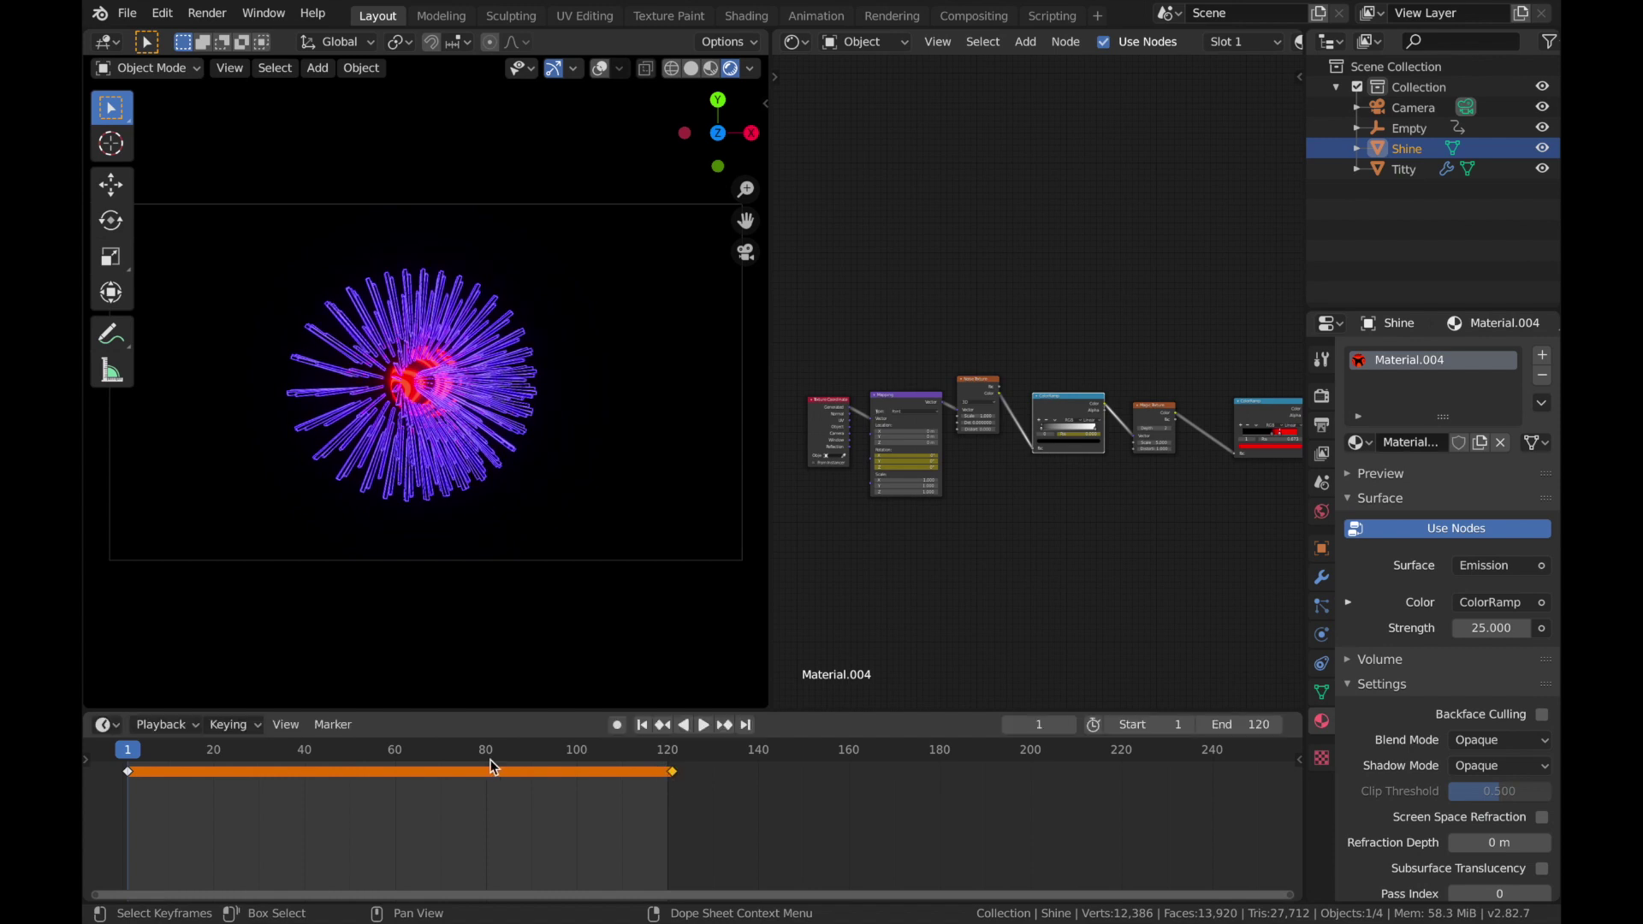
pyautogui.click(430, 836)
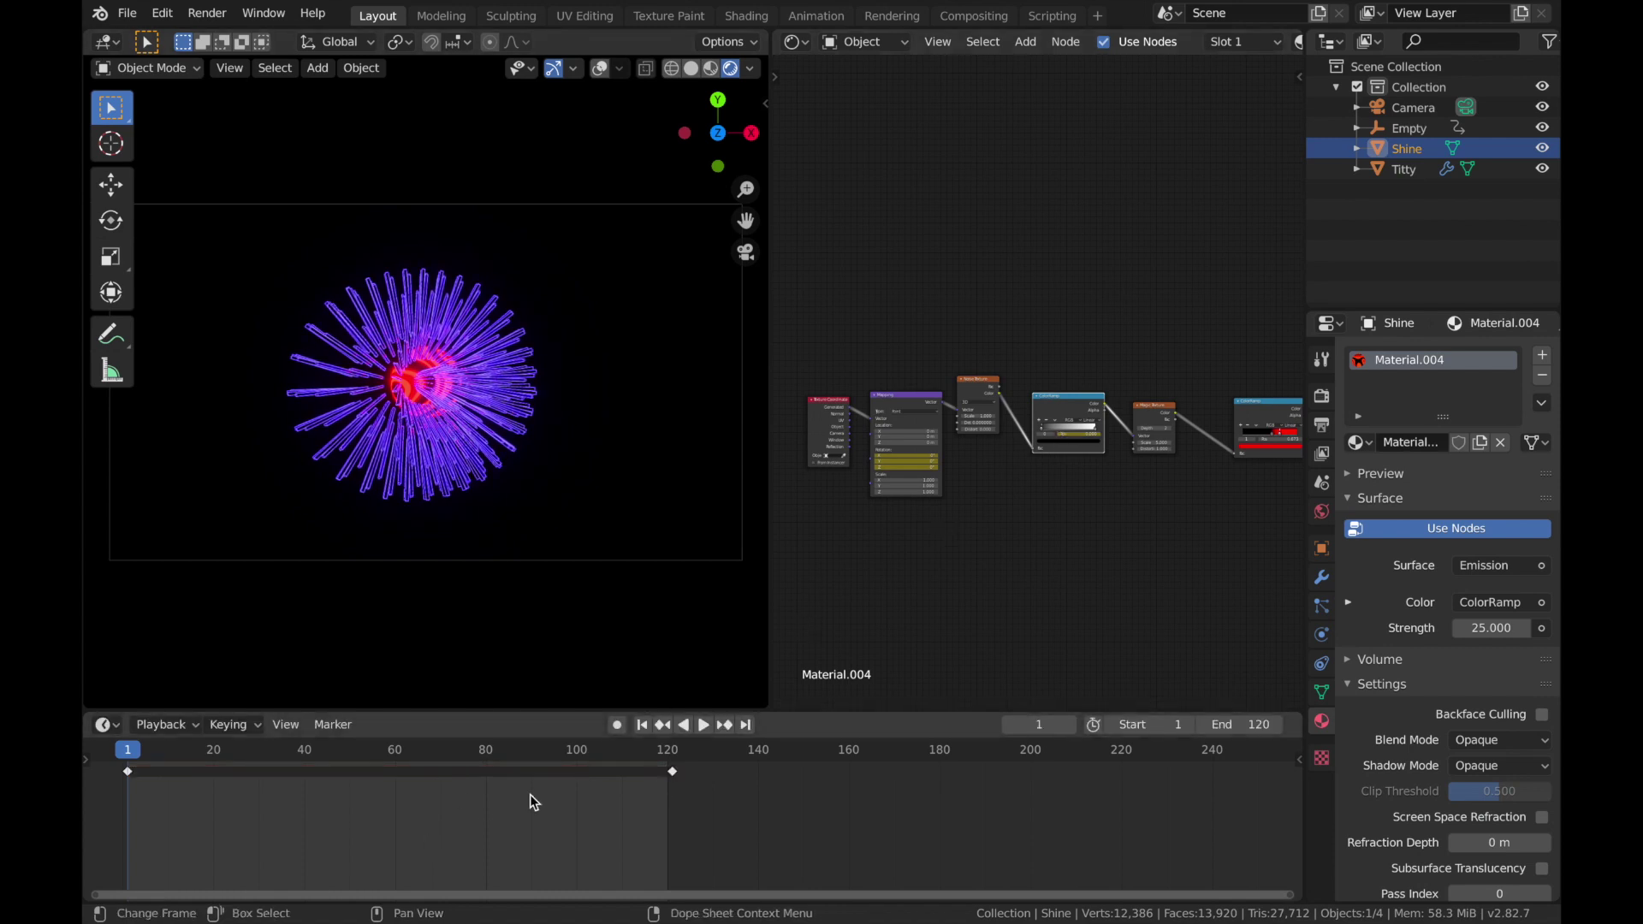
pyautogui.click(399, 760)
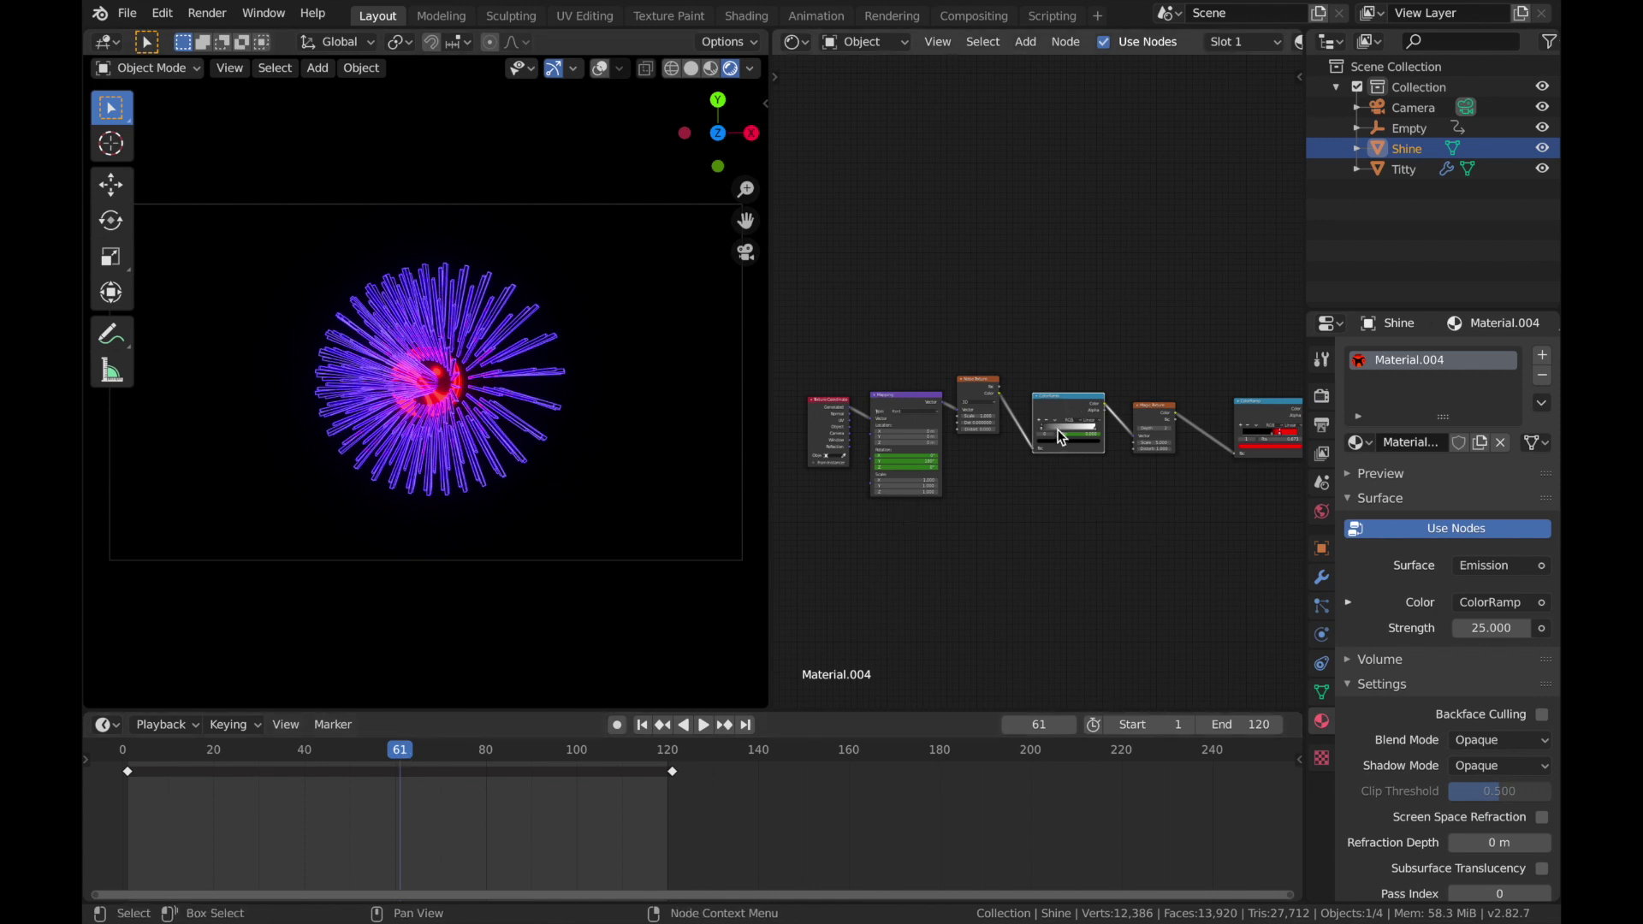
pyautogui.moveTo(1041, 434); pyautogui.dragTo(1077, 433)
pyautogui.press('i')
pyautogui.click(495, 750)
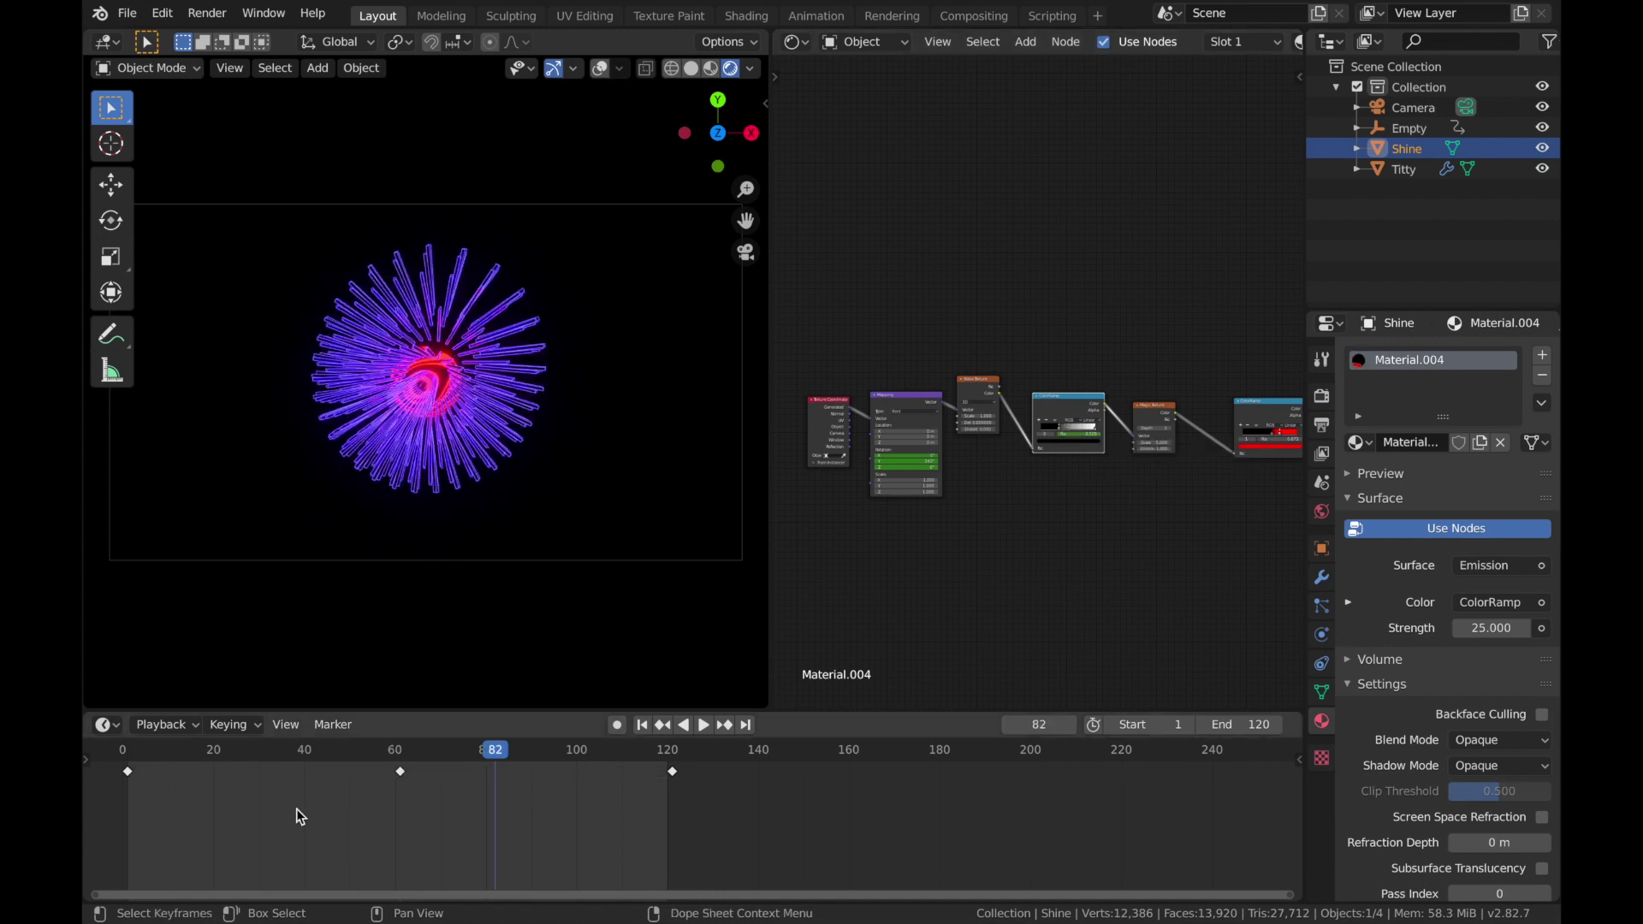
# Step: Set the keyframes' interpolation to Bezier and return to the first frame
pyautogui.press('t')
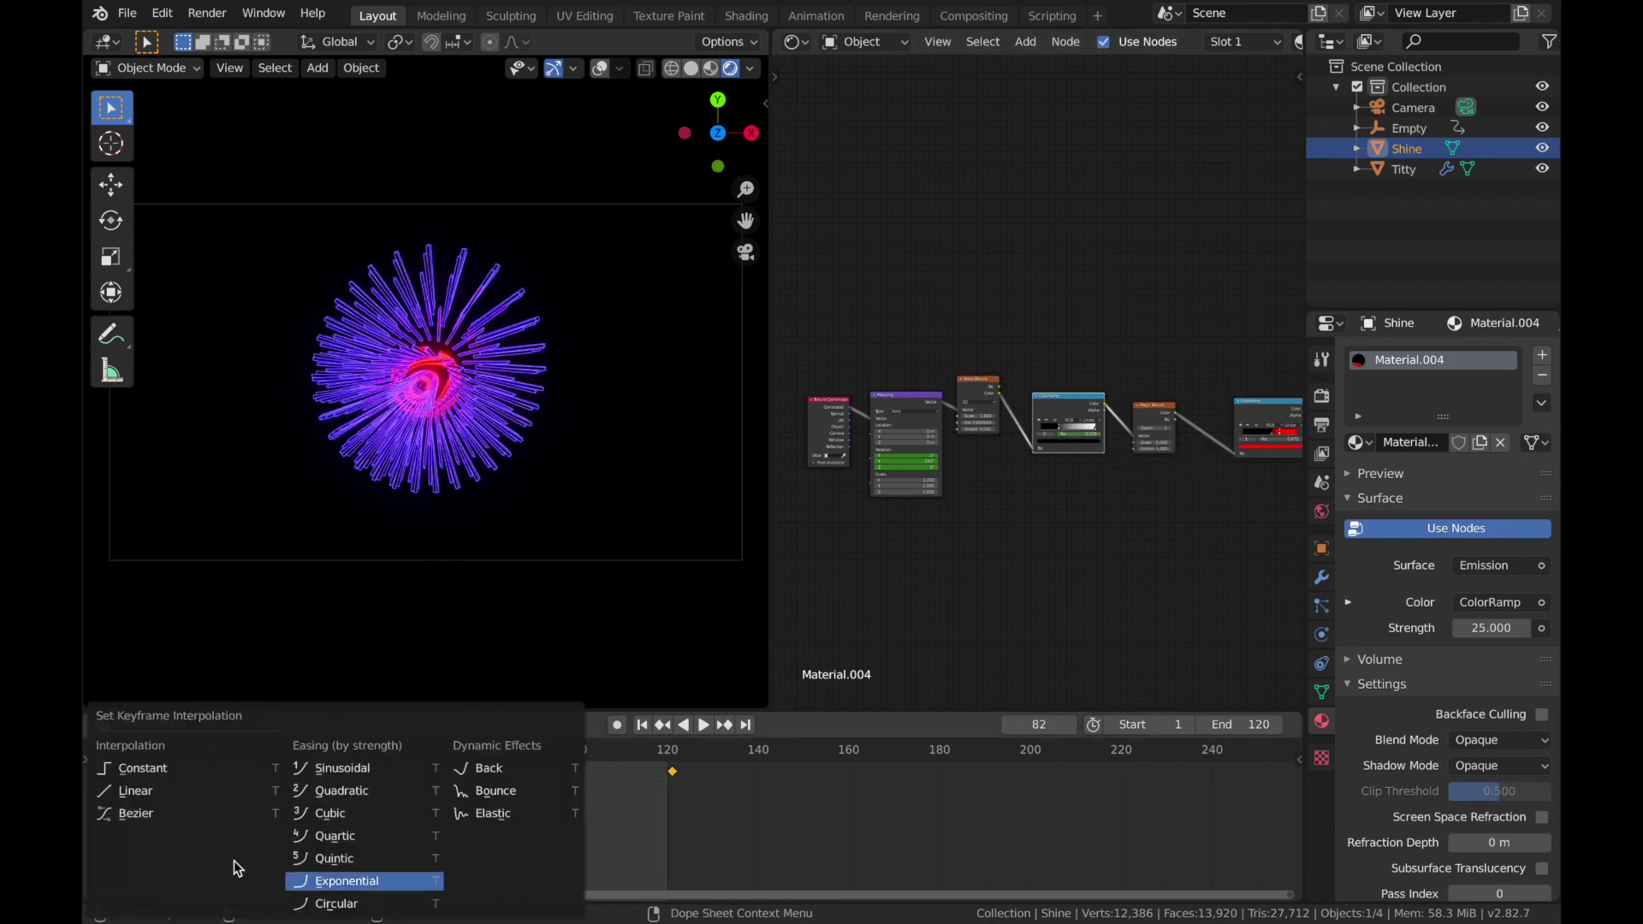
pyautogui.click(174, 817)
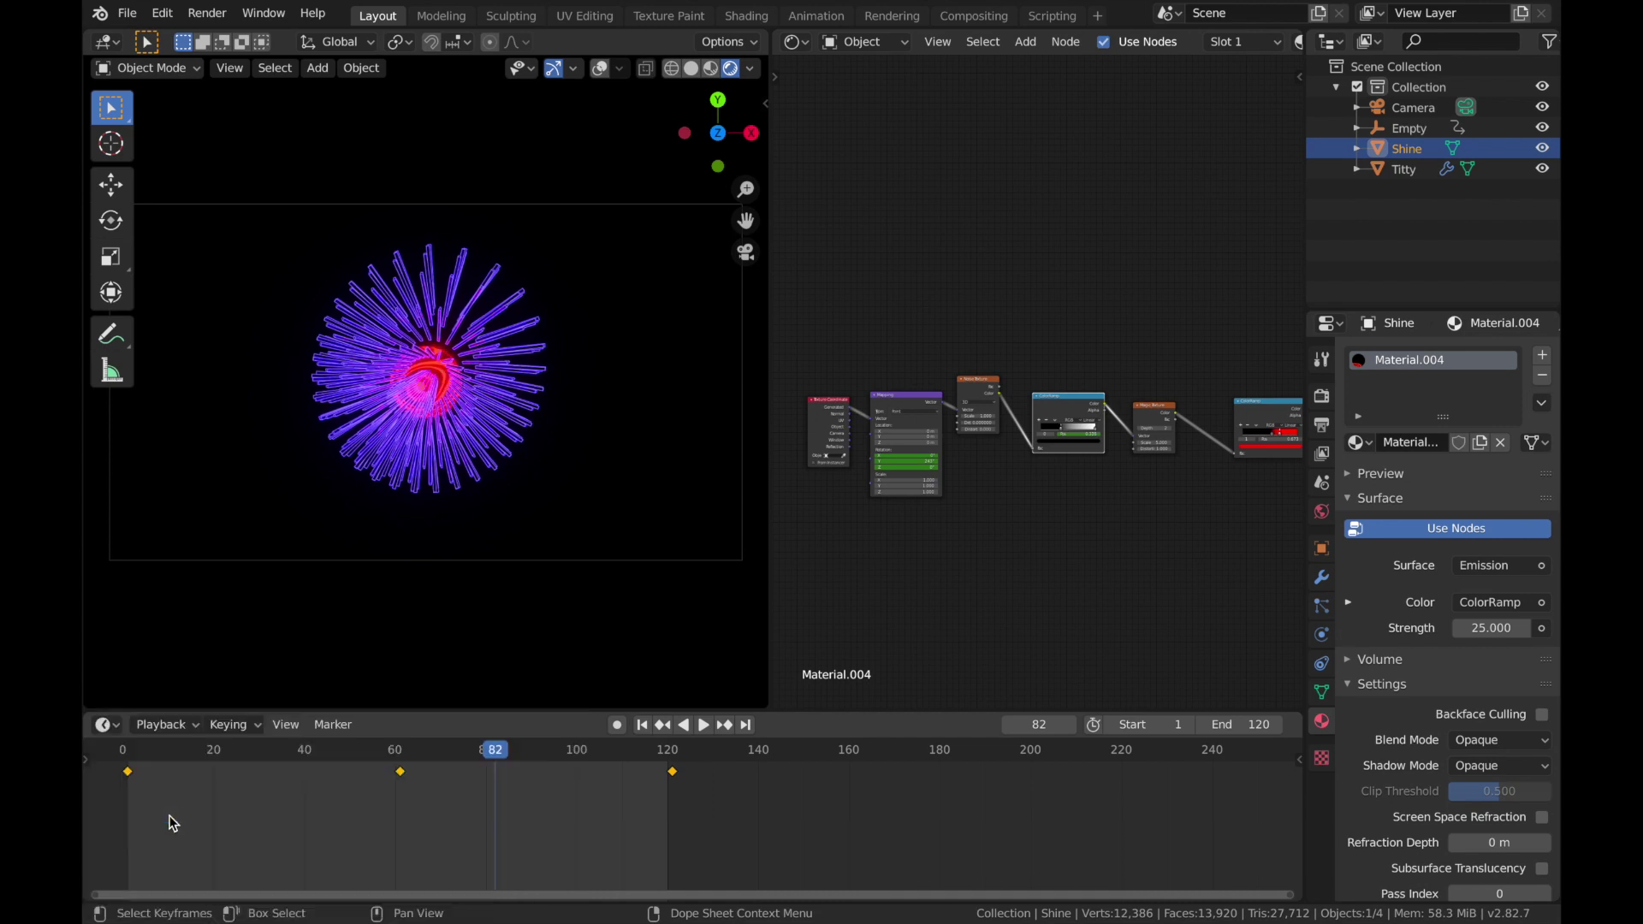
pyautogui.click(643, 725)
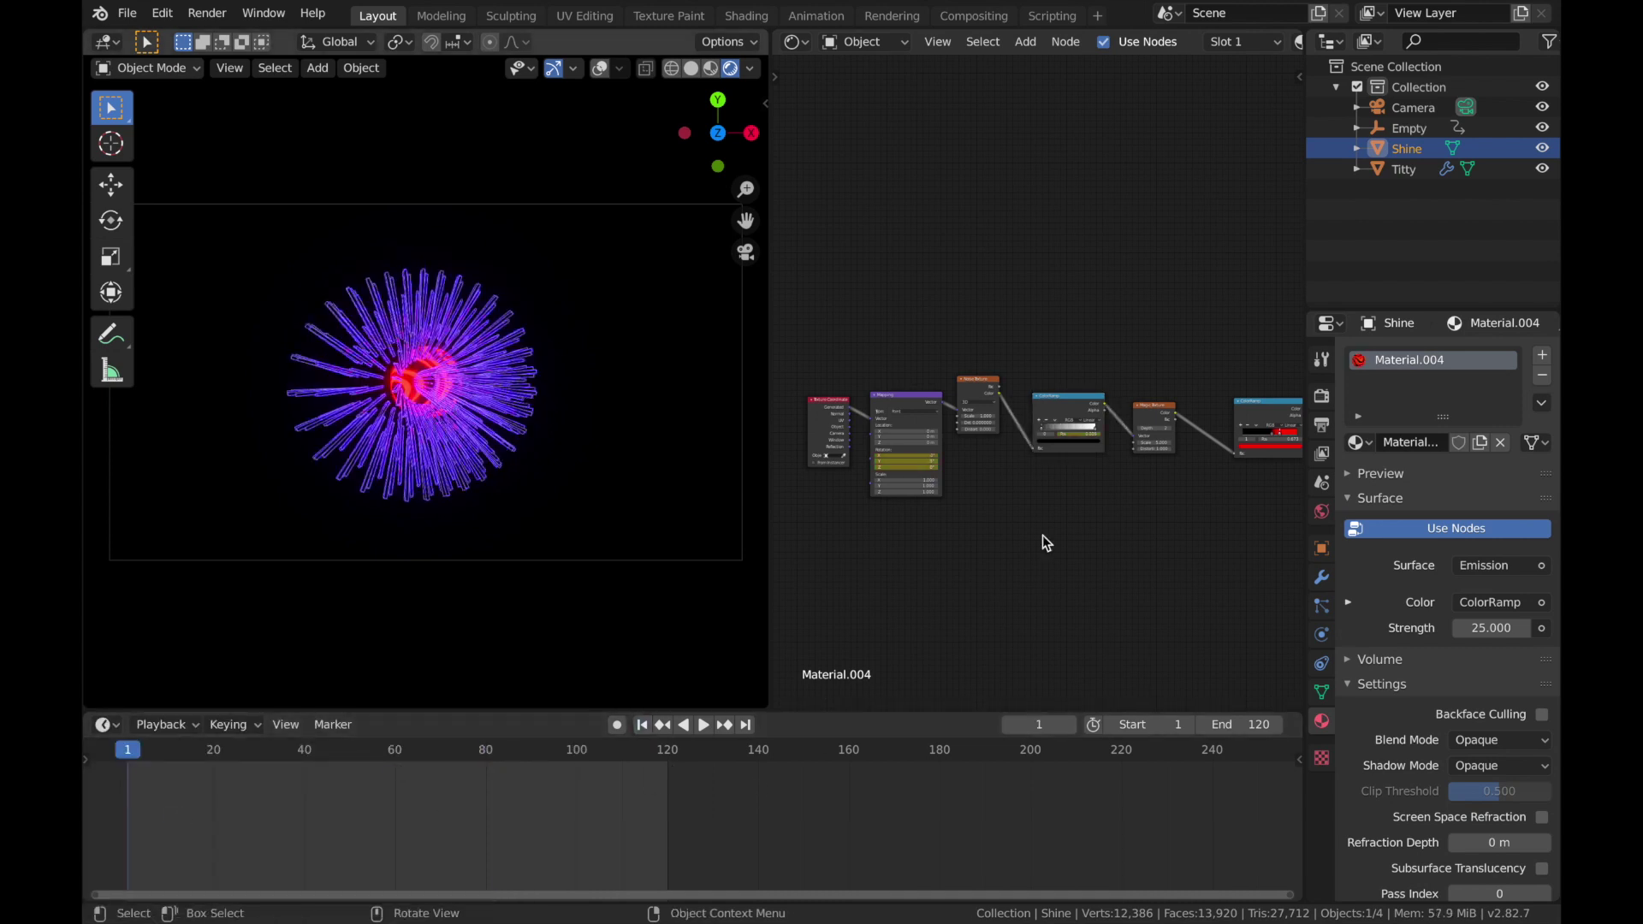
pyautogui.keyDown('ctrl'); pyautogui.hscroll(4, 1042, 536); pyautogui.keyUp('ctrl')
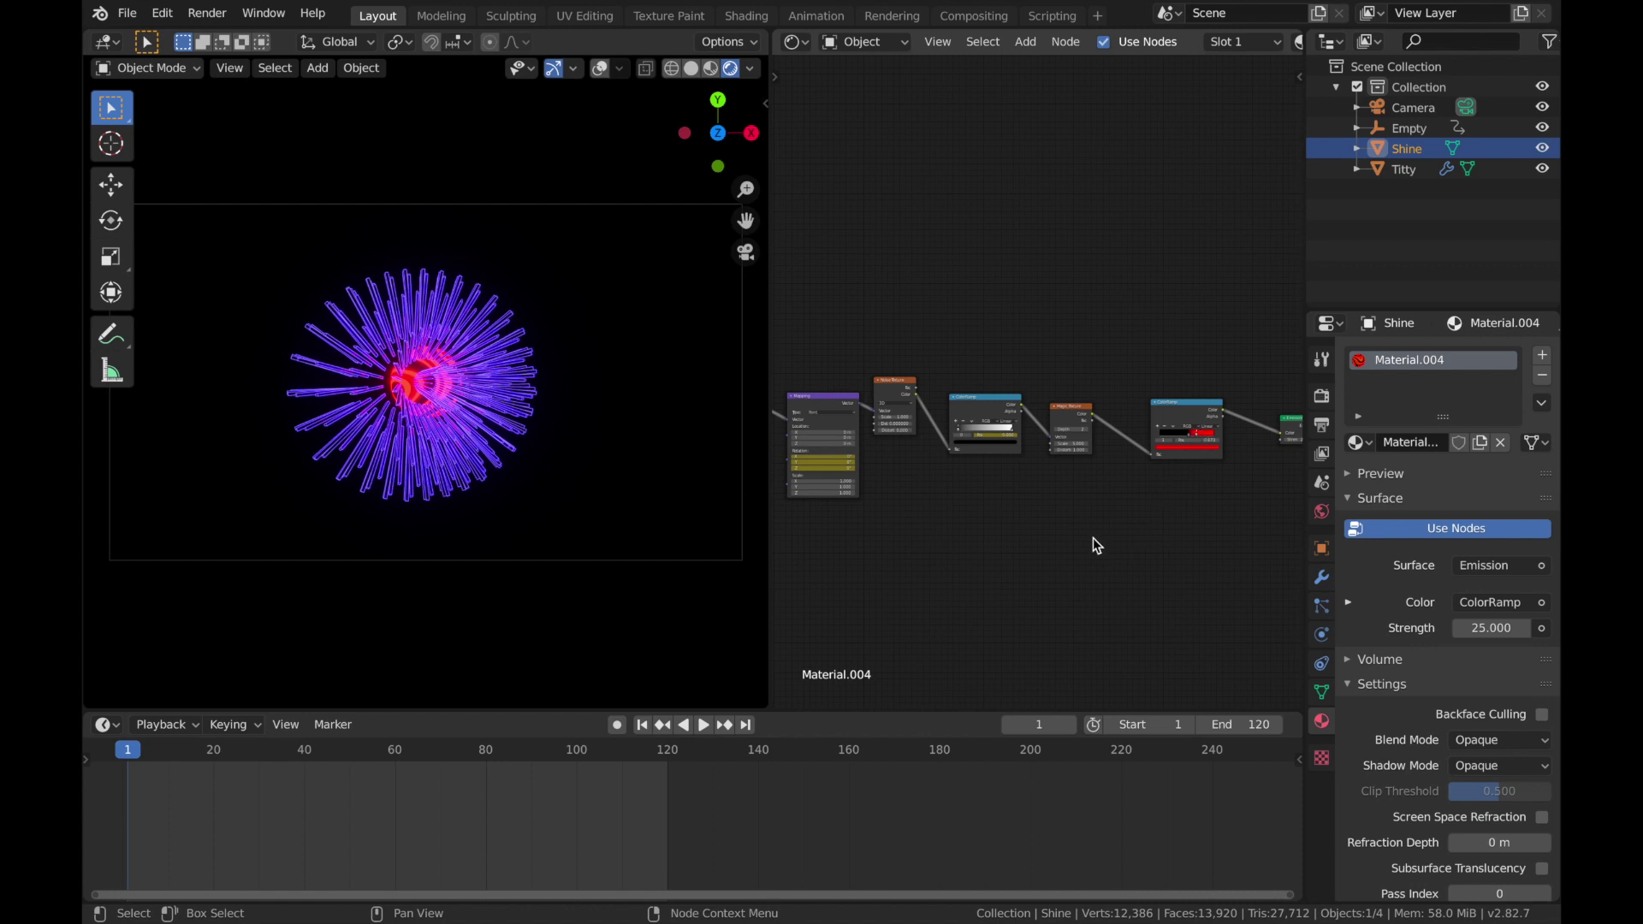
# Step: Keyframe the ColorRamp stop colour at frame 1 and copy that key to frame 120
pyautogui.moveTo(1198, 440); pyautogui.dragTo(1196, 440)
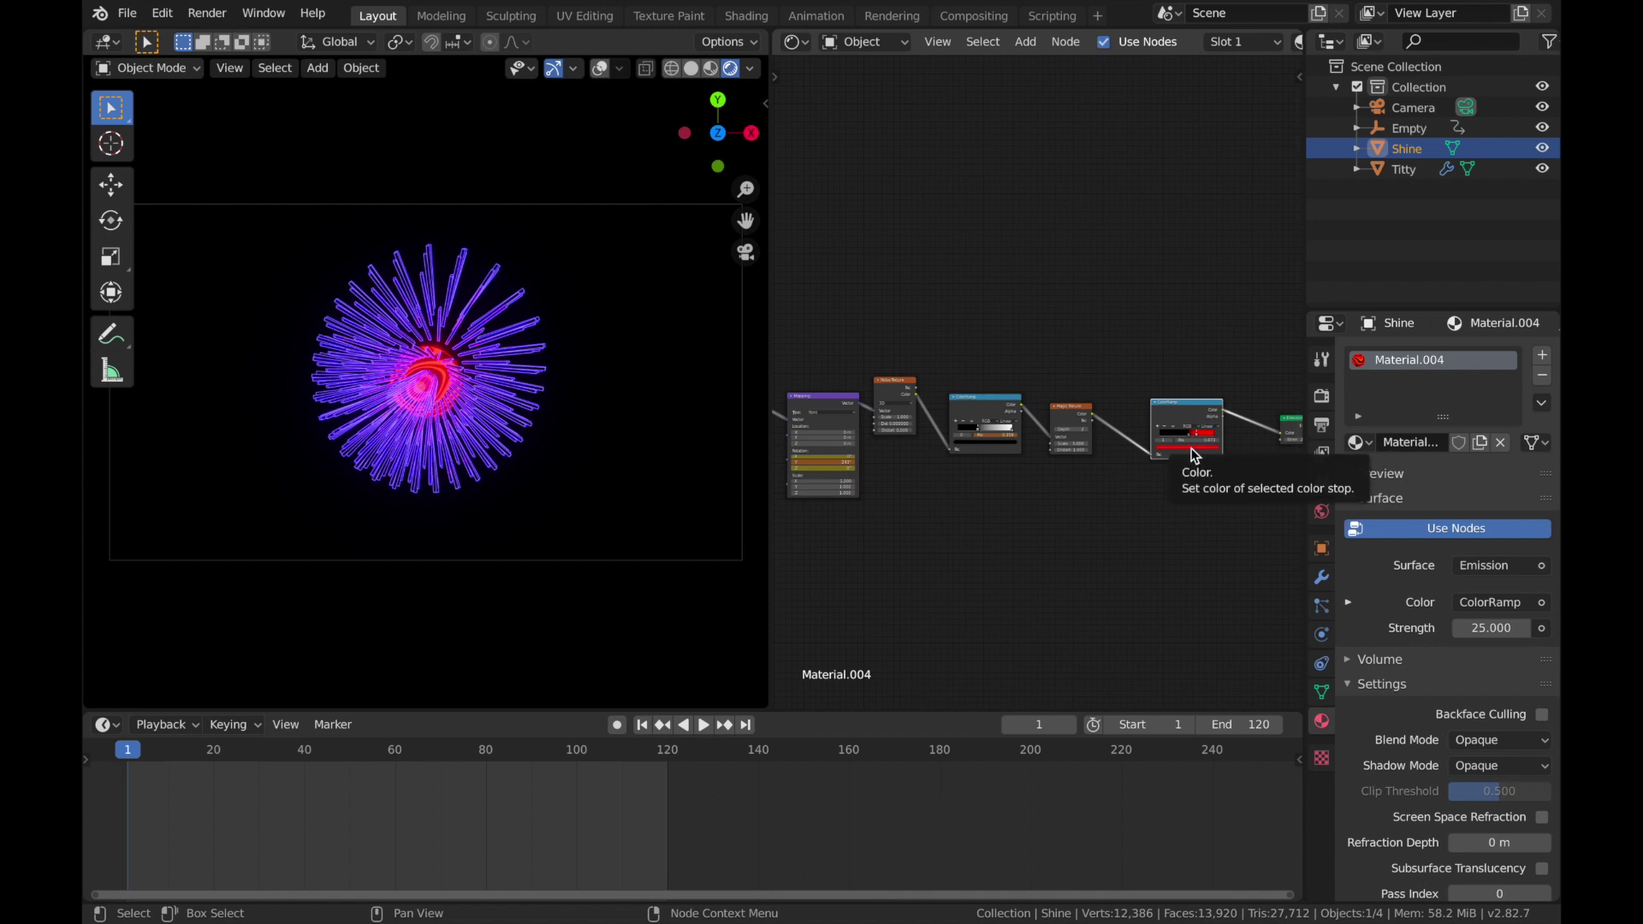
pyautogui.press('i')
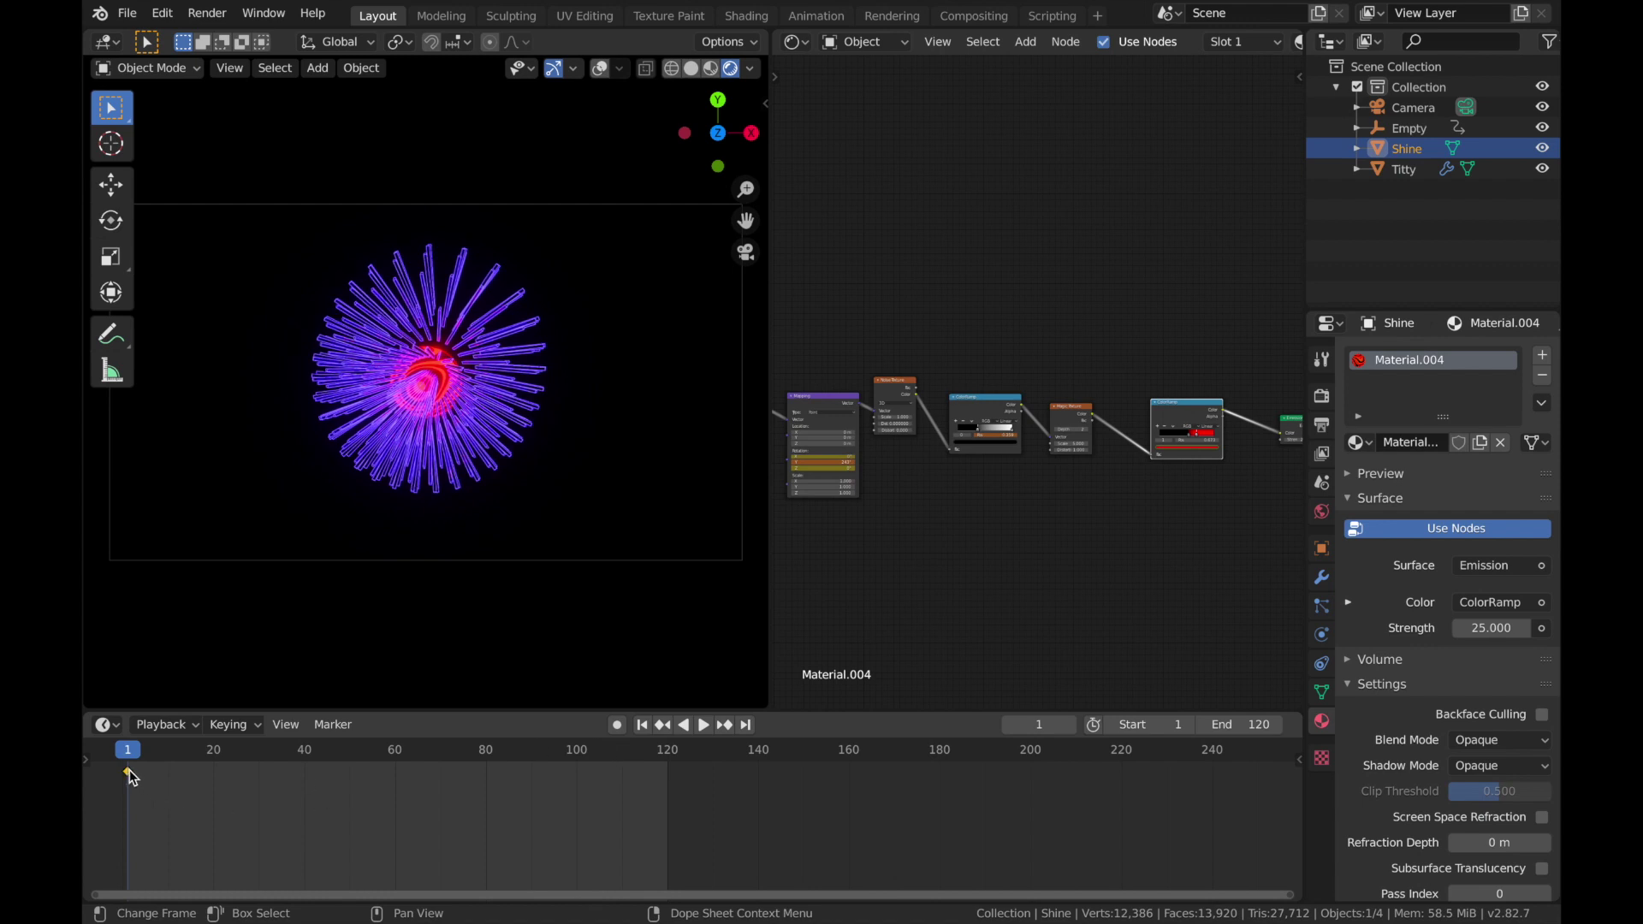
pyautogui.hotkey('shift', 'd')
pyautogui.click(674, 781)
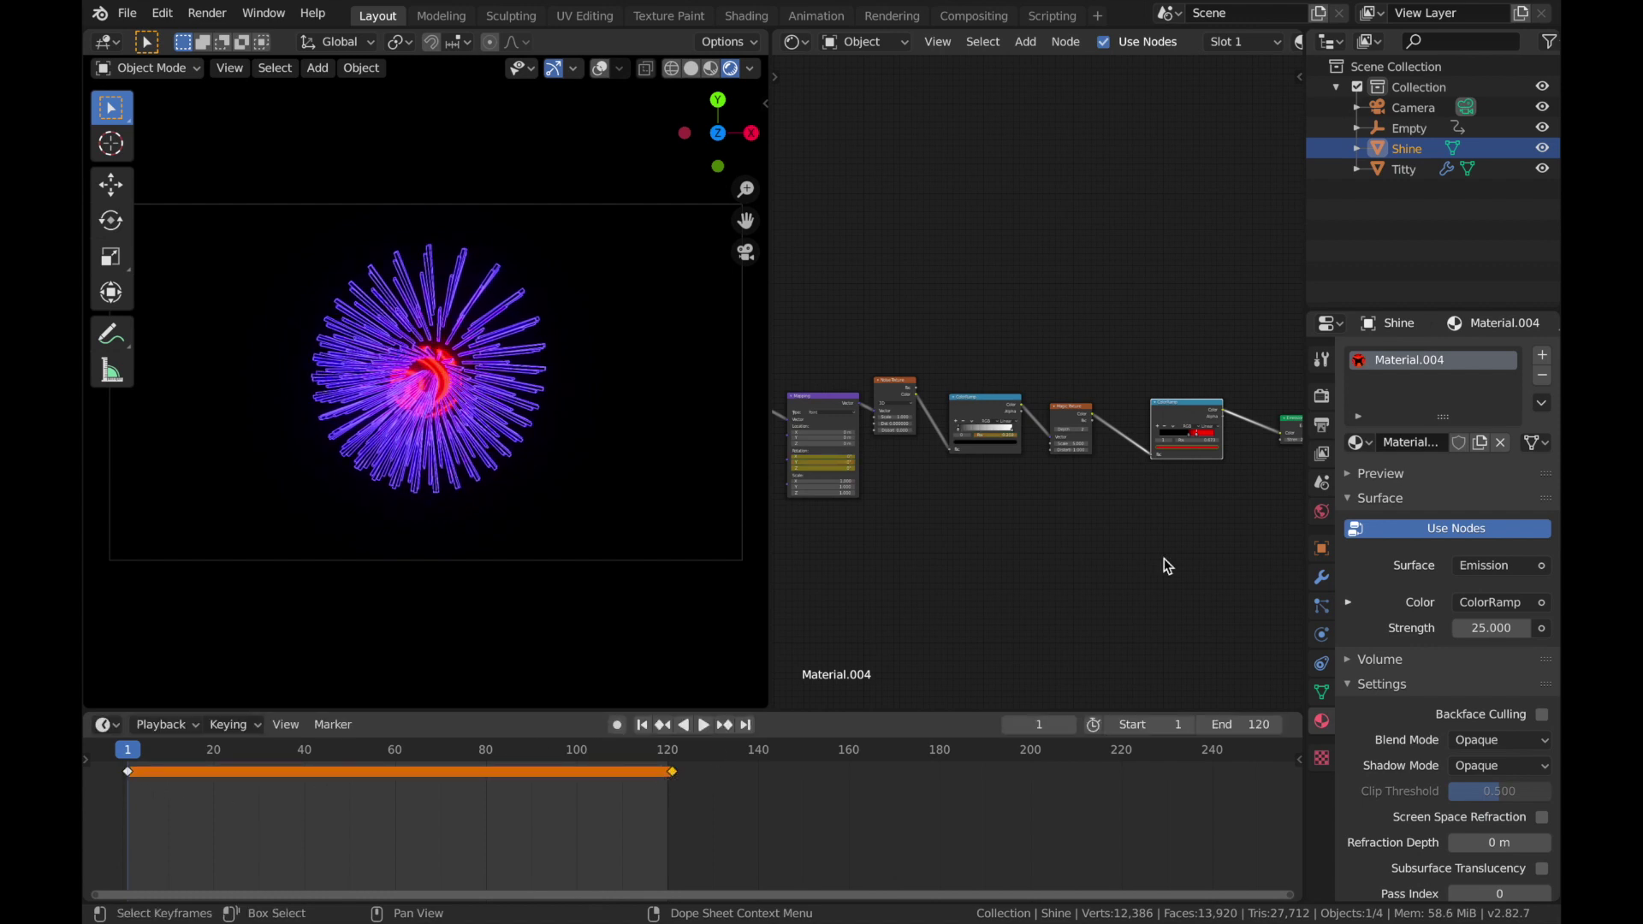
# Step: Change the ramp stop colour from red to magenta and keyframe it at frame 21
pyautogui.click(1208, 448)
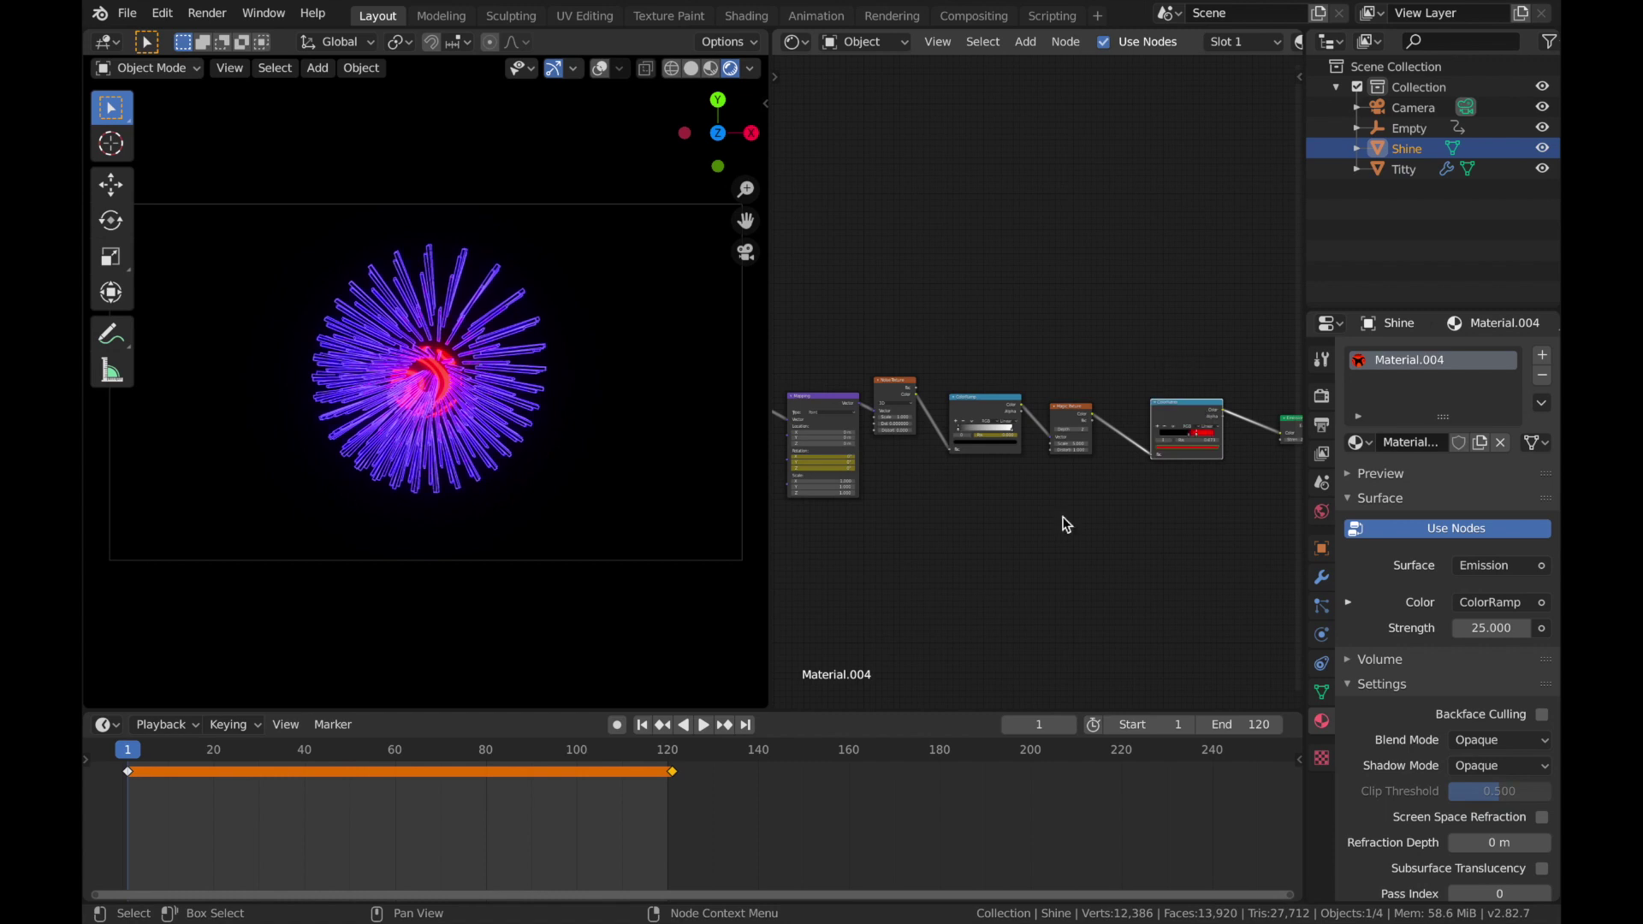
pyautogui.click(238, 808)
pyautogui.click(221, 760)
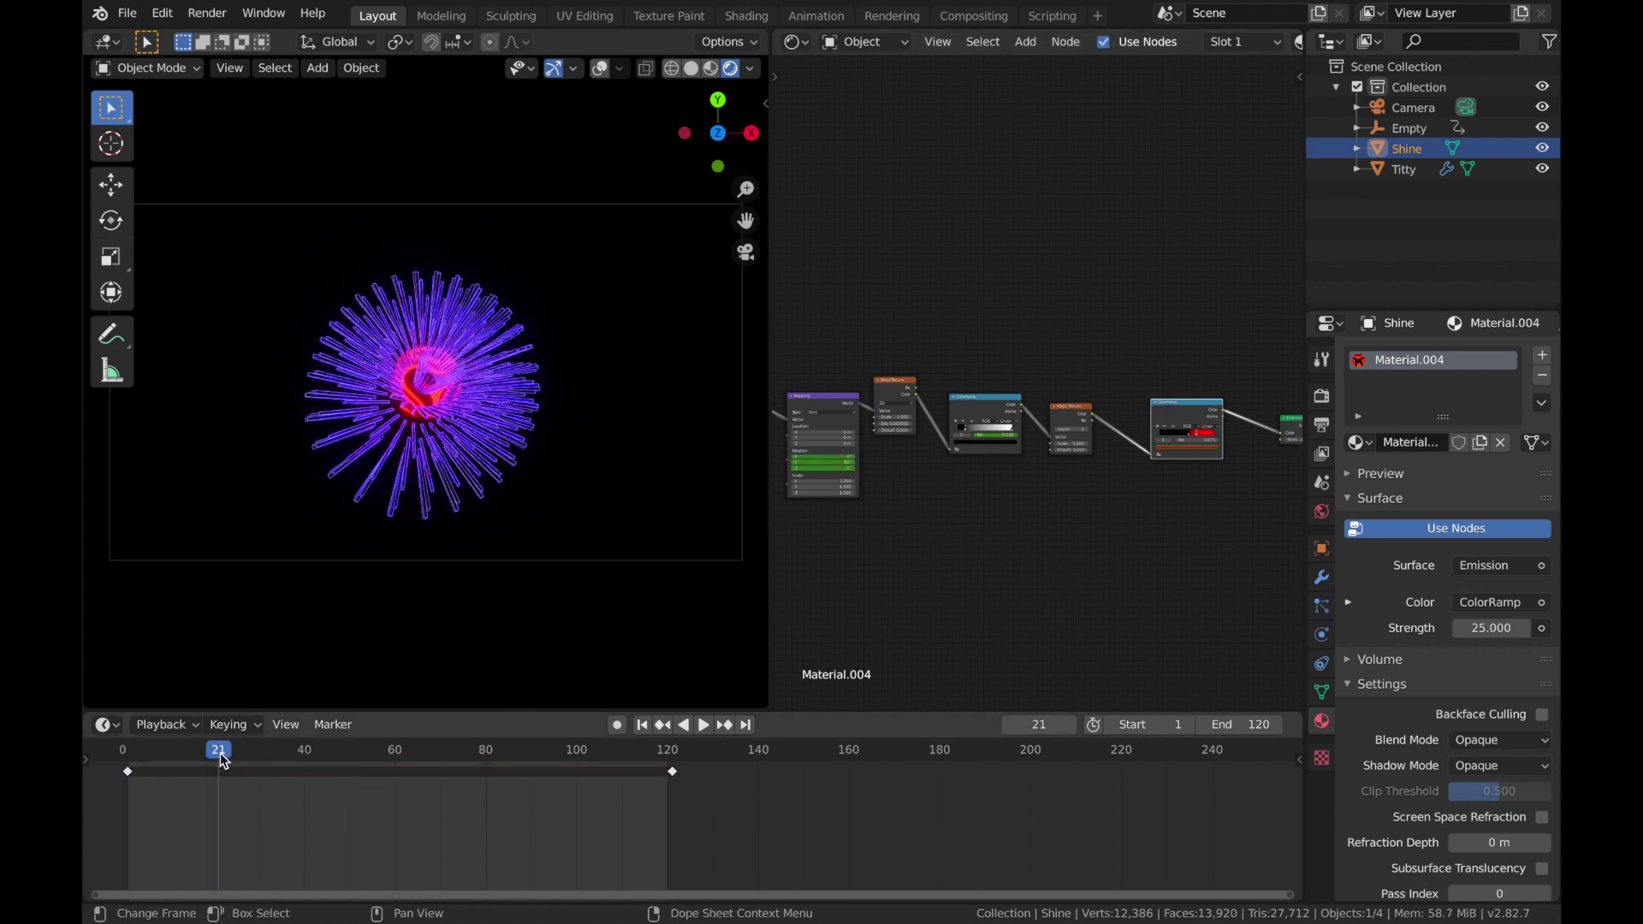
pyautogui.click(1203, 453)
pyautogui.moveTo(1187, 412); pyautogui.dragTo(1200, 394)
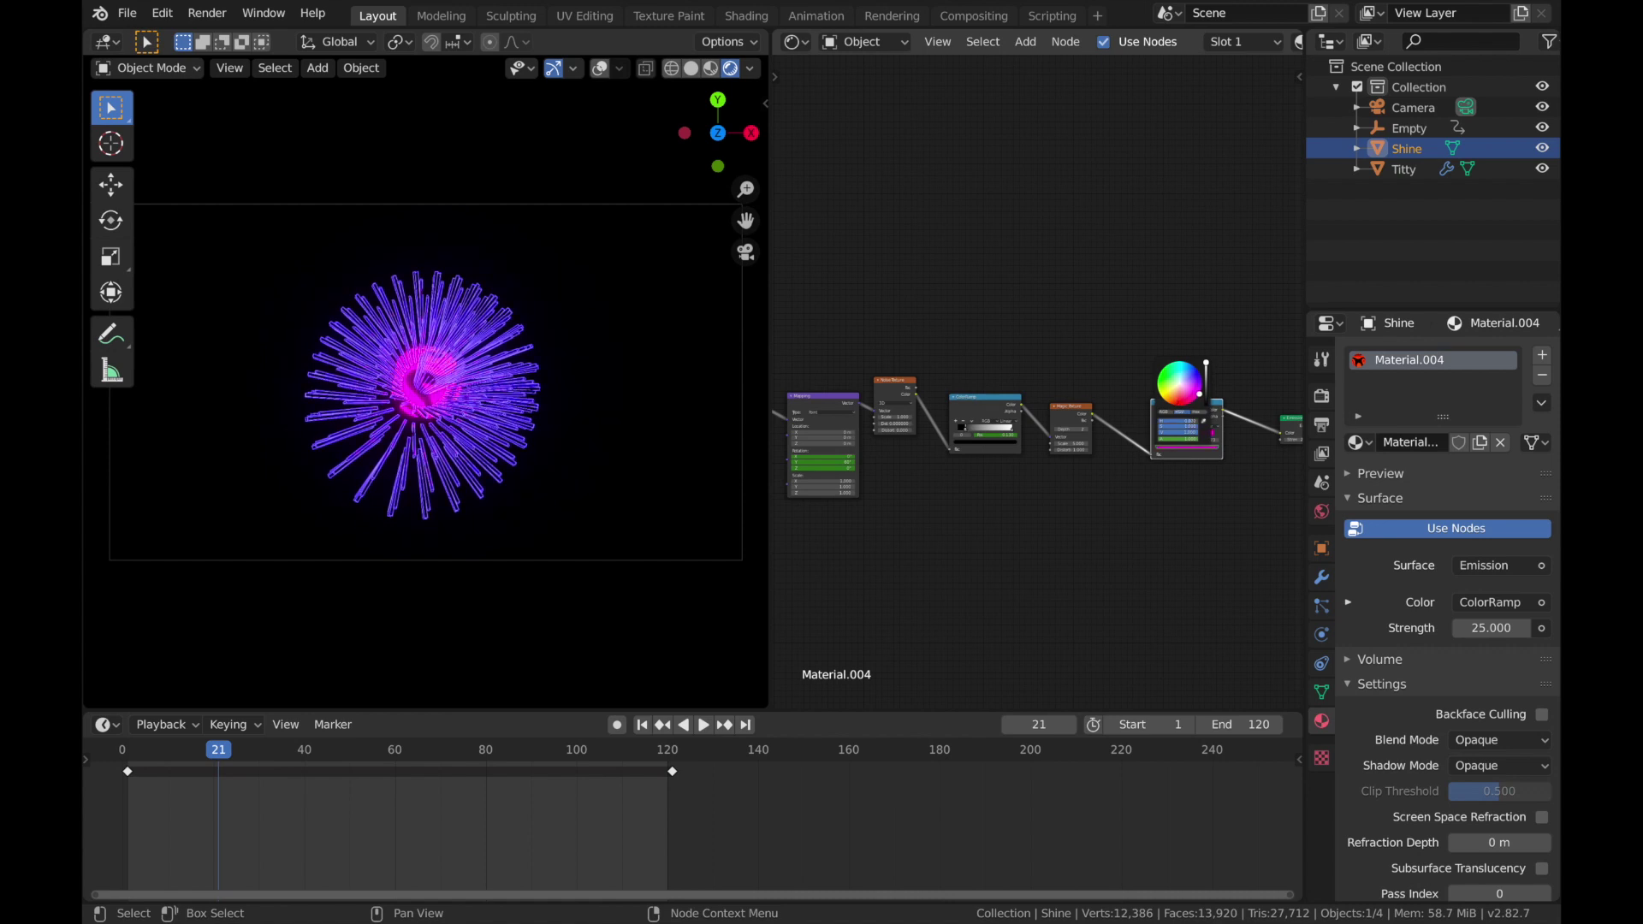
pyautogui.press('i')
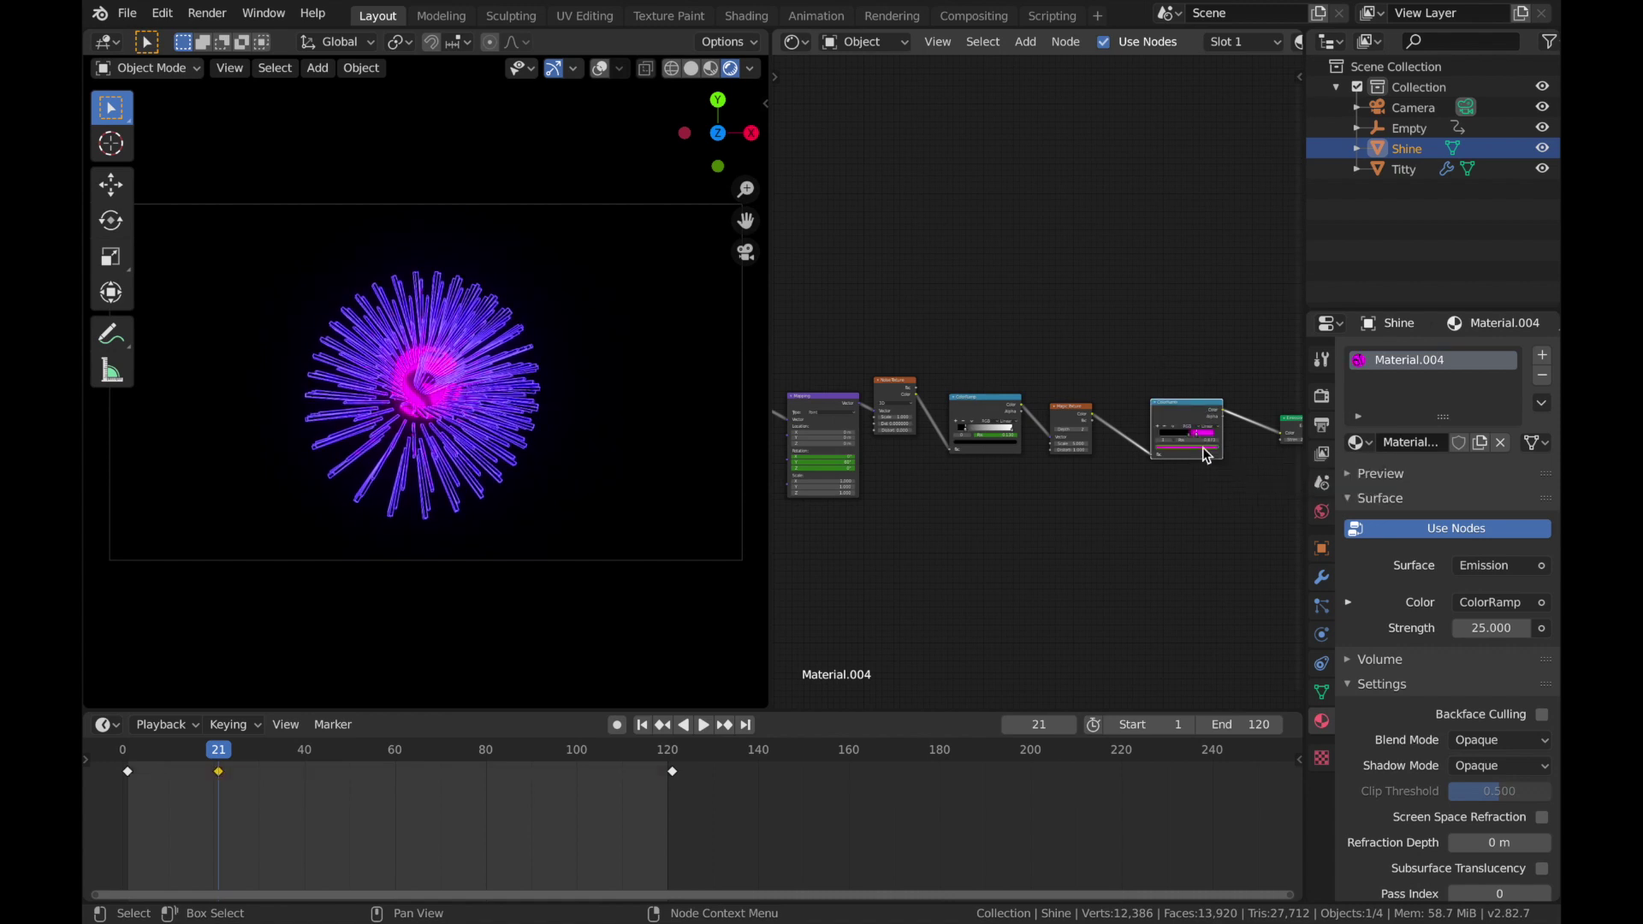
# Step: Set a new stop colour at frame 41, then scrub and play back to check the colours
pyautogui.click(309, 753)
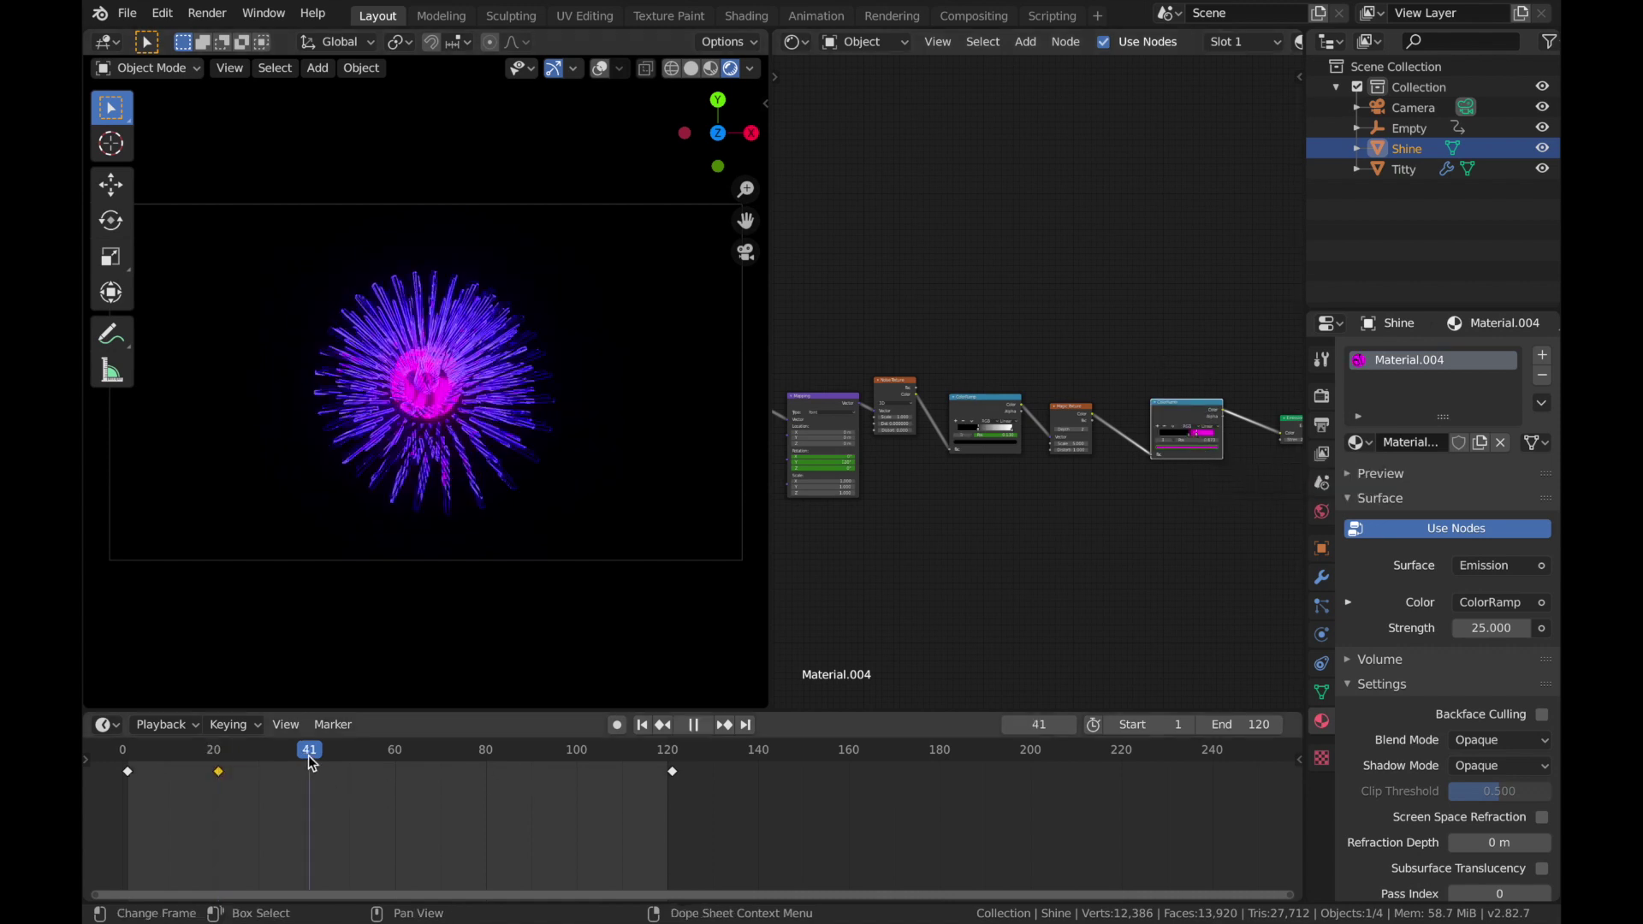
pyautogui.click(1202, 432)
pyautogui.moveTo(1198, 390); pyautogui.dragTo(1202, 383)
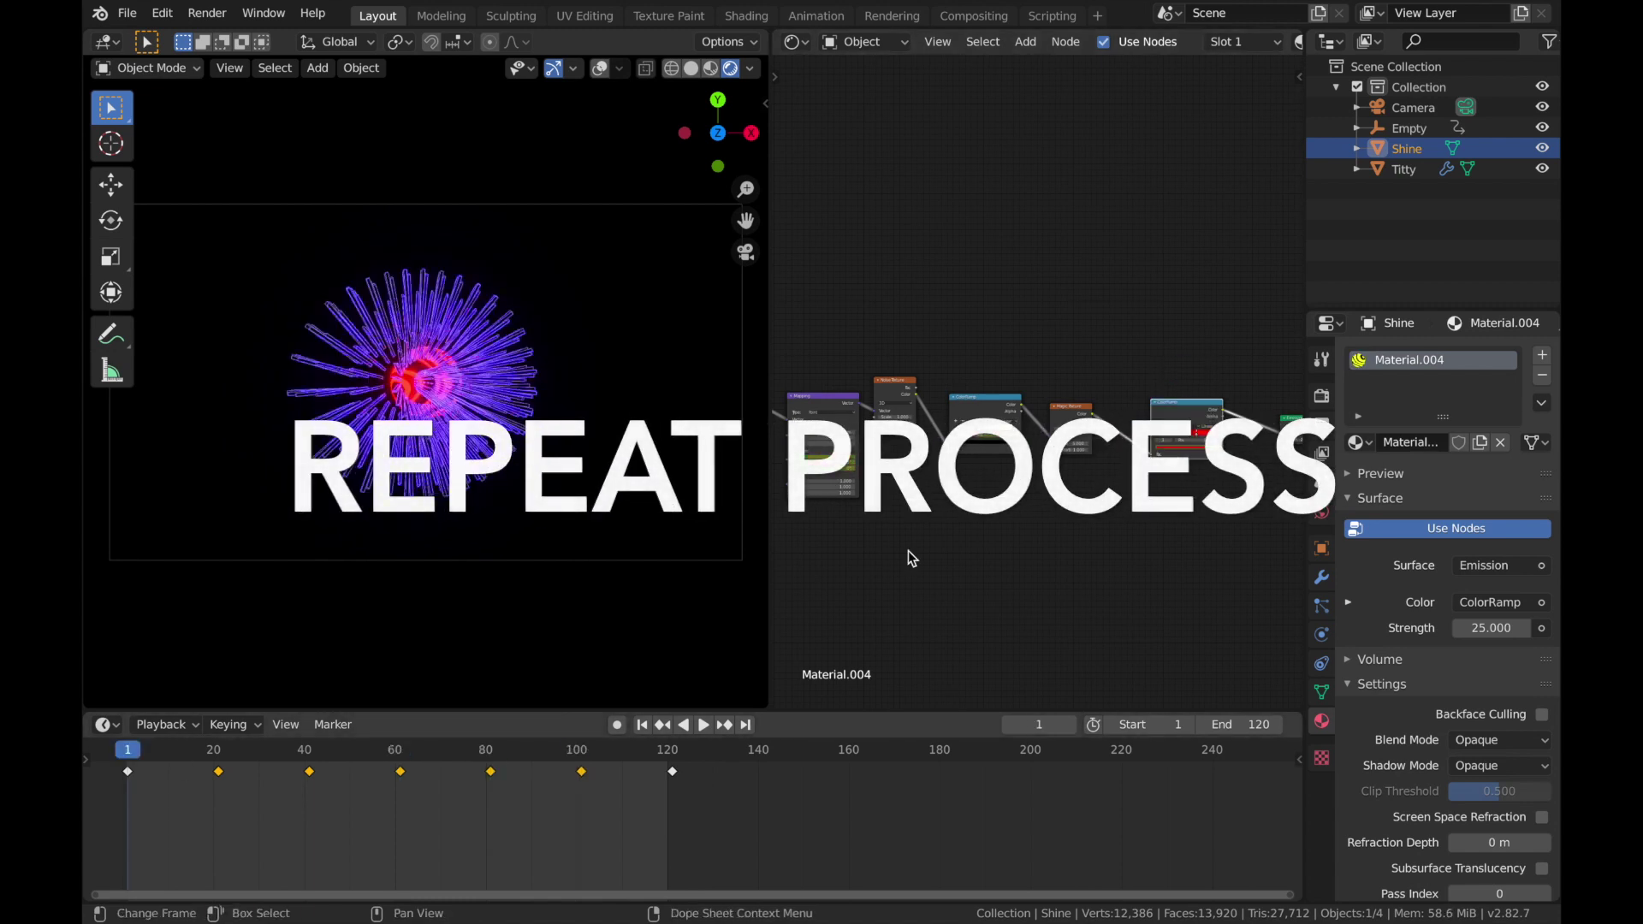
pyautogui.moveTo(127, 775); pyautogui.dragTo(392, 805)
pyautogui.press('space')
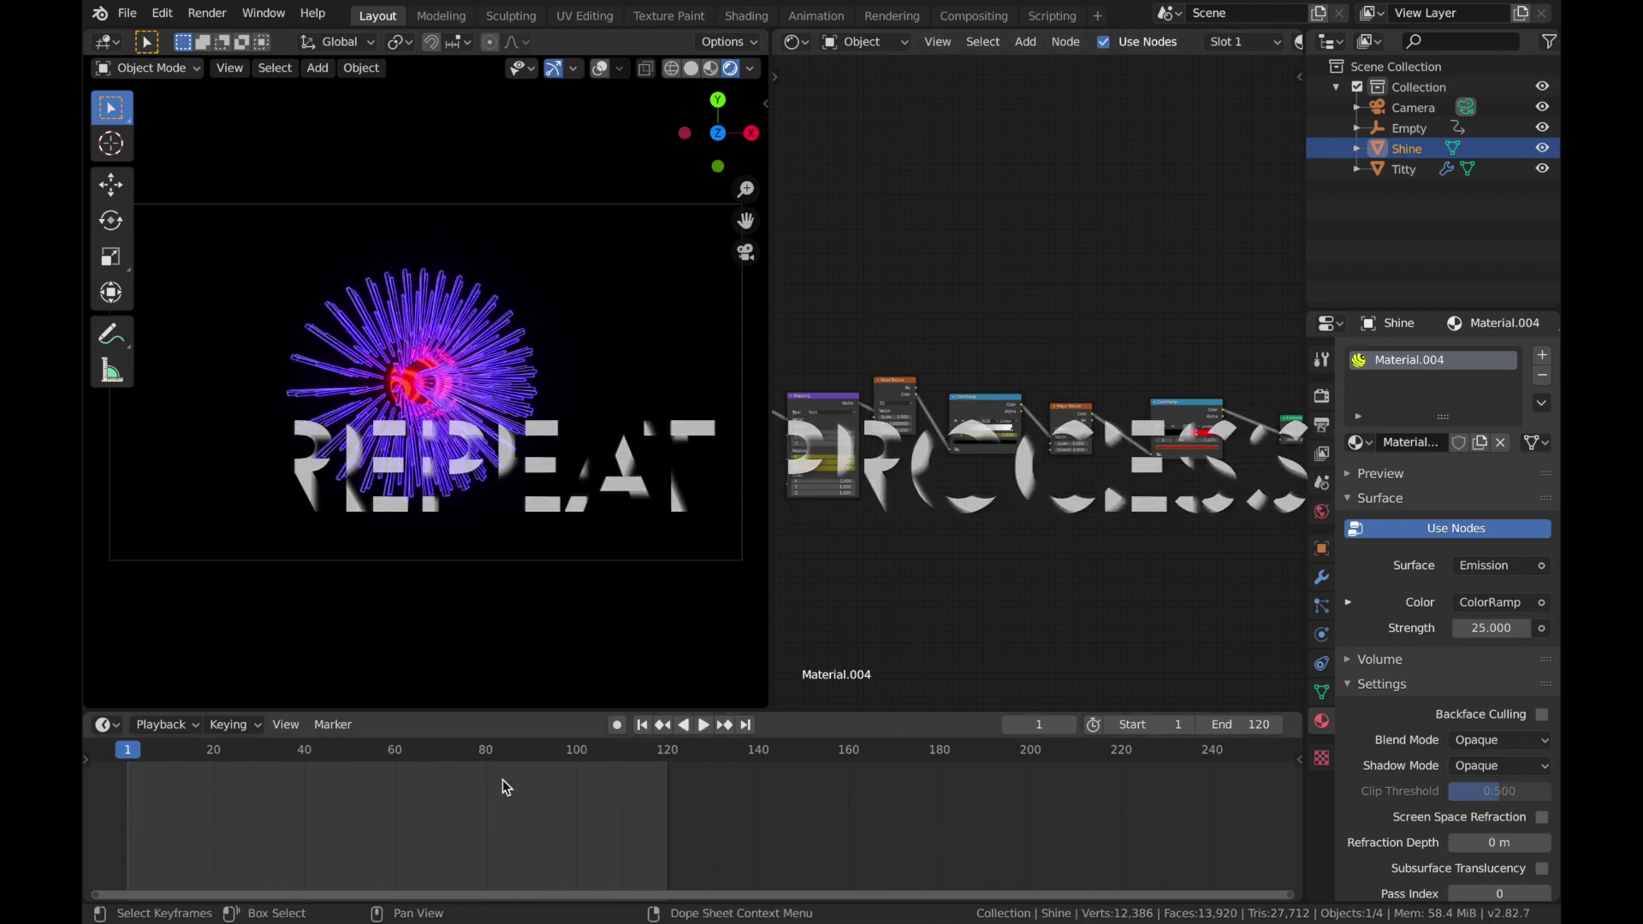
pyautogui.press('Escape')
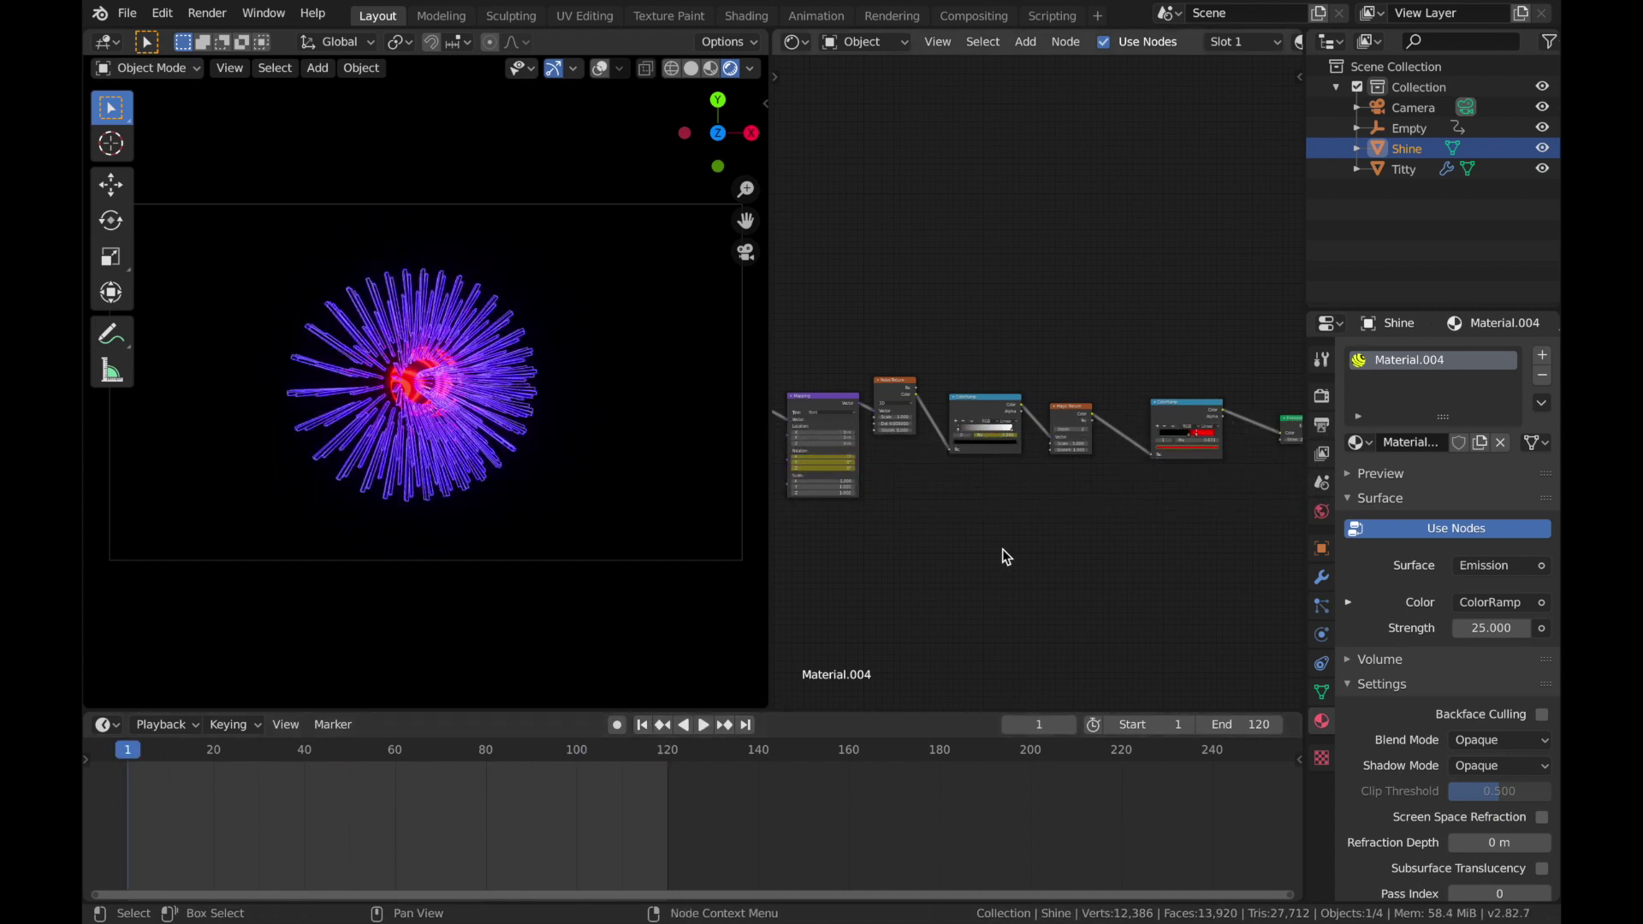
# Step: Select the stick object, show its modifiers, and stop the timeline at frame 21
pyautogui.click(1406, 170)
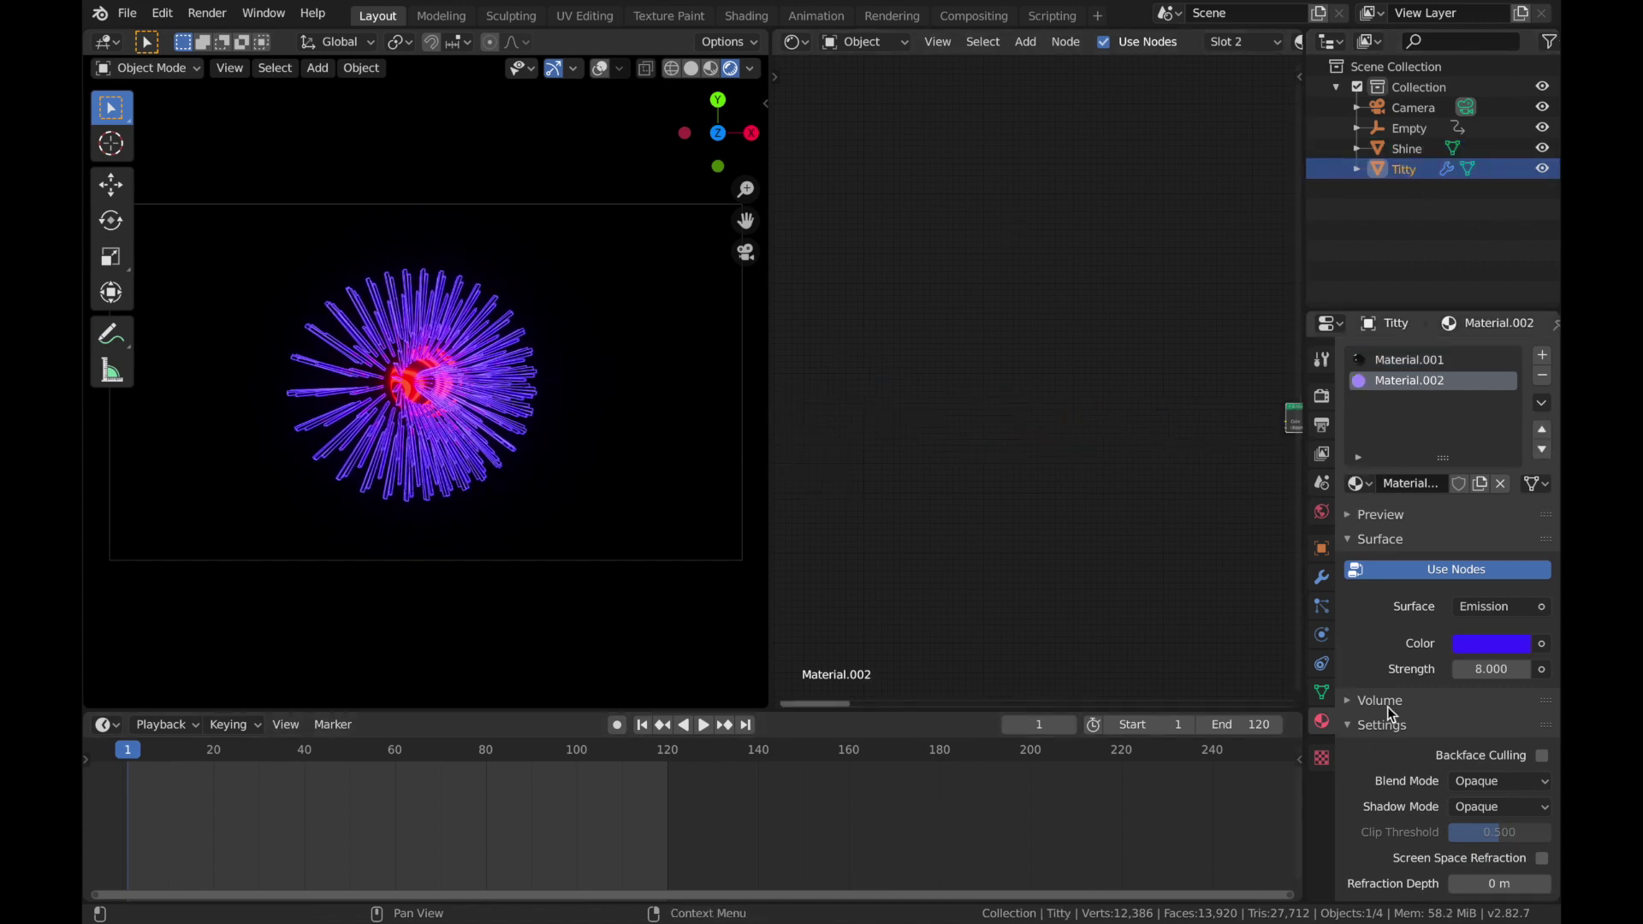
pyautogui.click(1324, 577)
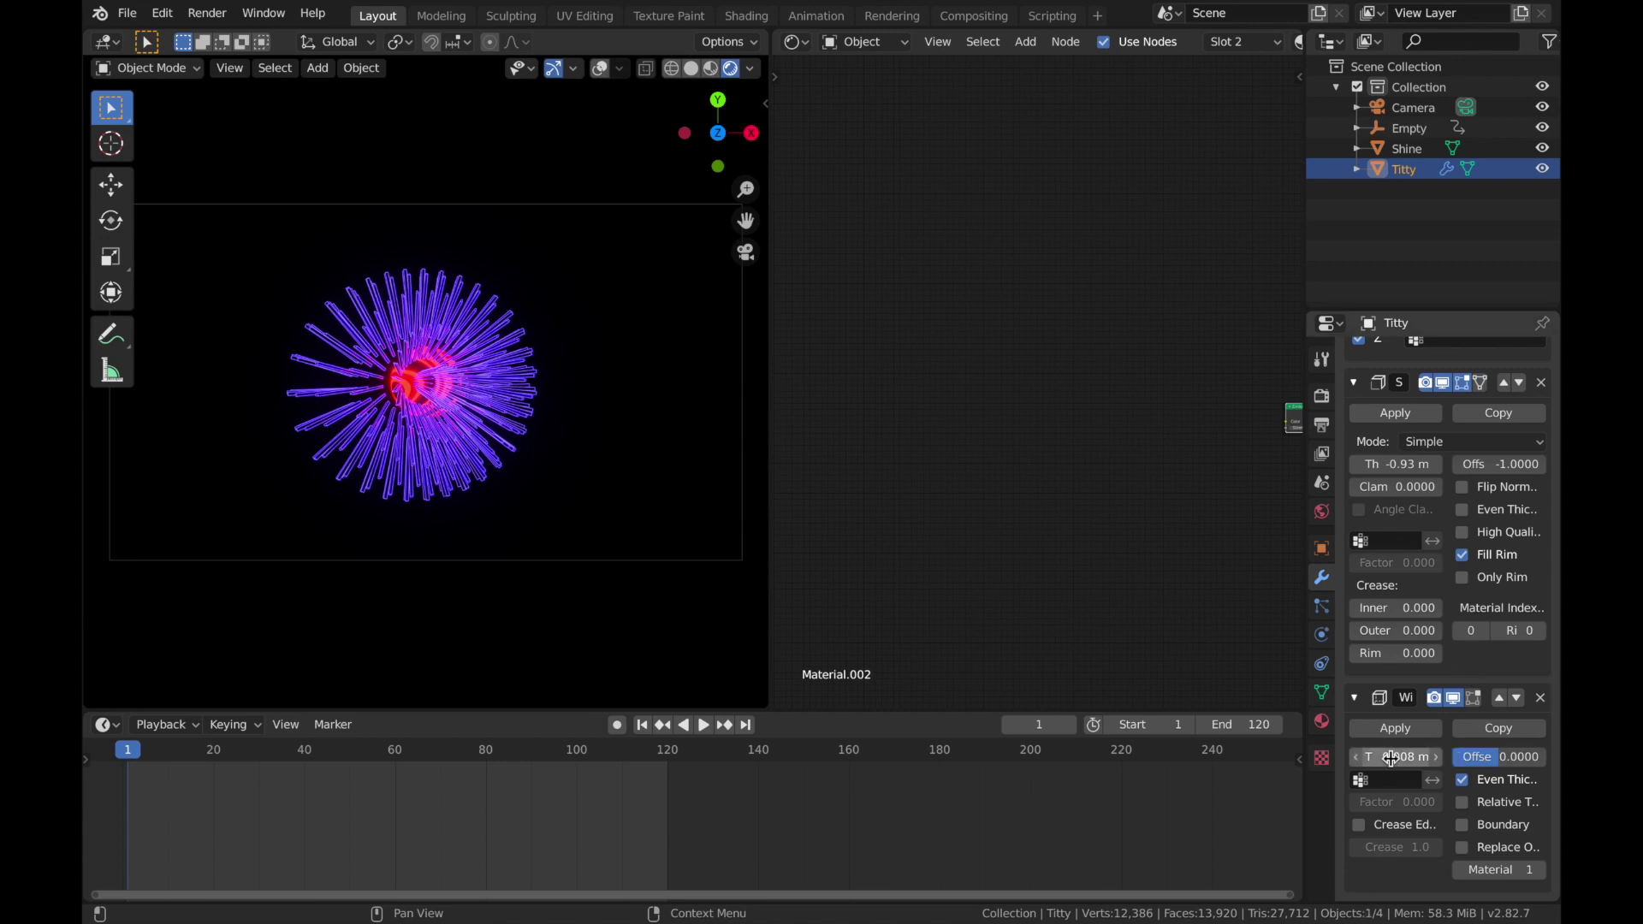
pyautogui.click(169, 753)
pyautogui.press('space')
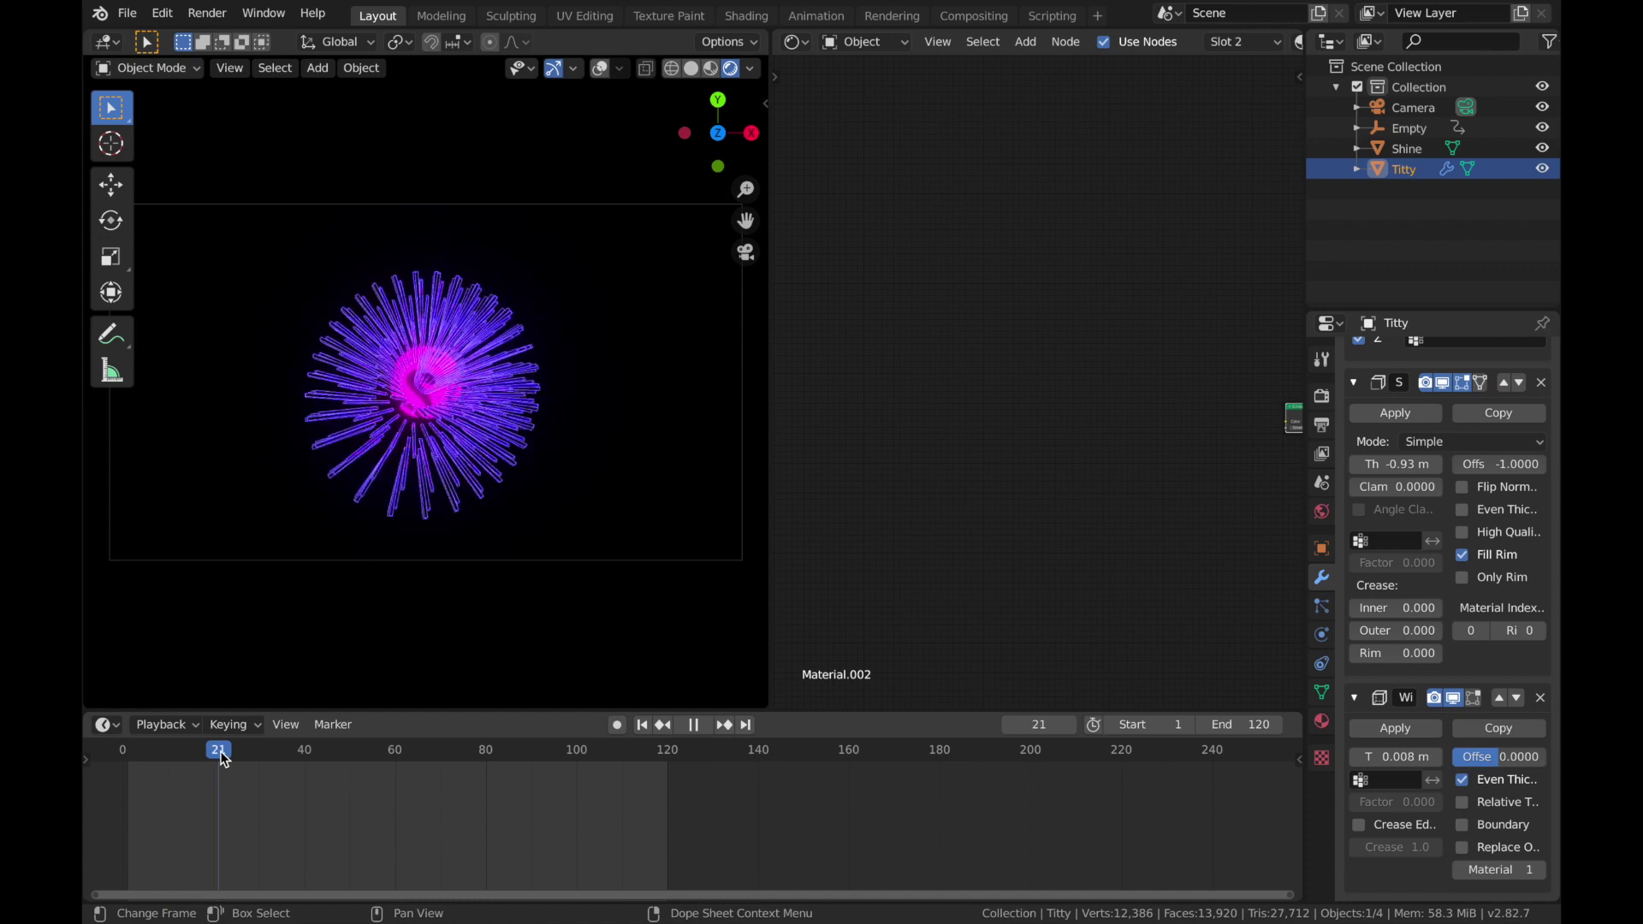
pyautogui.press('space')
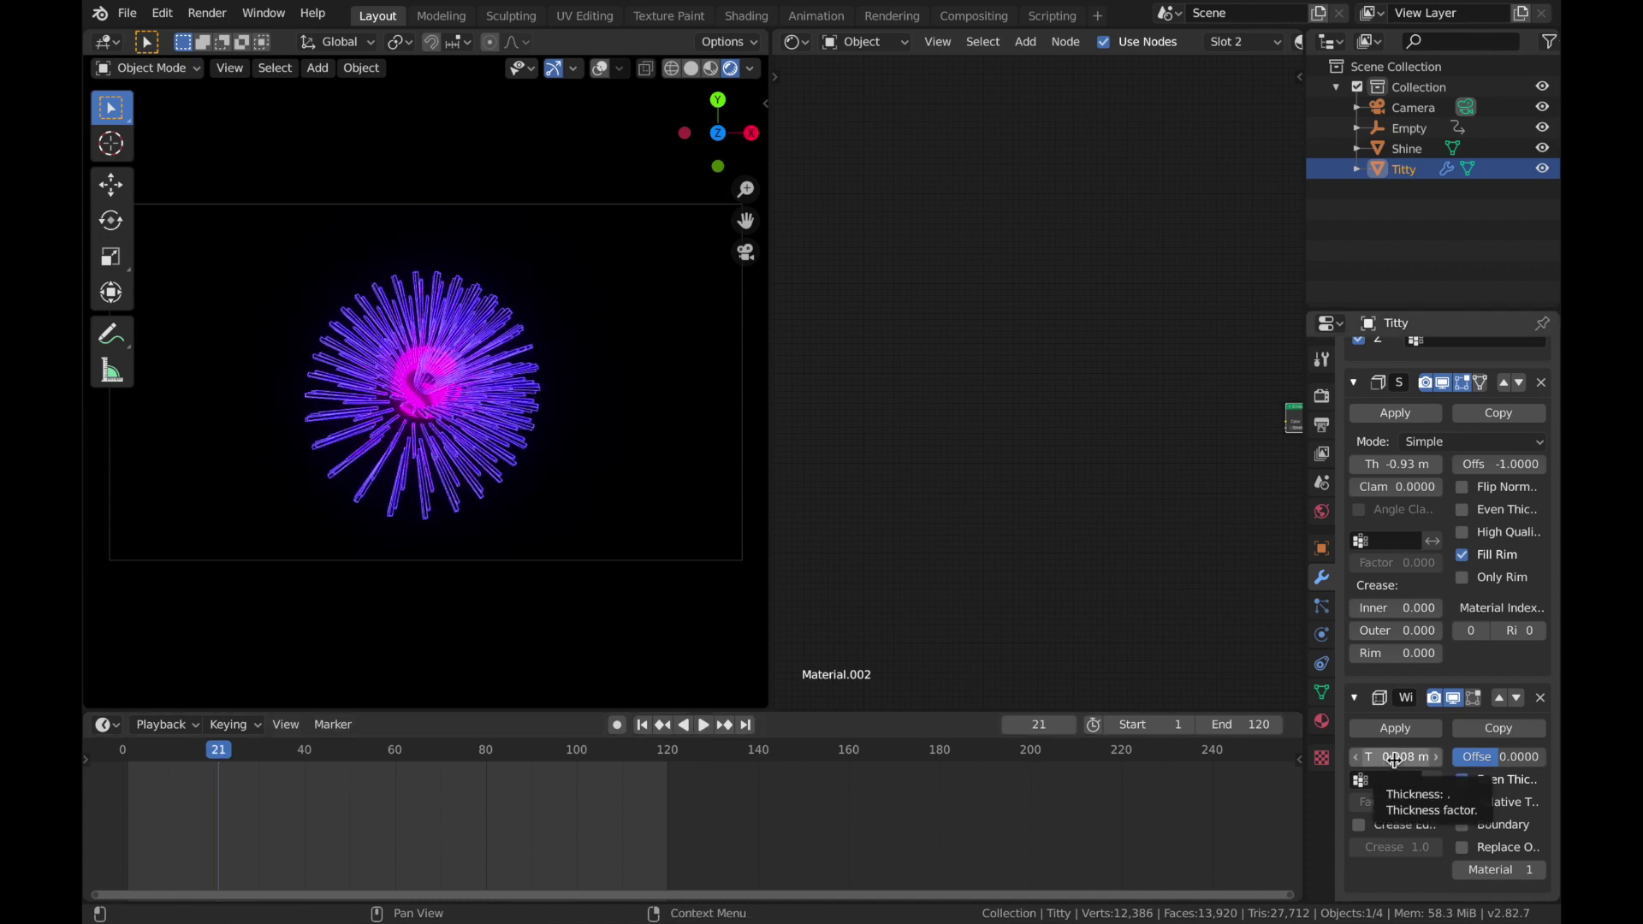
# Step: Keyframe Wireframe Thickness 0.008 at frame 21 and copy that key to frame 100
pyautogui.press('i')
pyautogui.hotkey('shift', 'd')
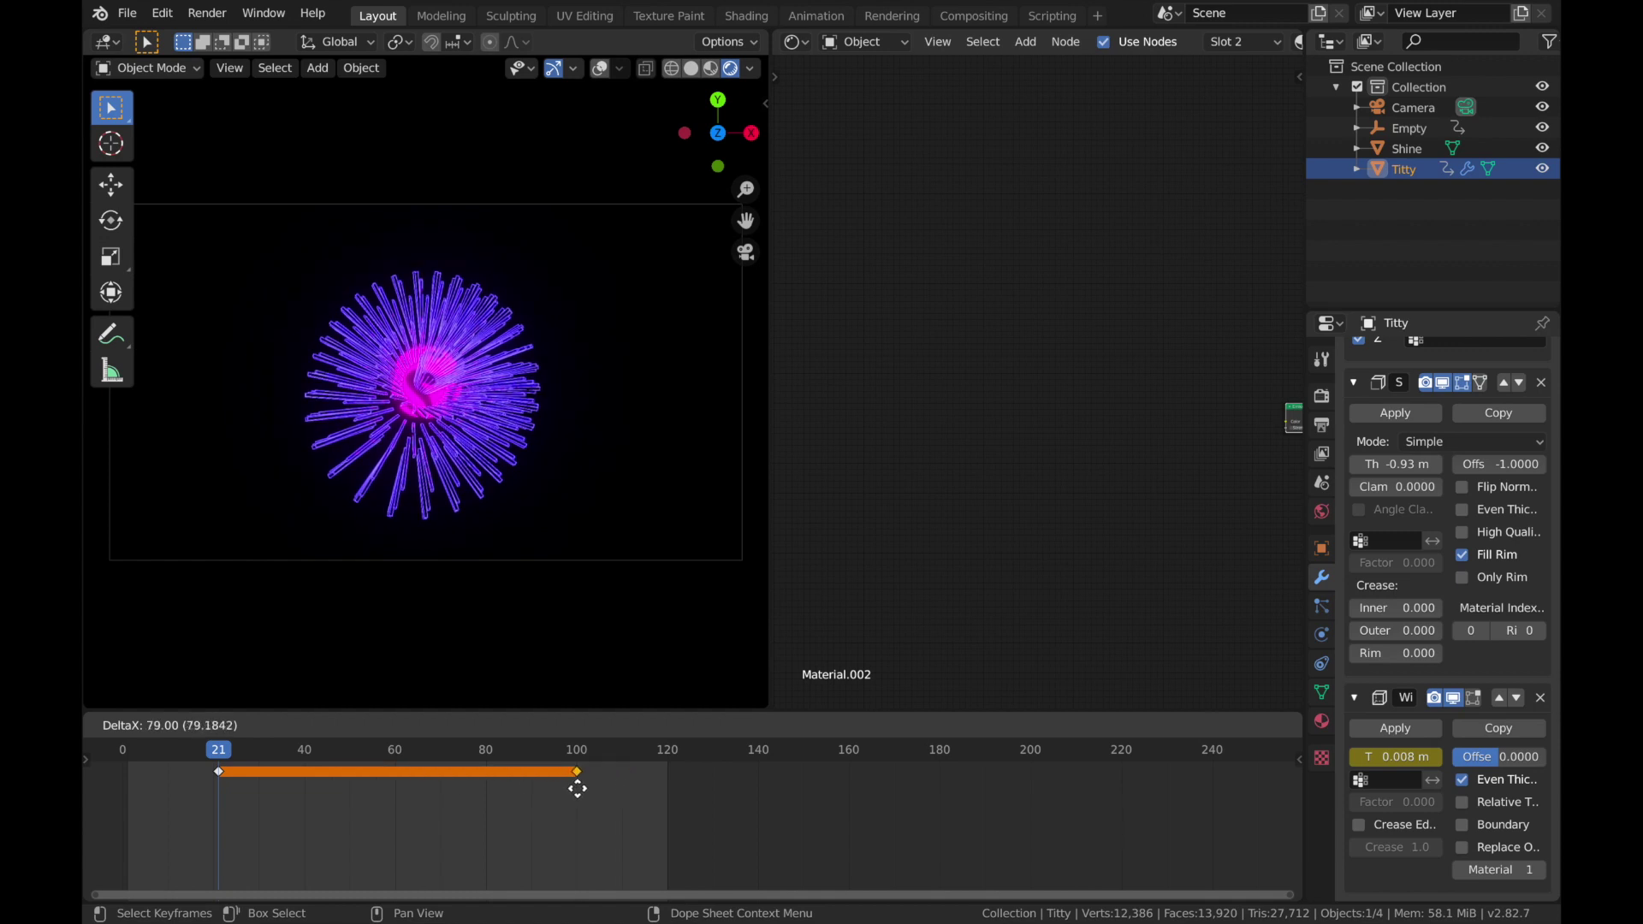
pyautogui.click(580, 788)
pyautogui.click(675, 798)
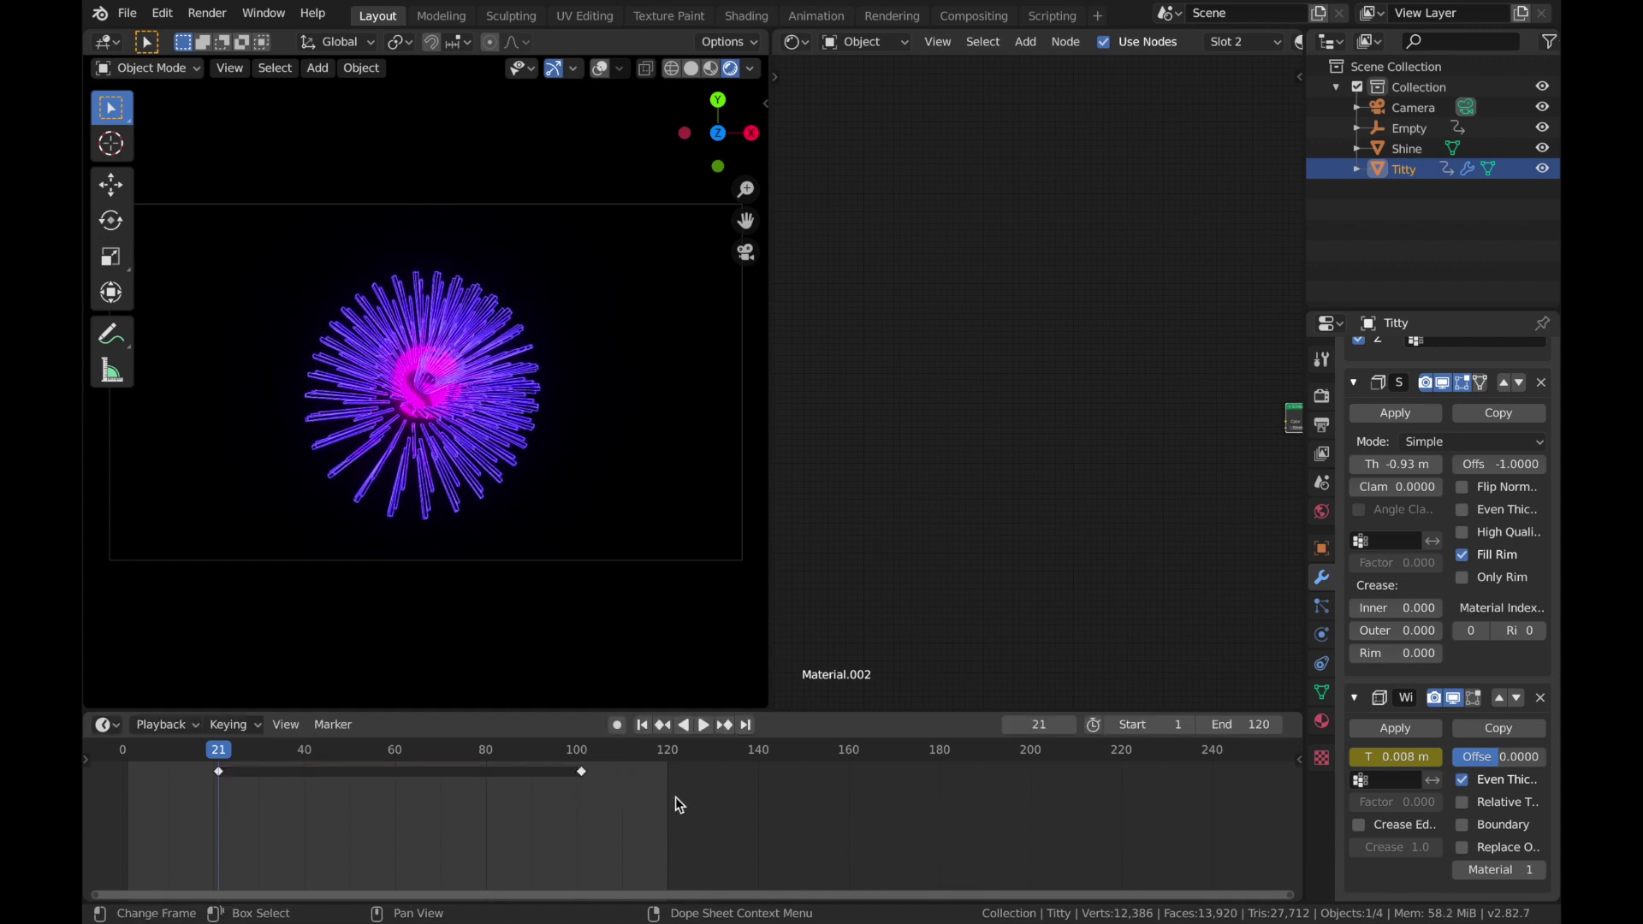
# Step: Keyframe a thickness of 0 at frame 121 and copy that key to frame 0
pyautogui.click(672, 755)
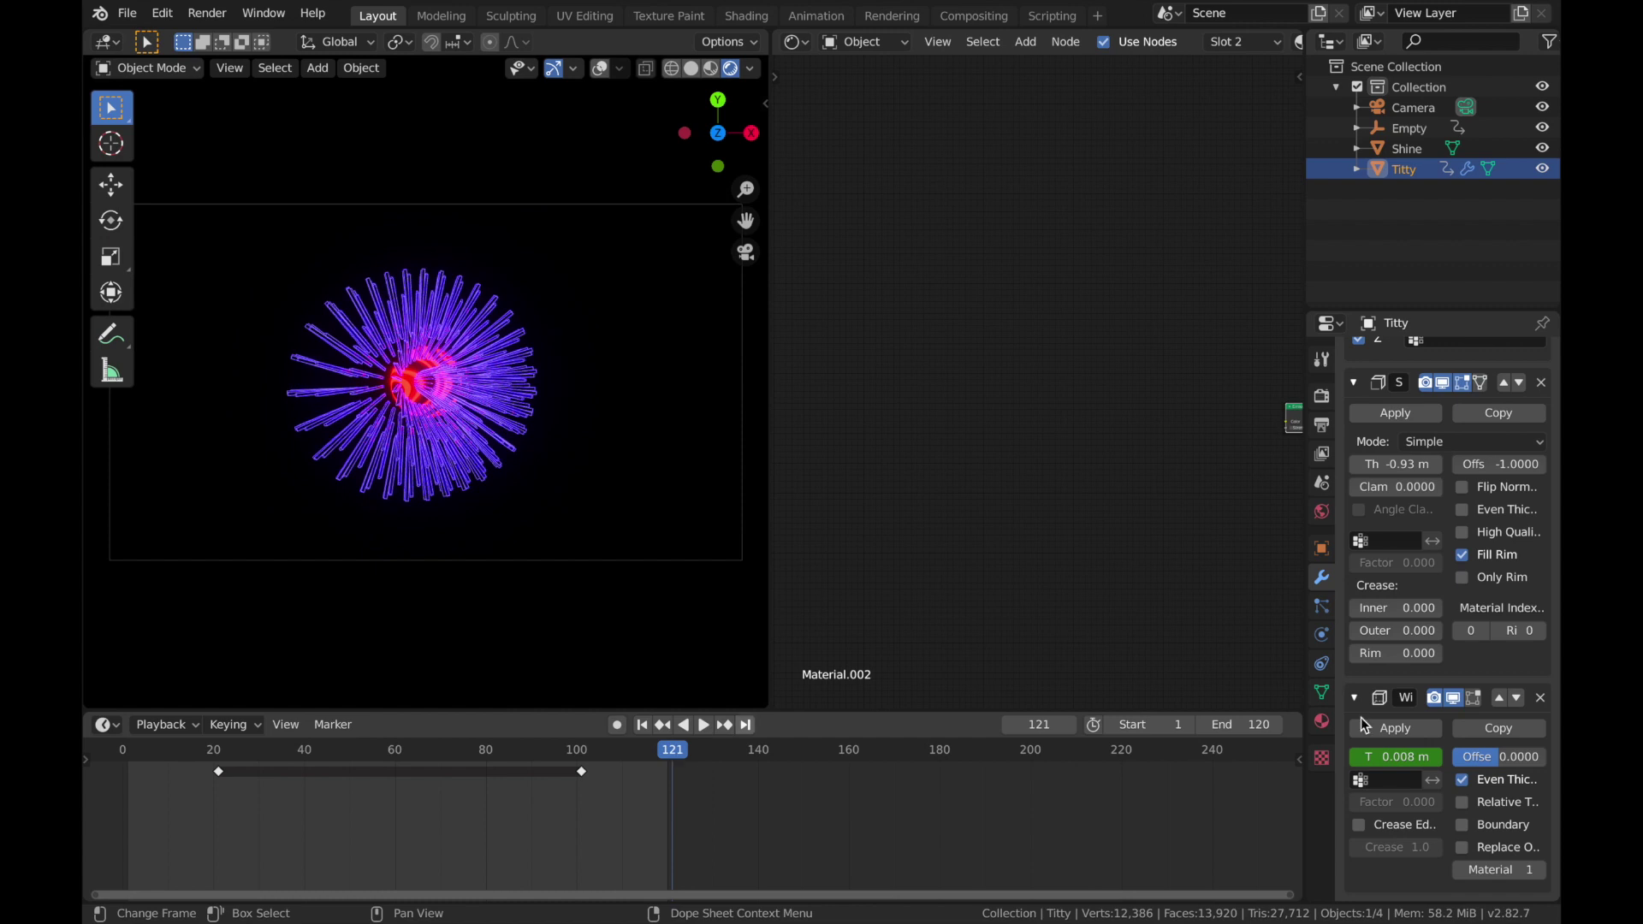
pyautogui.moveTo(1388, 755); pyautogui.dragTo(1405, 757)
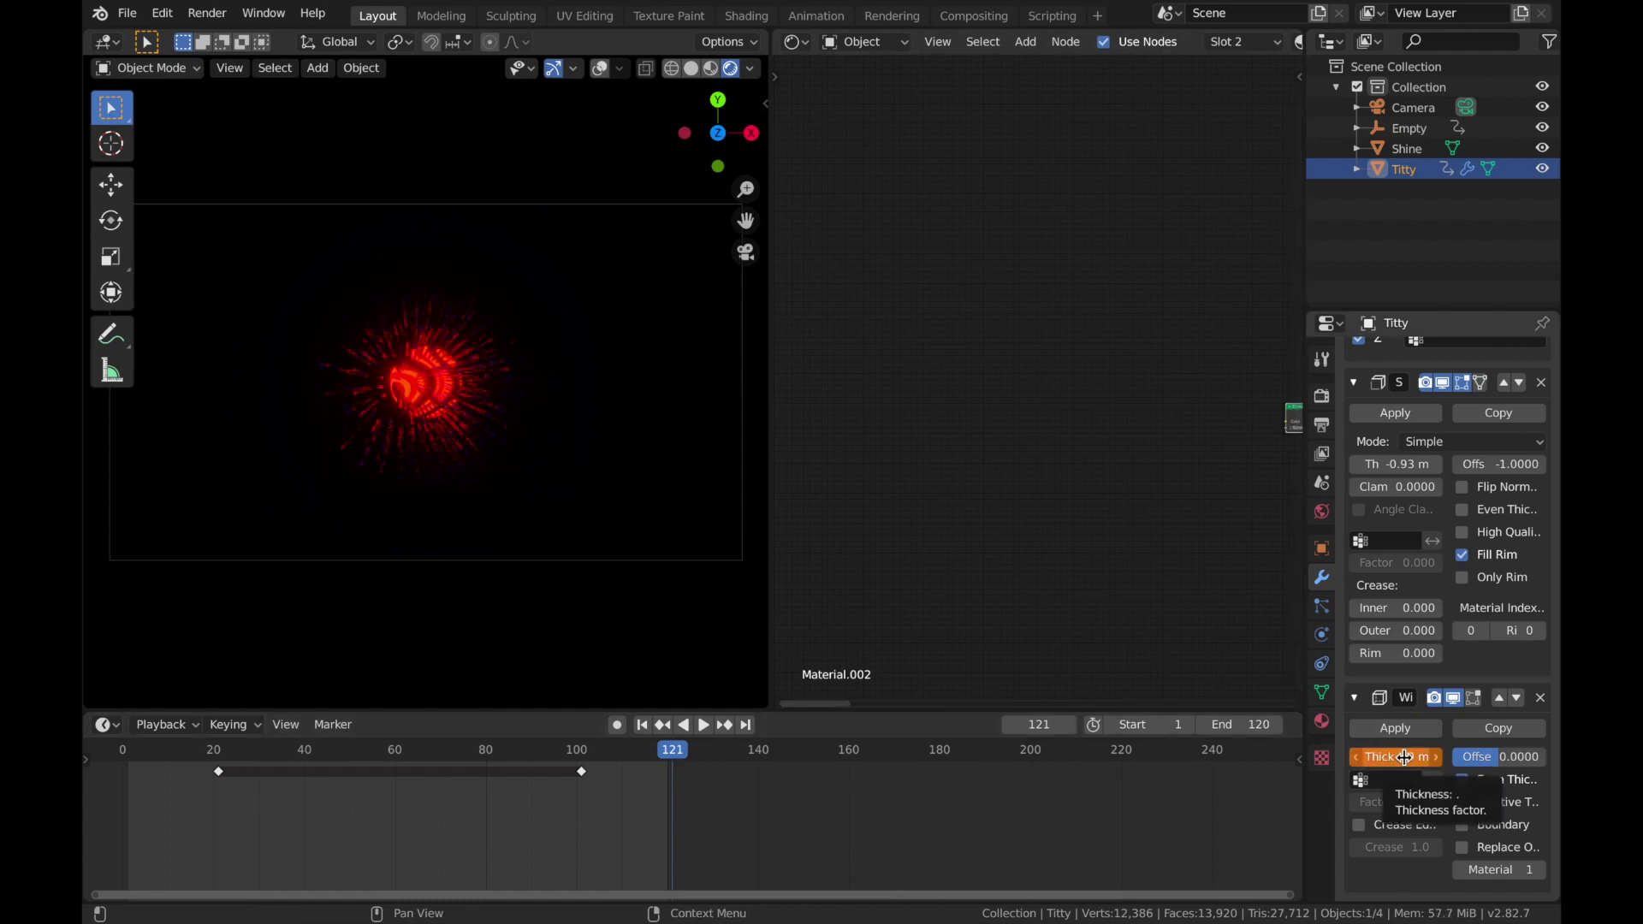
pyautogui.press('i')
pyautogui.press('Right')
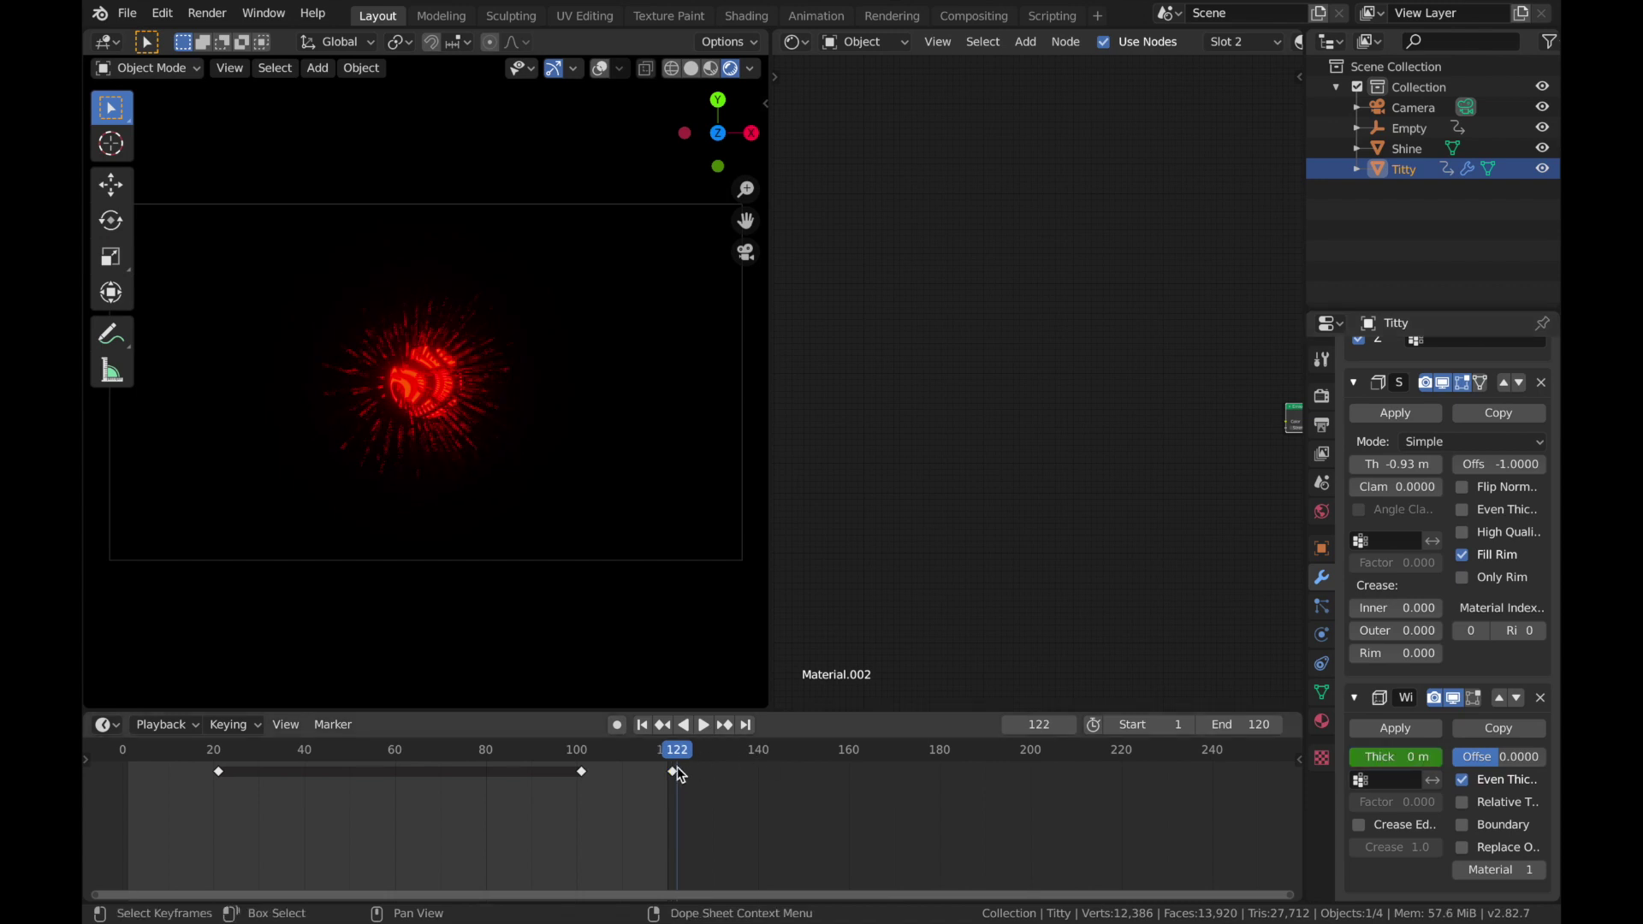
pyautogui.moveTo(672, 773); pyautogui.dragTo(316, 782)
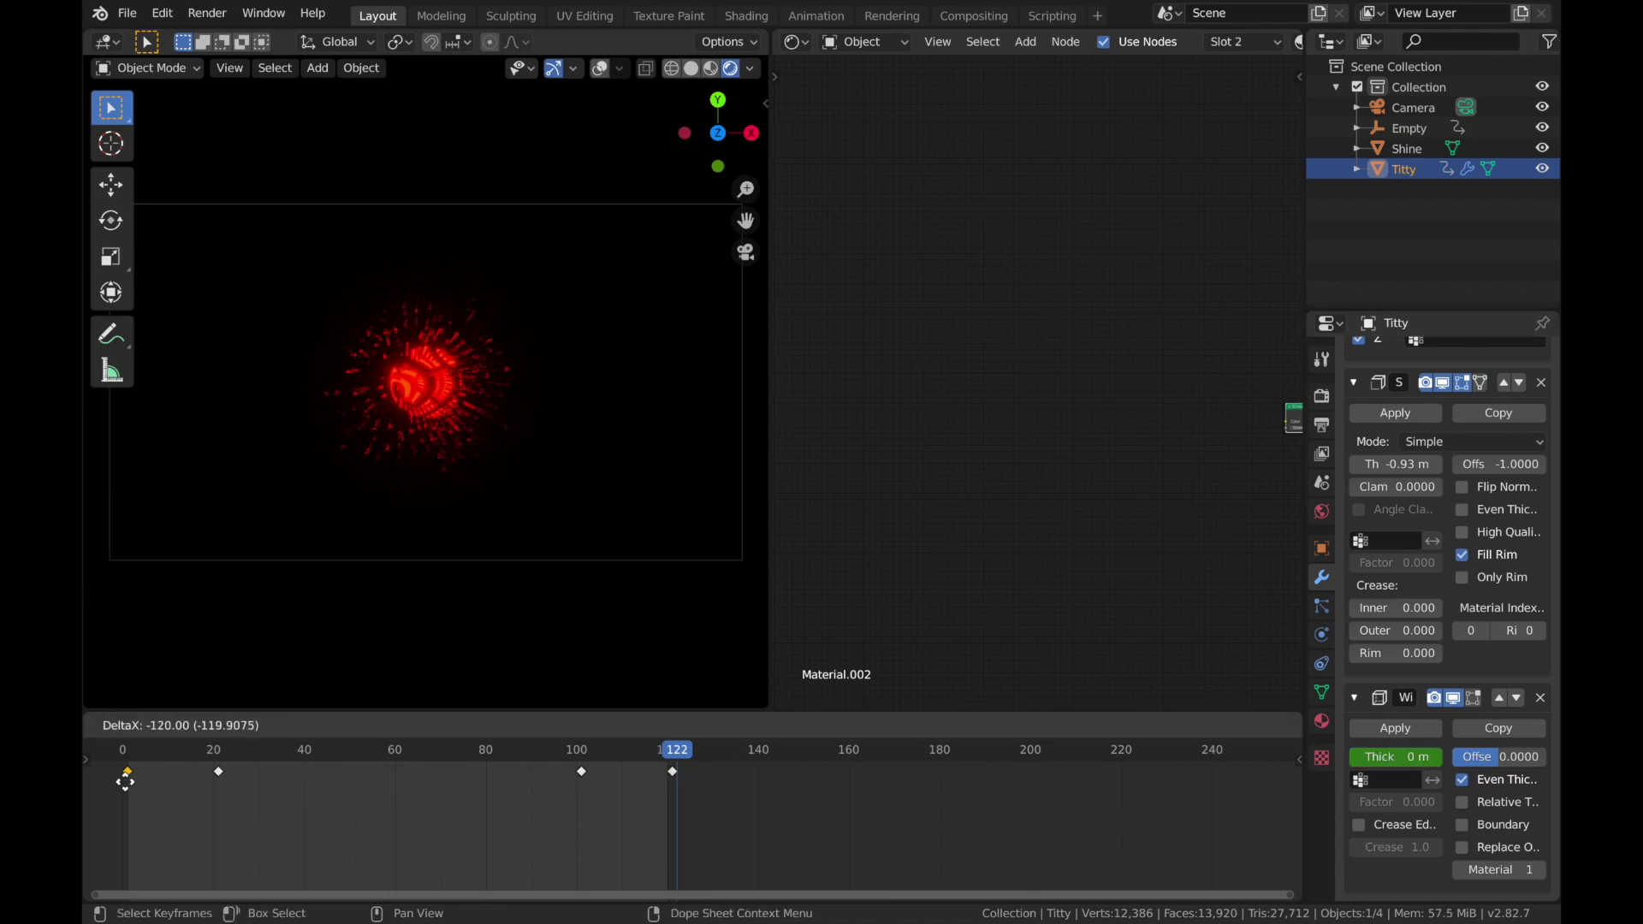
pyautogui.click(125, 780)
# Step: Give all the thickness keyframes Bezier interpolation
pyautogui.press('a')
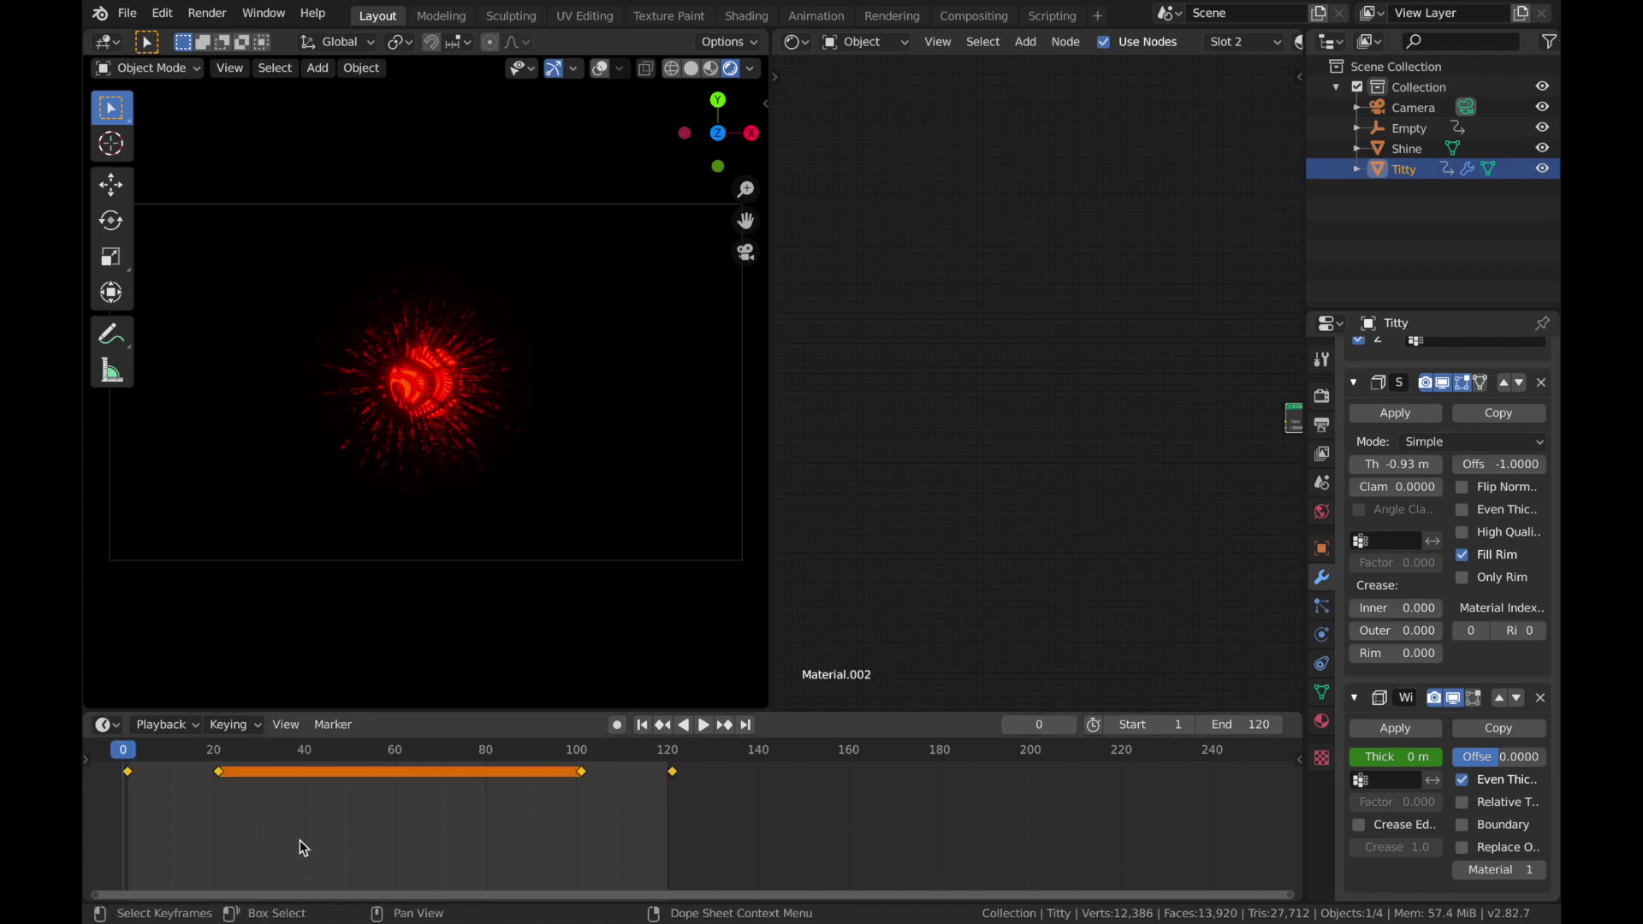
pyautogui.press('t')
pyautogui.click(300, 818)
# Step: Play the thickness animation, rewind to the first frame, and show the Output Properties
pyautogui.press('space')
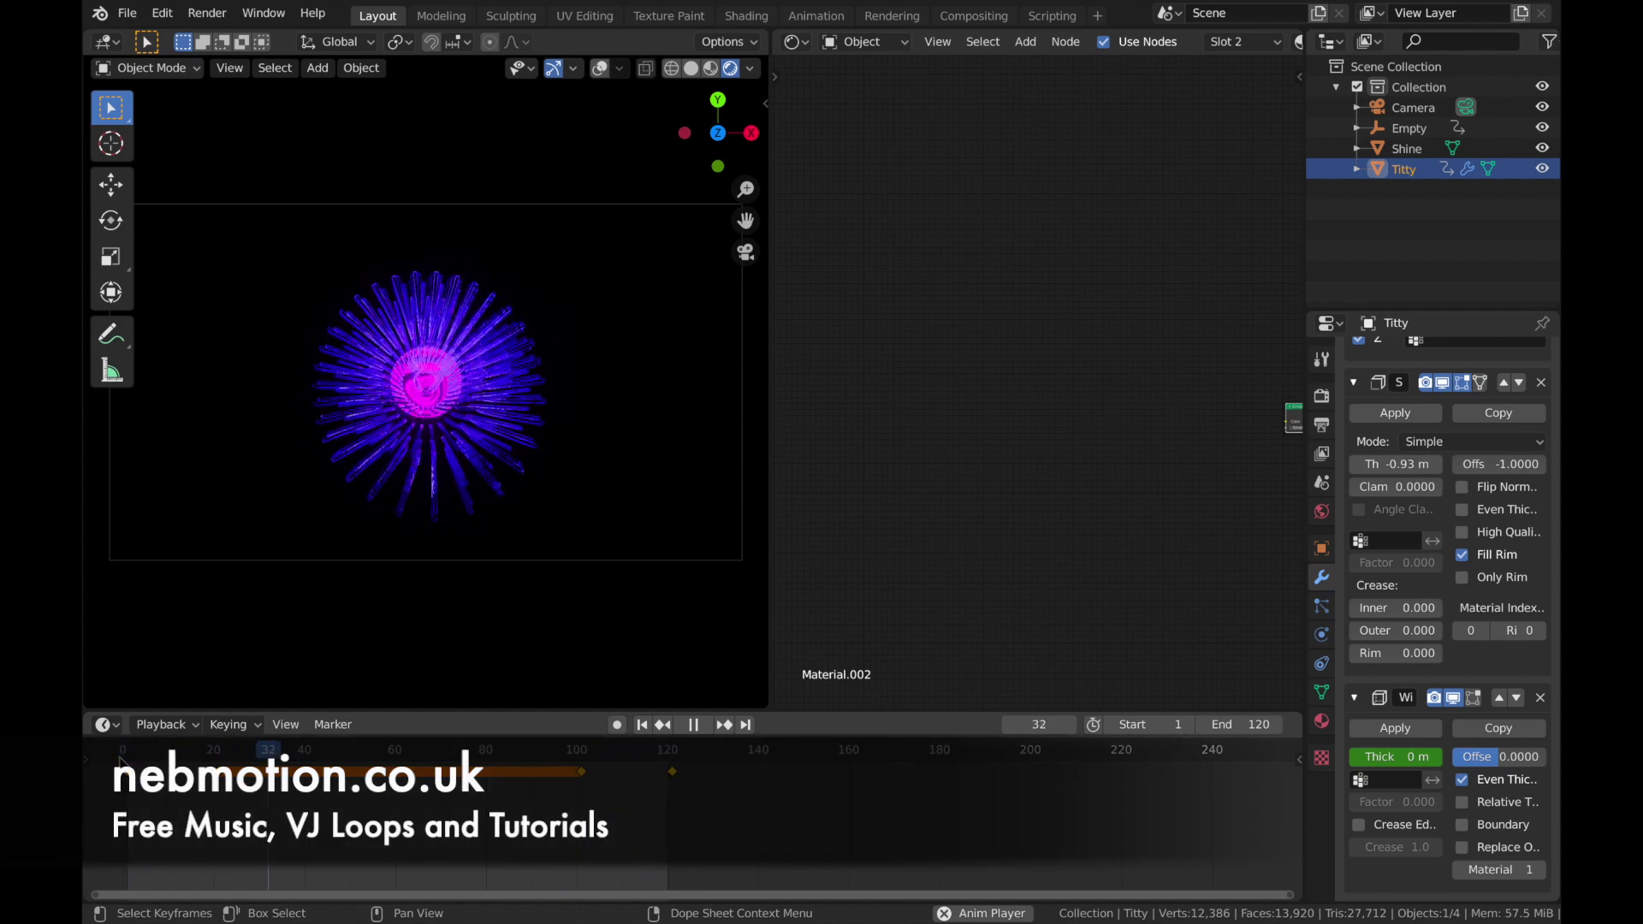
pyautogui.click(693, 725)
pyautogui.click(642, 724)
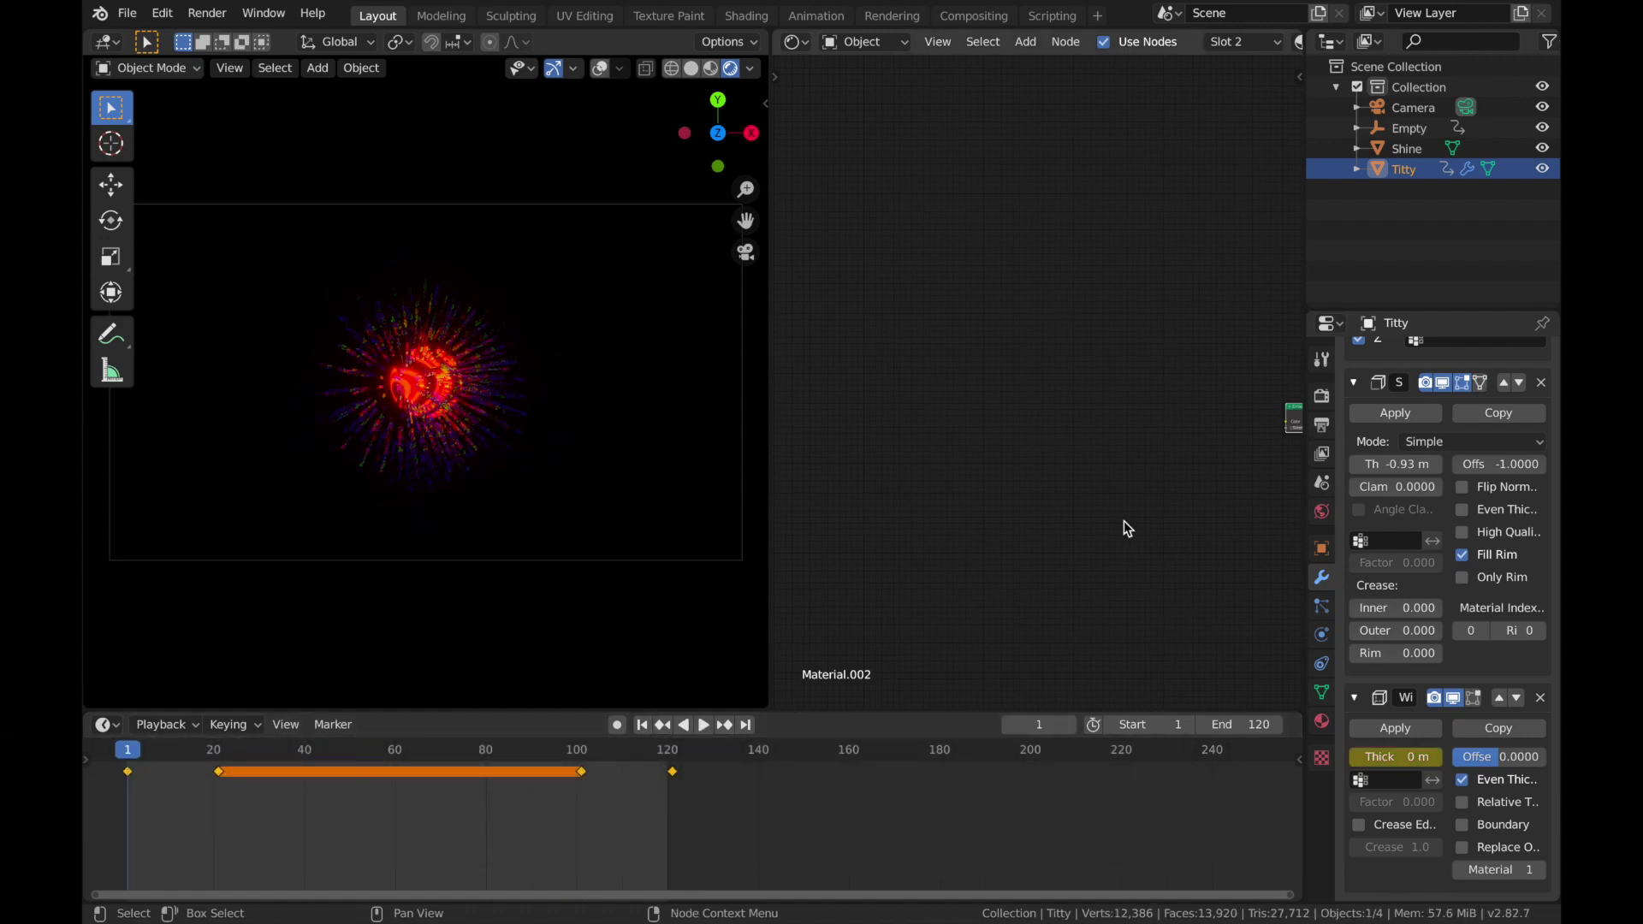
pyautogui.click(1323, 425)
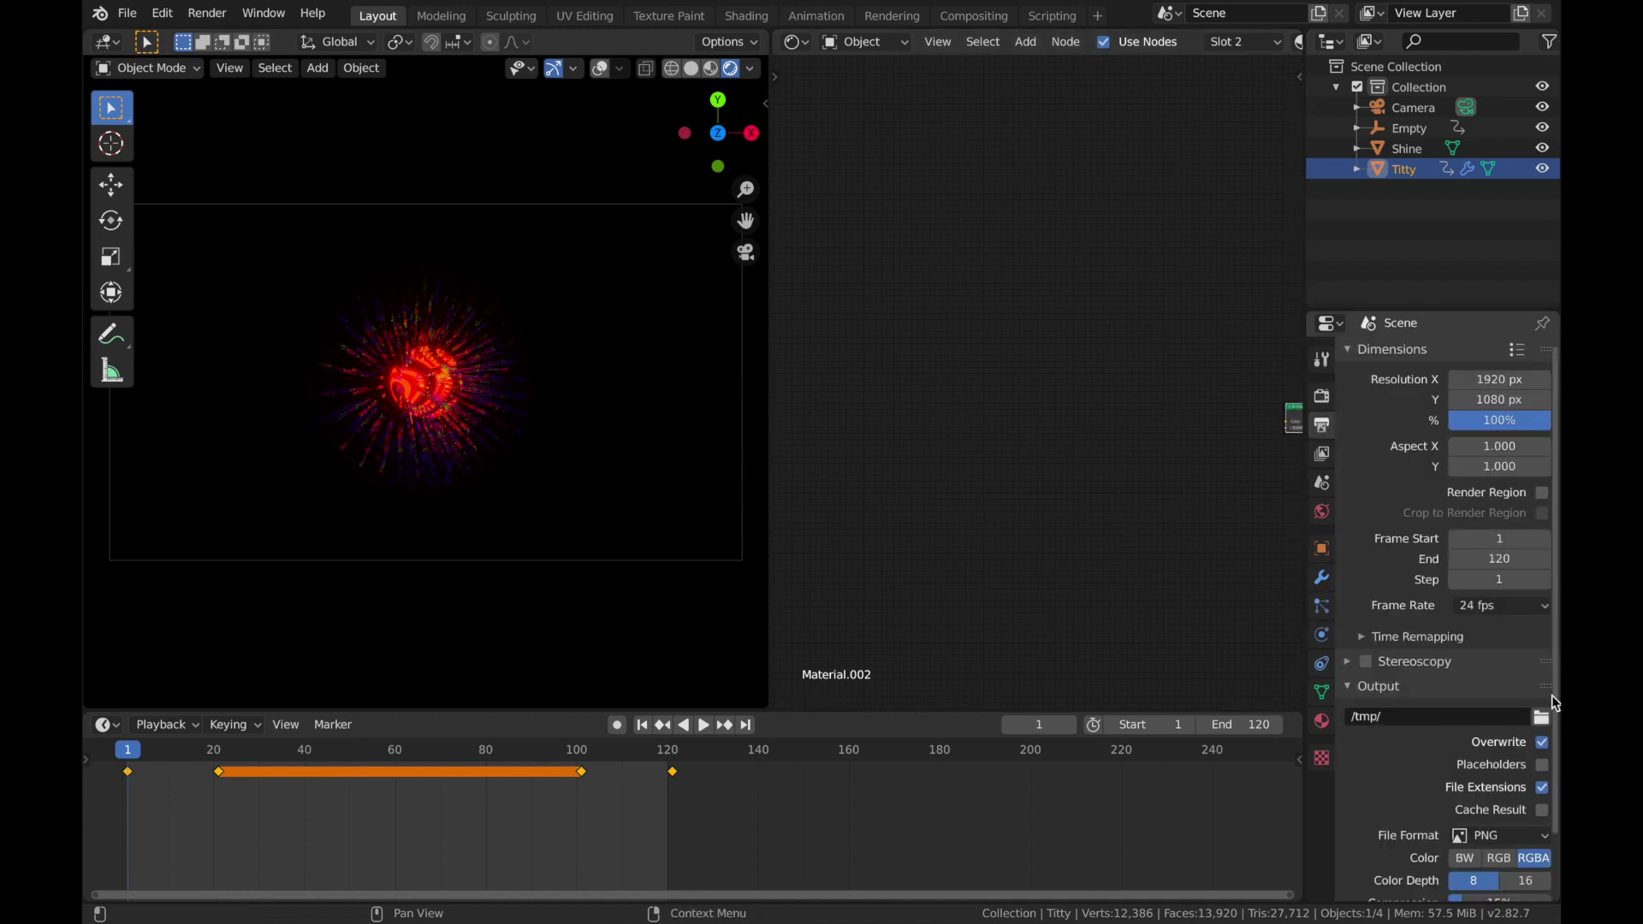
# Step: Set the output path to Blender Renders/2020/03 Mar with file name 'Cosmic Porcupine Tutorial'
pyautogui.click(1540, 719)
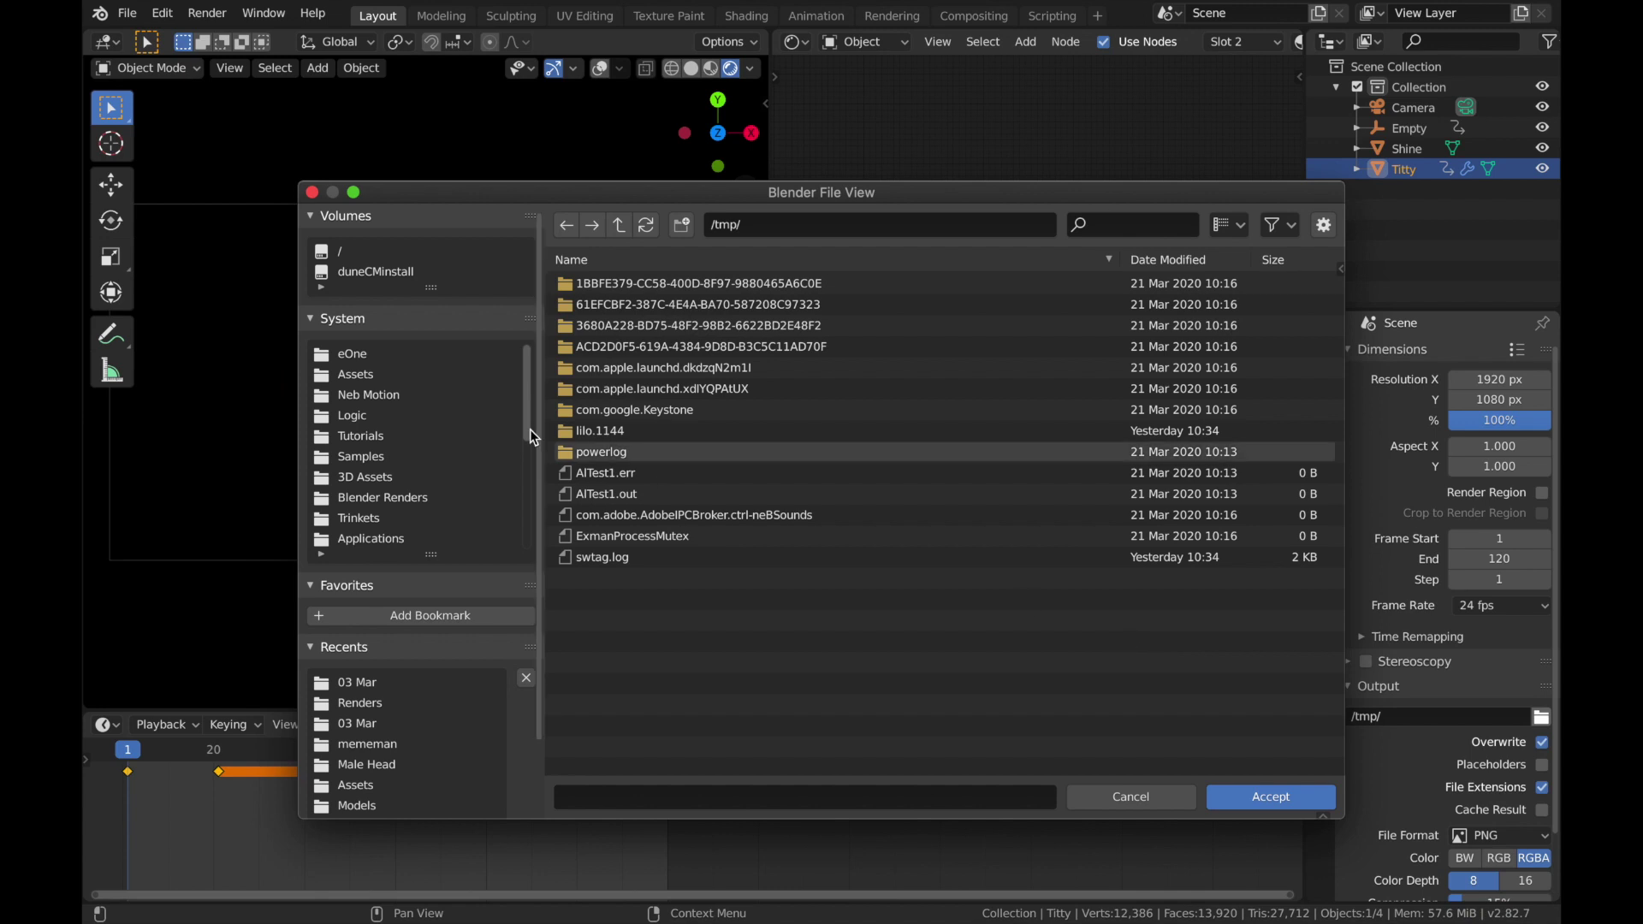
pyautogui.click(410, 502)
pyautogui.click(616, 304)
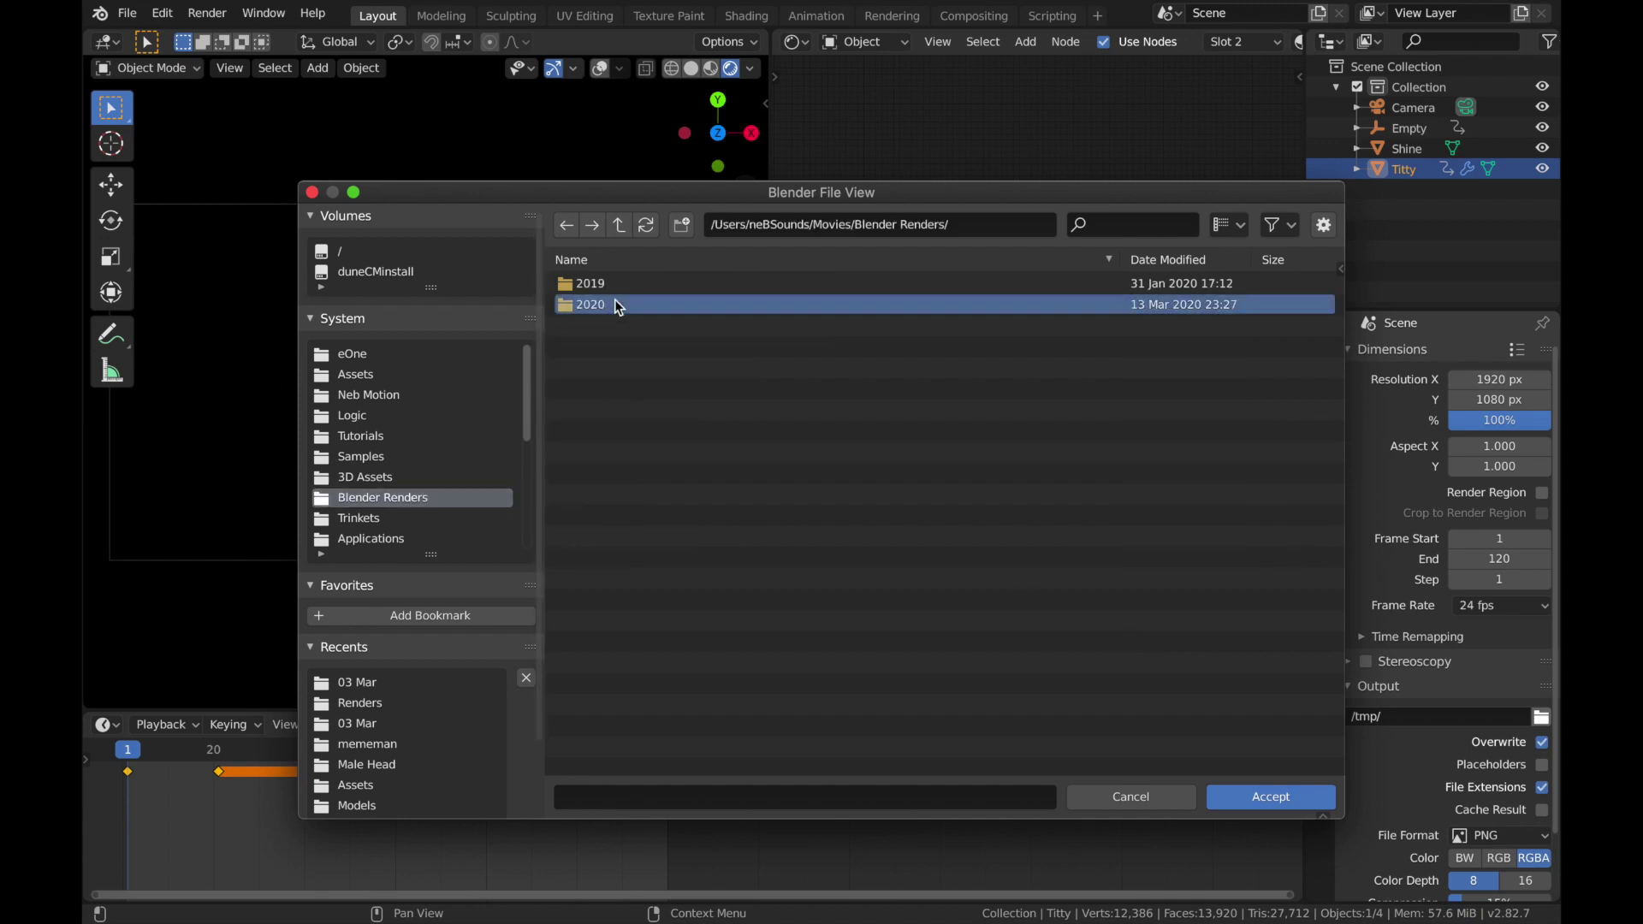
pyautogui.doubleClick(615, 304)
pyautogui.doubleClick(613, 326)
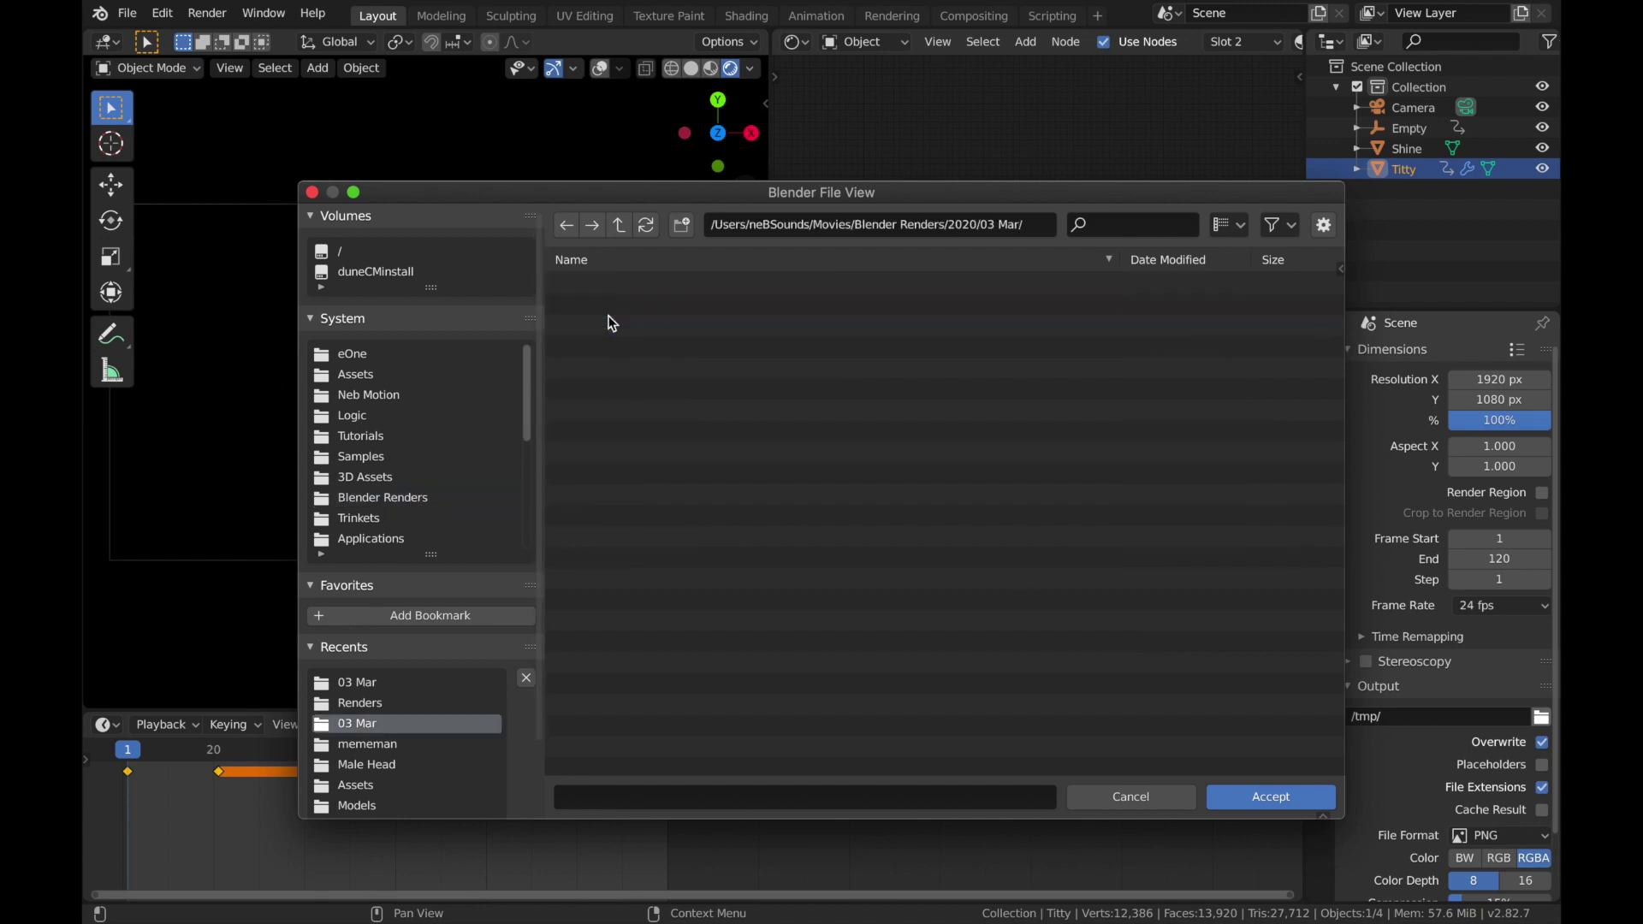
pyautogui.click(645, 797)
pyautogui.write('Cosmic Porcupine Tutorial')
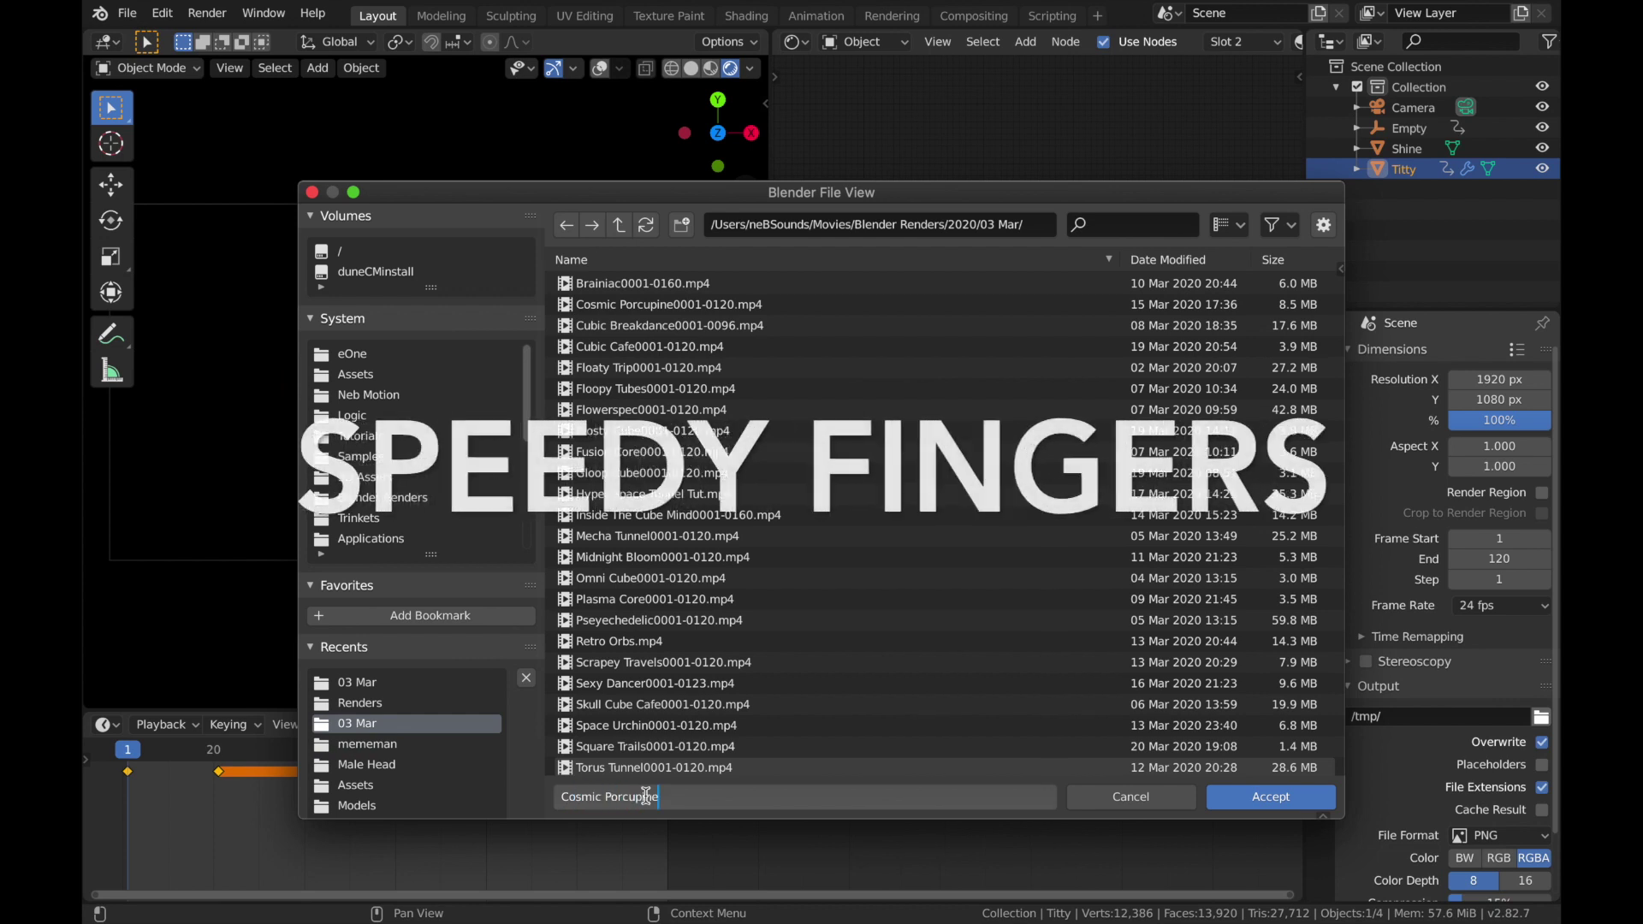
pyautogui.press('Return')
pyautogui.click(1271, 797)
# Step: Switch the output format to FFmpeg video with an MPEG-4 container
pyautogui.scroll(-2, 1348, 865)
pyautogui.click(1347, 865)
pyautogui.click(1347, 864)
pyautogui.click(1465, 768)
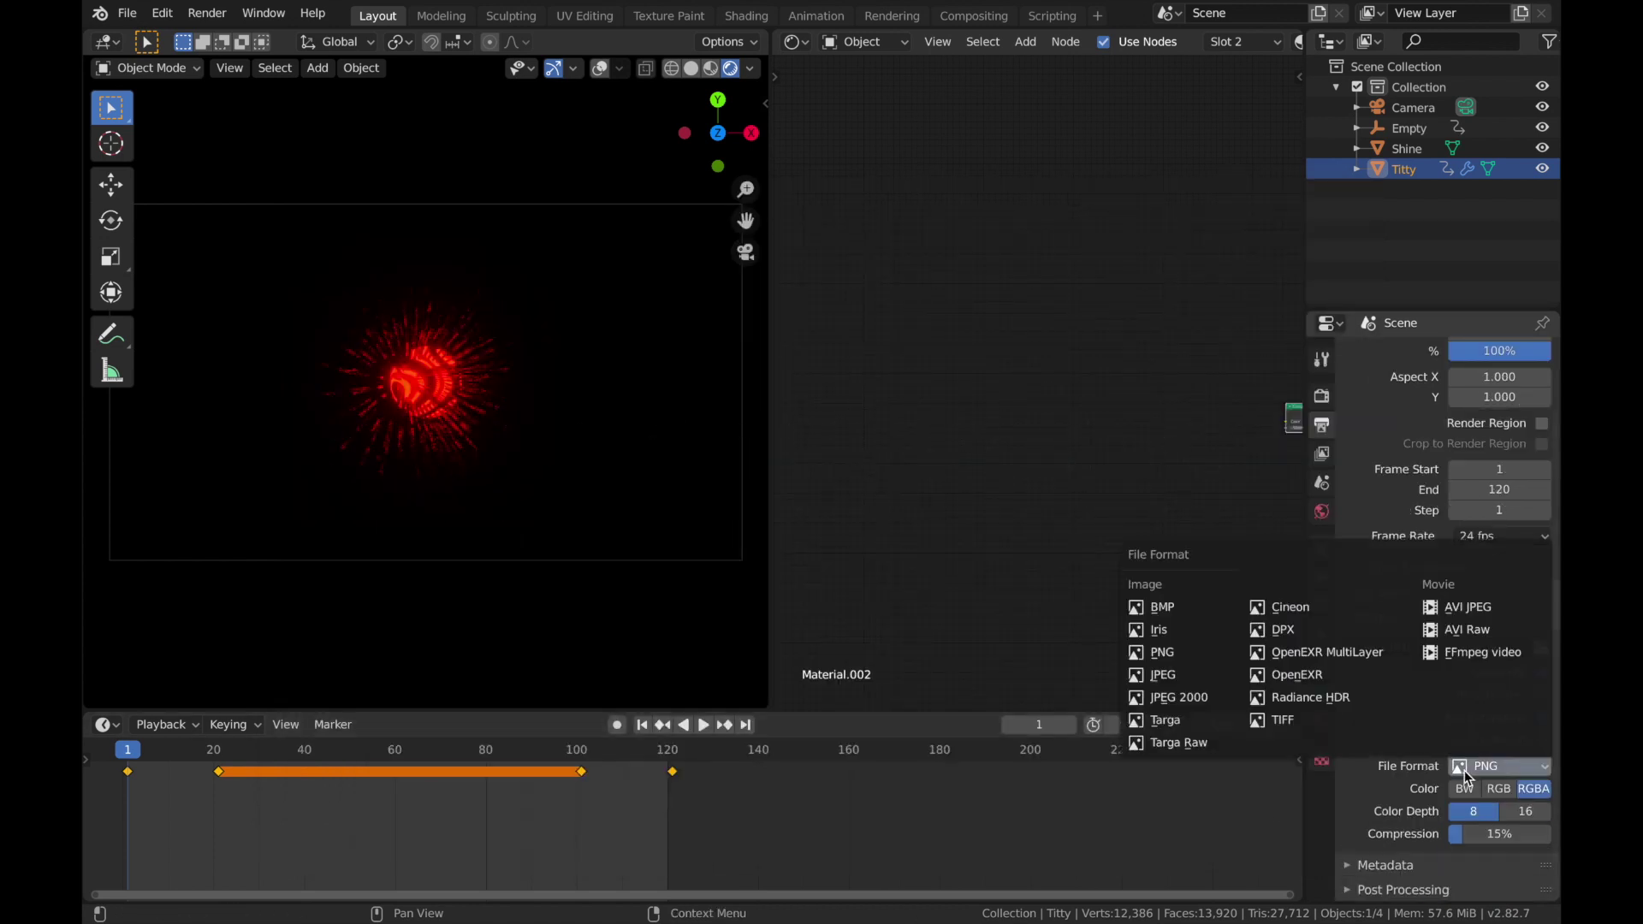
pyautogui.click(1514, 654)
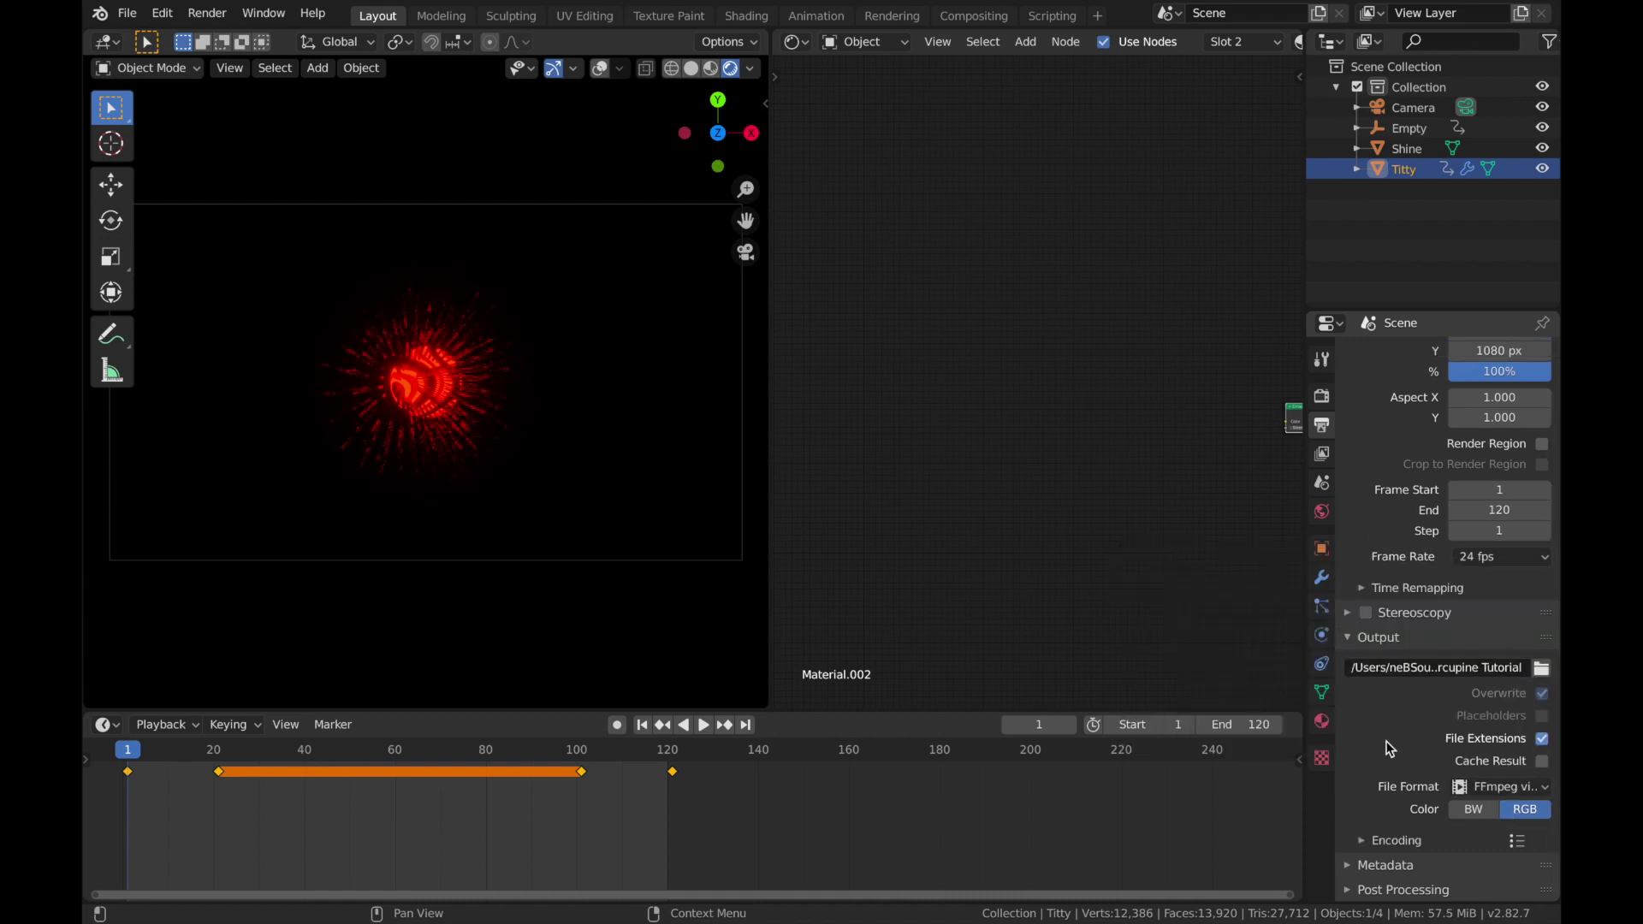
pyautogui.click(1359, 840)
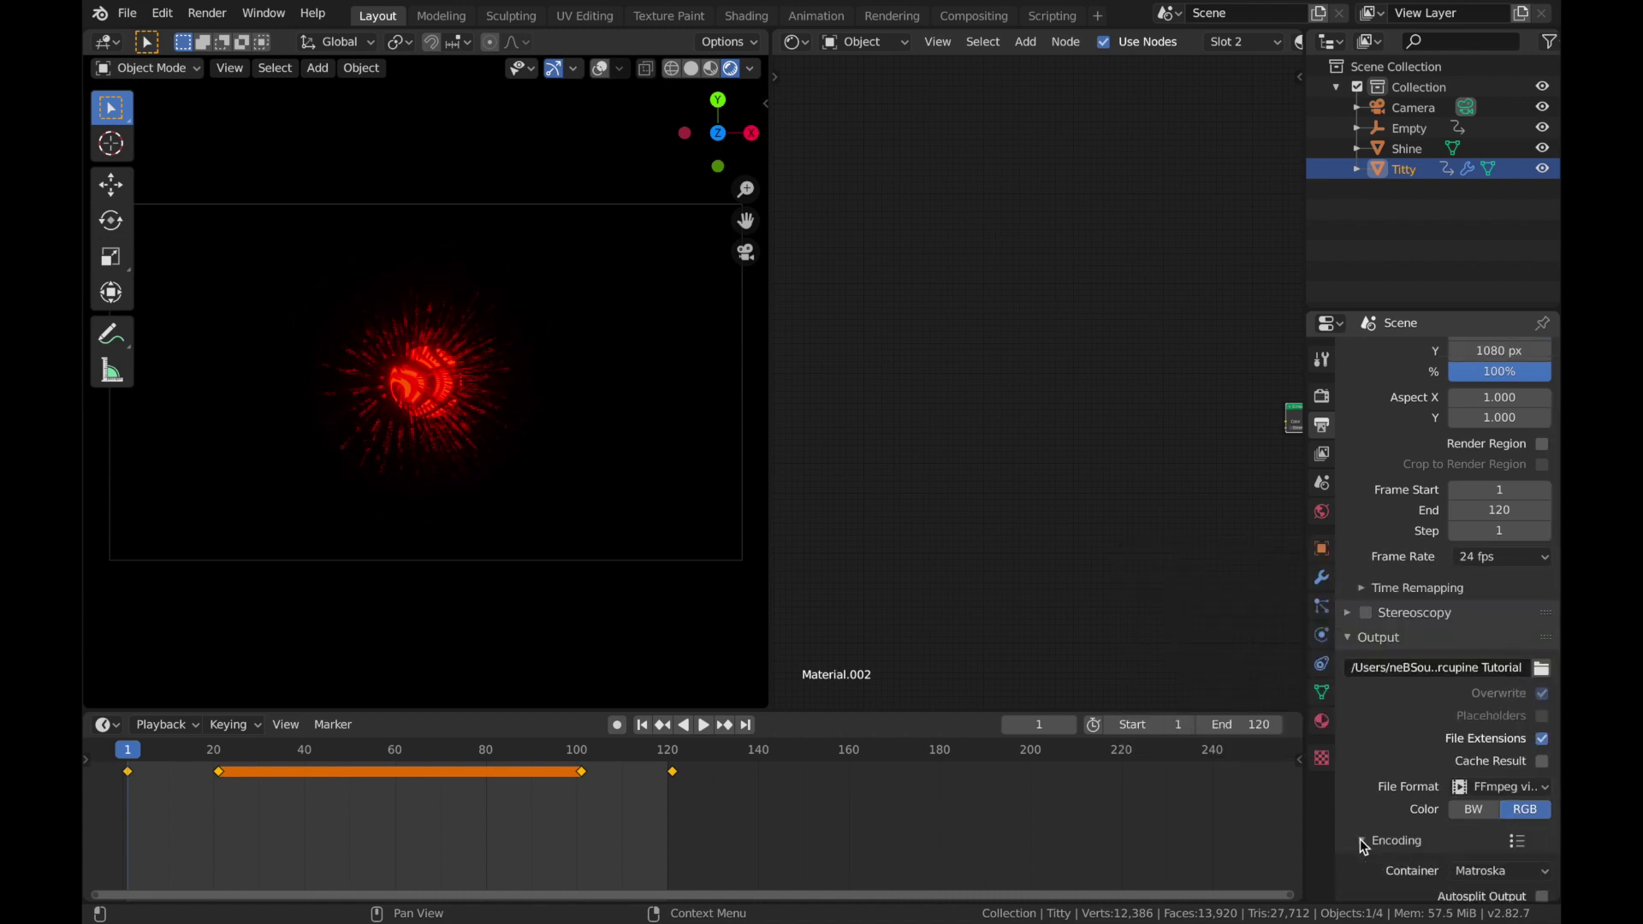
pyautogui.click(1477, 866)
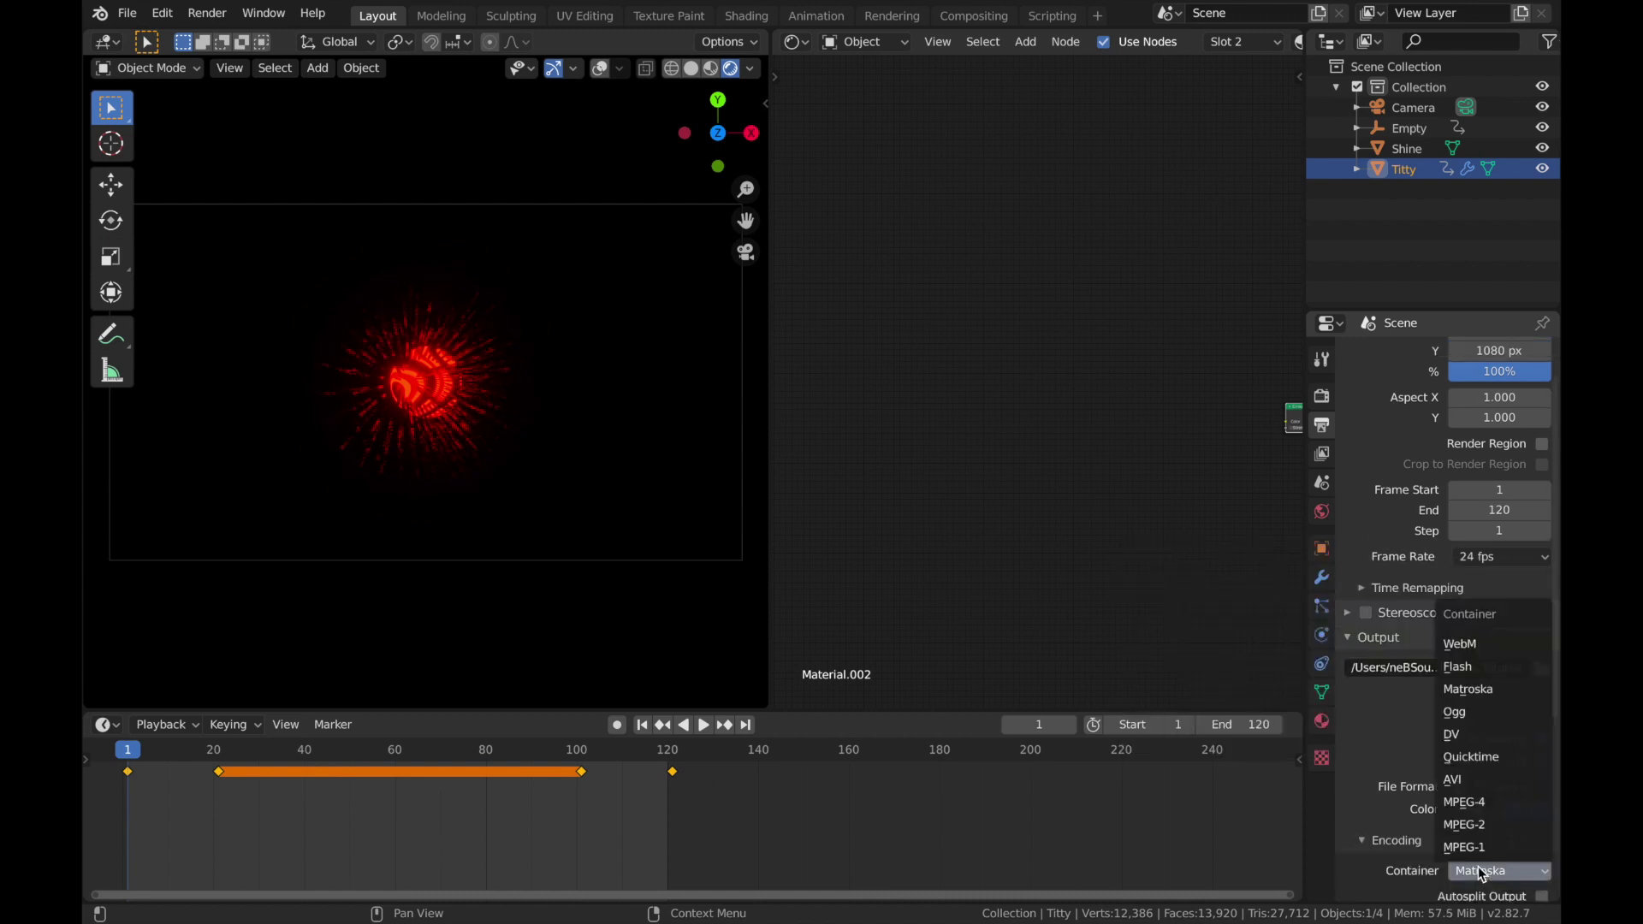
pyautogui.click(1474, 804)
# Step: Set output quality to Perceptually lossless and render the animation
pyautogui.scroll(-4, 1374, 772)
pyautogui.scroll(-1, 1374, 772)
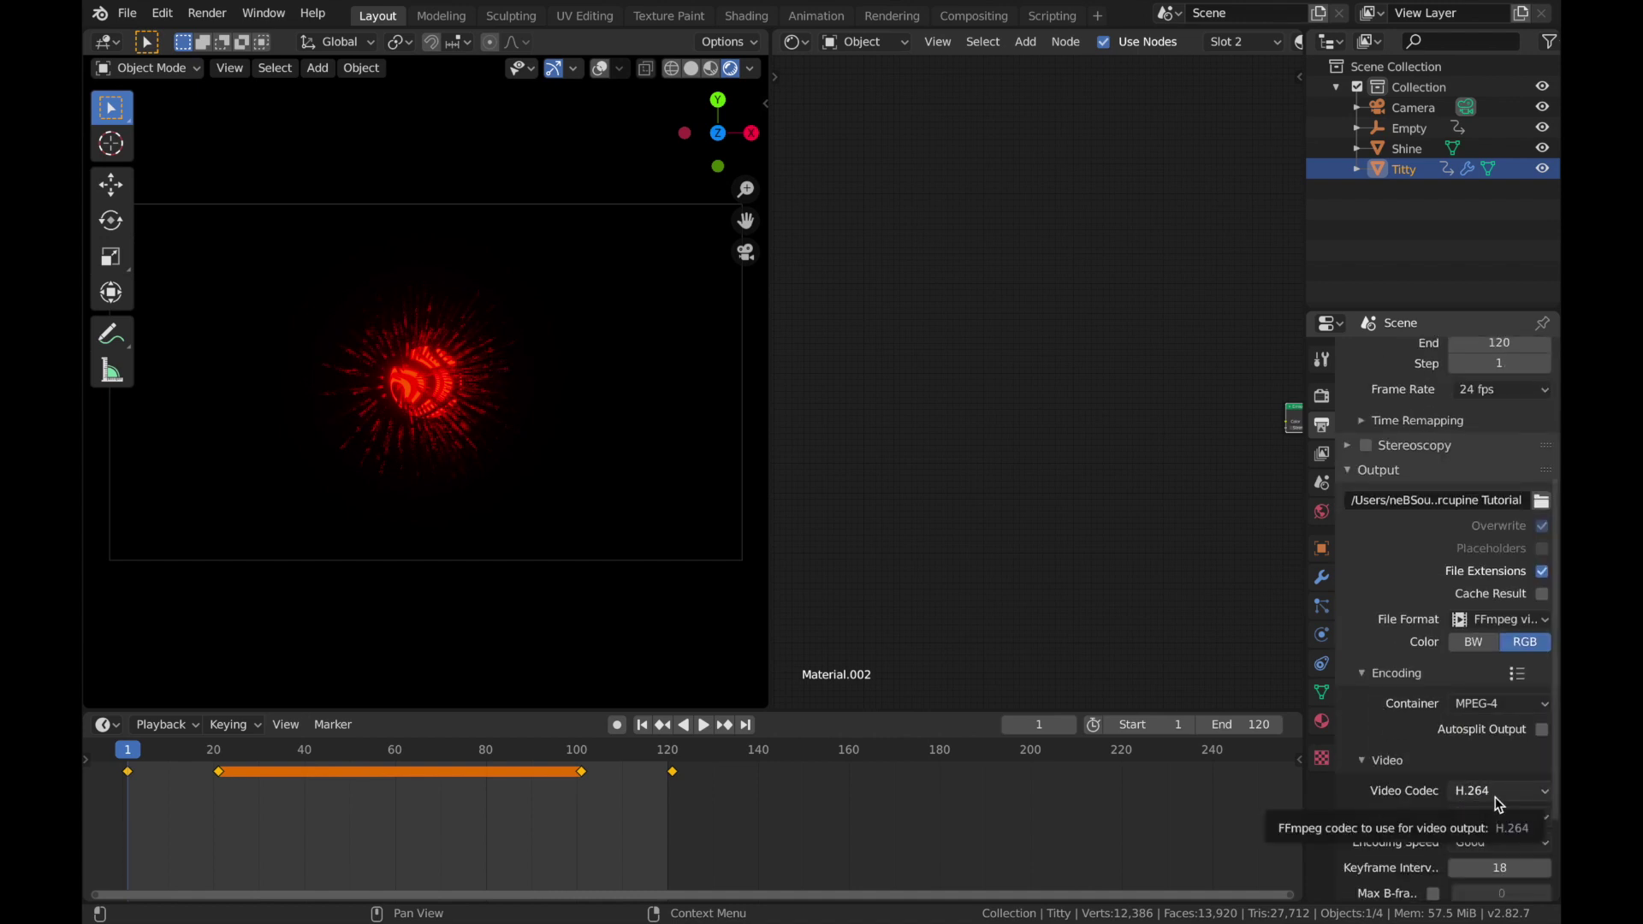
pyautogui.click(1477, 815)
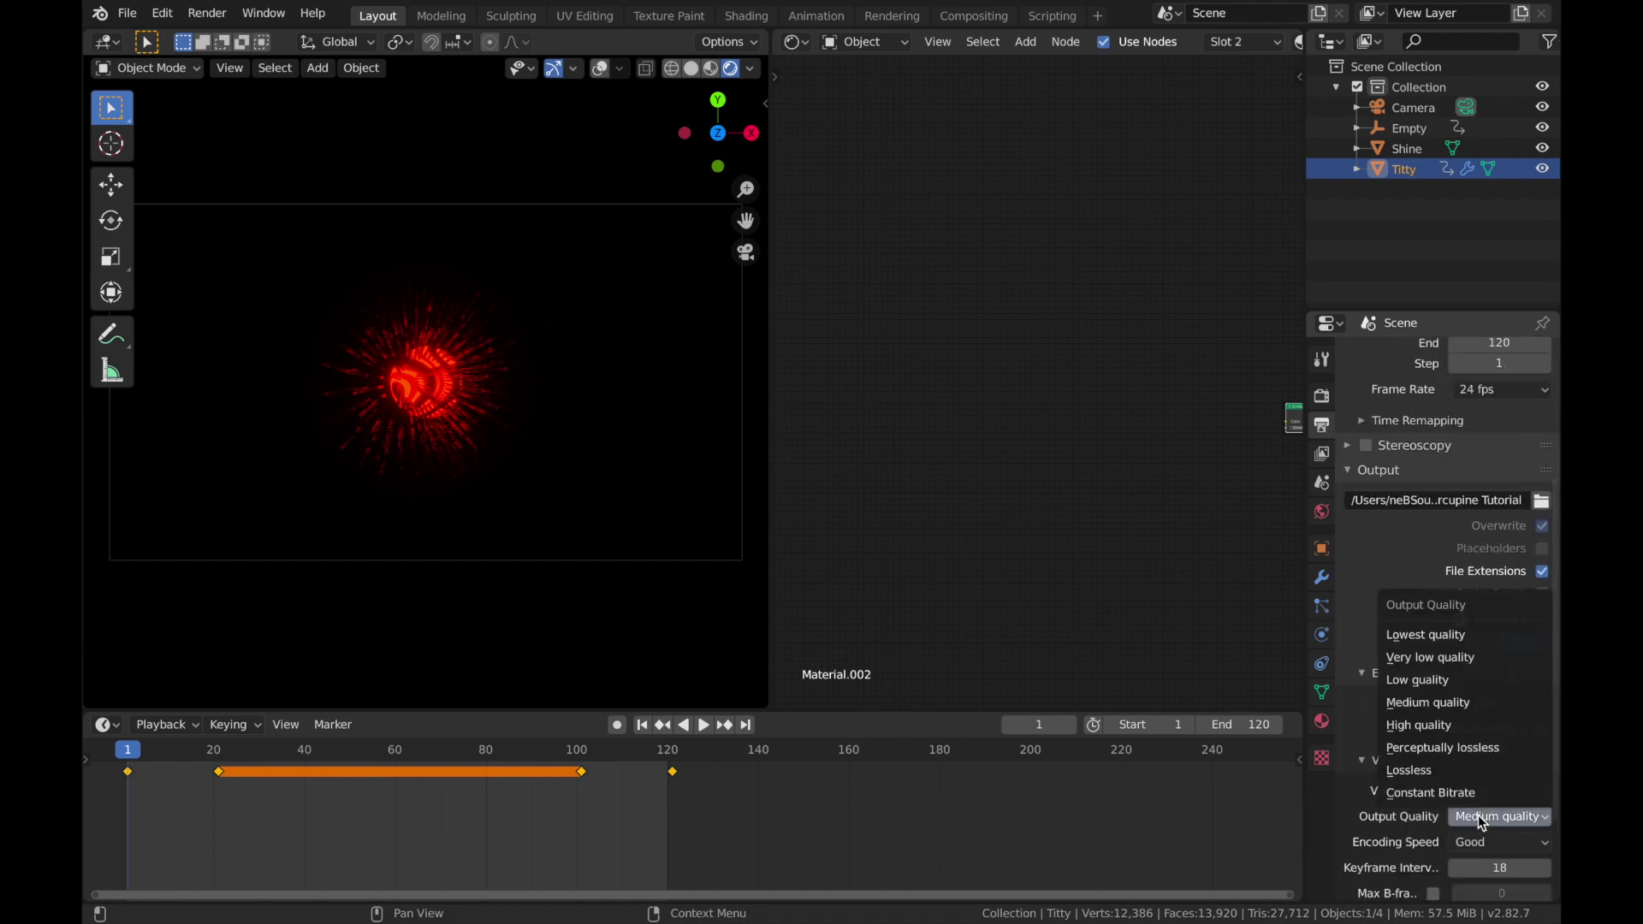
pyautogui.click(1452, 749)
pyautogui.scroll(-3, 1446, 771)
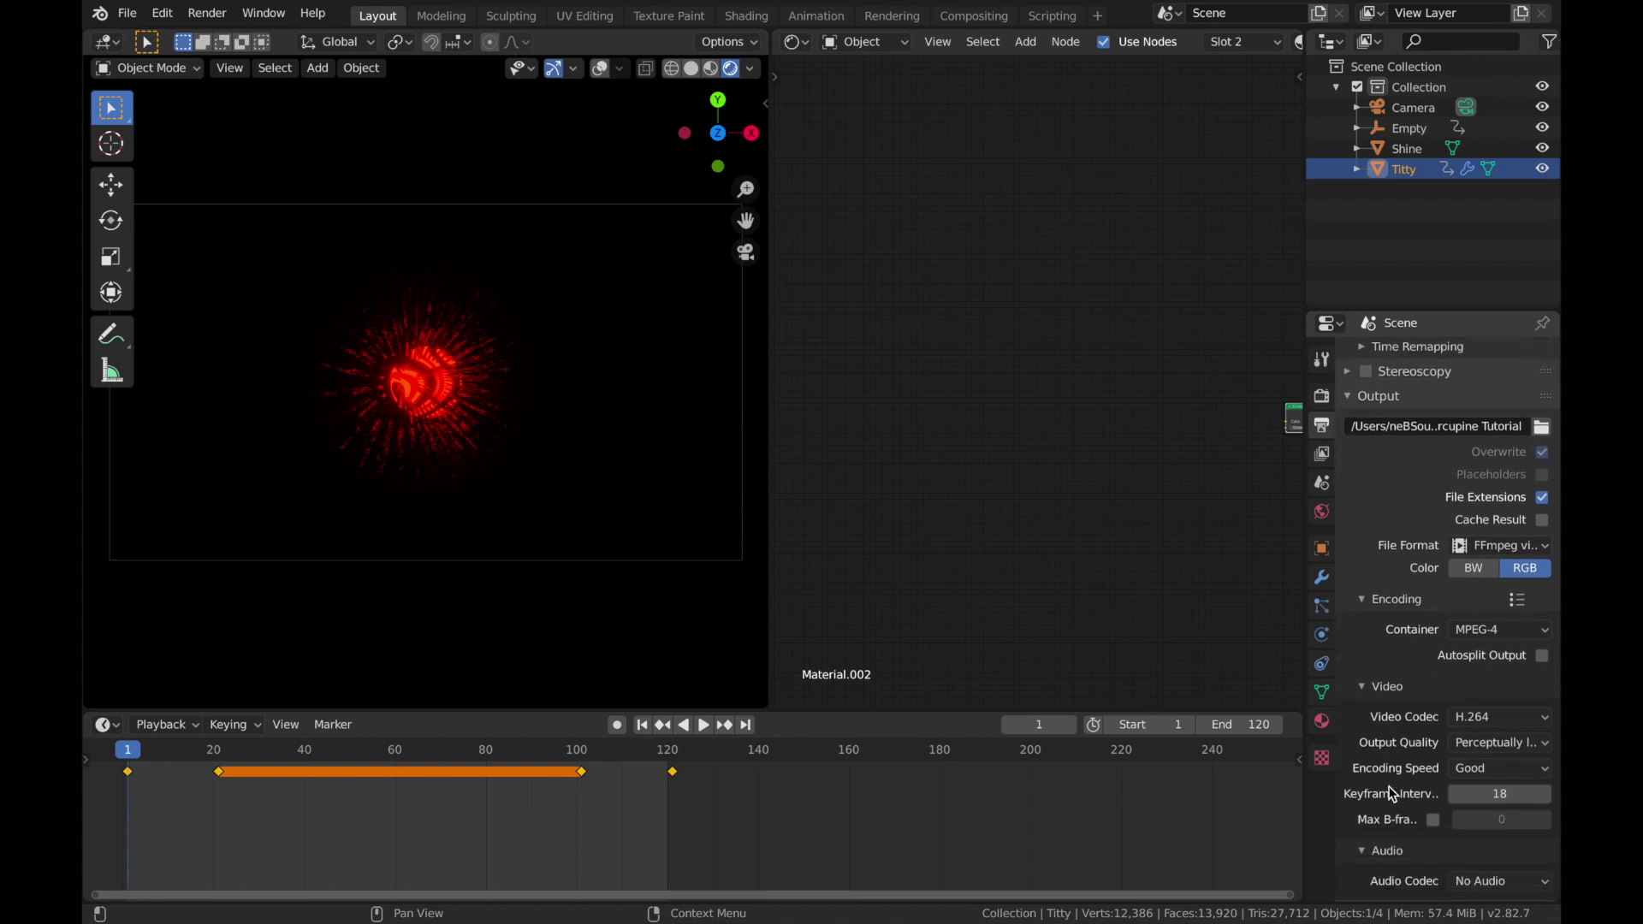
pyautogui.click(207, 14)
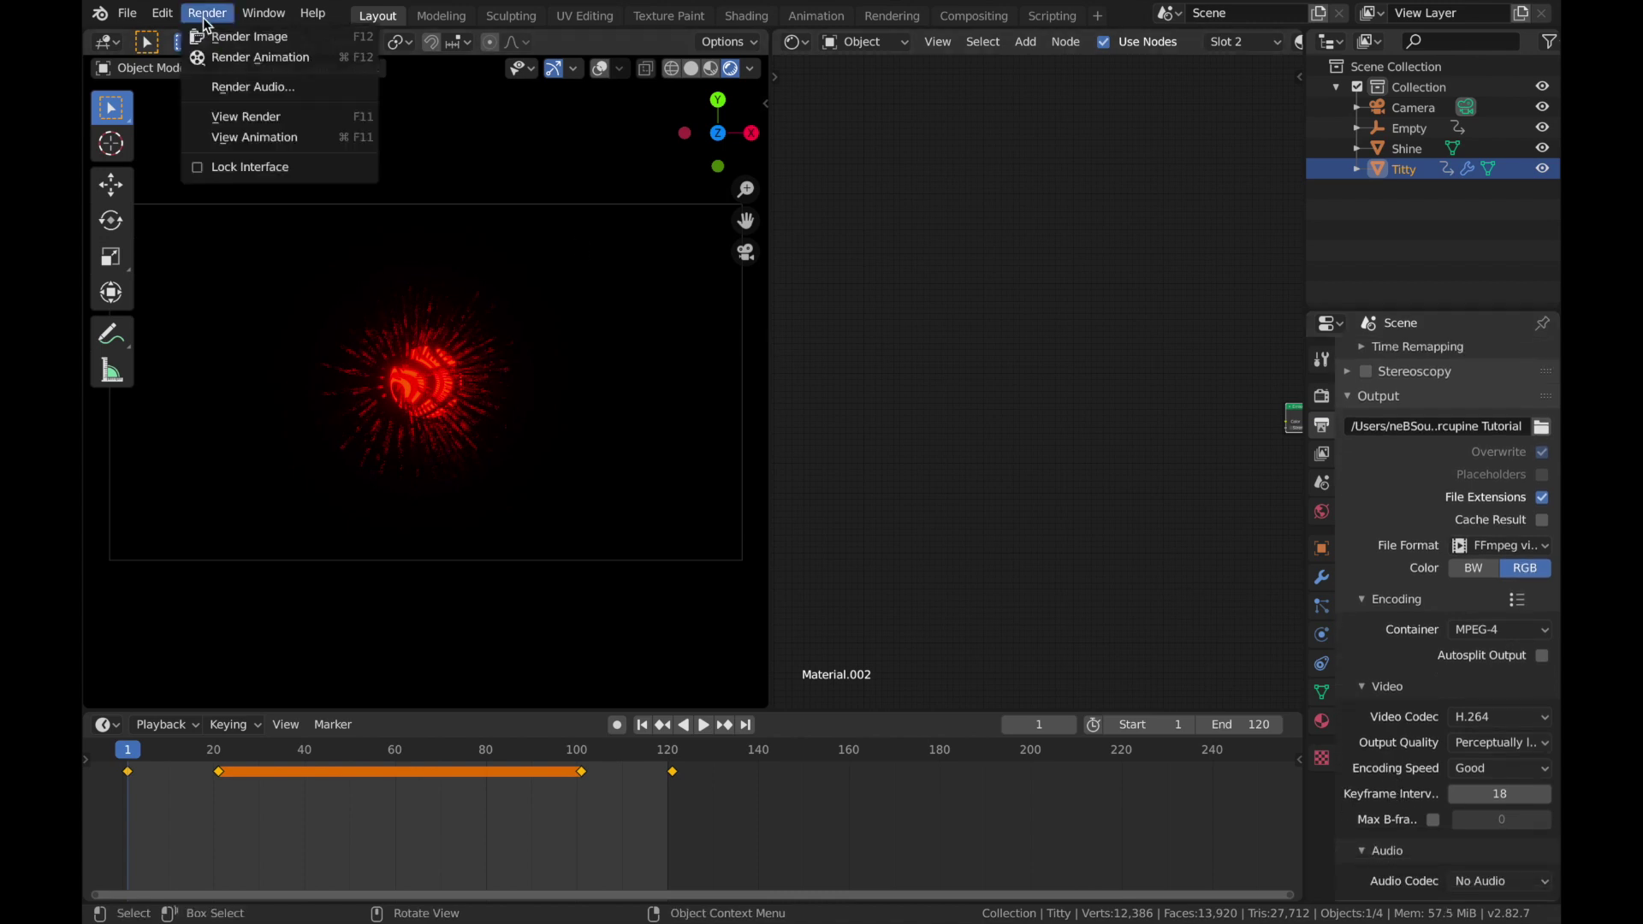
pyautogui.click(214, 58)
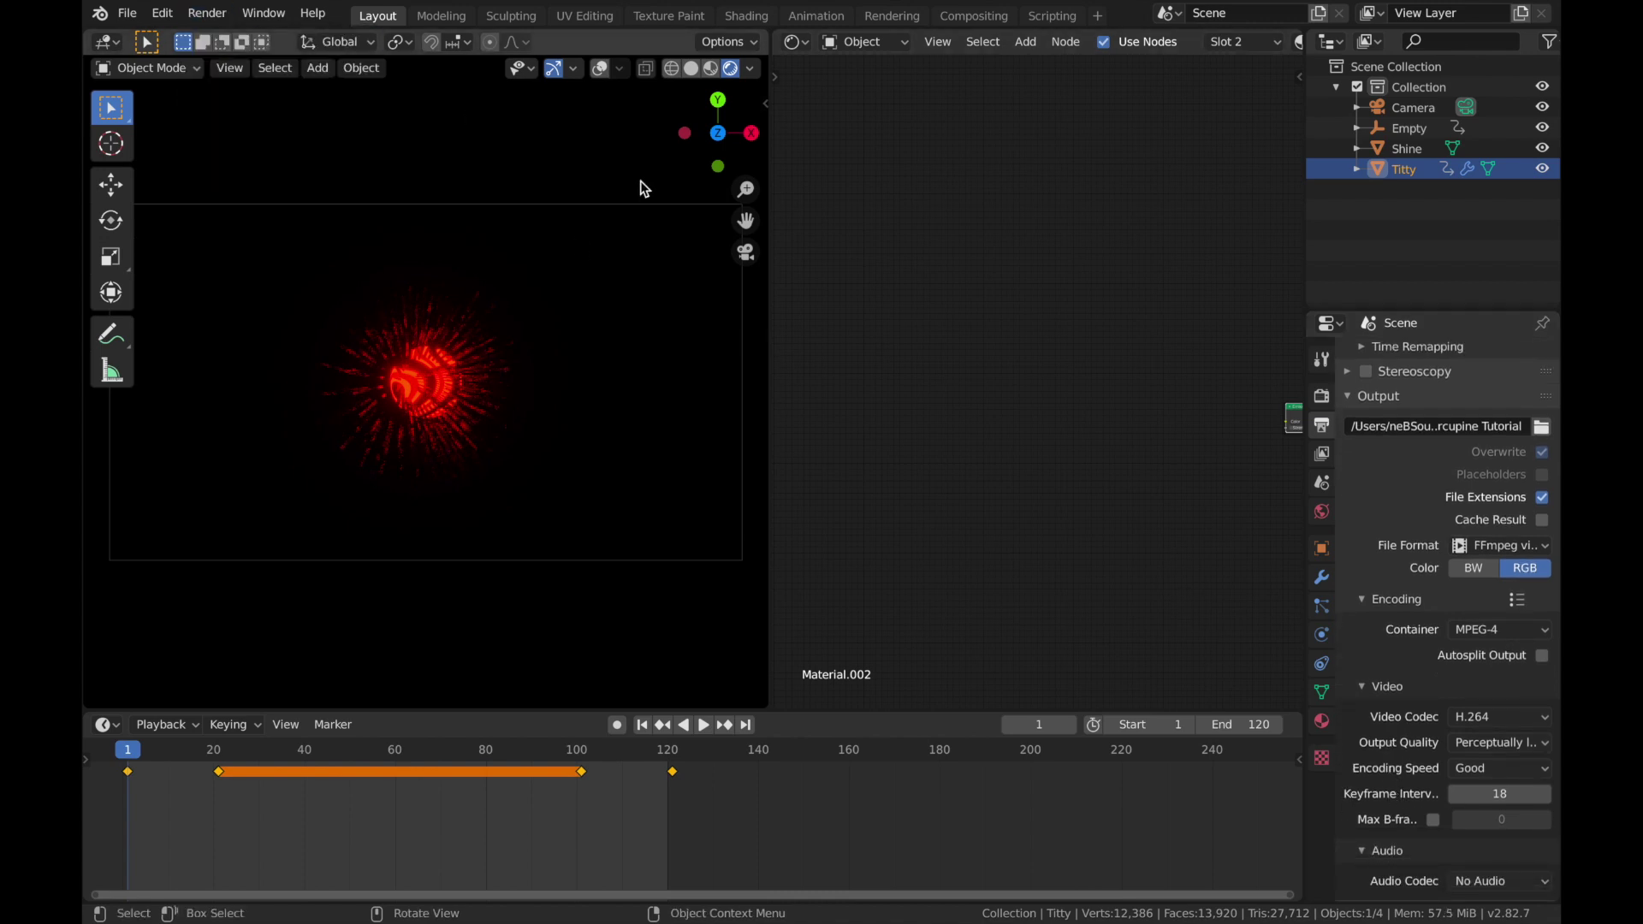